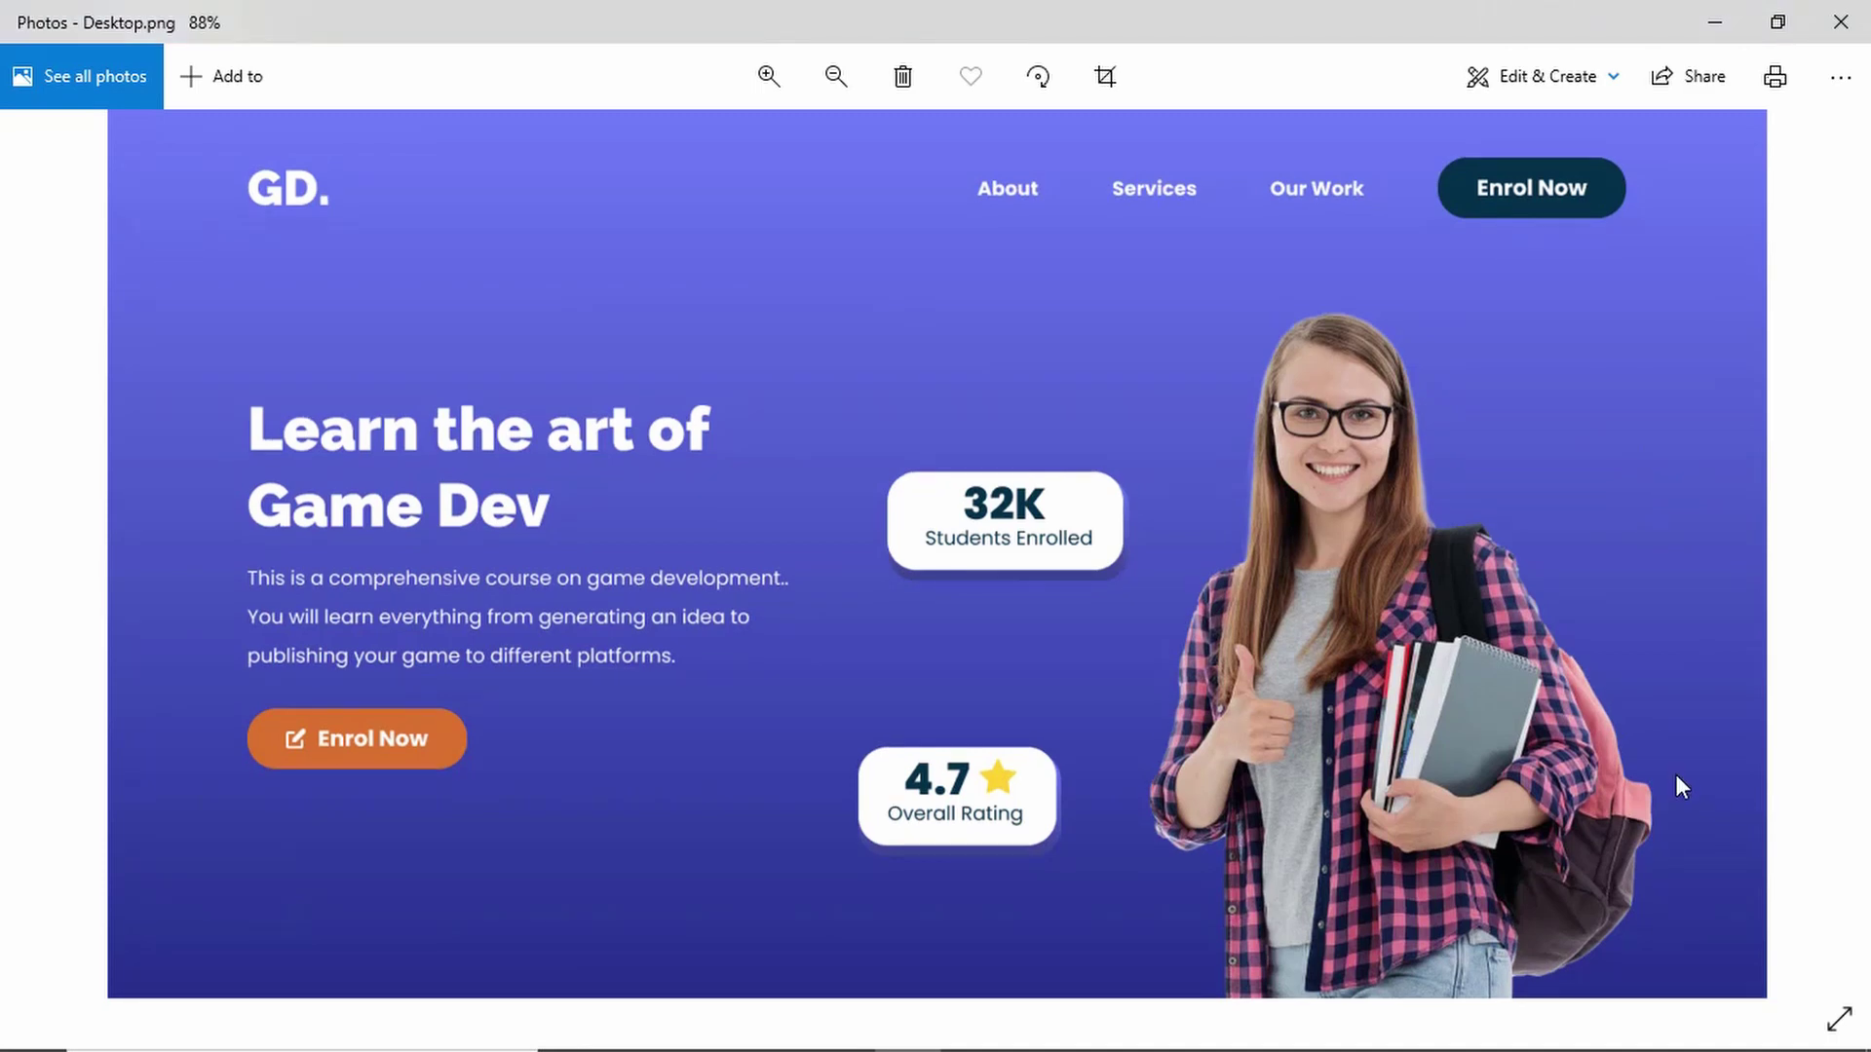
- Switch from the reference image to Figma and set the standalone testimonial instance's Platform variant to Desktop
{"action": "scroll", "coordinate": [1676, 820], "scroll_direction": "down", "scroll_amount": 6}
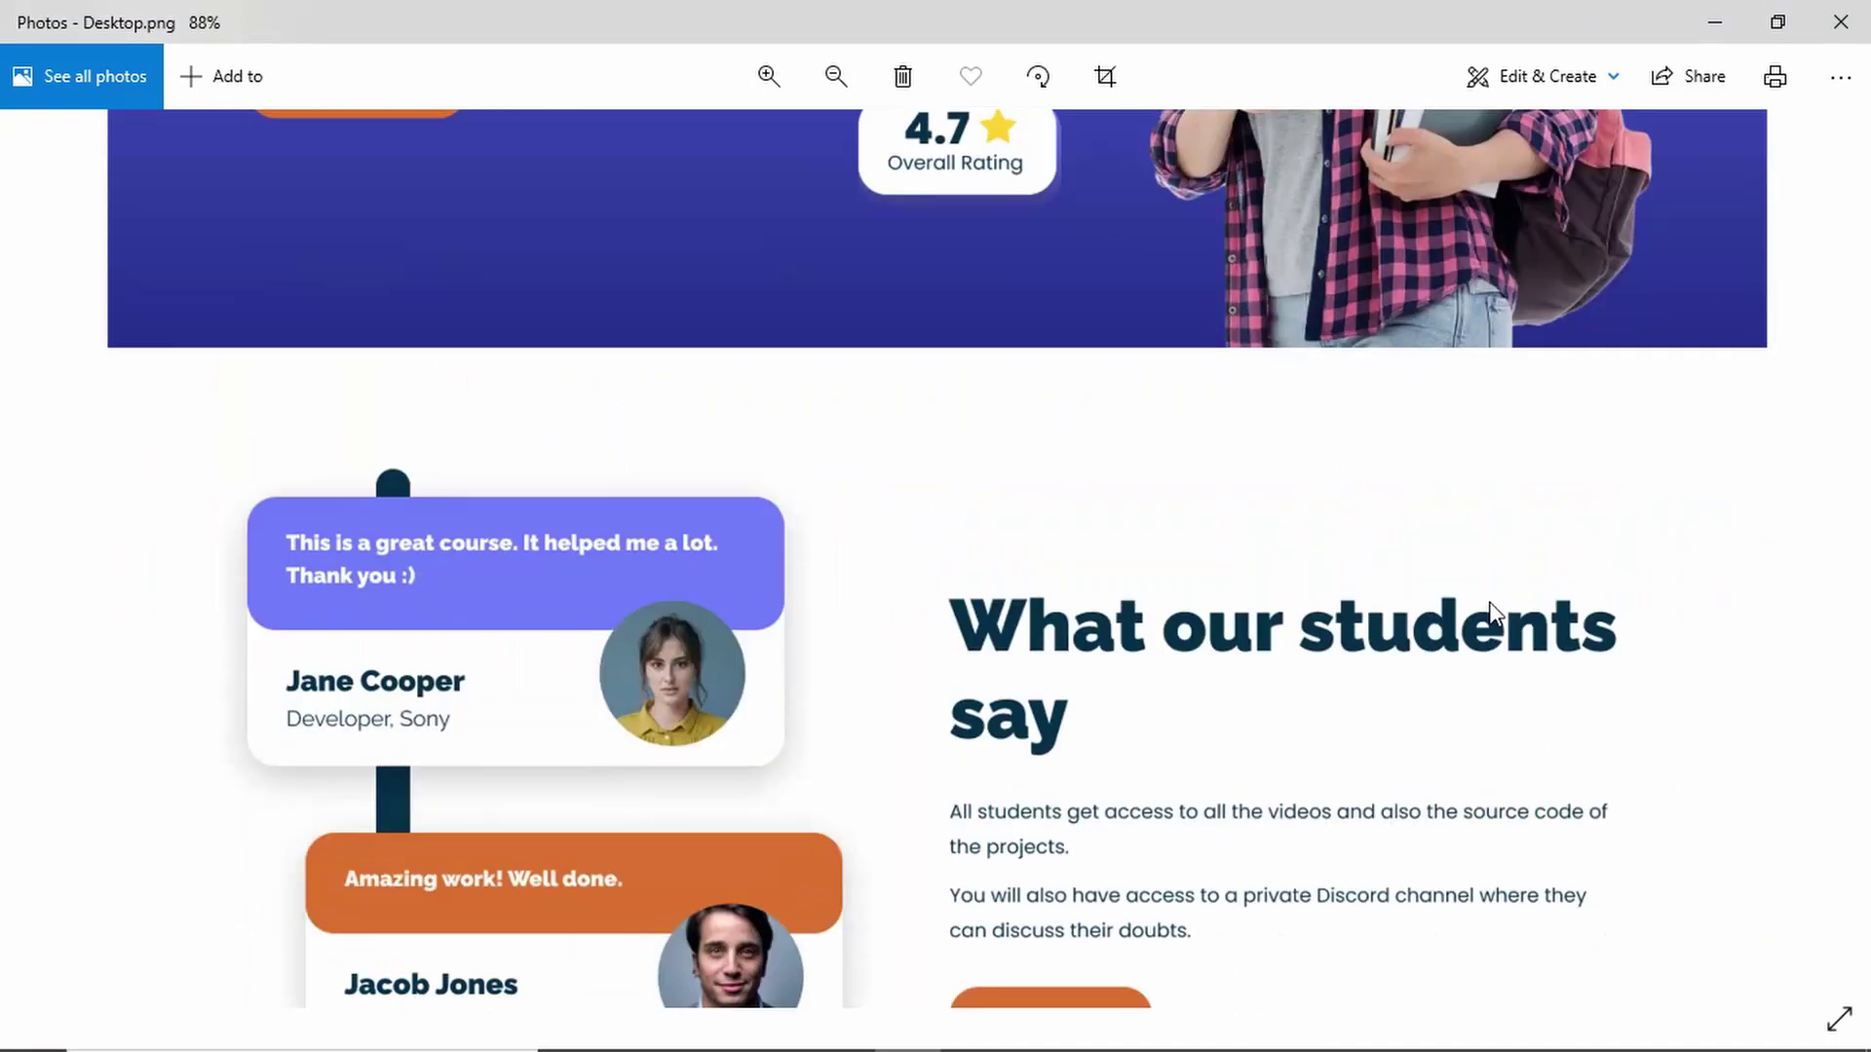
{"action": "key", "text": "alt+Tab"}
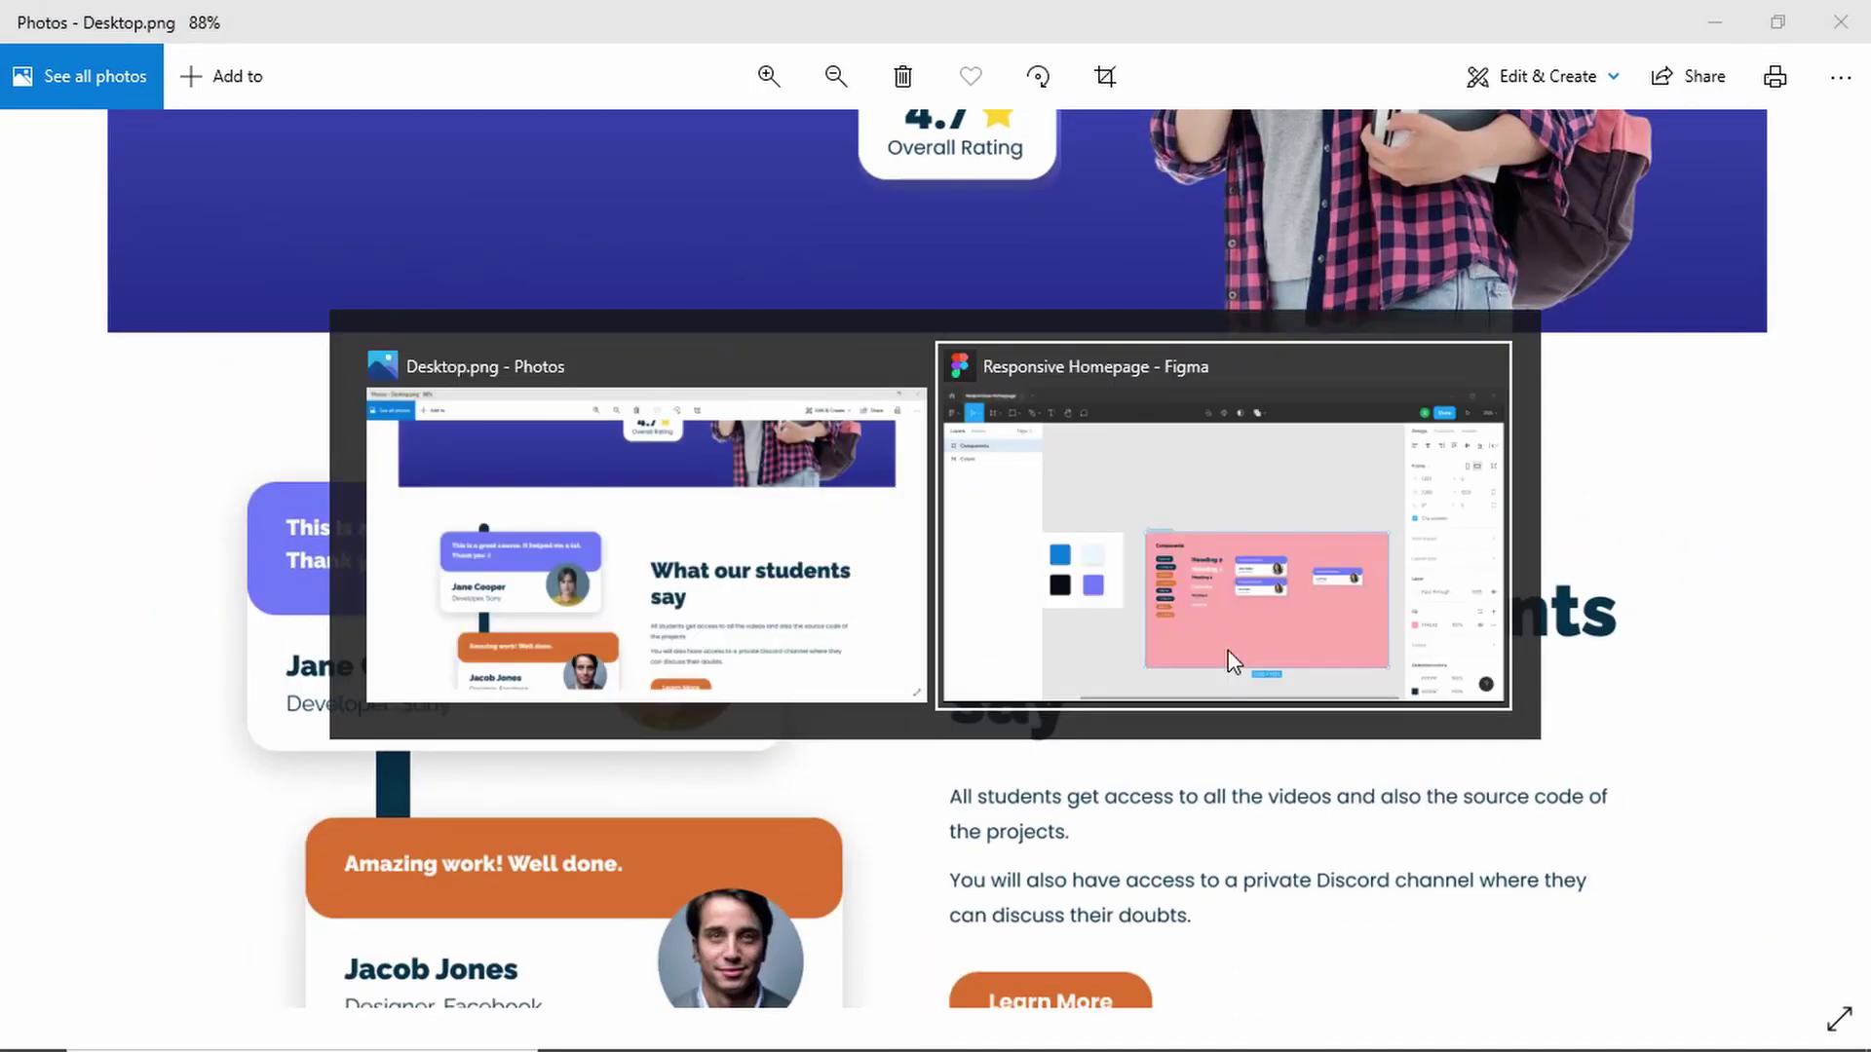
{"action": "scroll", "coordinate": [1038, 660], "scroll_direction": "up", "scroll_amount": 6}
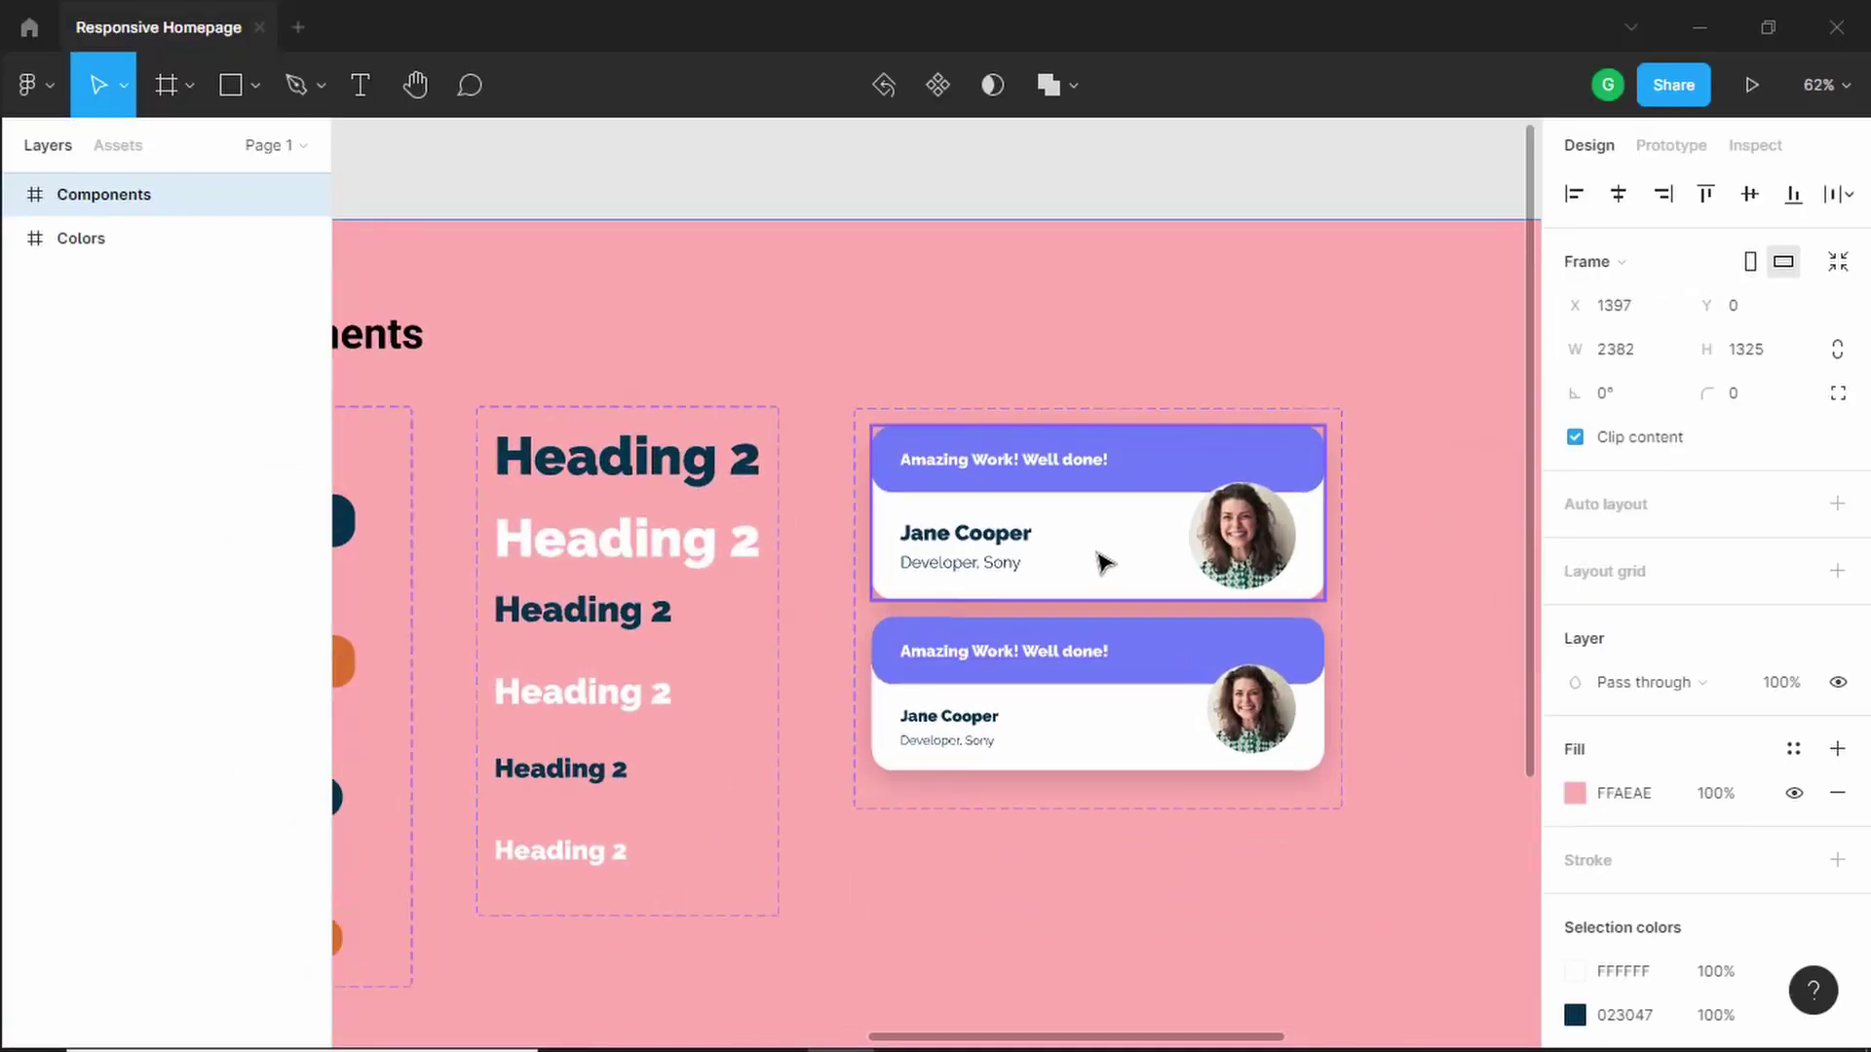
{"action": "scroll", "coordinate": [1098, 464], "scroll_direction": "down", "scroll_amount": 3}
{"action": "left_click", "coordinate": [1341, 565]}
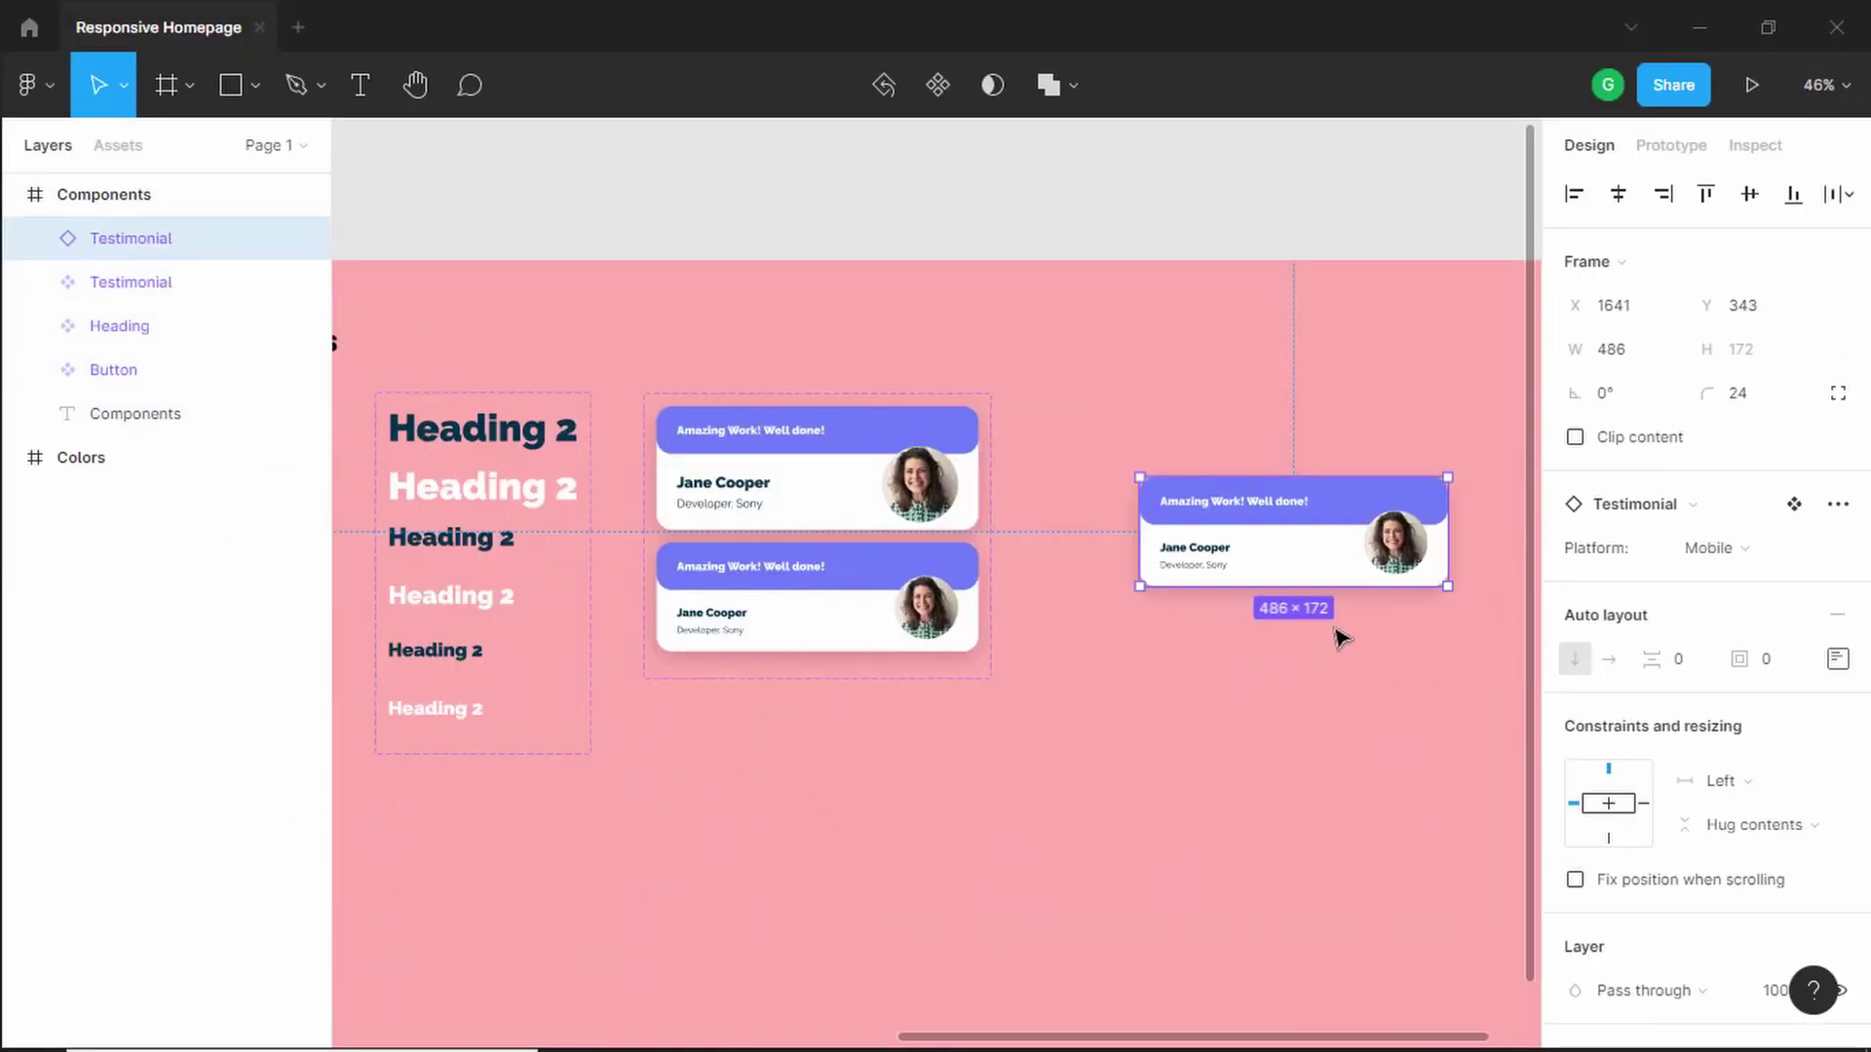
{"action": "scroll", "coordinate": [1341, 629], "scroll_direction": "up", "scroll_amount": 4}
{"action": "scroll", "coordinate": [1267, 653], "scroll_direction": "right", "scroll_amount": 1}
{"action": "scroll", "coordinate": [1160, 669], "scroll_direction": "right", "scroll_amount": 2}
{"action": "scroll", "coordinate": [1119, 660], "scroll_direction": "up", "scroll_amount": 2}
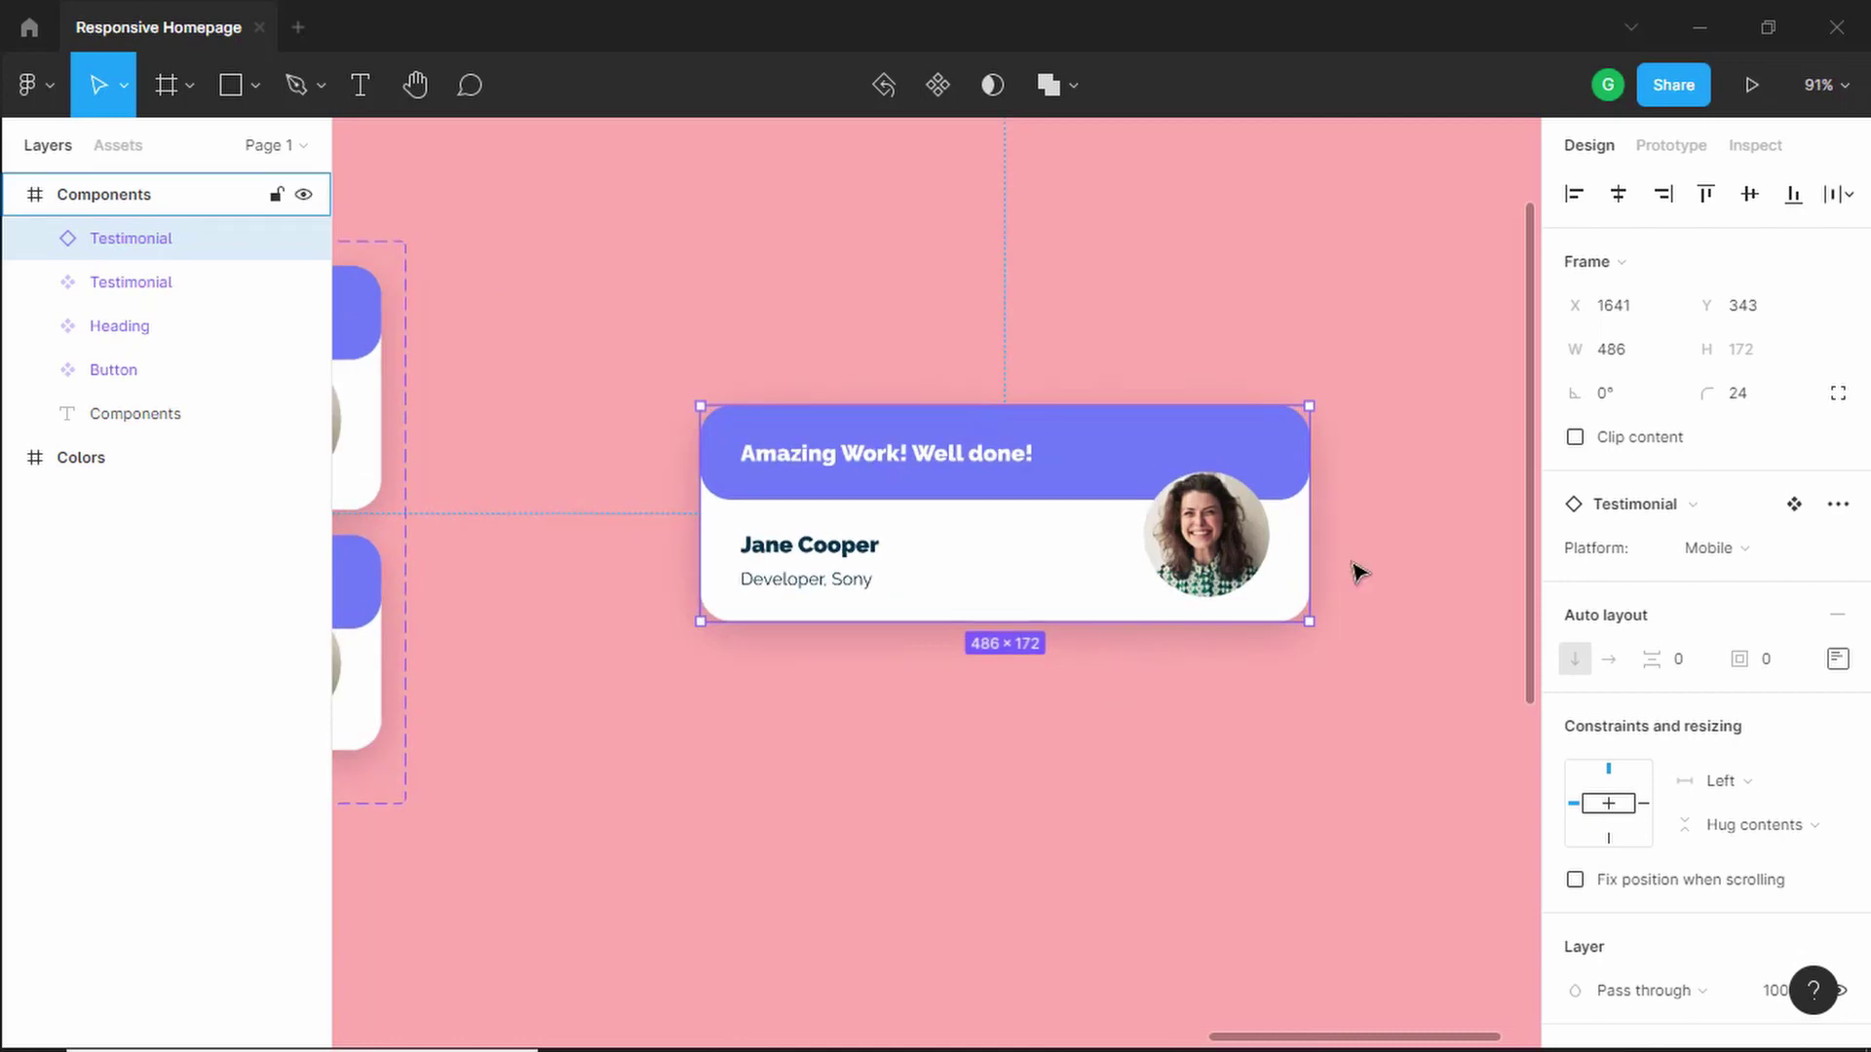
{"action": "left_click", "coordinate": [1751, 559]}
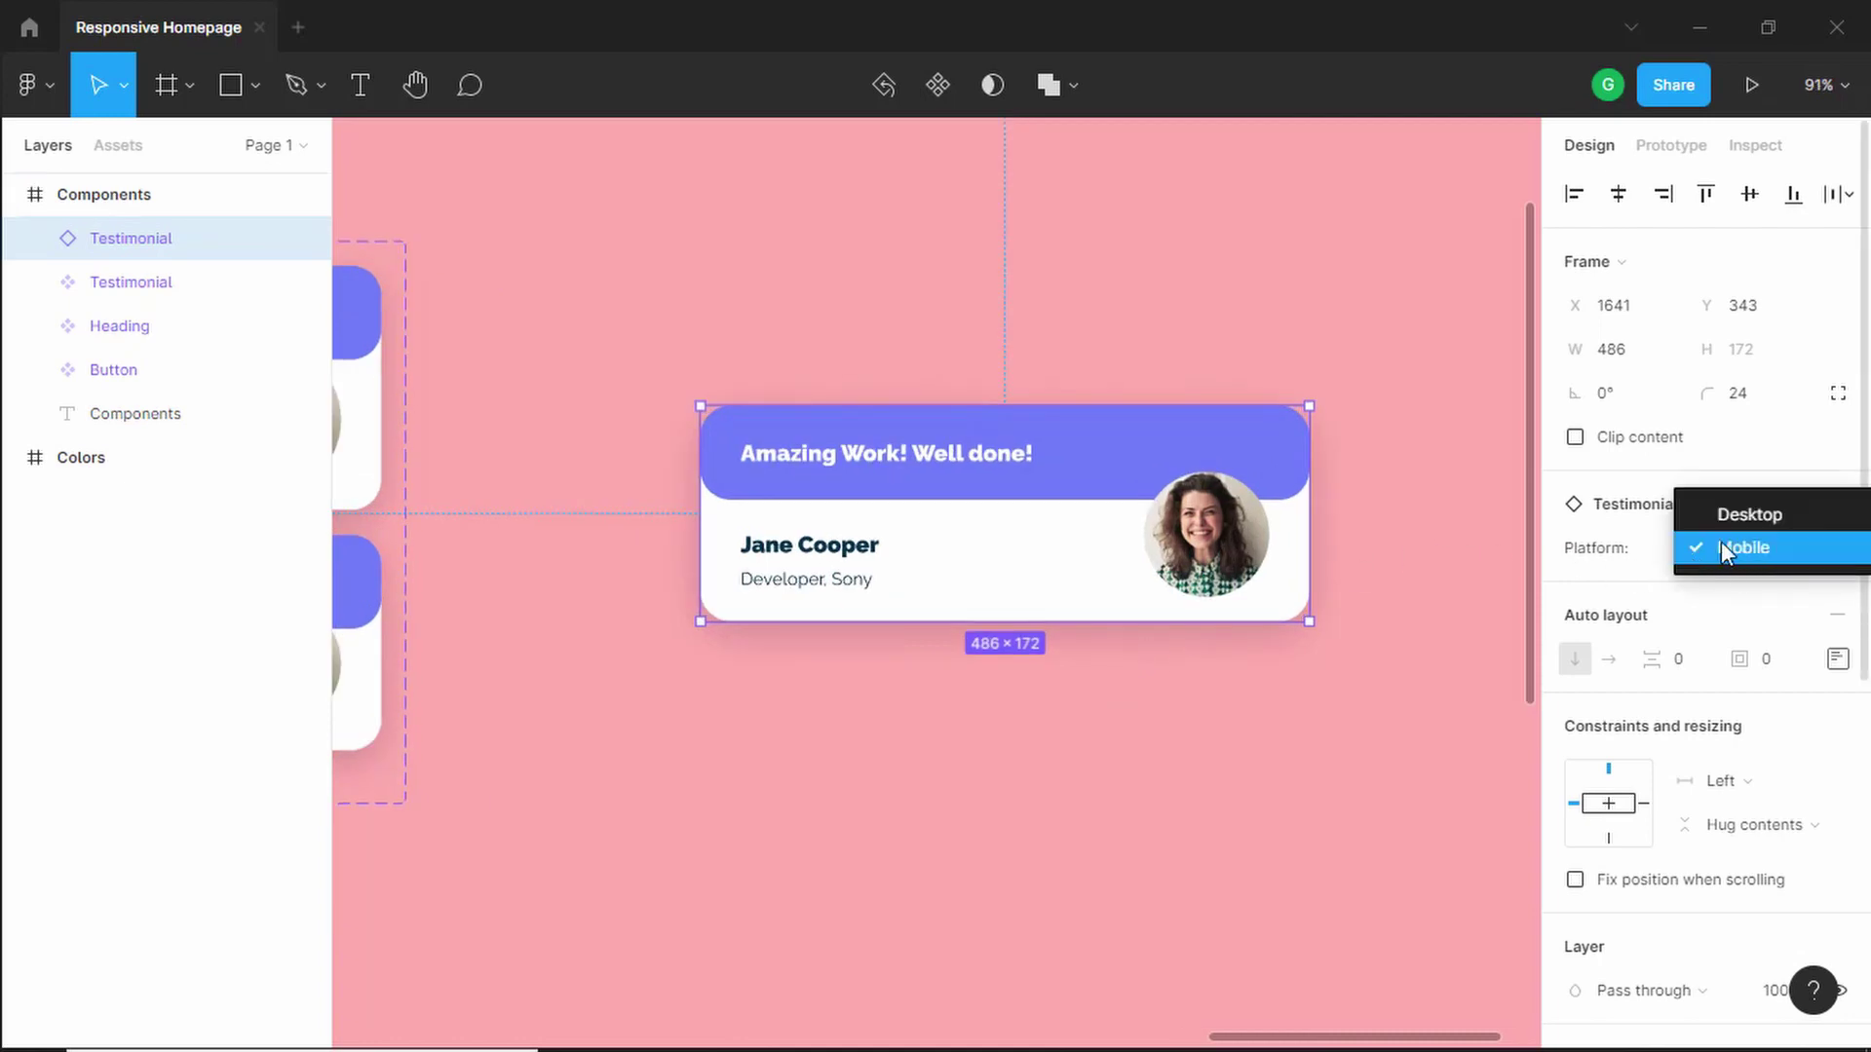
{"action": "left_click", "coordinate": [1750, 514]}
- Switch to Photos and examine the reference homepage's testimonial section and the sections below it
{"action": "key", "text": "alt+Tab"}
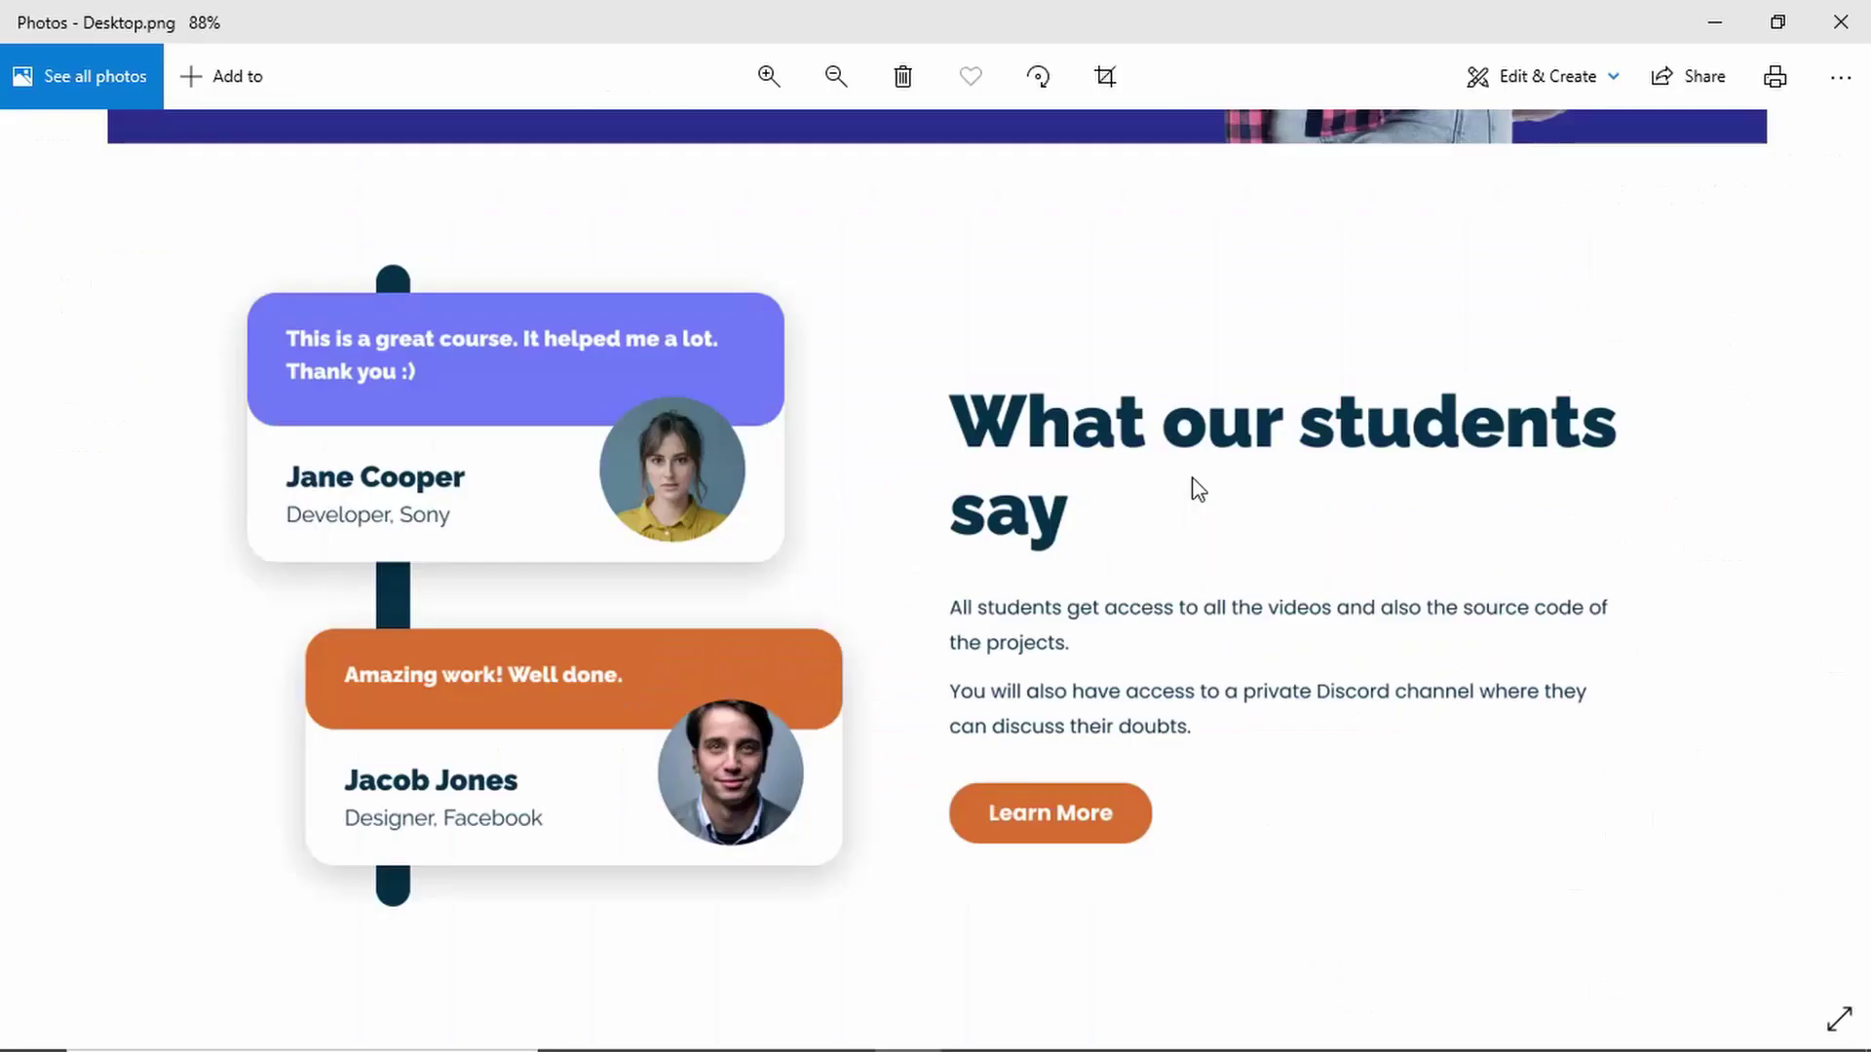
{"action": "scroll", "coordinate": [1020, 698], "scroll_direction": "down", "scroll_amount": 3}
{"action": "scroll", "coordinate": [1019, 557], "scroll_direction": "down", "scroll_amount": 6}
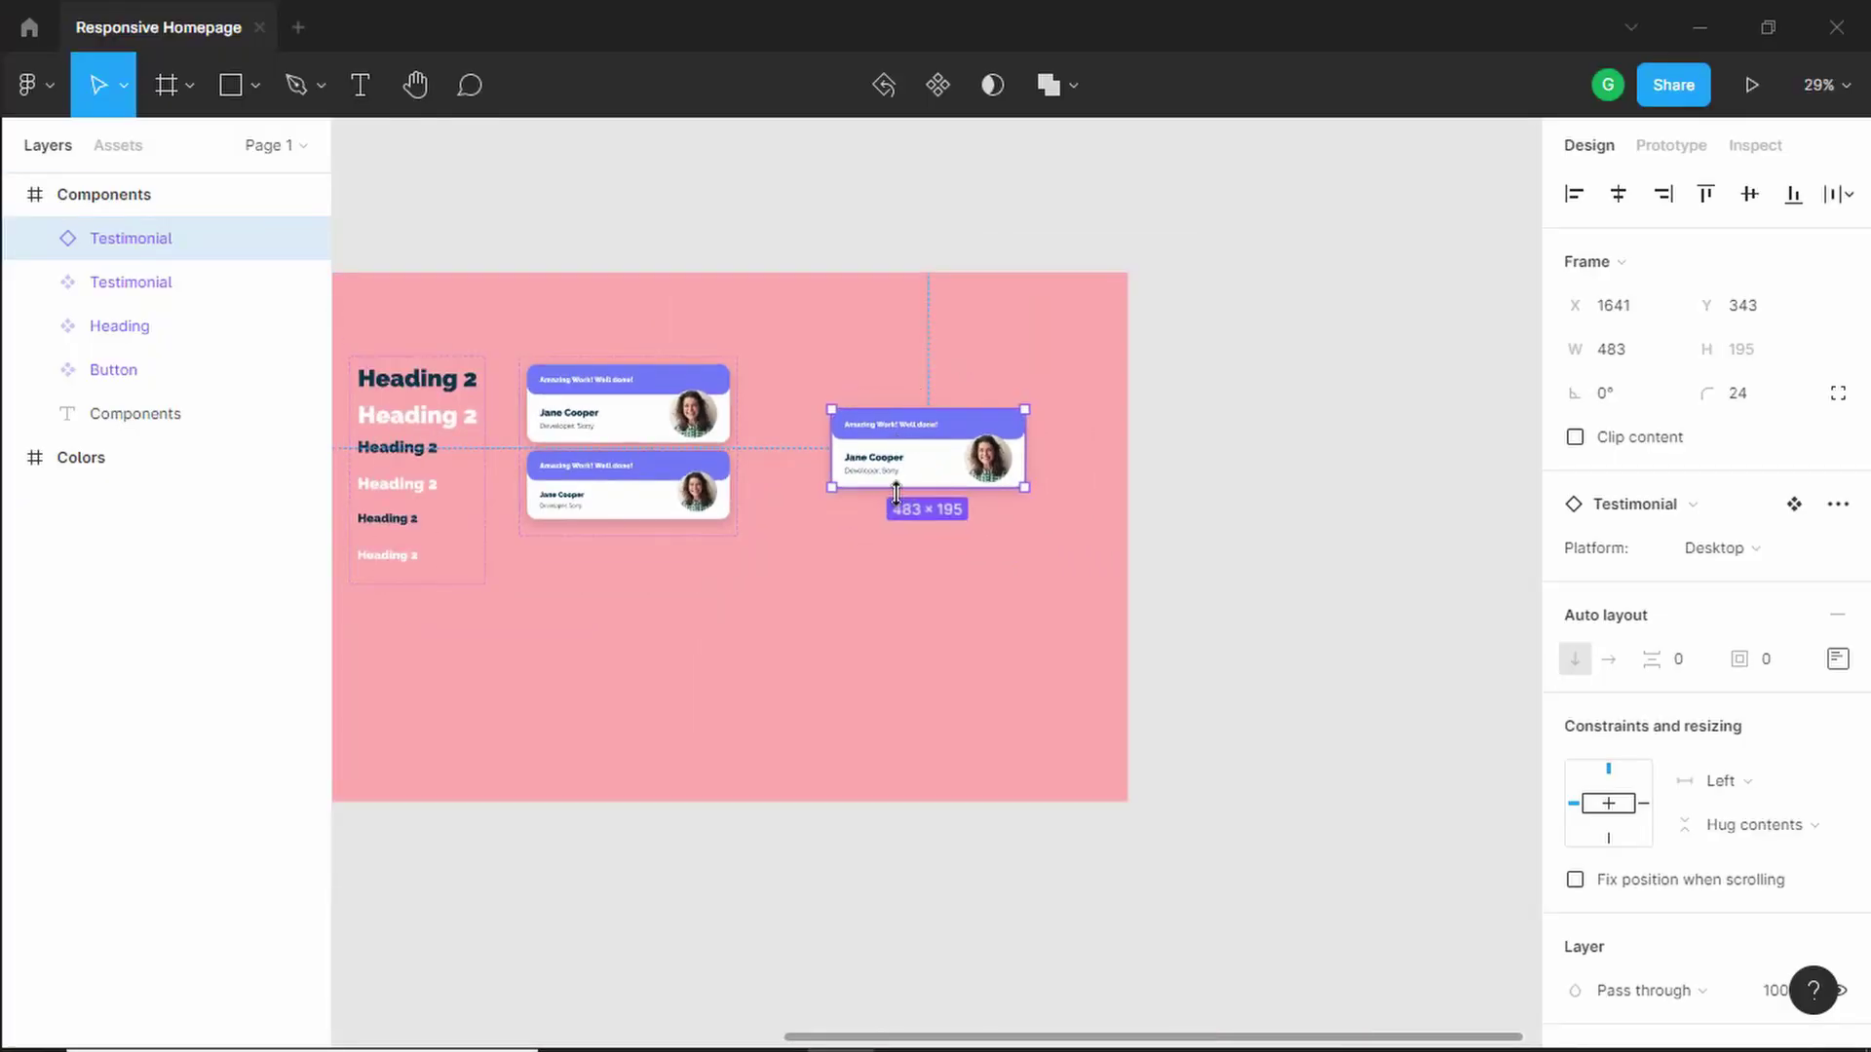
- Delete the standalone testimonial instance beside the testimonial component set in the Components frame in Figma
{"action": "key", "text": "Delete"}
{"action": "scroll", "coordinate": [419, 395], "scroll_direction": "down", "scroll_amount": 3}
{"action": "scroll", "coordinate": [443, 395], "scroll_direction": "up", "scroll_amount": 2}
{"action": "scroll", "coordinate": [445, 392], "scroll_direction": "up", "scroll_amount": 5}
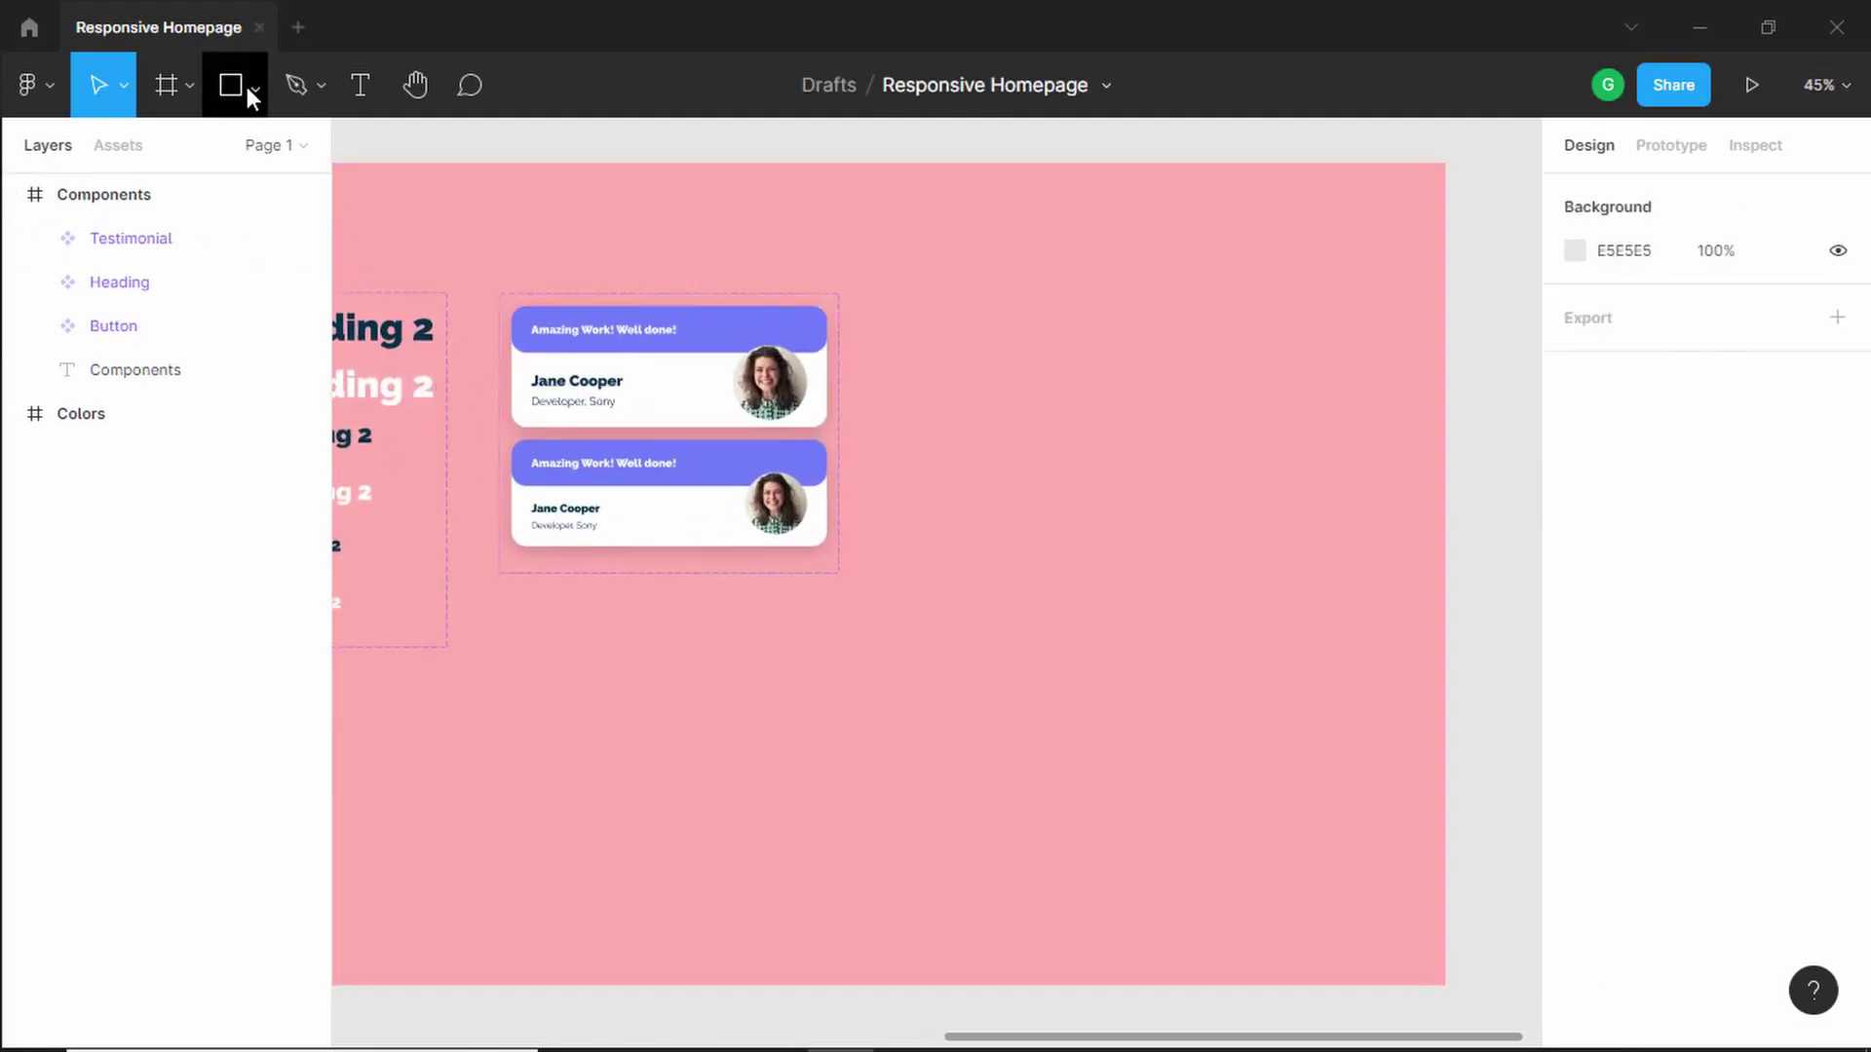
- Draw a rectangle about 355 × 171 in the empty area beside the testimonial component set
{"action": "left_click", "coordinate": [234, 85]}
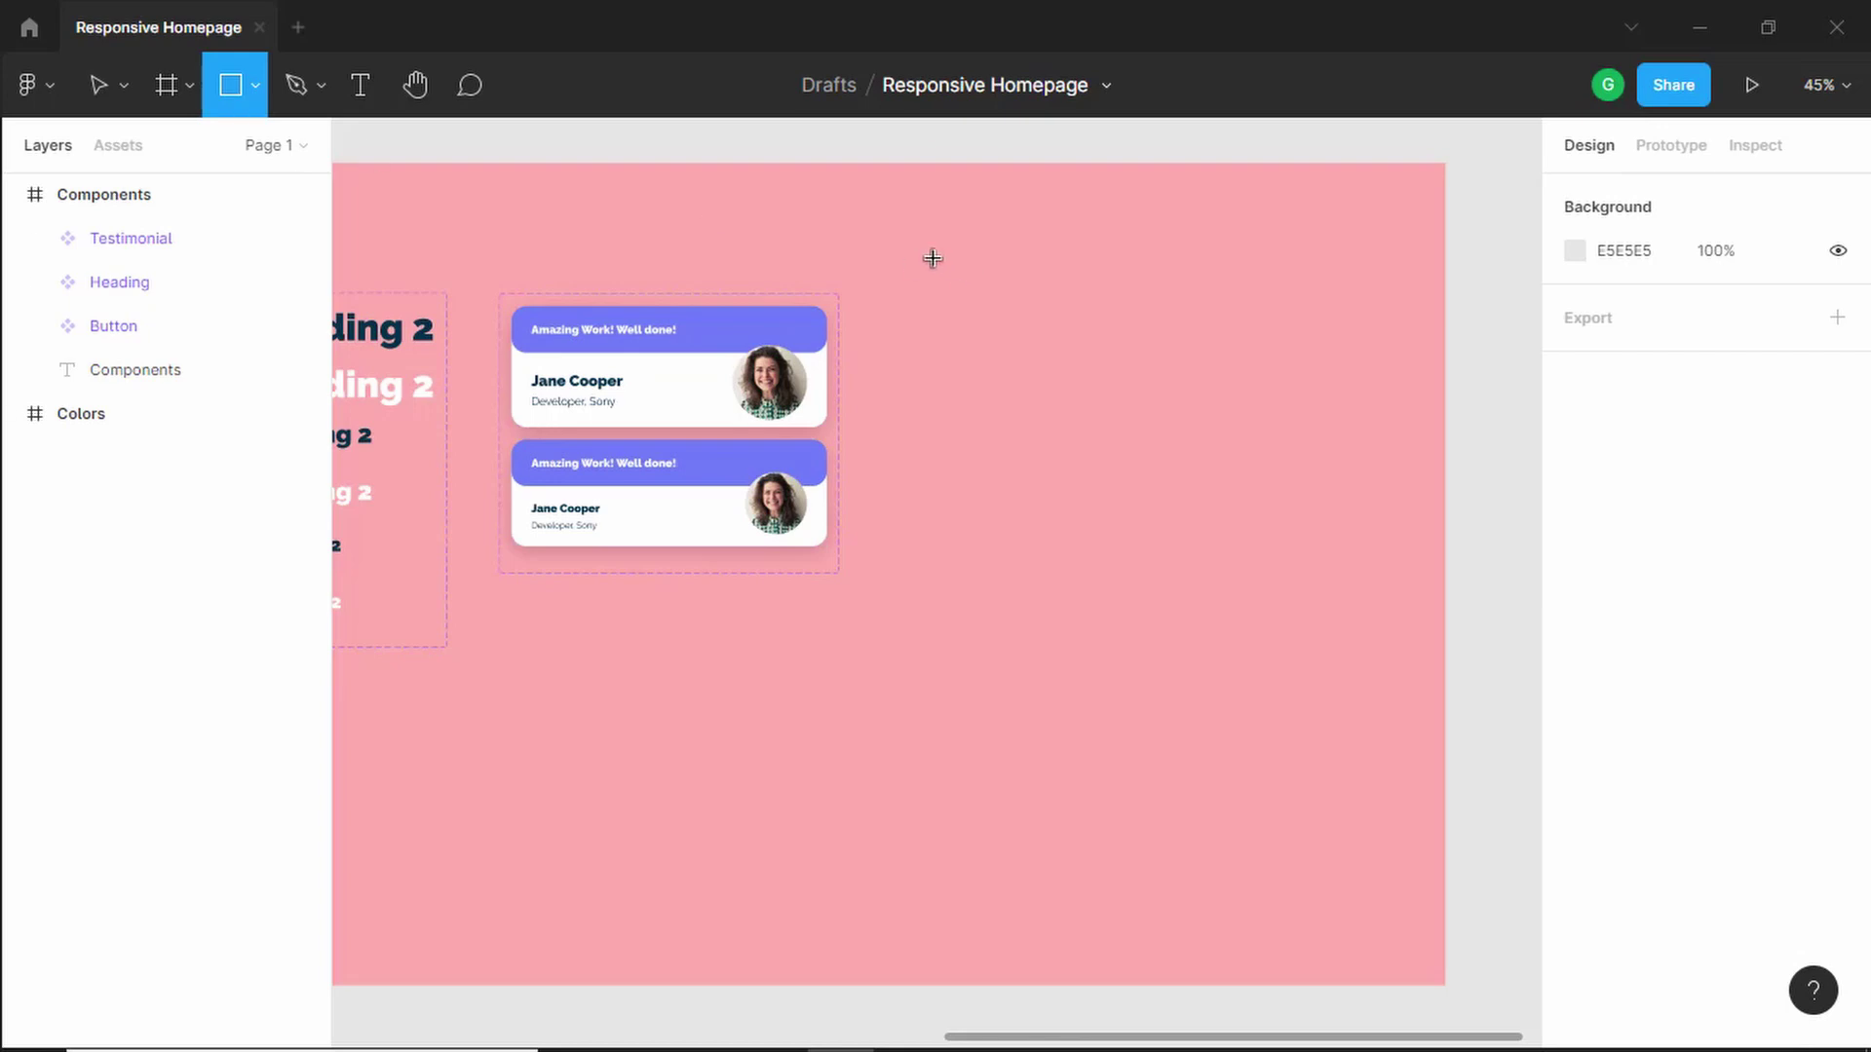
{"action": "left_click", "coordinate": [955, 320]}
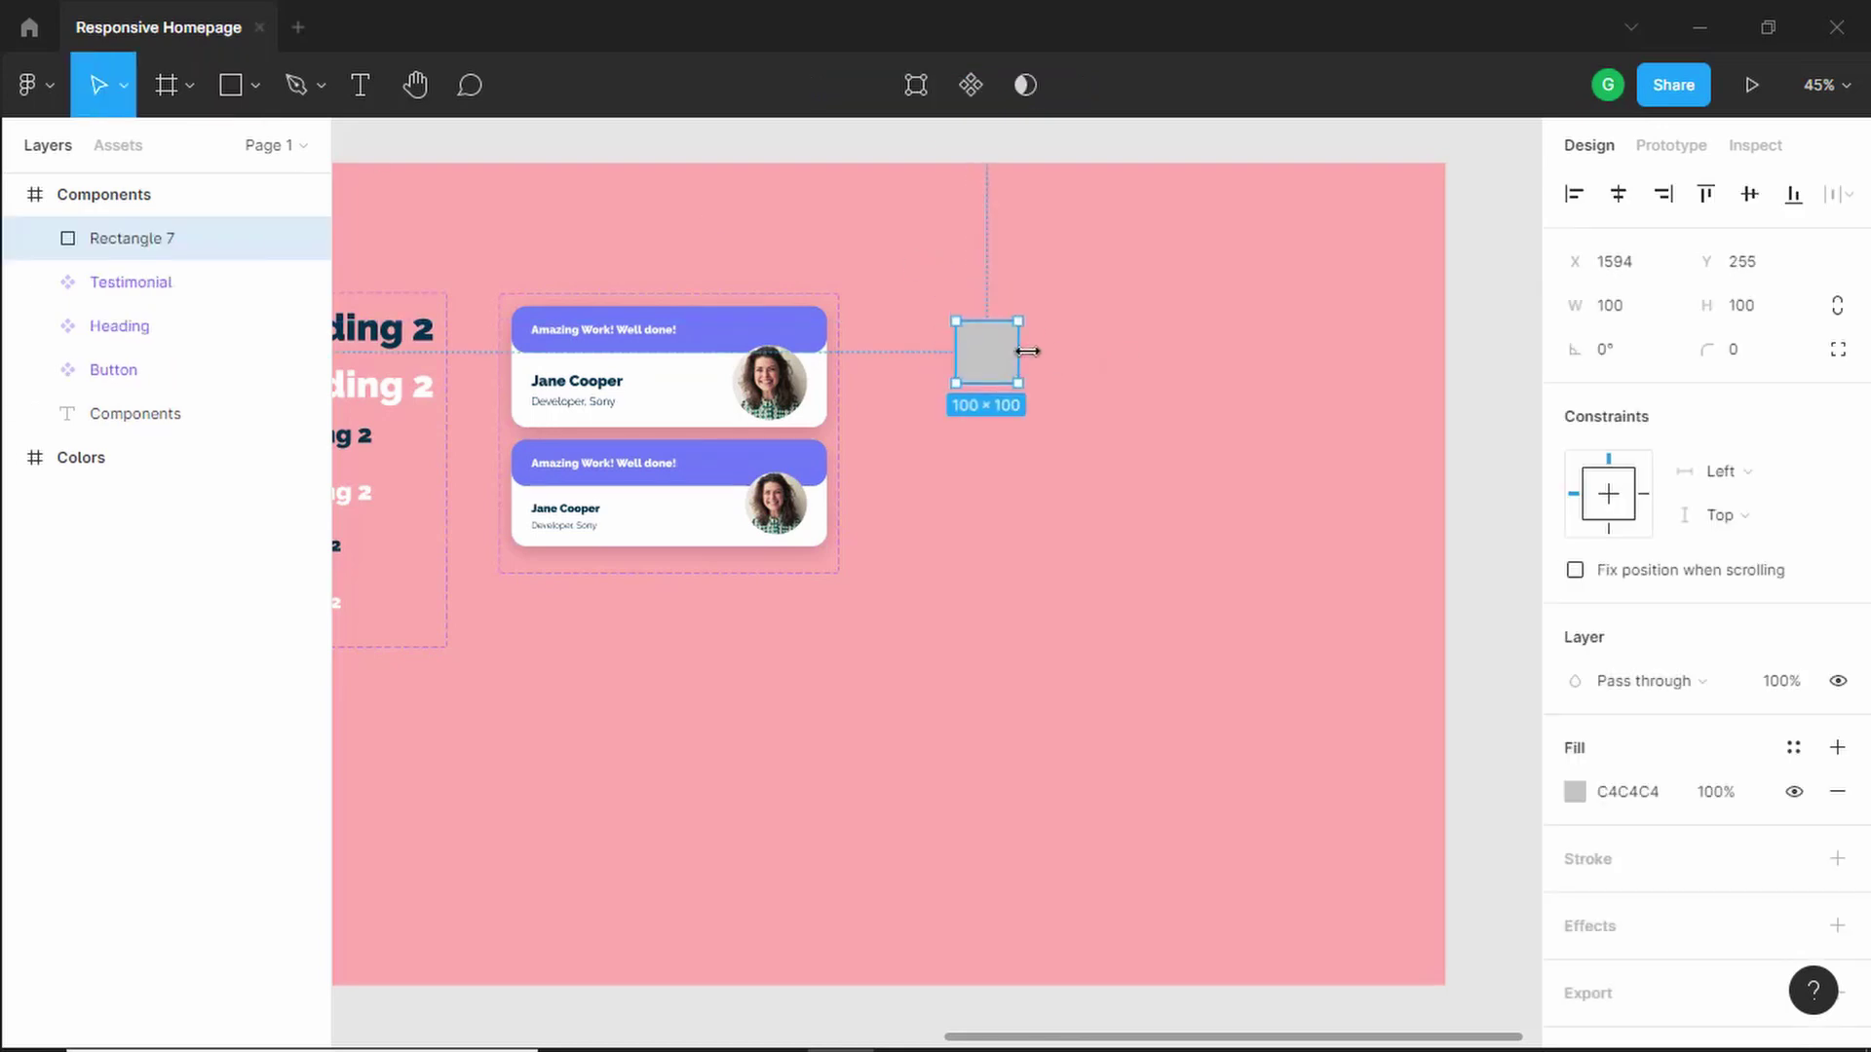
{"action": "left_click_drag", "start_coordinate": [1028, 351], "coordinate": [1177, 351]}
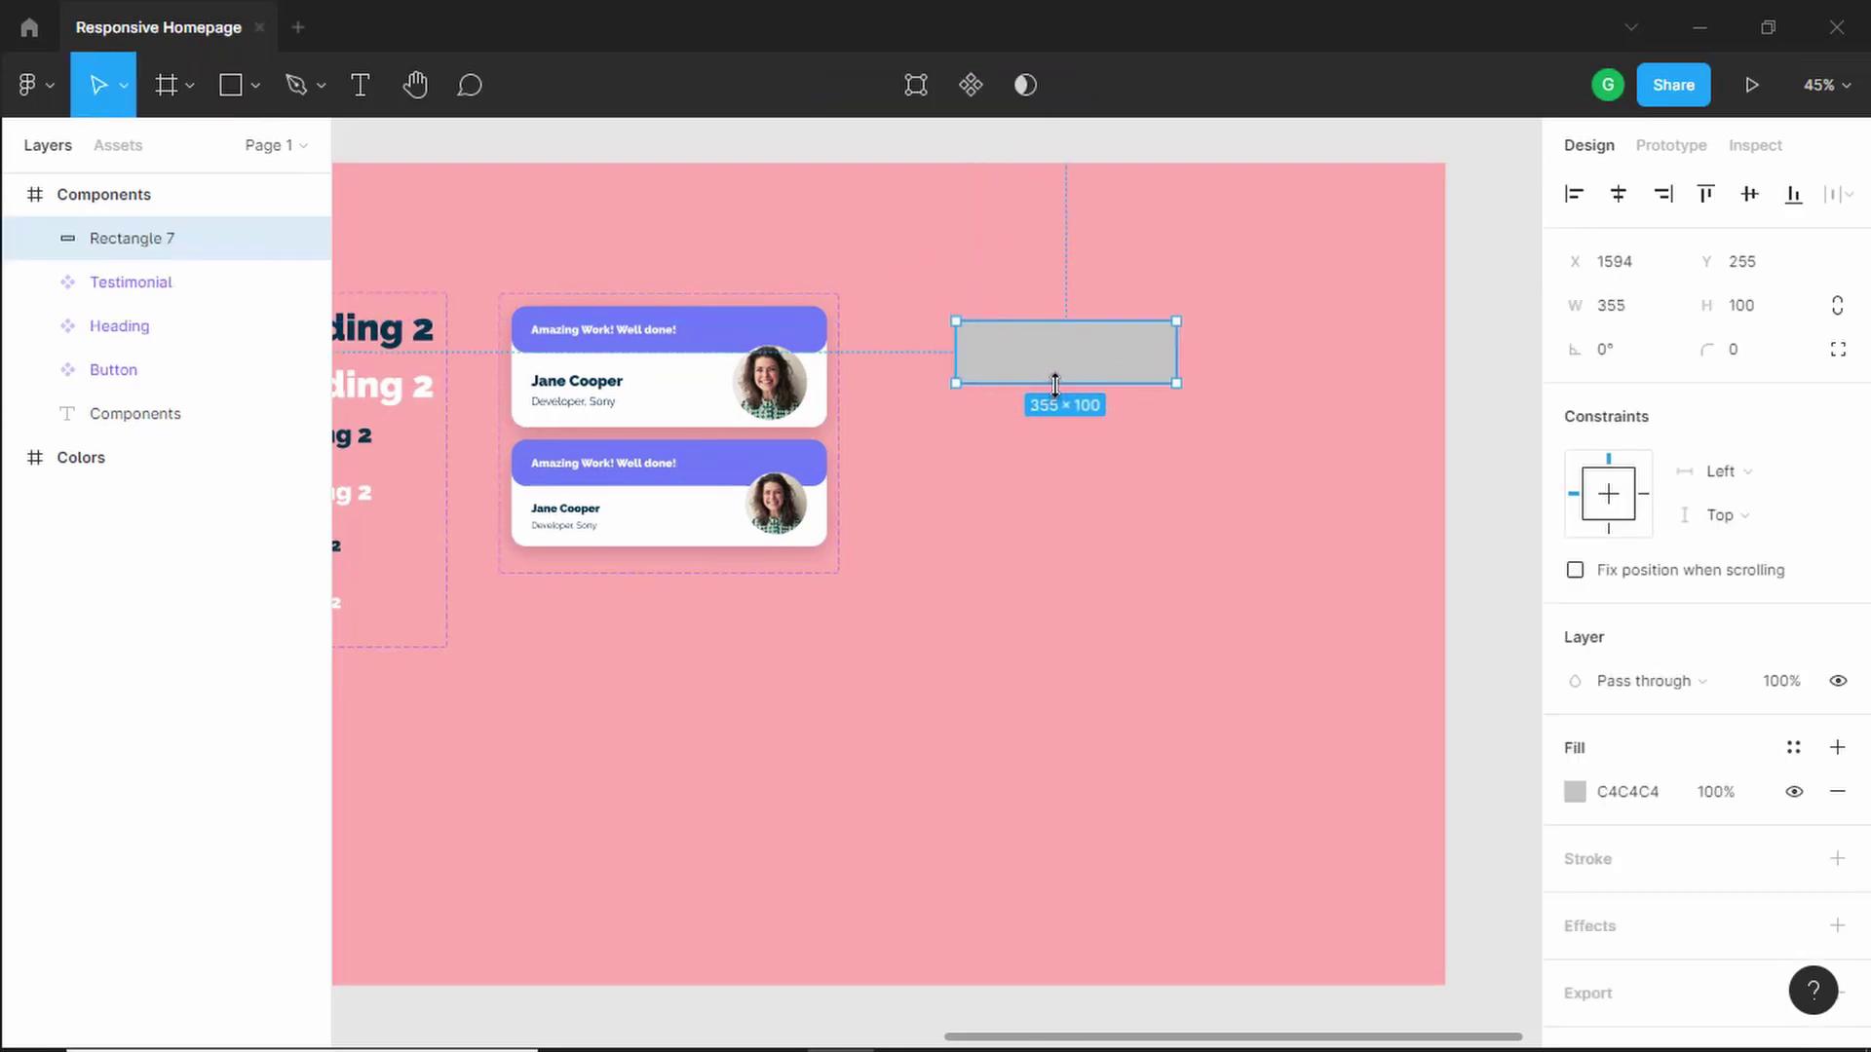
{"action": "left_click_drag", "start_coordinate": [1055, 385], "coordinate": [1056, 427]}
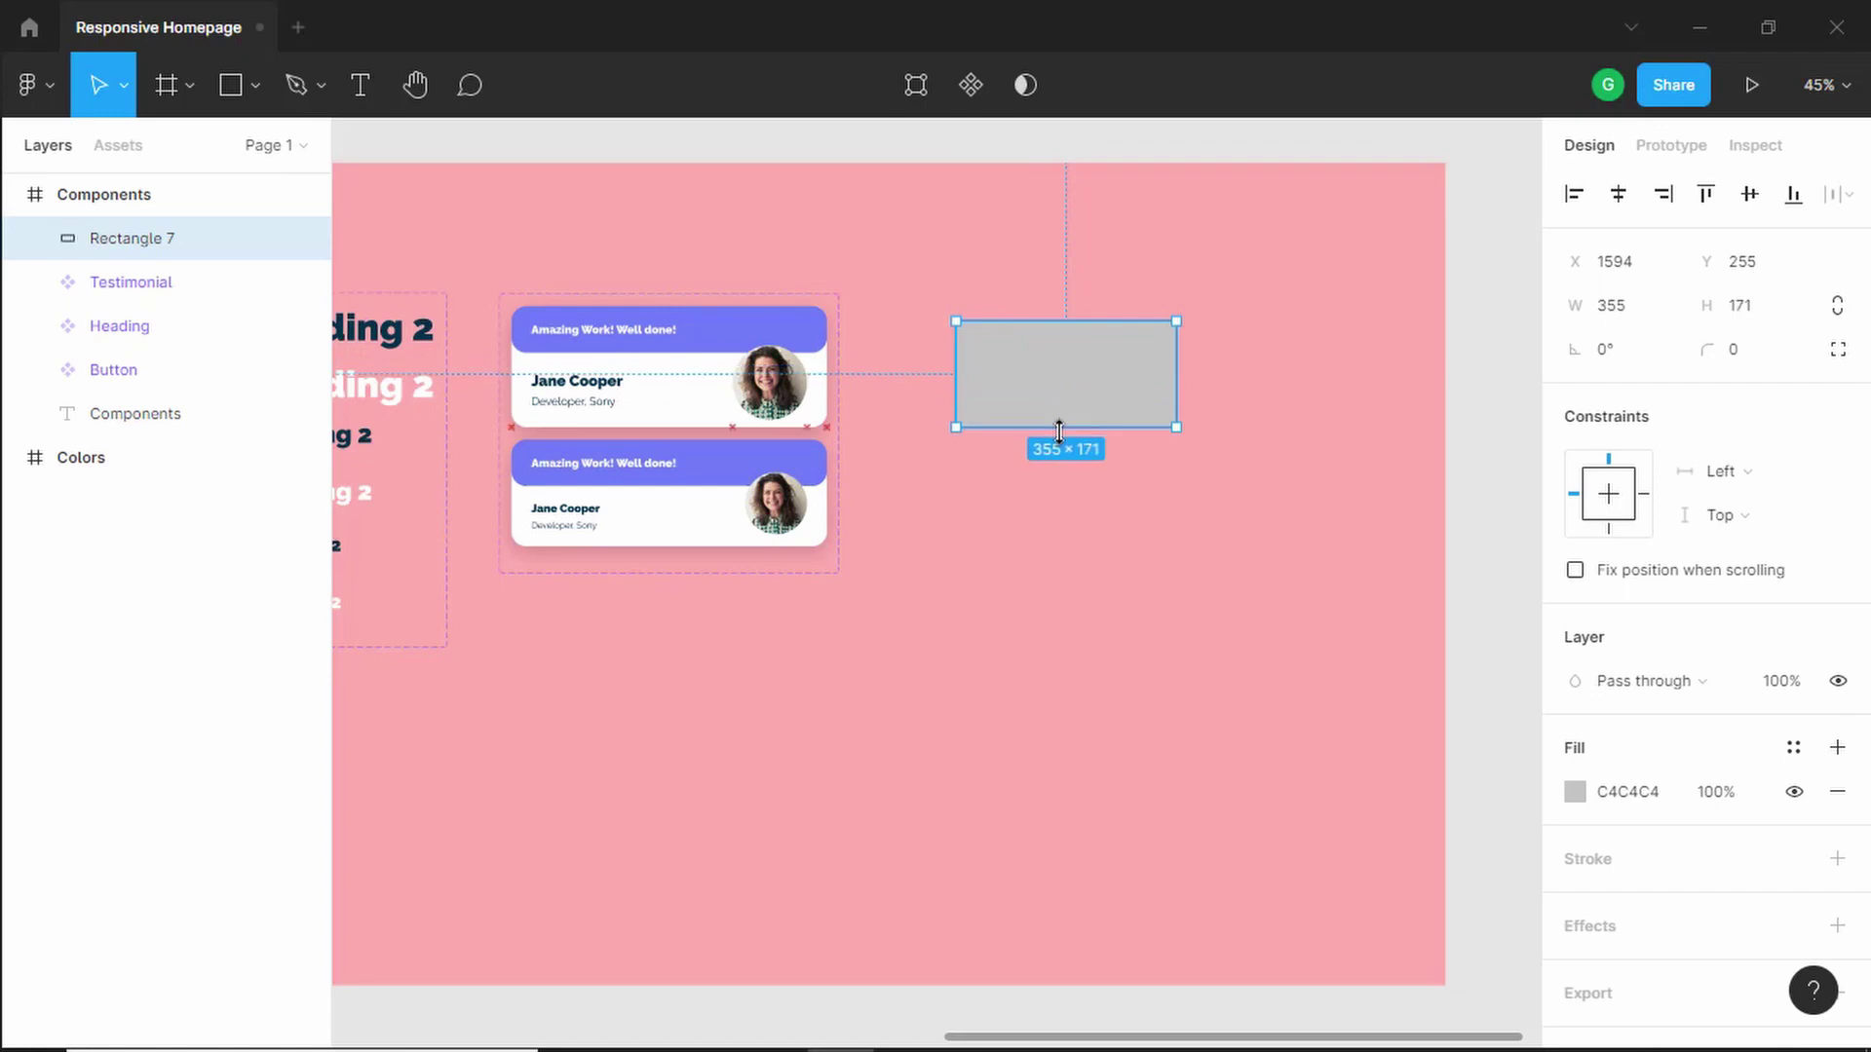
- Set the new rectangle's width to 430 and its height to 260
{"action": "left_click", "coordinate": [1639, 315]}
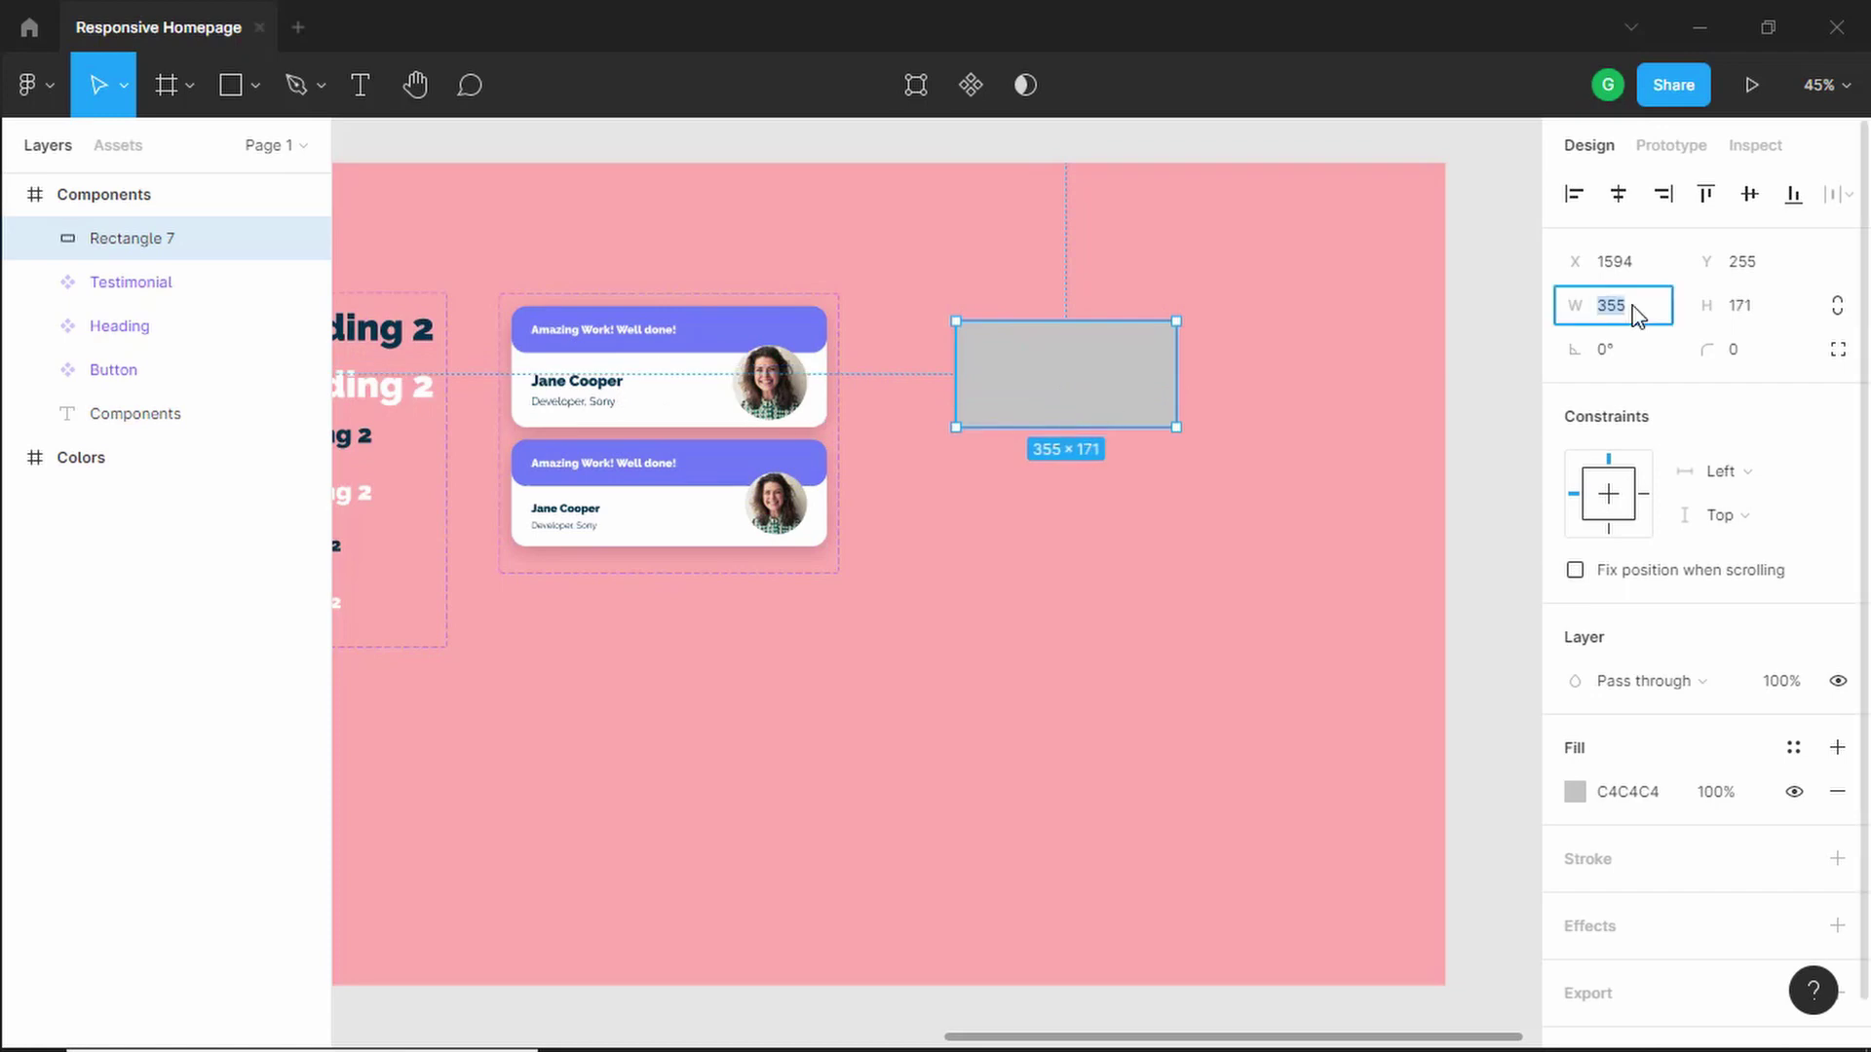
{"action": "type", "text": "430"}
{"action": "key", "text": "Return"}
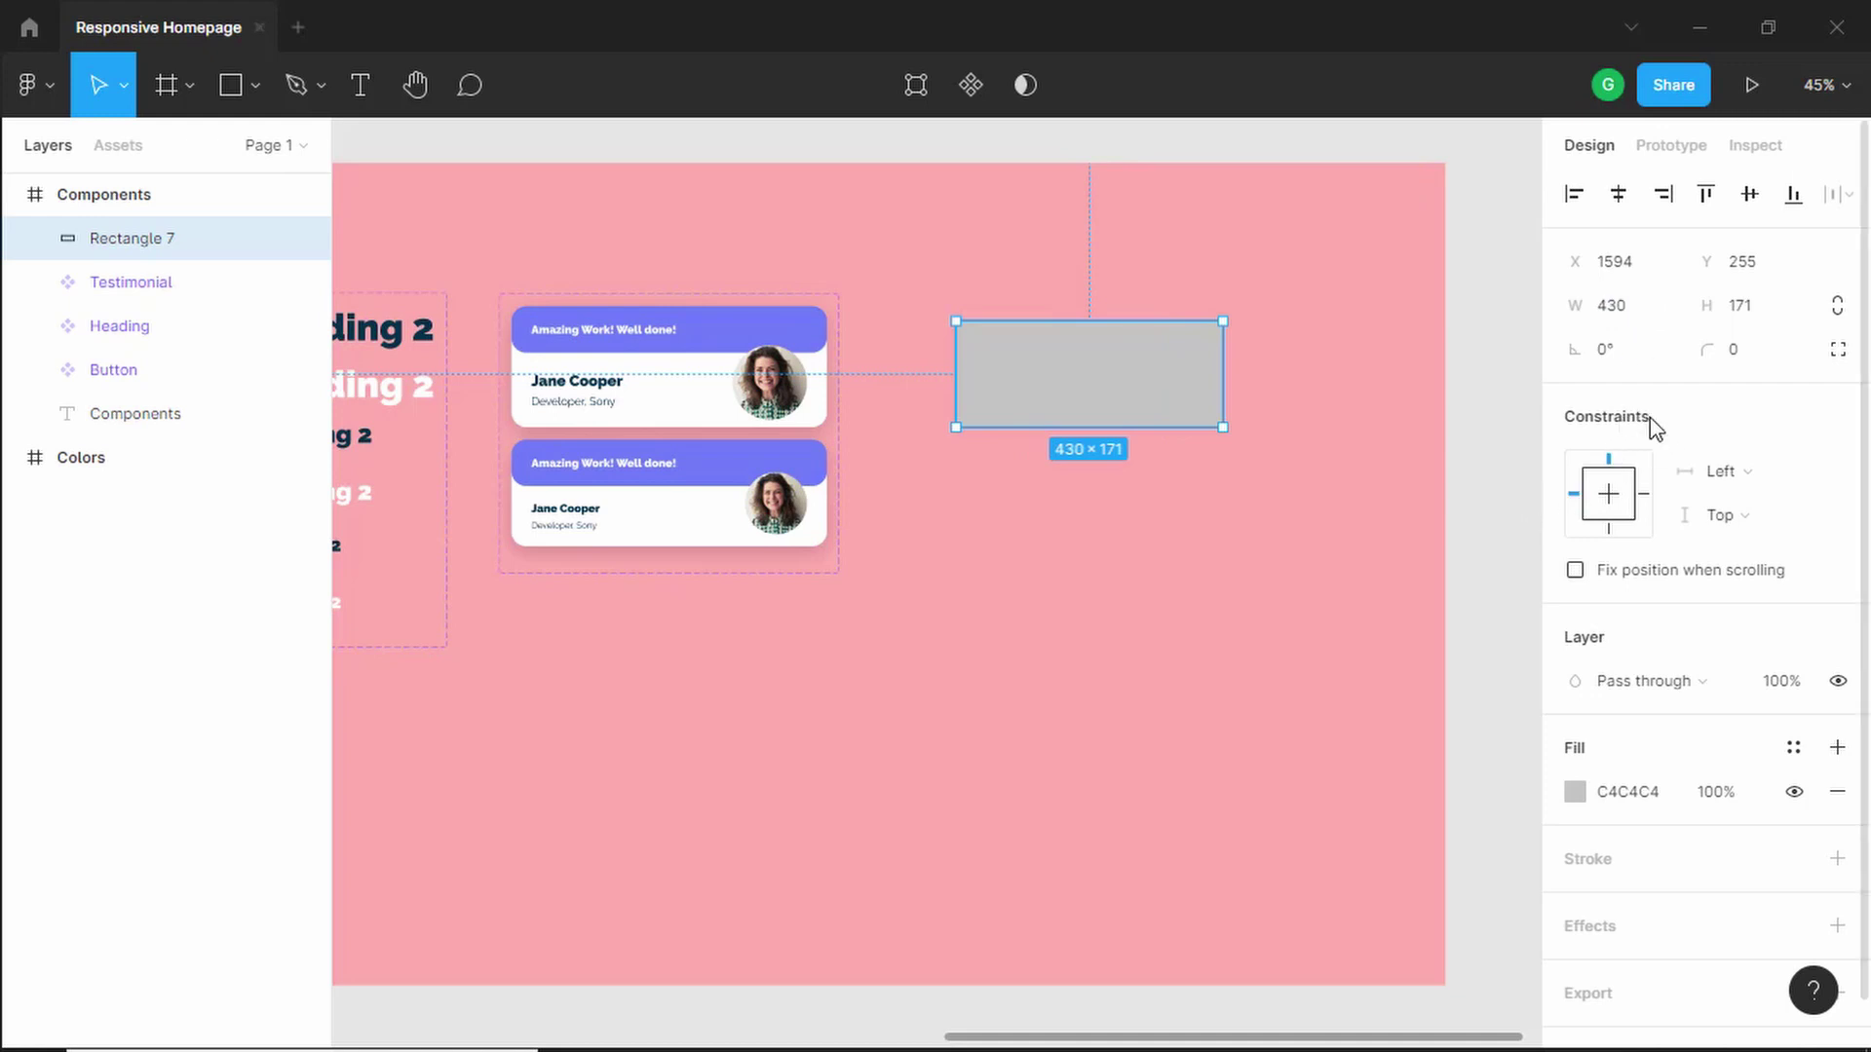
{"action": "left_click", "coordinate": [1753, 305]}
{"action": "type", "text": "260"}
{"action": "key", "text": "Return"}
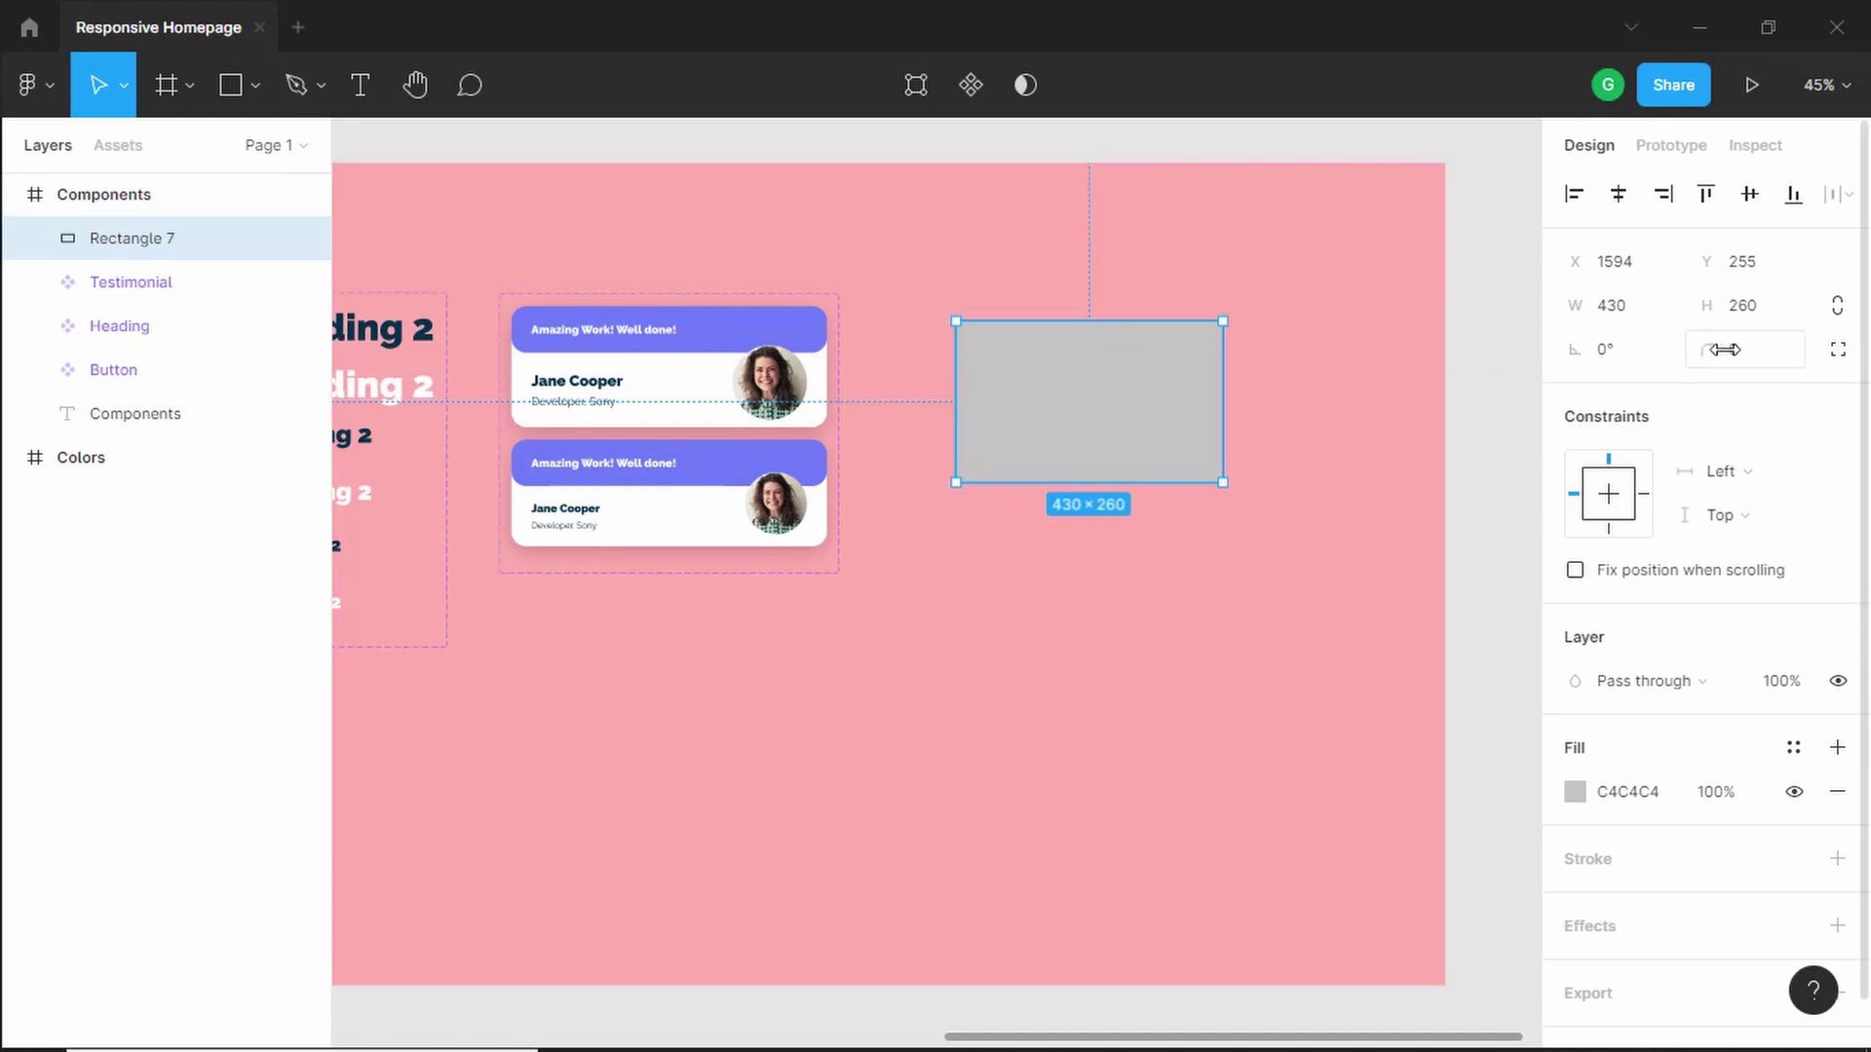
- Round the rectangle's corners to 24 and move it up slightly to about X 1592, Y 227
{"action": "left_click", "coordinate": [1754, 358]}
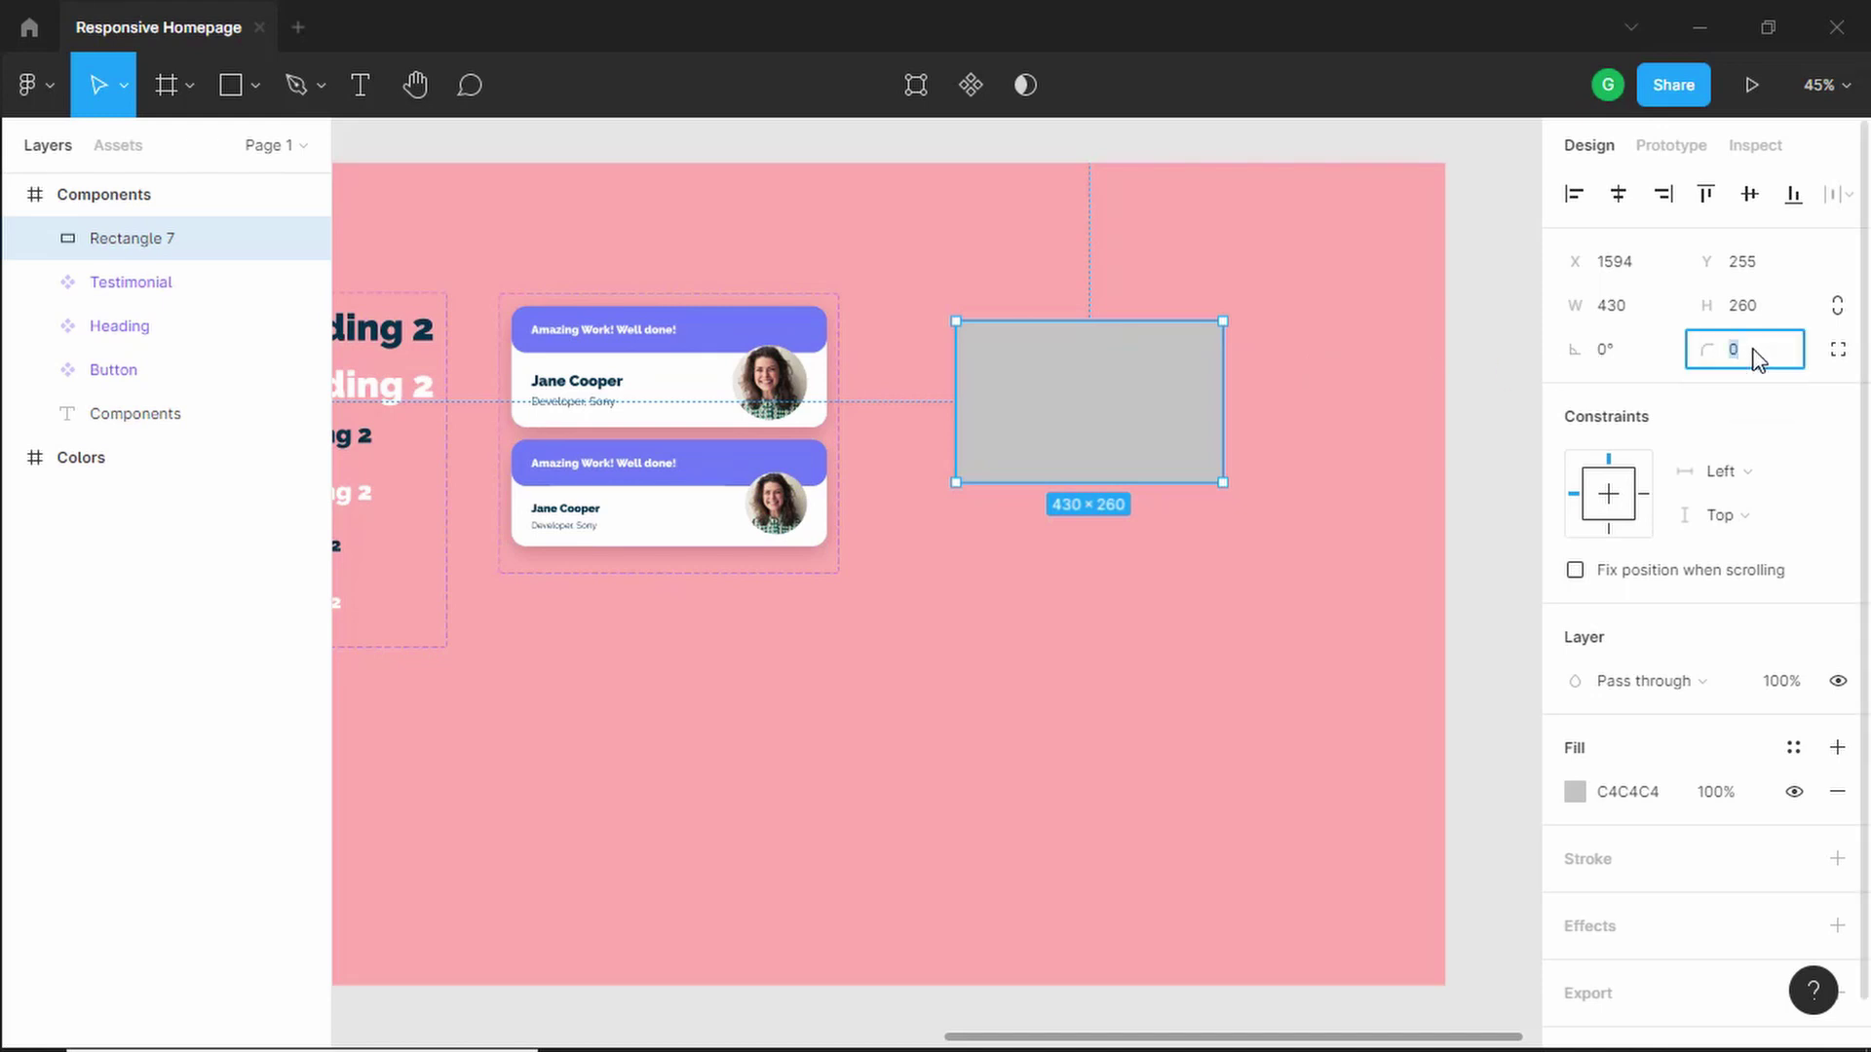
{"action": "type", "text": "24"}
{"action": "key", "text": "Return"}
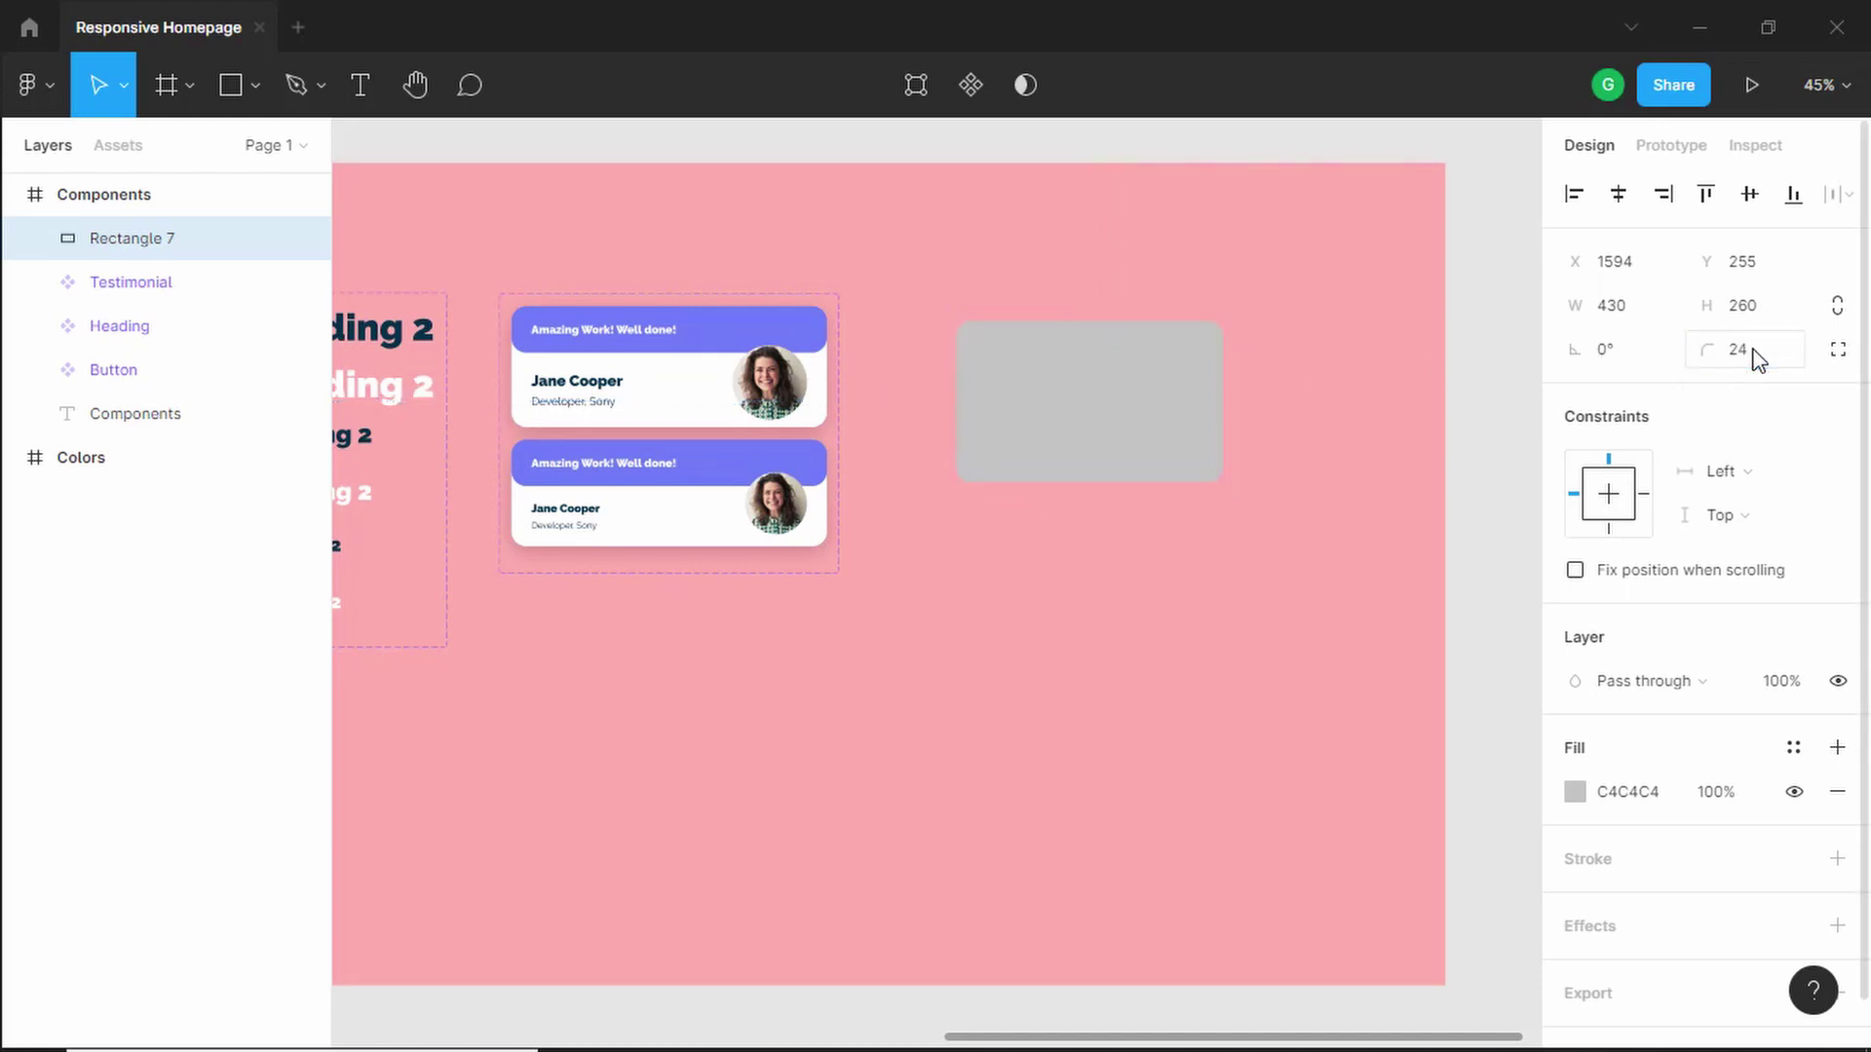
{"action": "left_click_drag", "start_coordinate": [1058, 385], "coordinate": [1056, 367]}
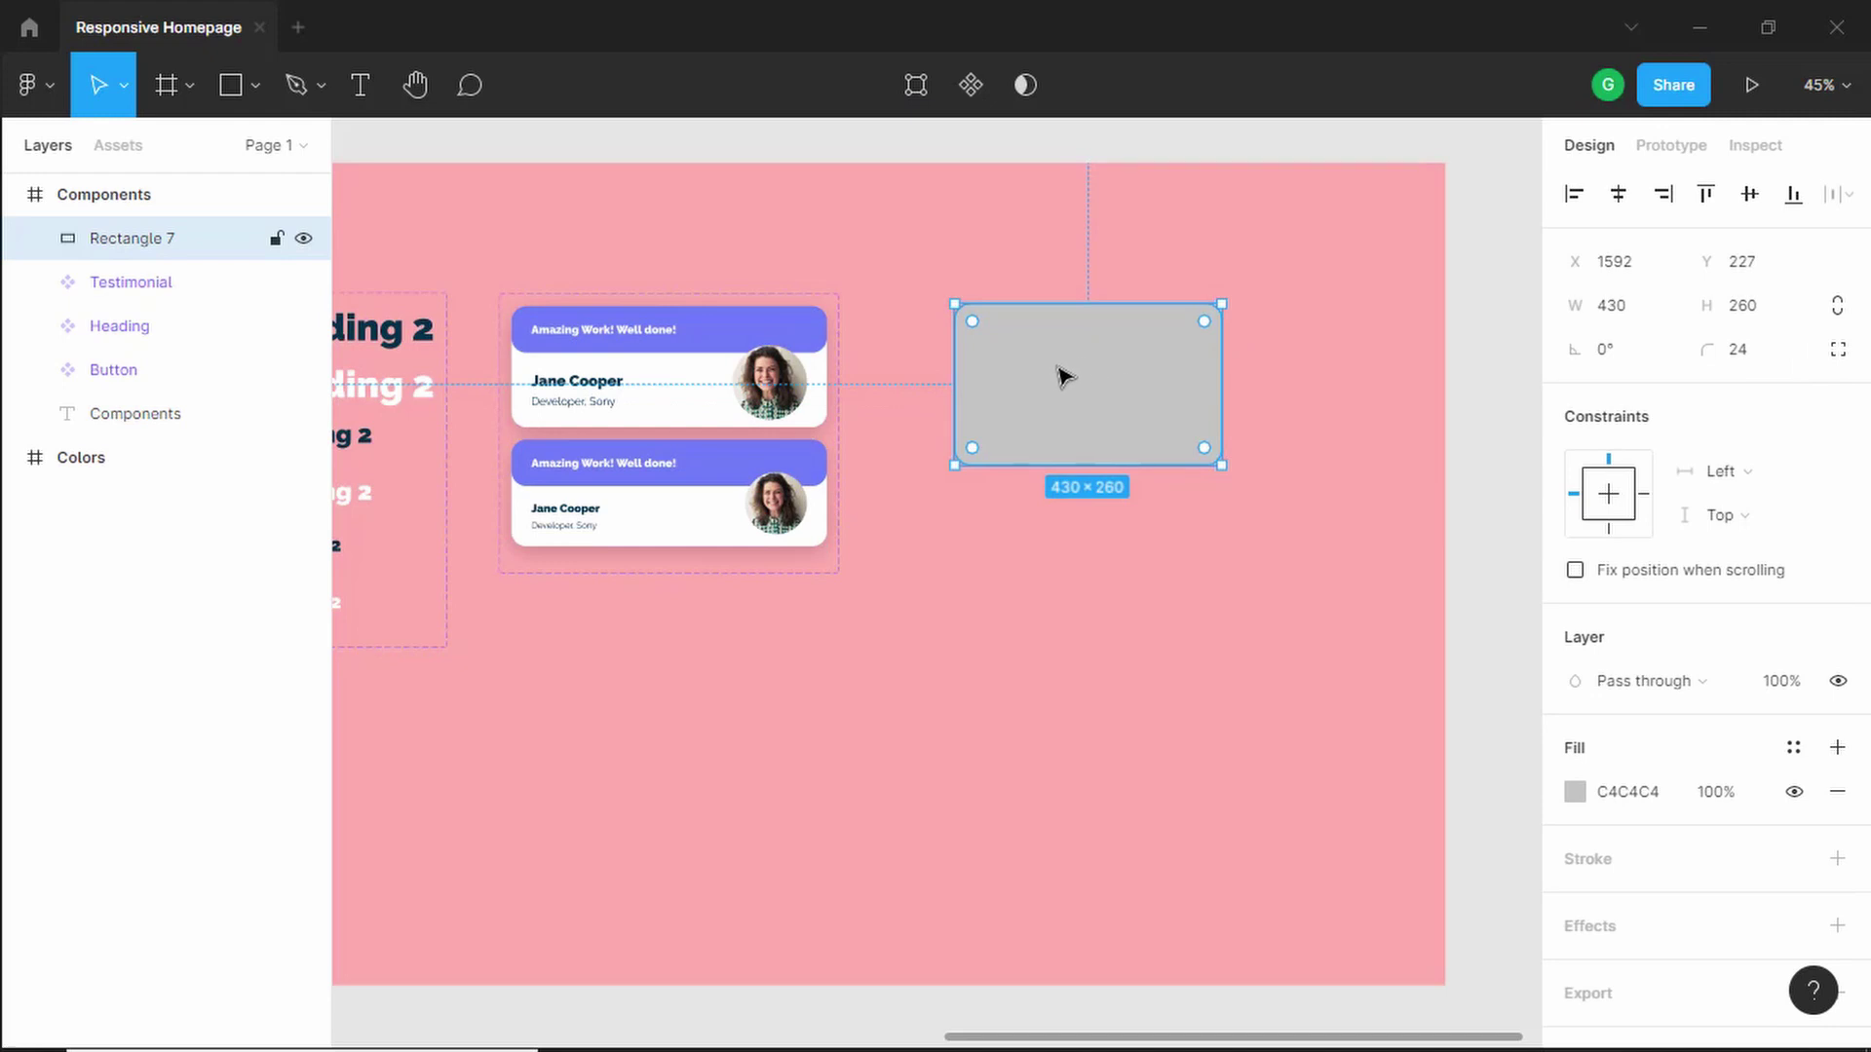
- Use the Pexels plugin to search for "game" and fill the rectangle with the photo of hands holding controllers before a TV
{"action": "right_click", "coordinate": [1039, 358]}
{"action": "mouse_move", "coordinate": [1070, 838]}
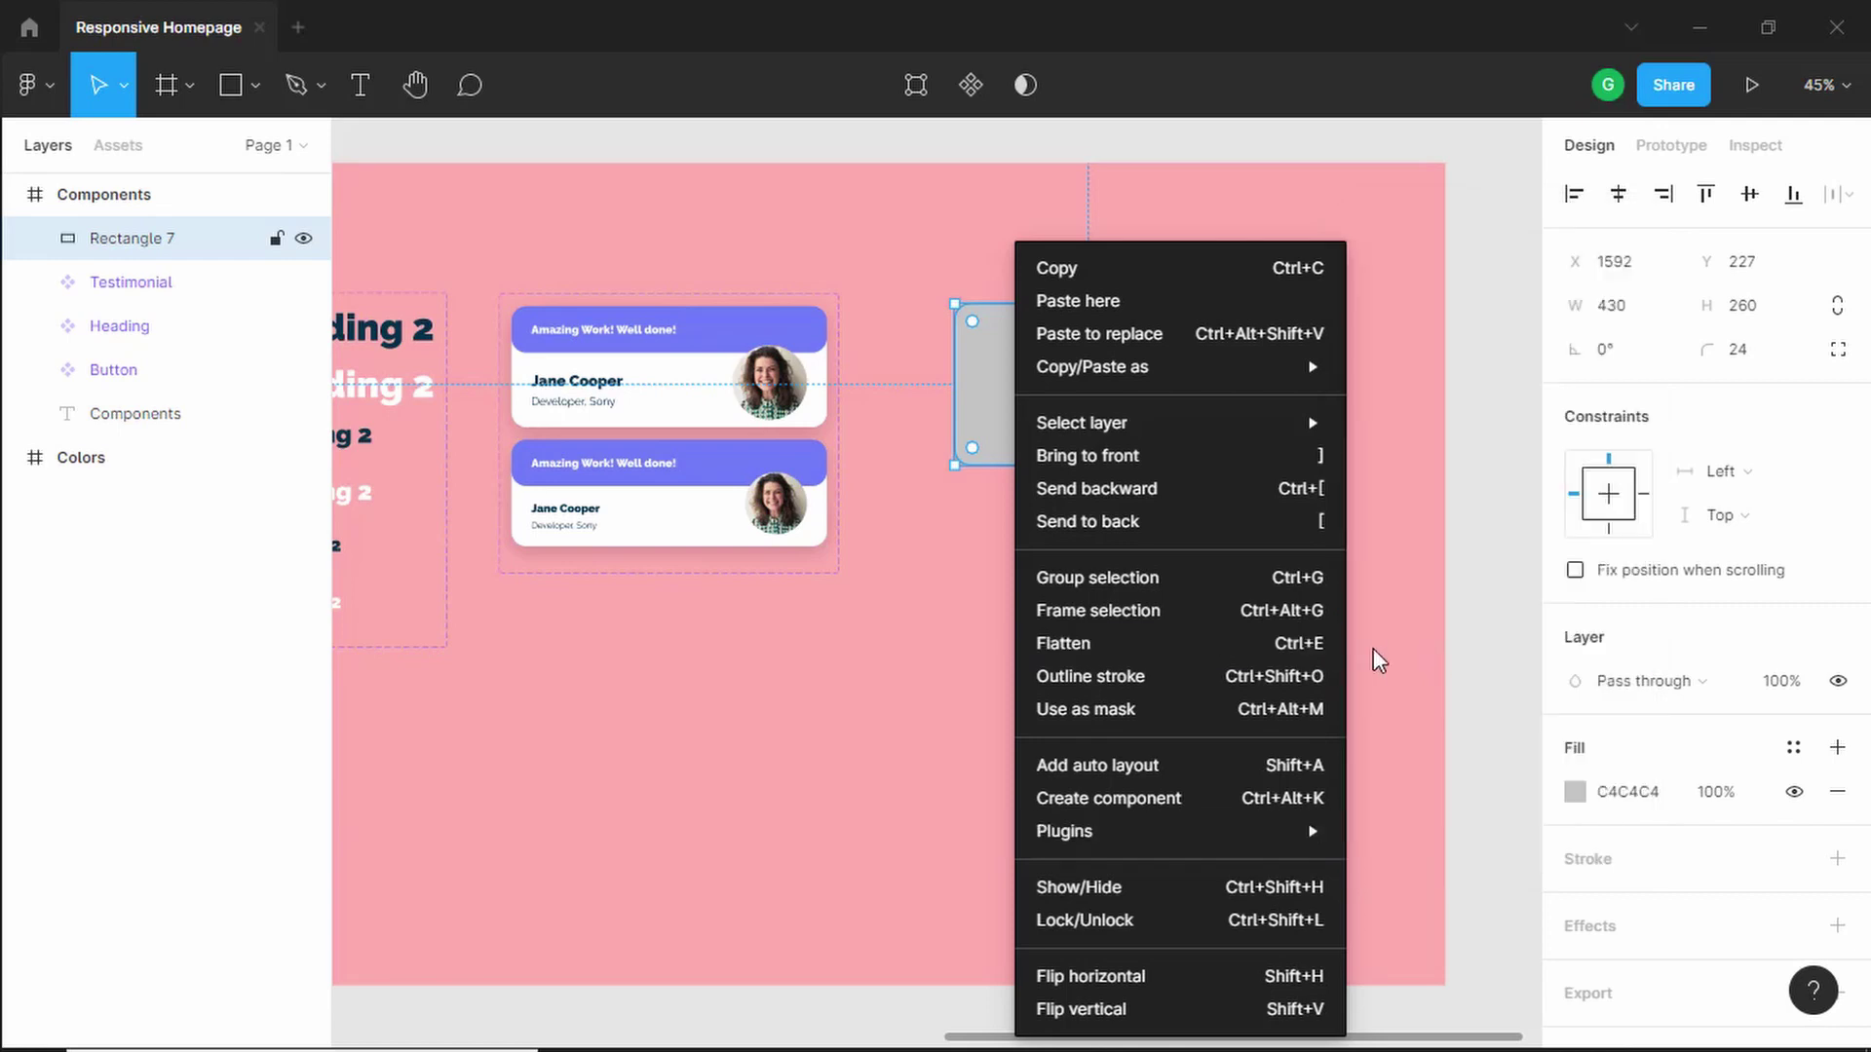
{"action": "key", "text": "Escape"}
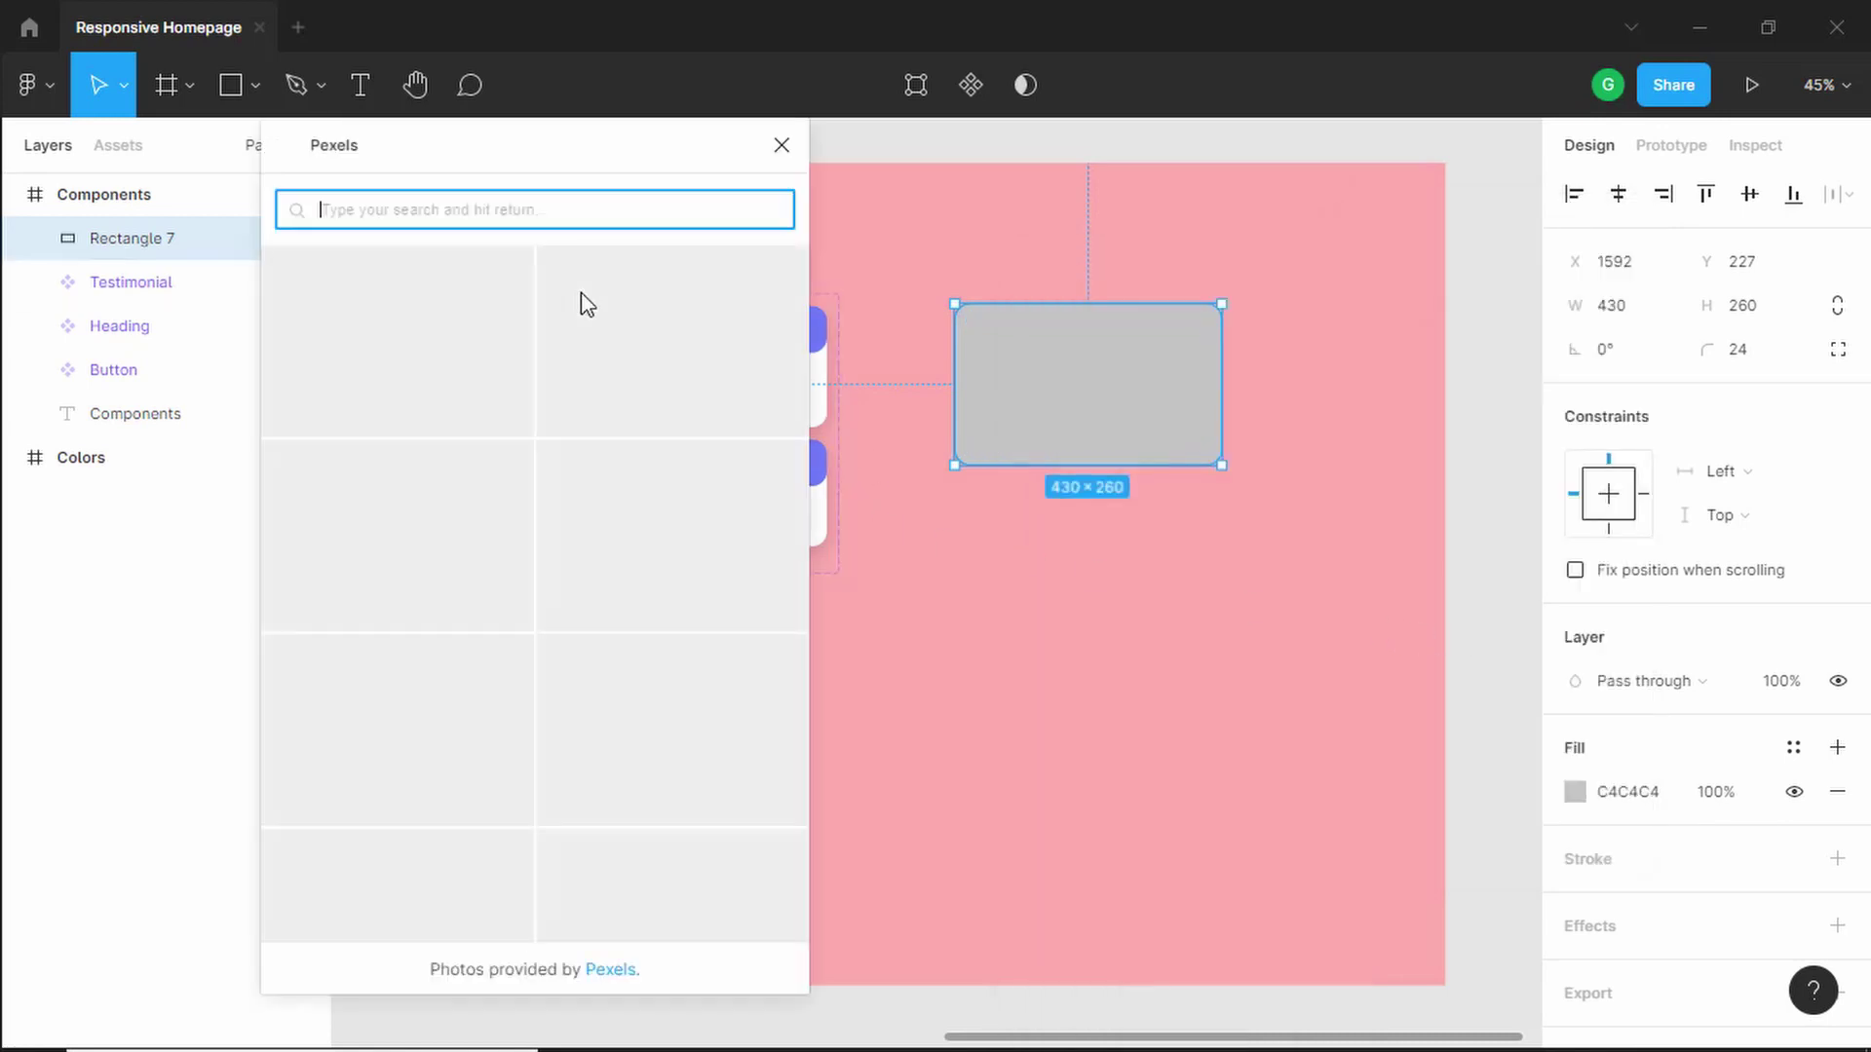
{"action": "type", "text": "game"}
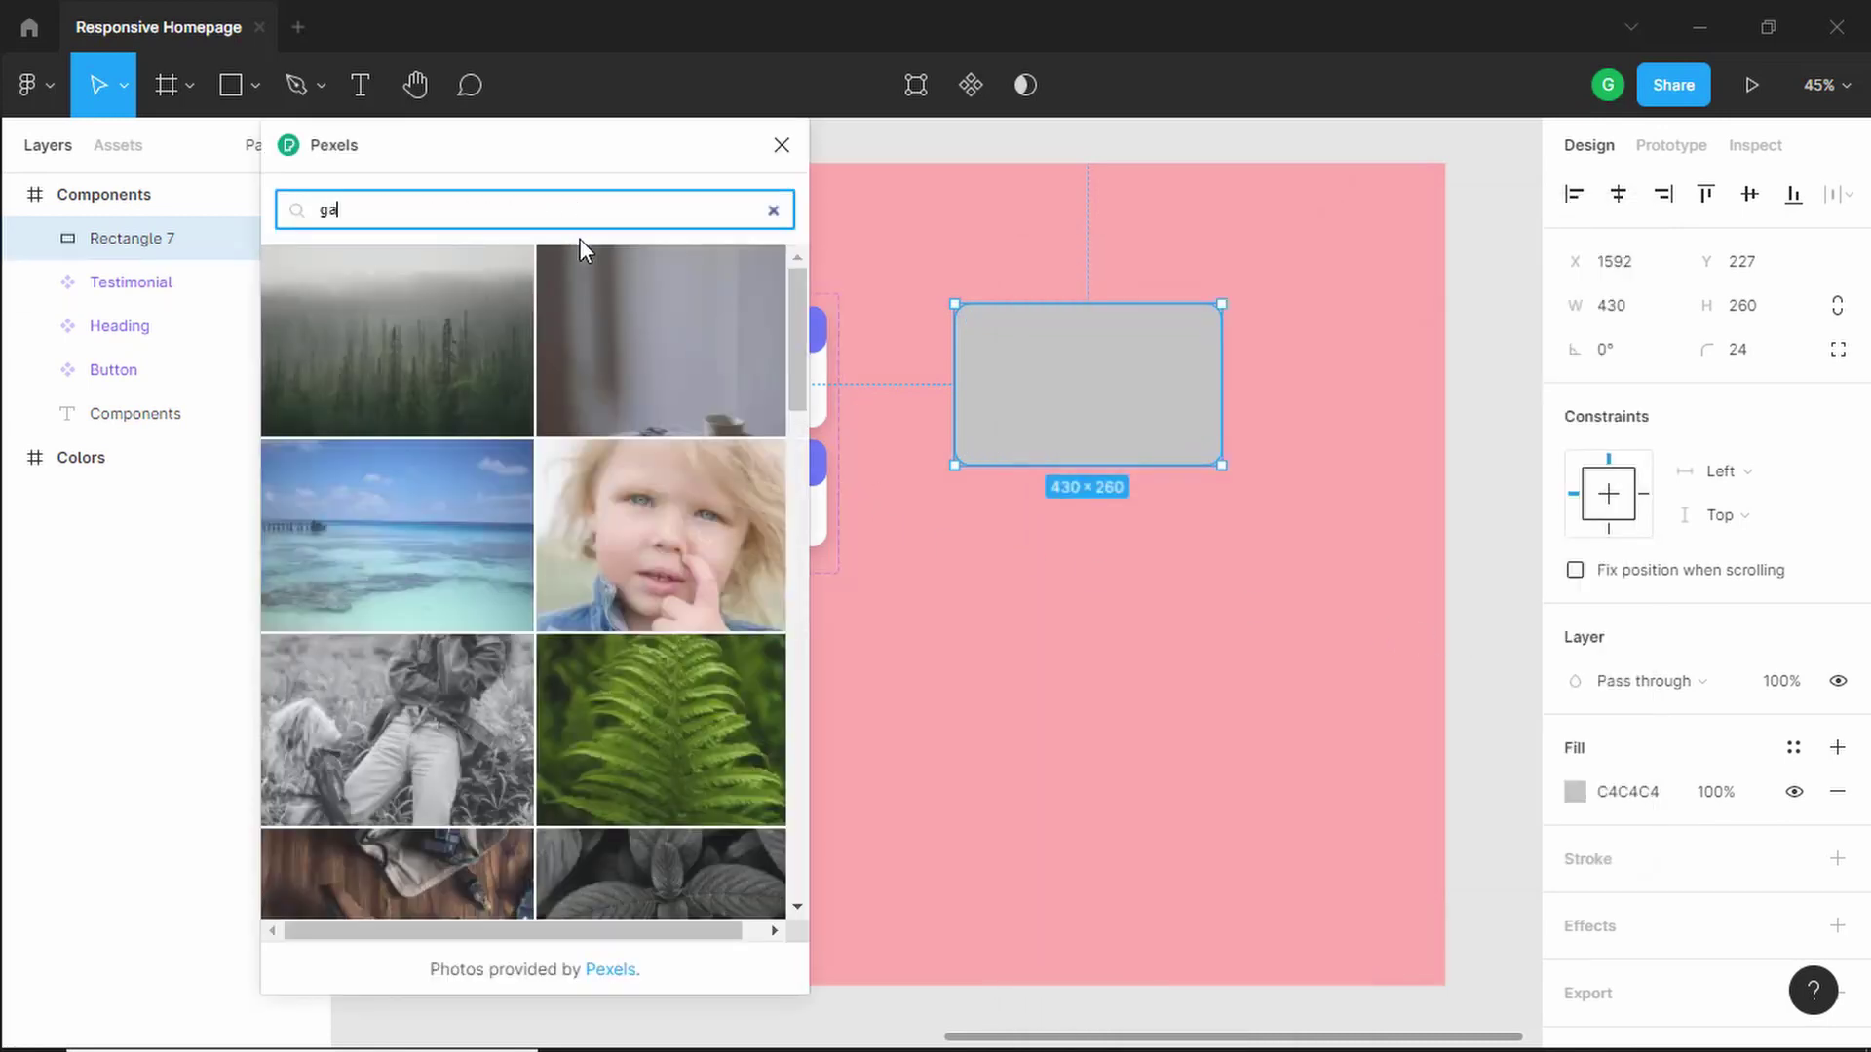
{"action": "key", "text": "Return"}
{"action": "scroll", "coordinate": [590, 493], "scroll_direction": "down", "scroll_amount": 5}
{"action": "scroll", "coordinate": [601, 490], "scroll_direction": "down", "scroll_amount": 9}
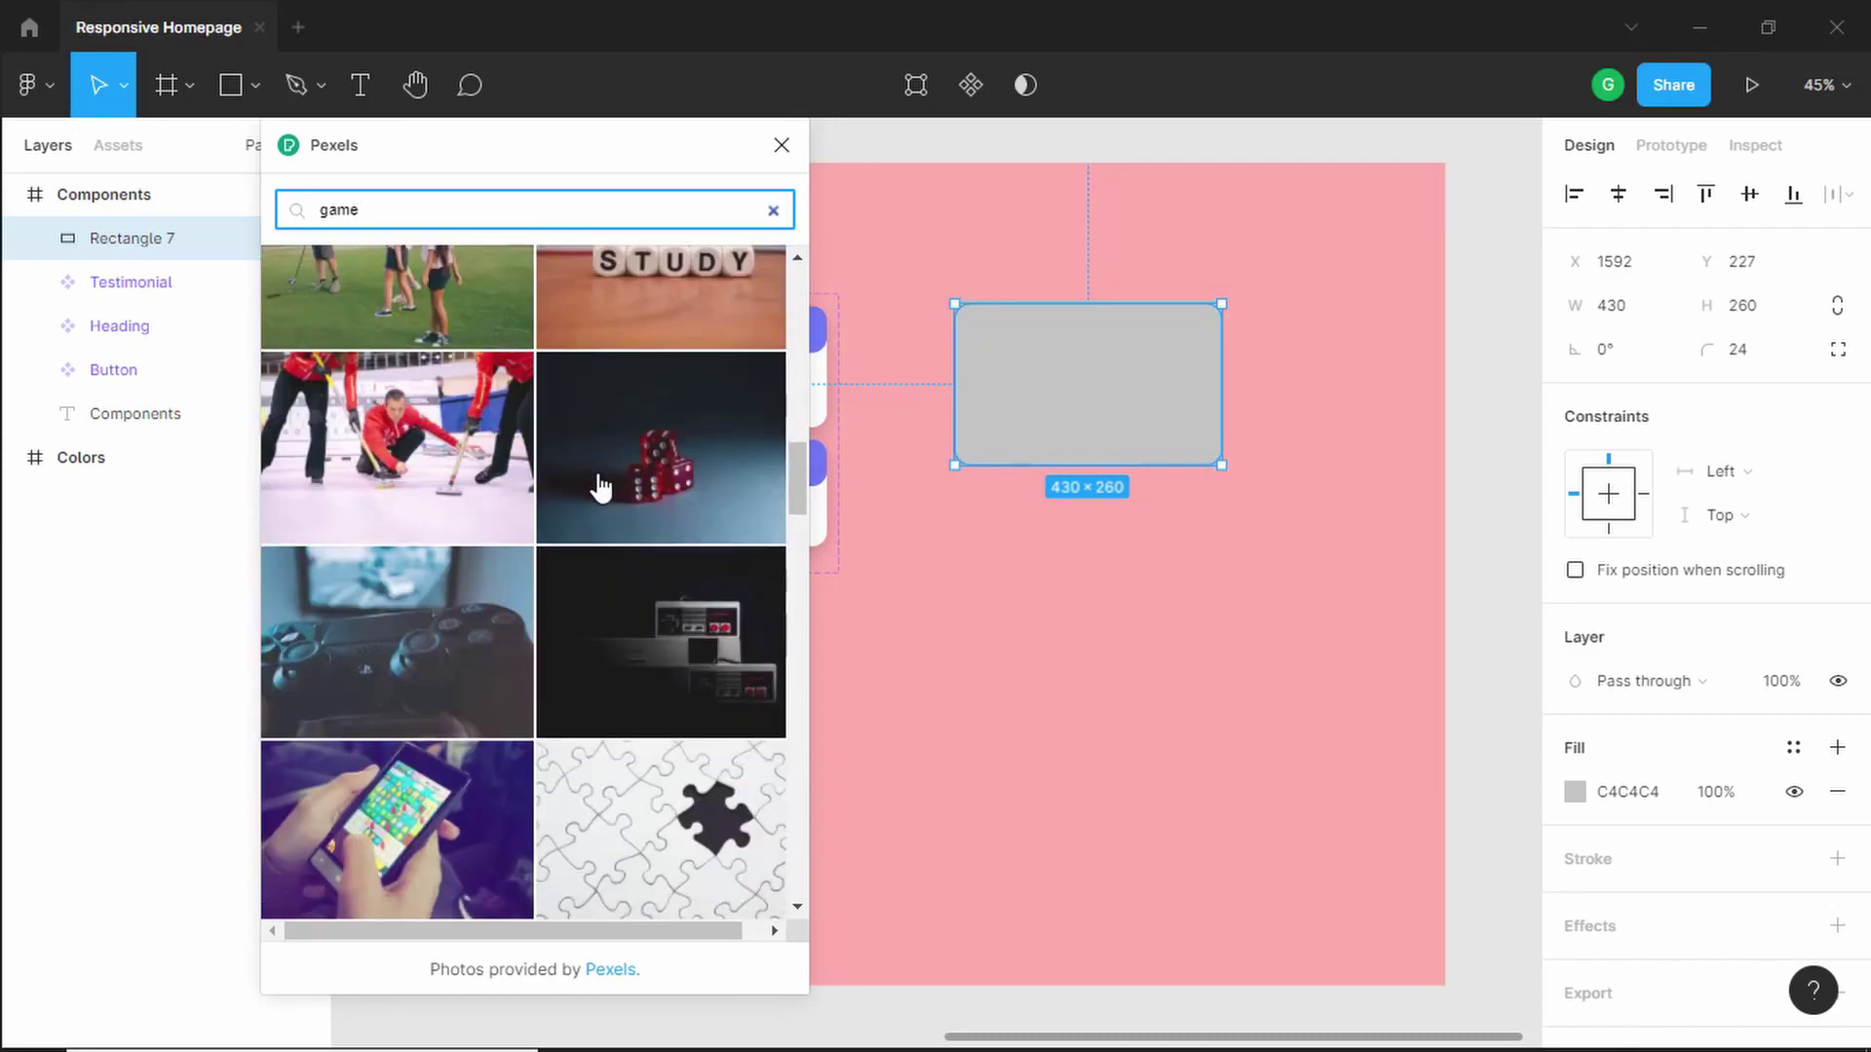
{"action": "scroll", "coordinate": [601, 488], "scroll_direction": "up", "scroll_amount": 9}
{"action": "scroll", "coordinate": [601, 487], "scroll_direction": "up", "scroll_amount": 5}
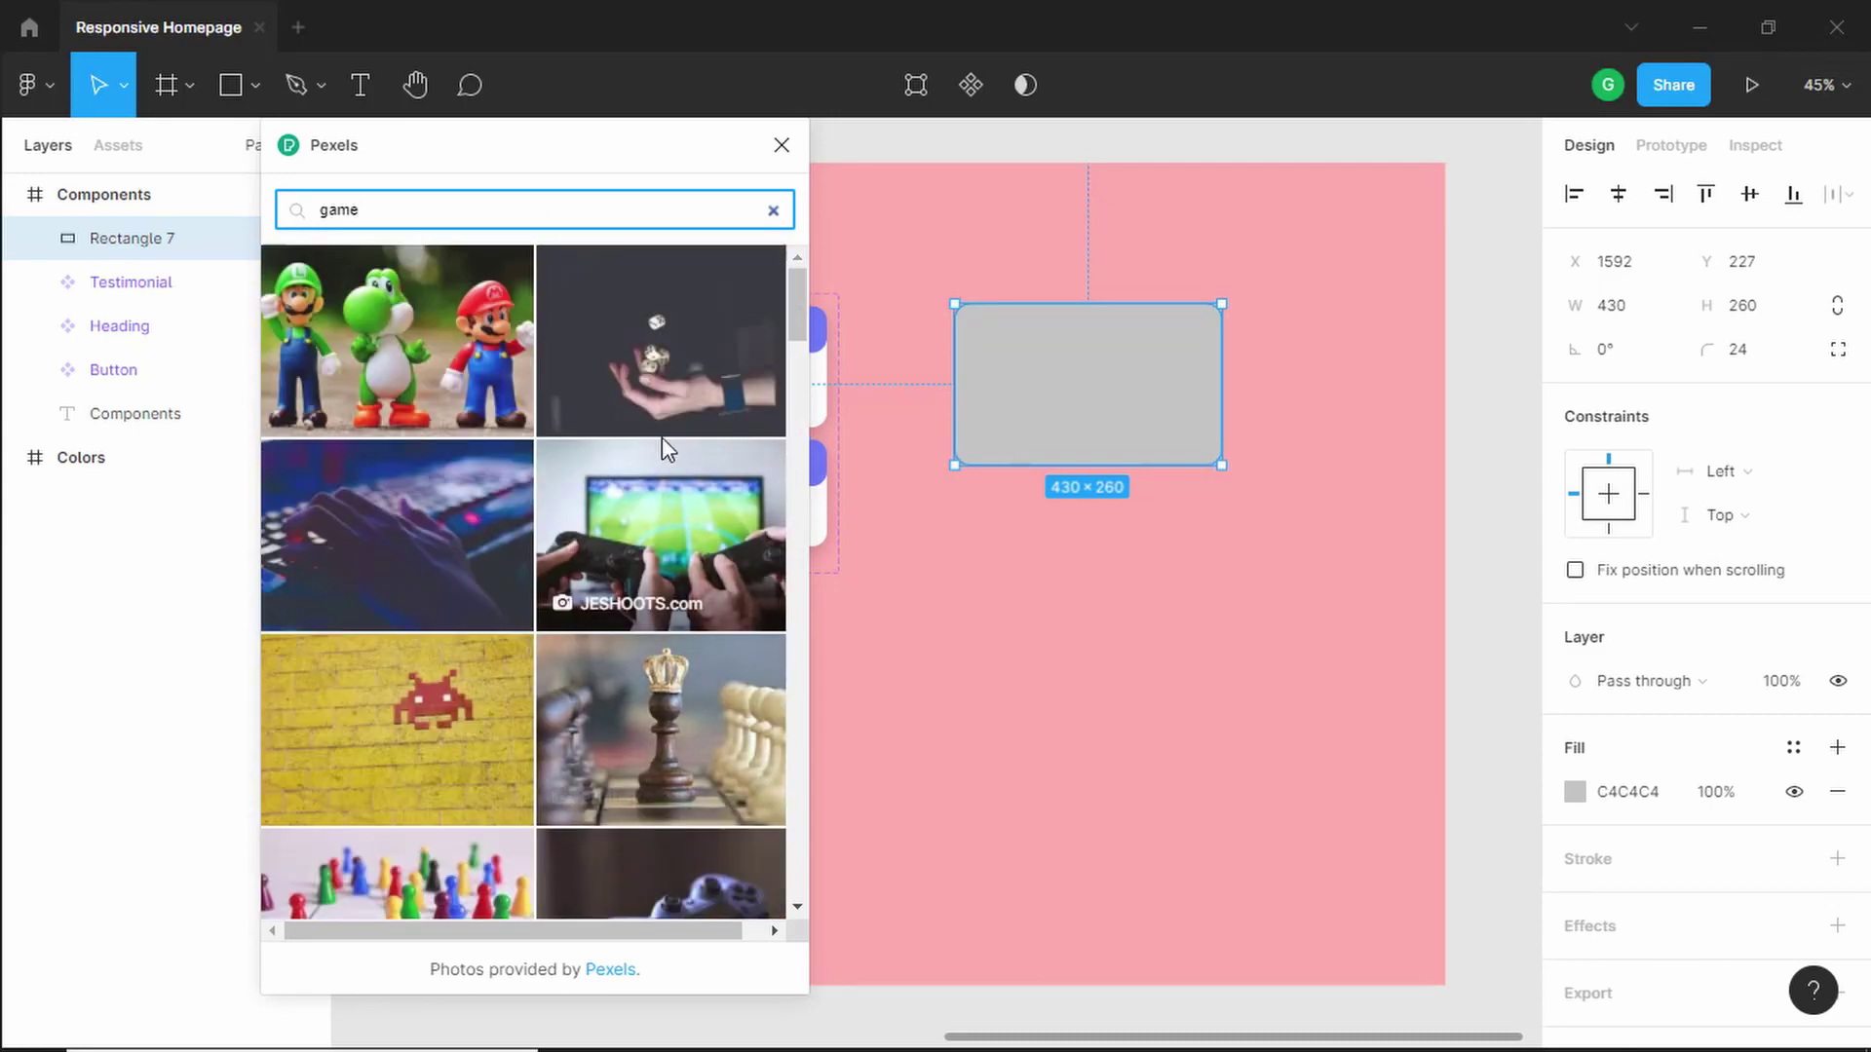
{"action": "left_click", "coordinate": [659, 502]}
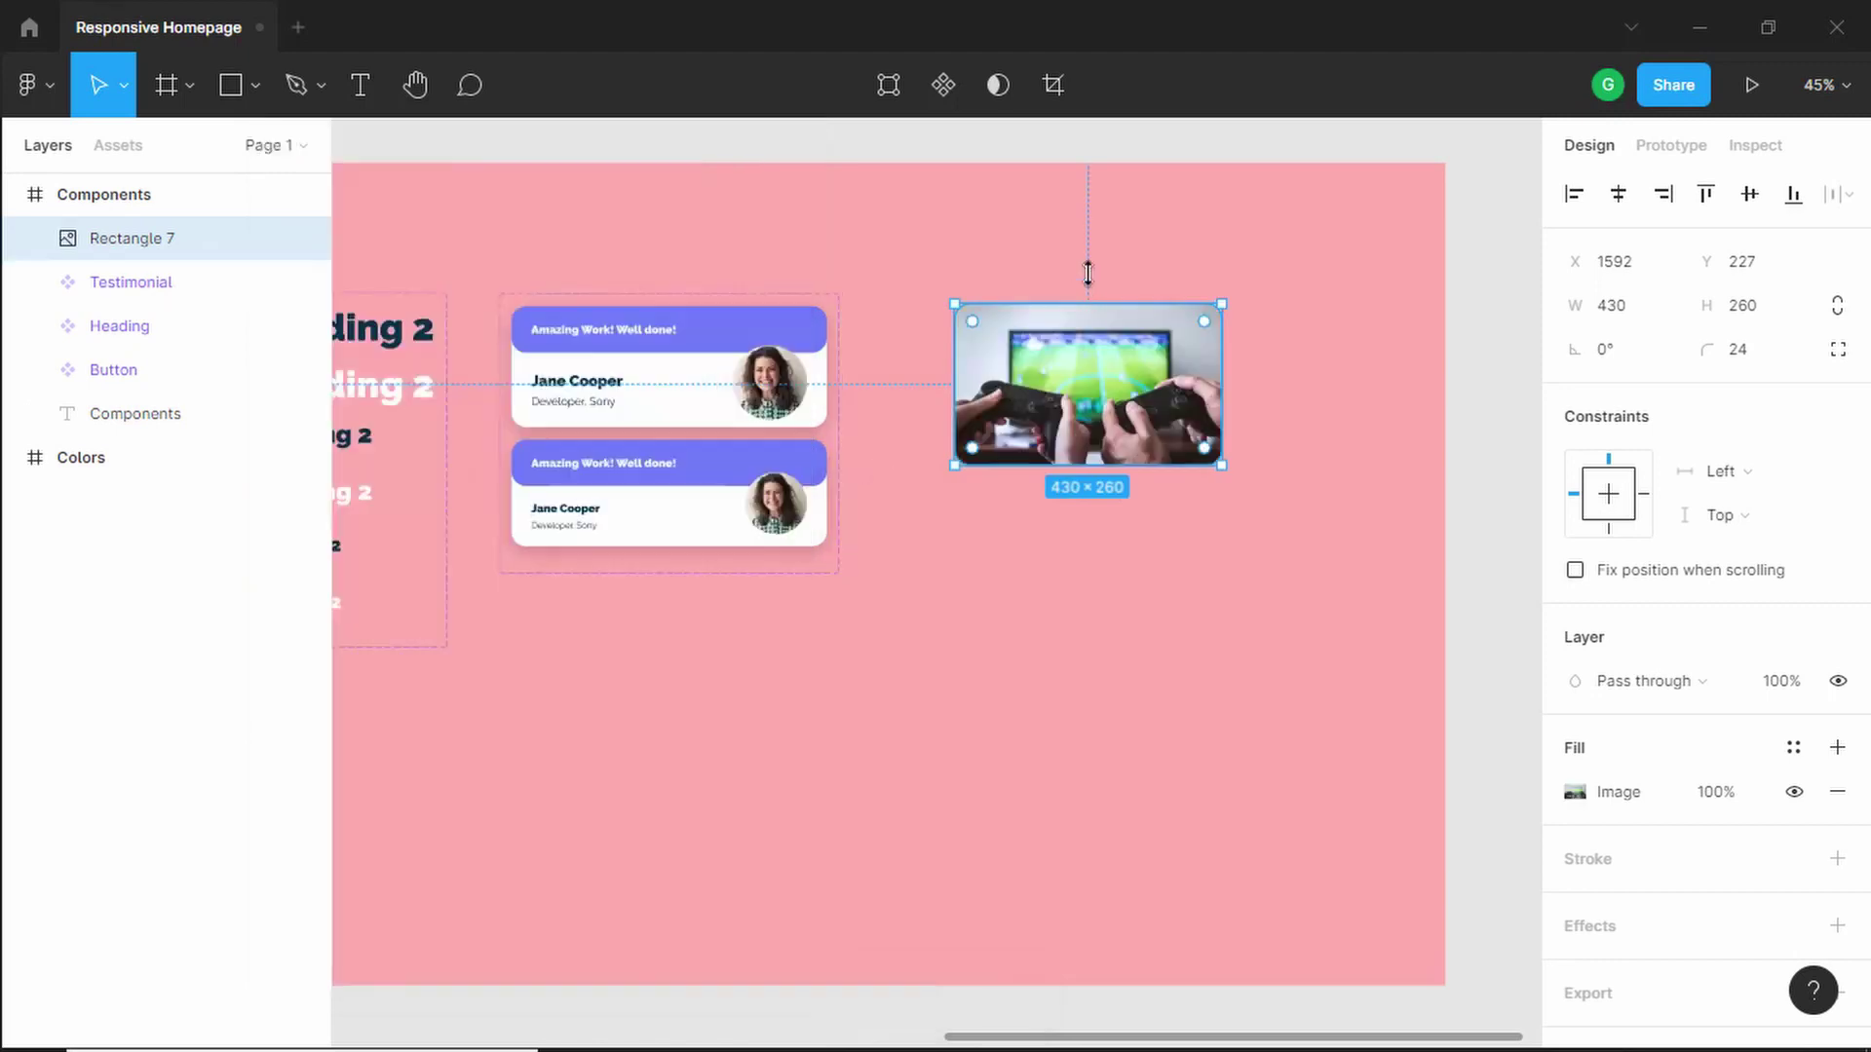
{"action": "left_click", "coordinate": [1102, 255]}
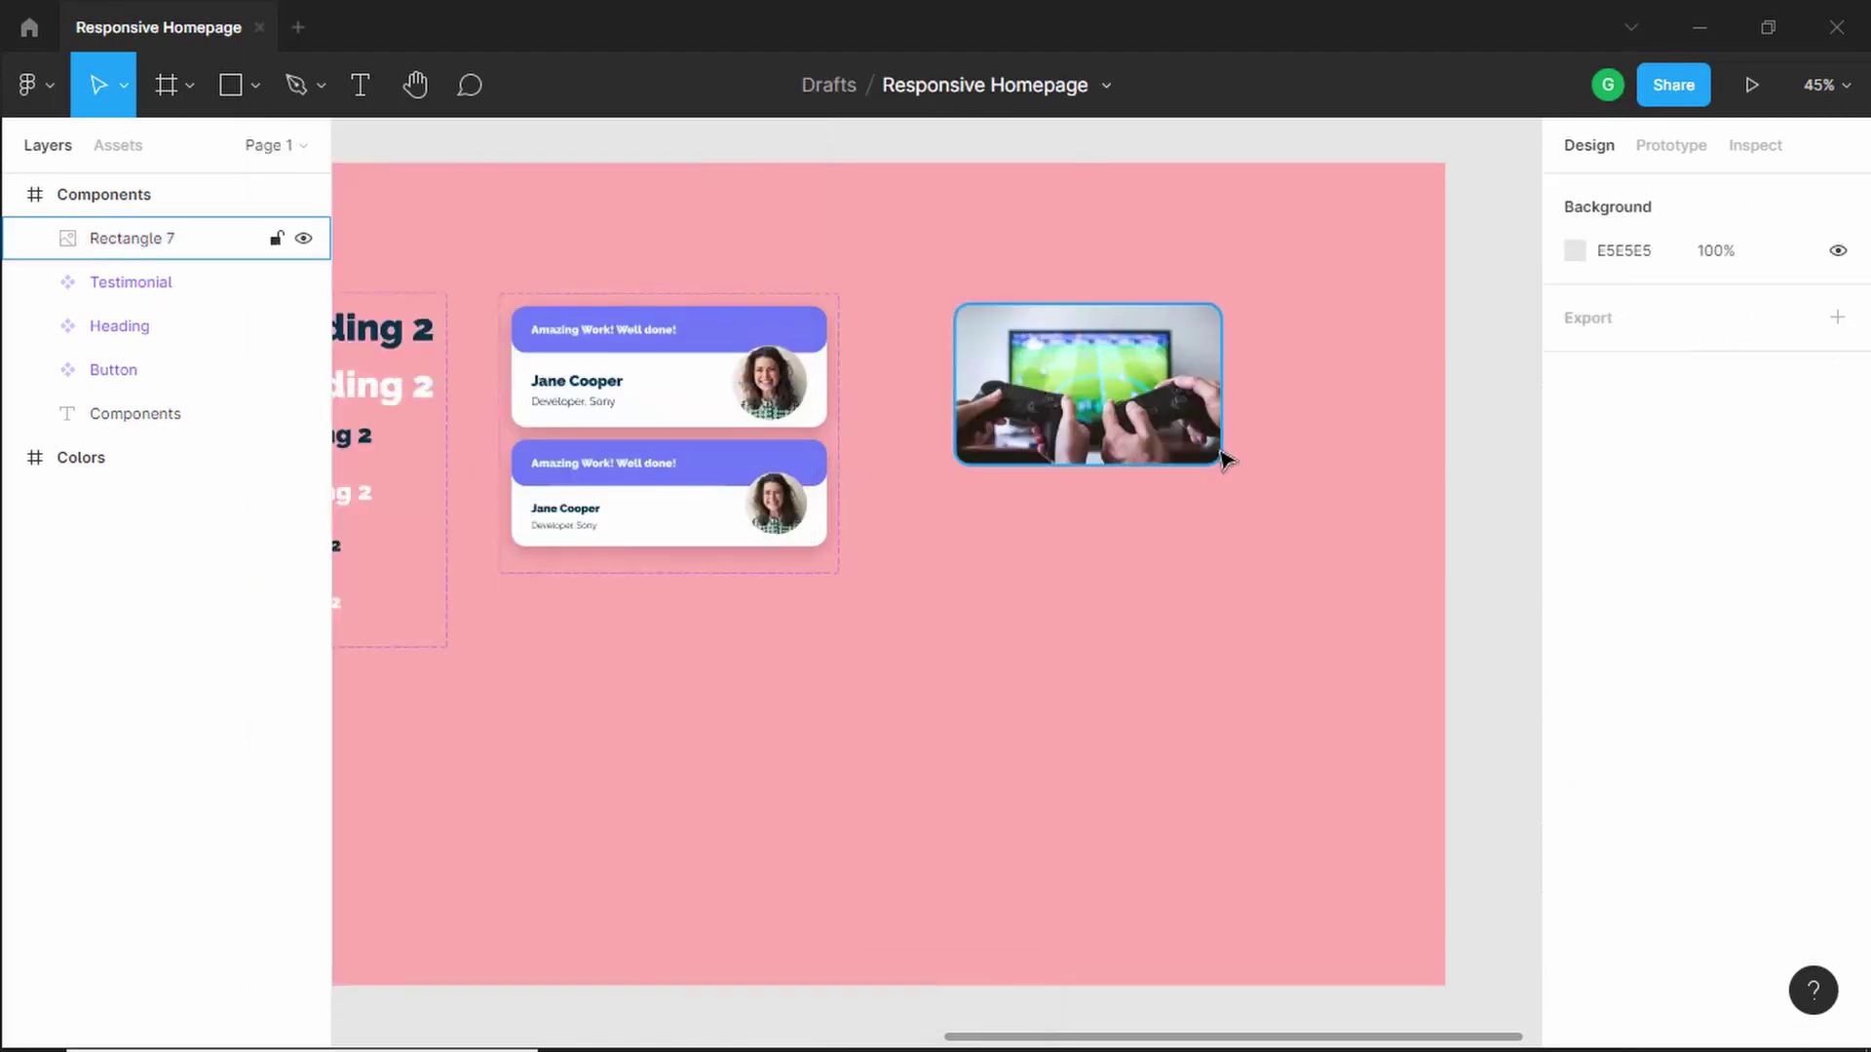
- Add a drop shadow effect to the game photo rectangle and open the effect's settings
{"action": "left_click", "coordinate": [1176, 401]}
{"action": "key", "text": "Escape"}
{"action": "scroll", "coordinate": [1208, 417], "scroll_direction": "up", "scroll_amount": 5}
{"action": "scroll", "coordinate": [1189, 424], "scroll_direction": "up", "scroll_amount": 2}
{"action": "left_click", "coordinate": [1189, 424]}
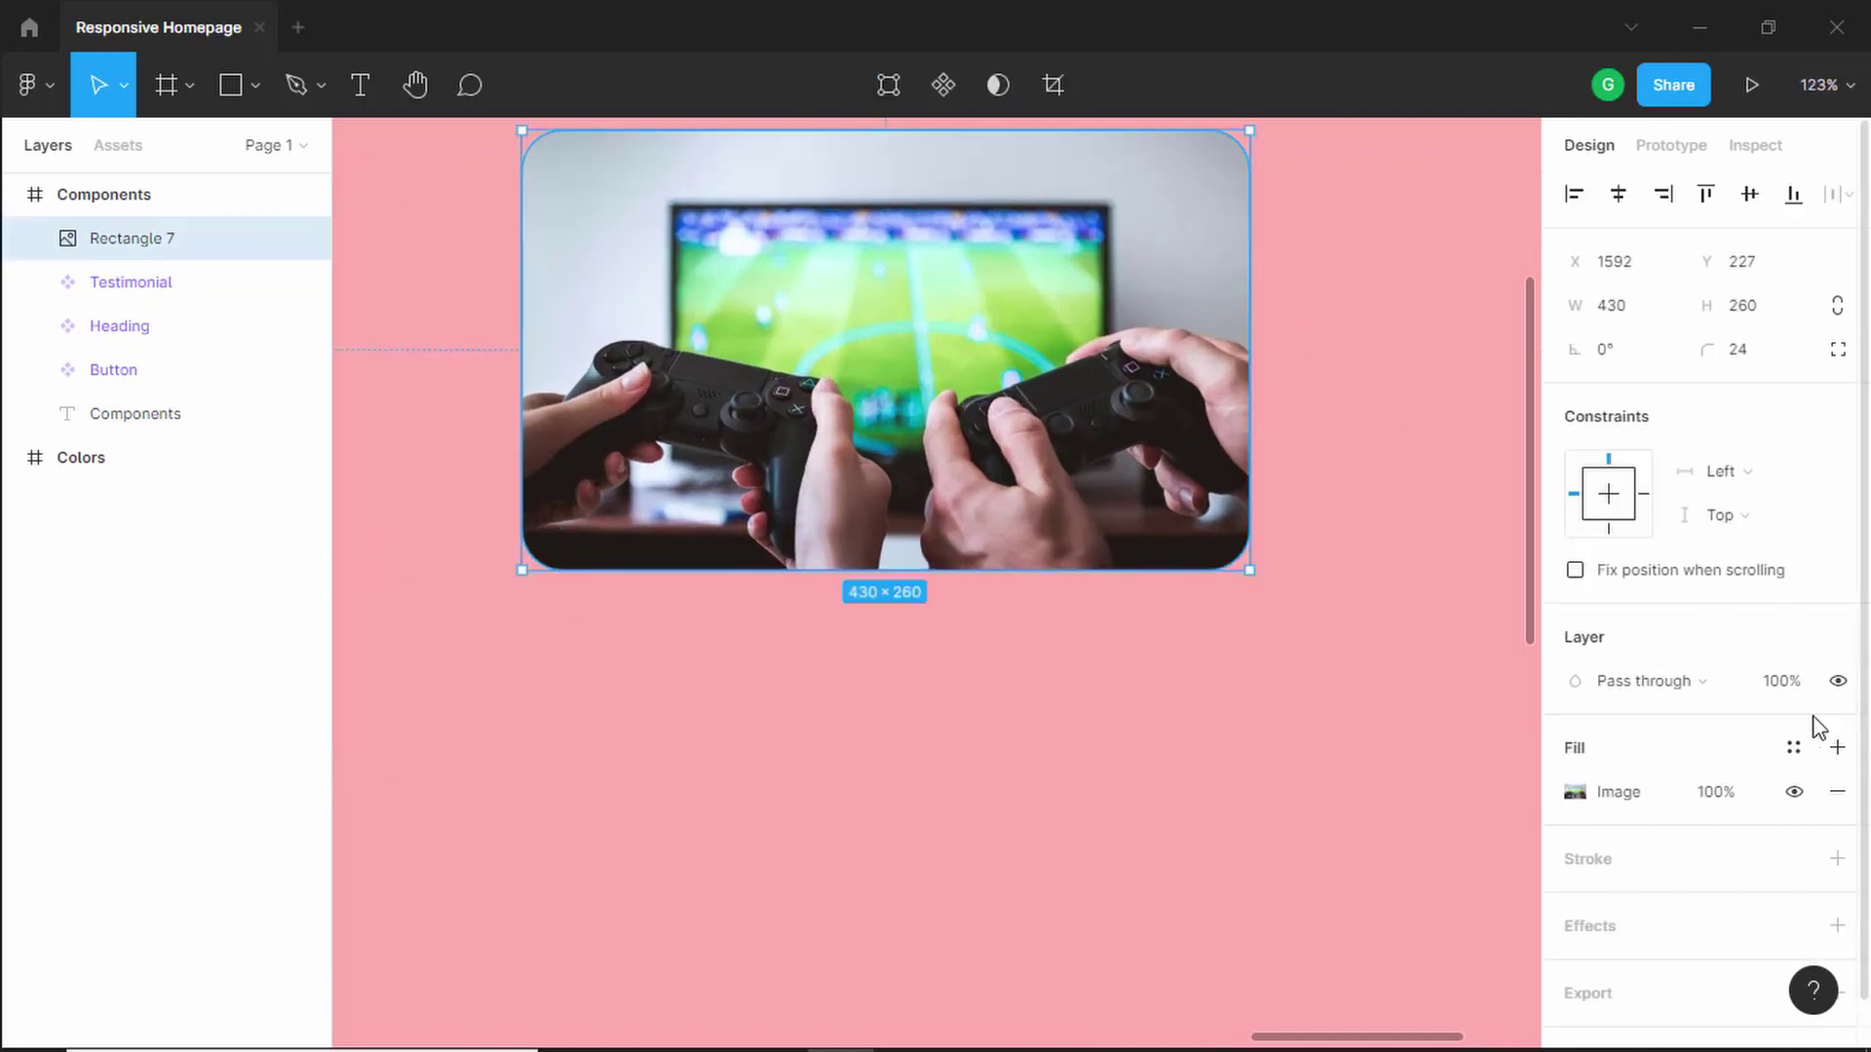
{"action": "scroll", "coordinate": [1754, 780], "scroll_direction": "down", "scroll_amount": 1}
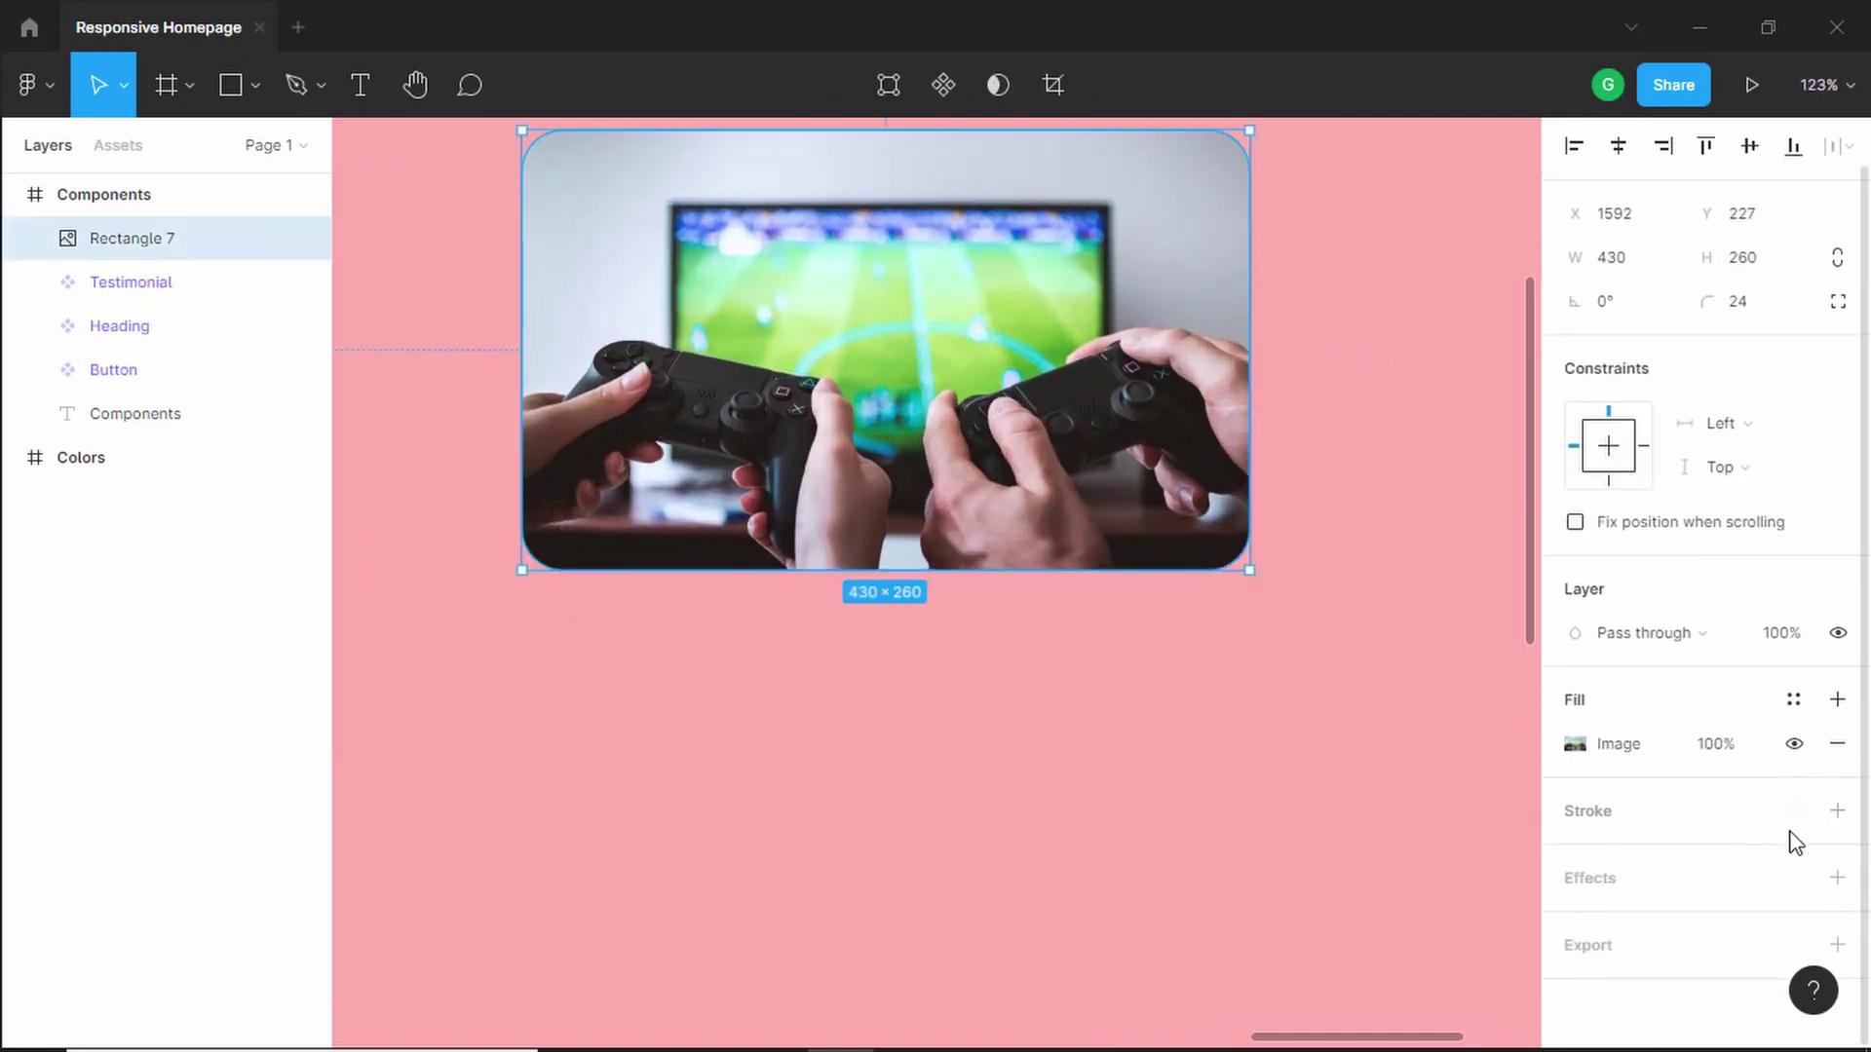
{"action": "left_click", "coordinate": [1838, 880]}
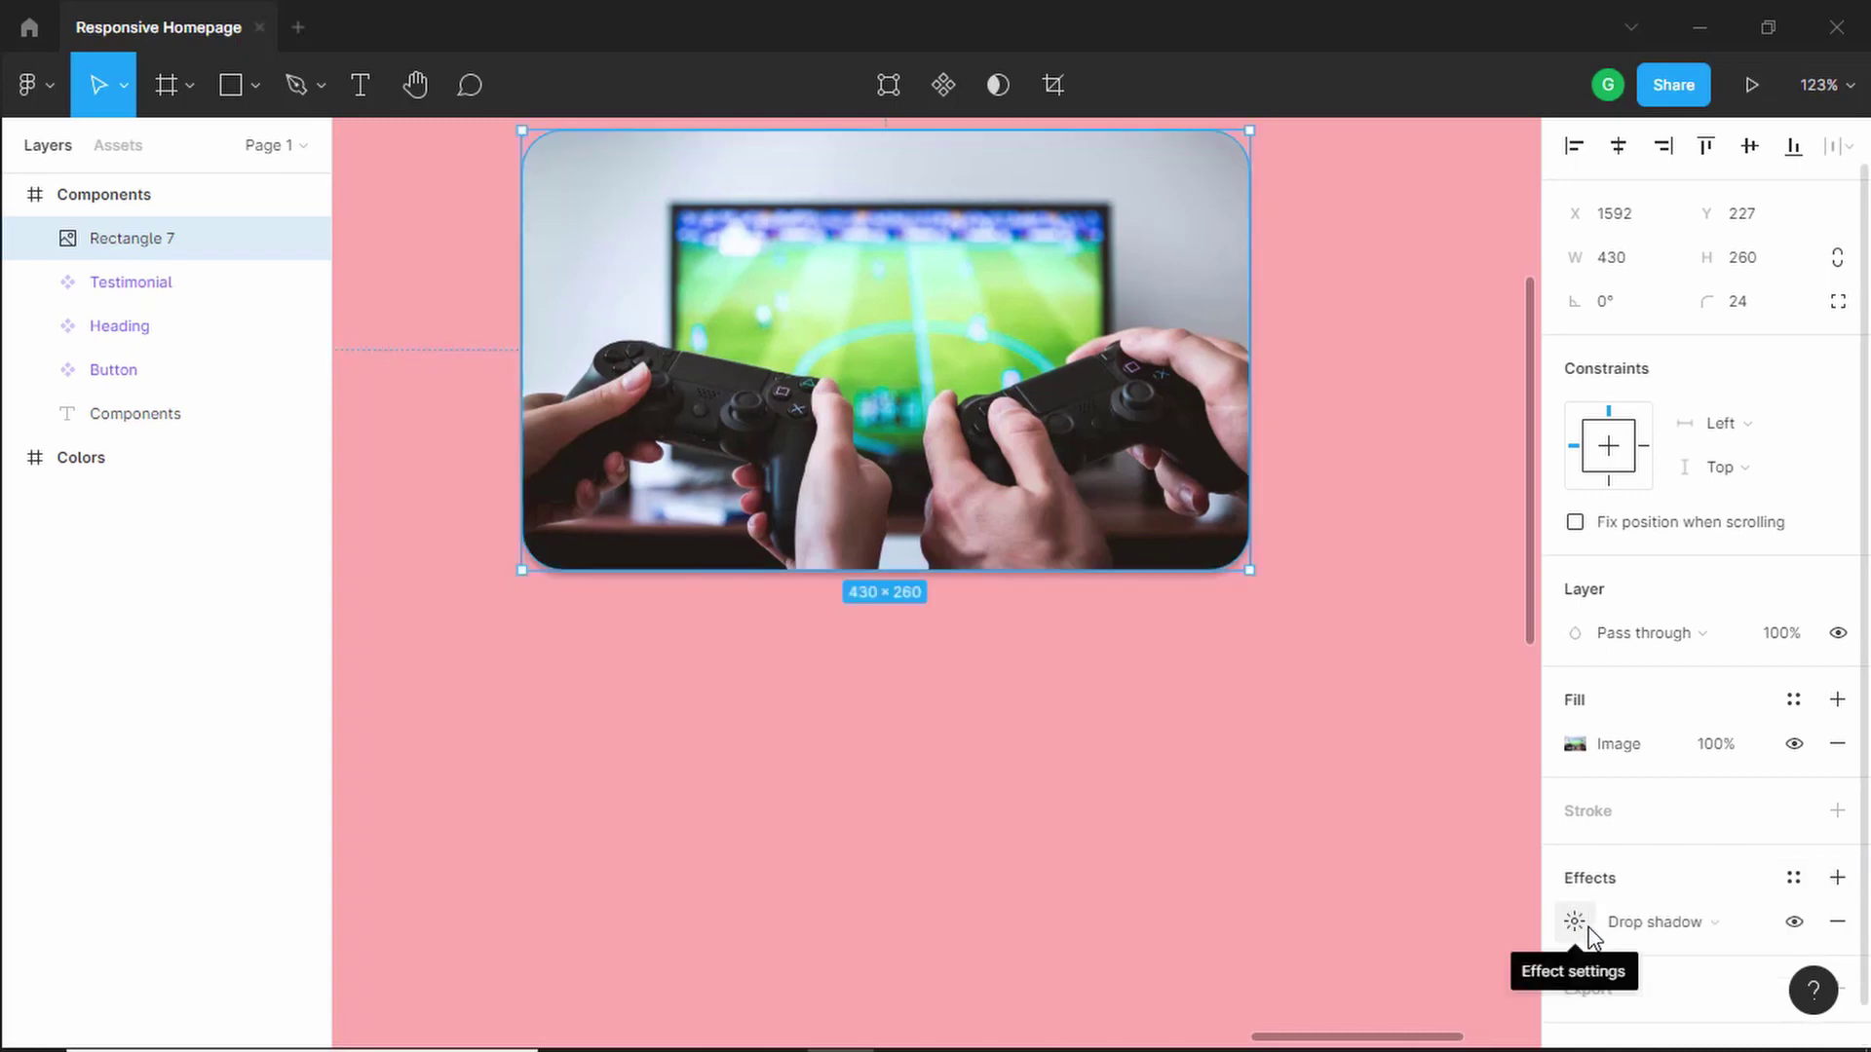
{"action": "left_click", "coordinate": [1575, 922]}
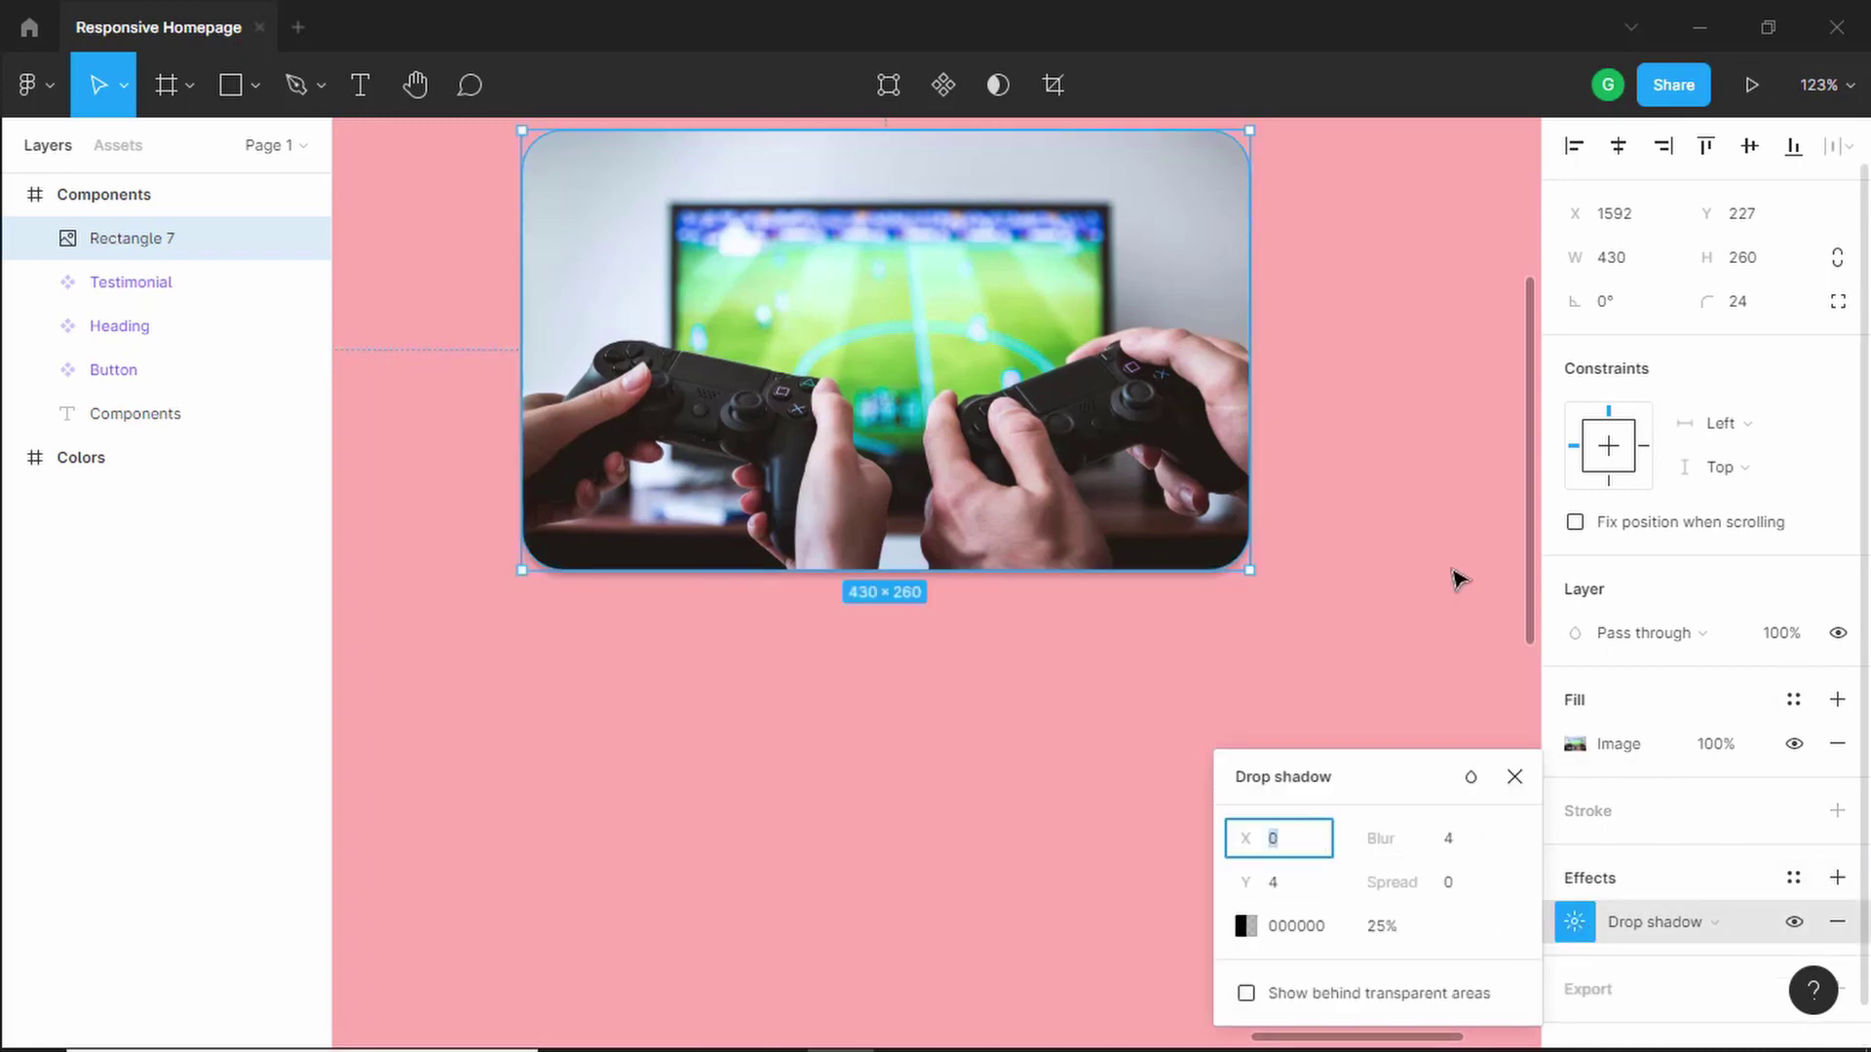
- Set the drop shadow's blur to 8, keeping its Y offset at 4
{"action": "key", "text": "Tab"}
{"action": "key", "text": "Up"}
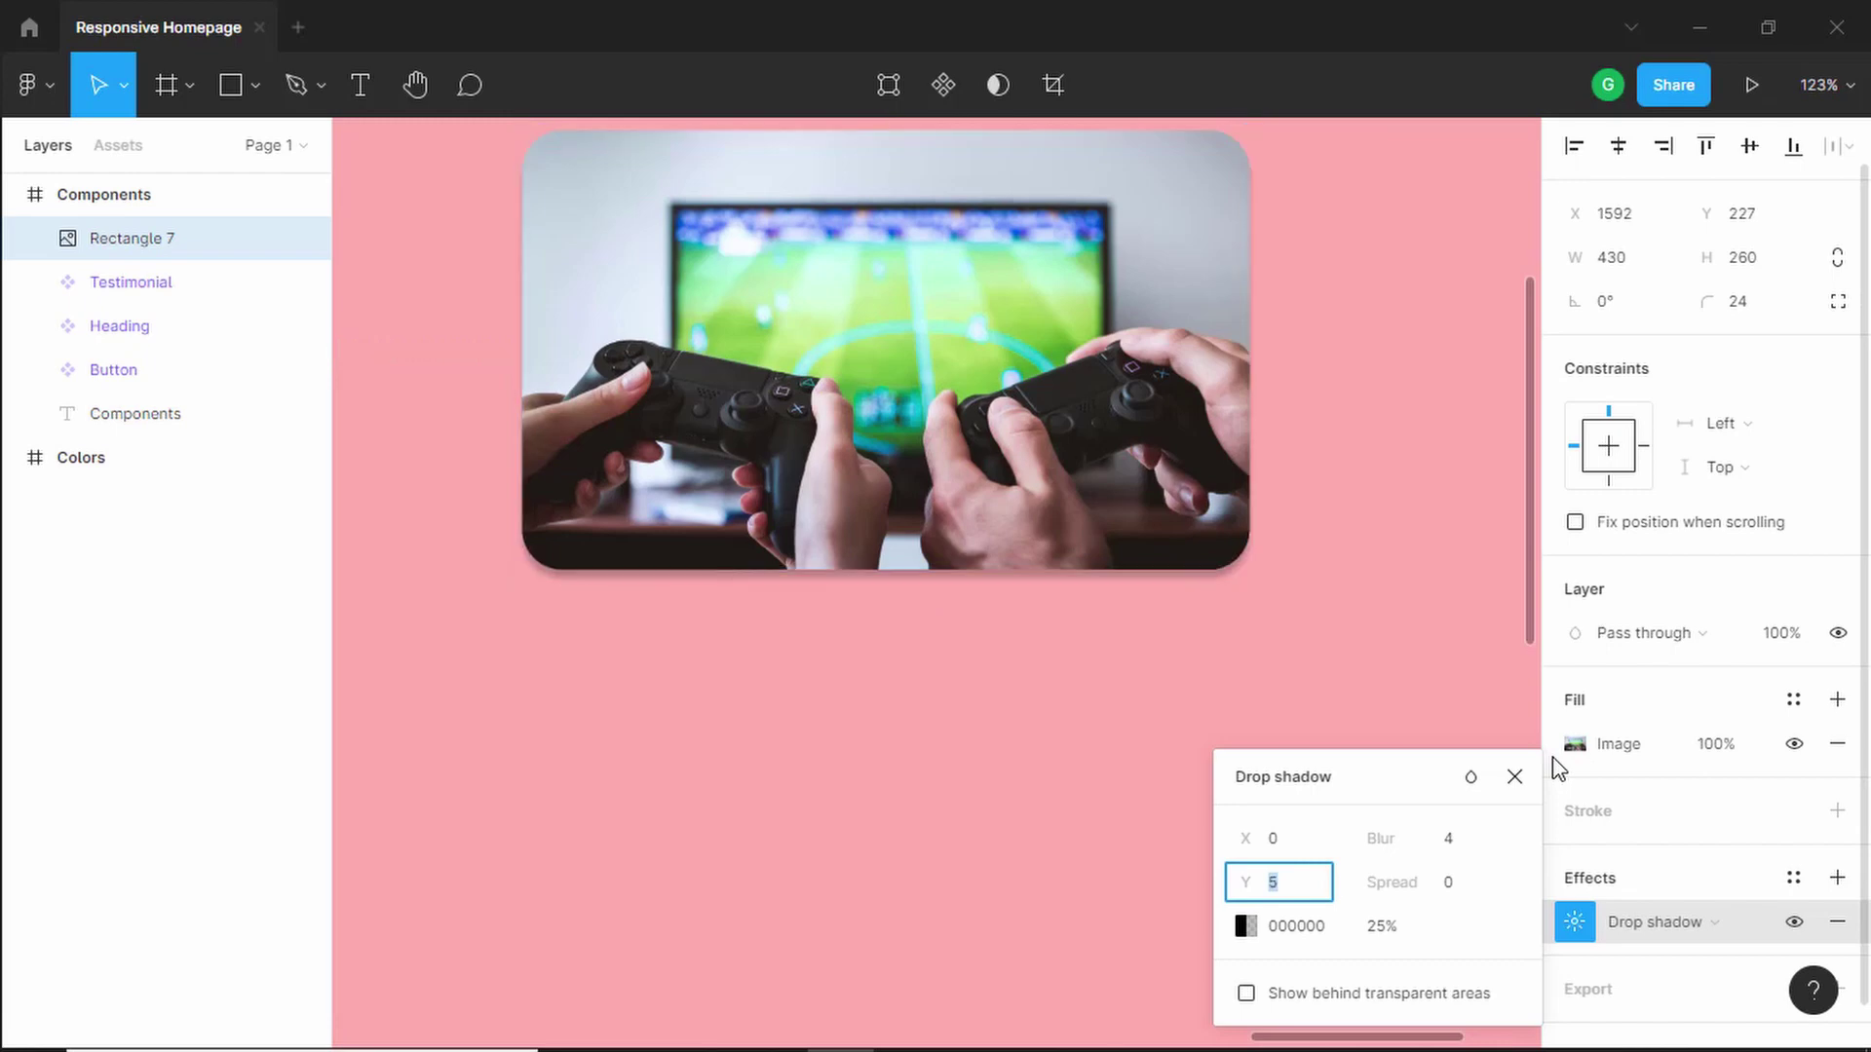
{"action": "key", "text": "Down"}
{"action": "key", "text": "Tab"}
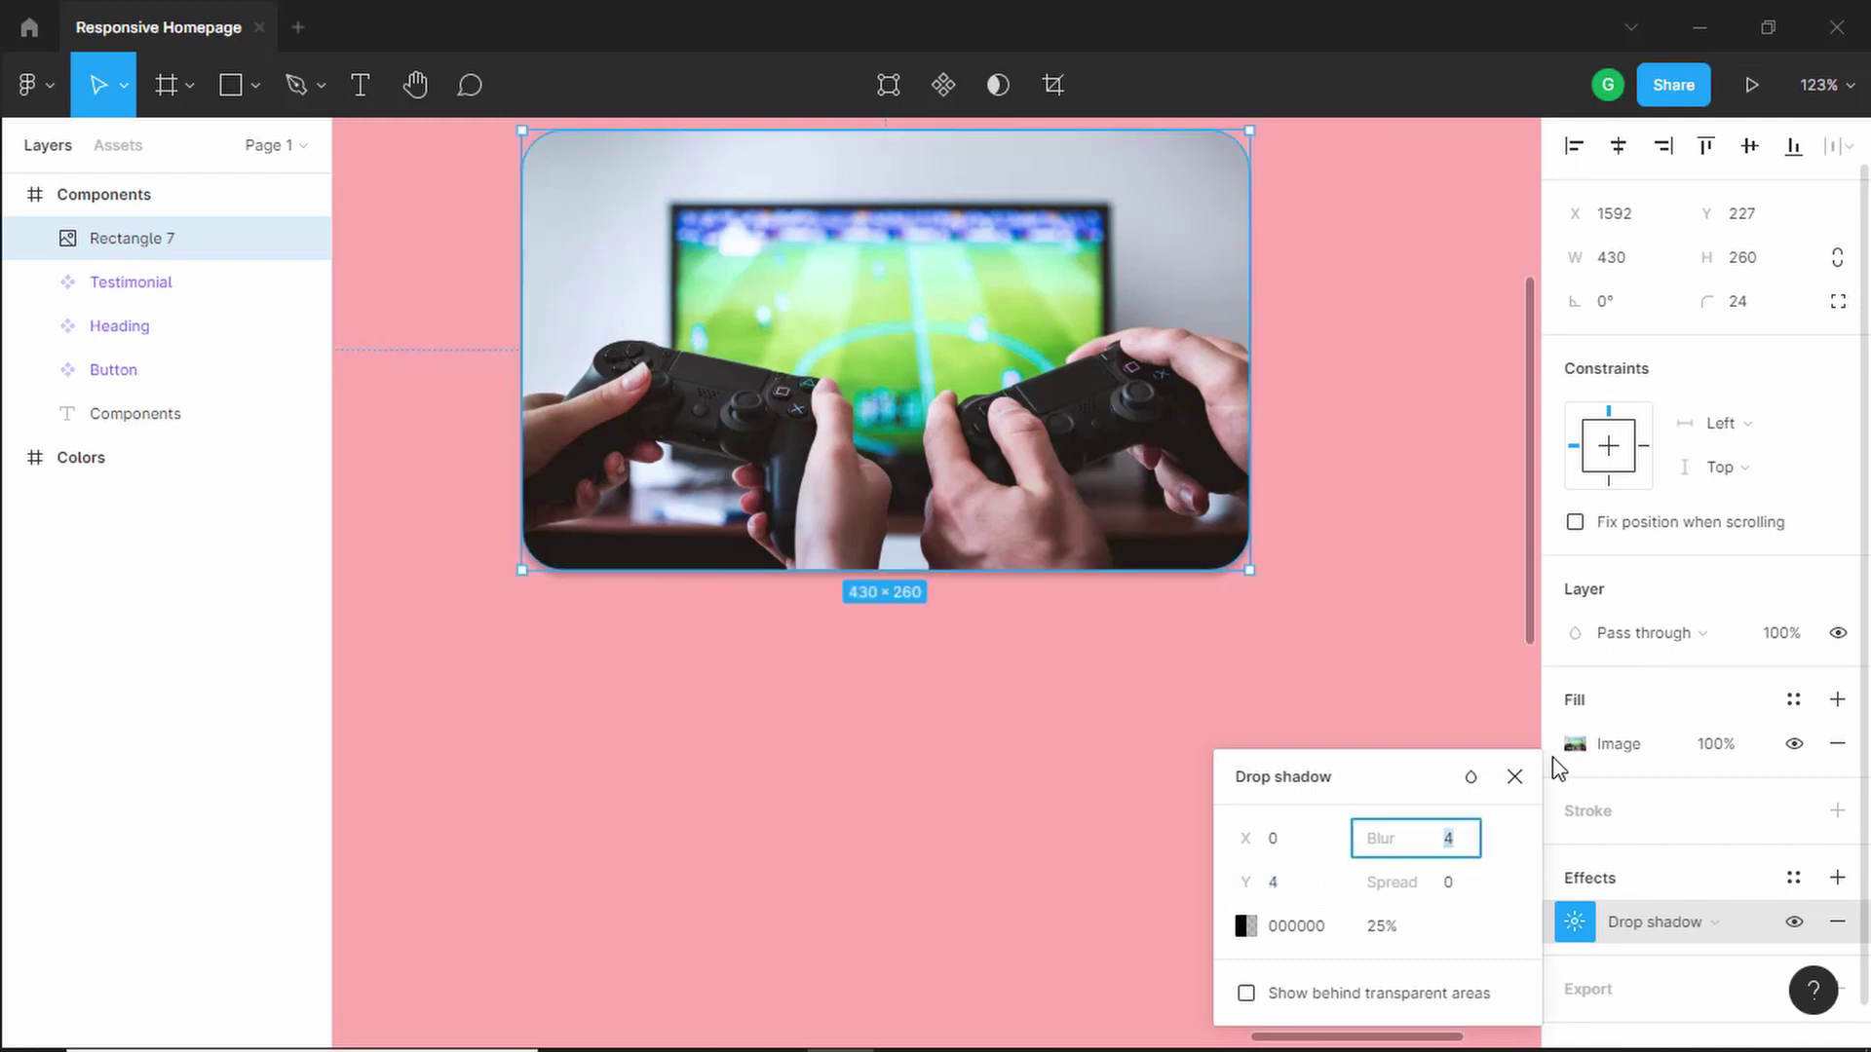
{"action": "key", "text": "Up"}
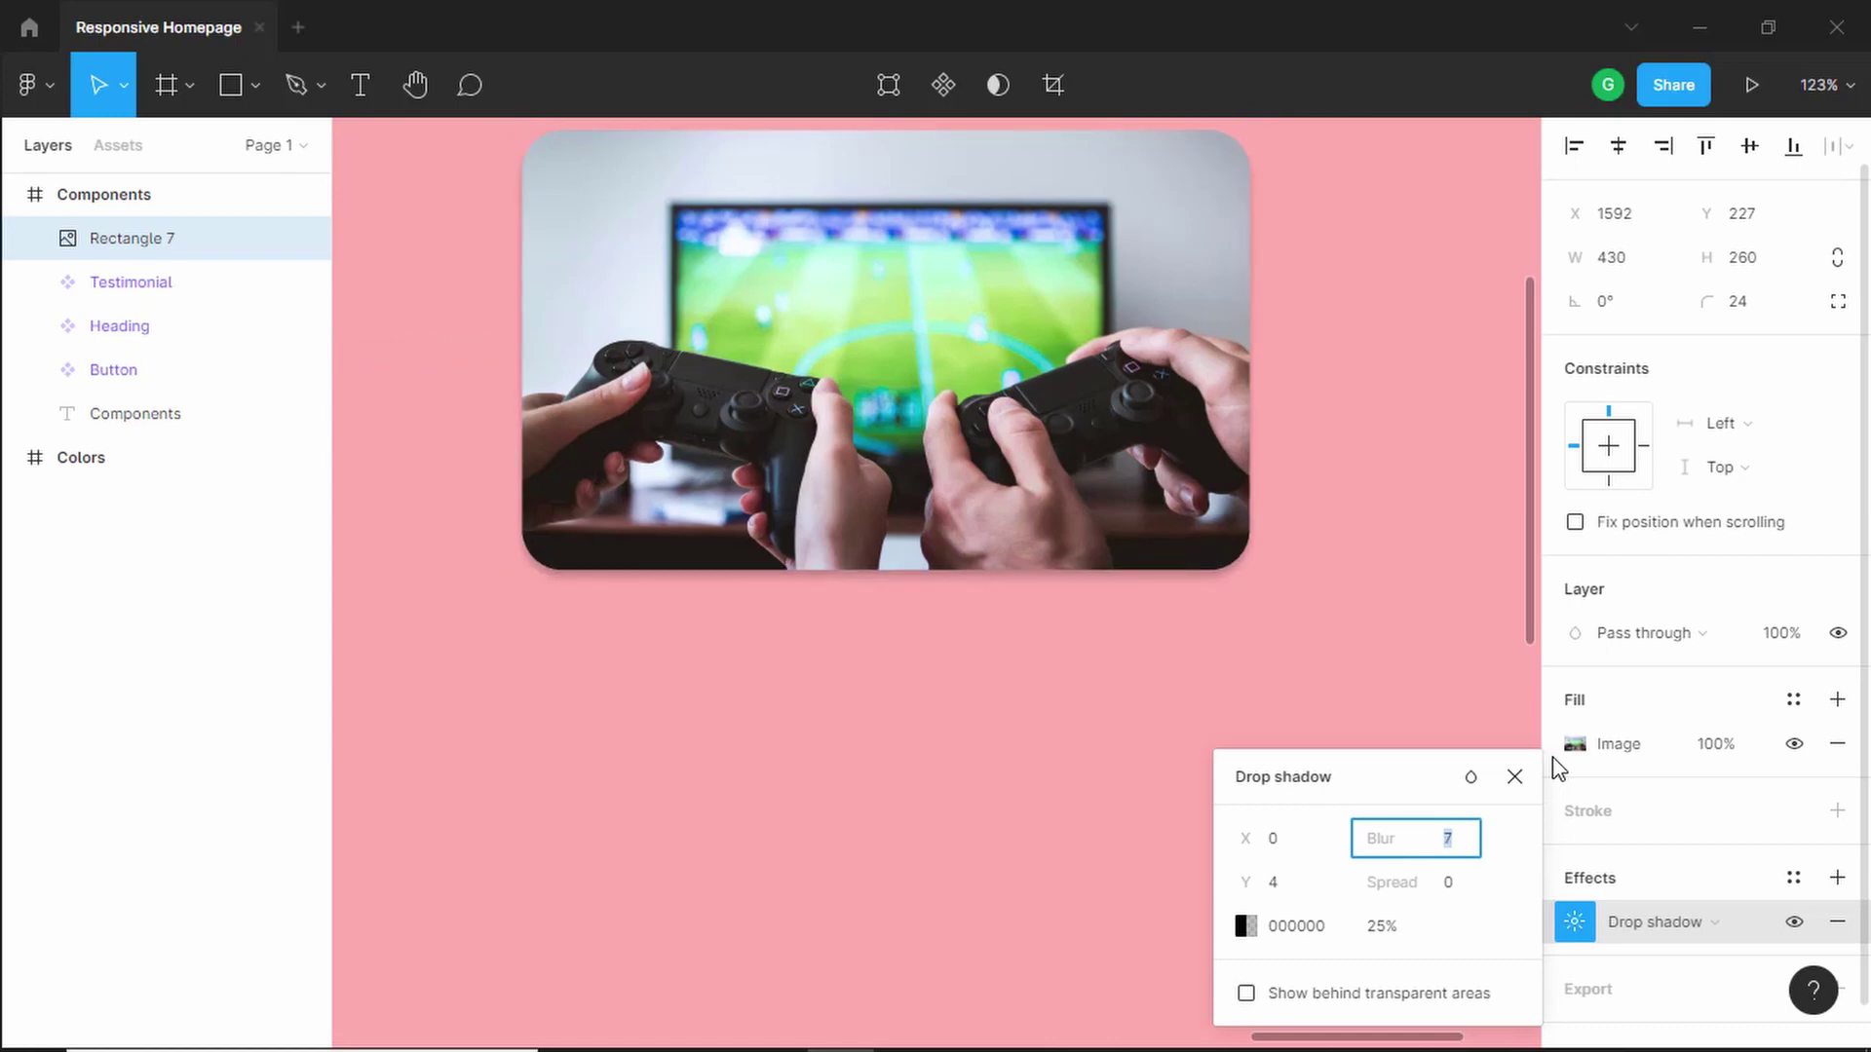
{"action": "key", "text": "Up"}
{"action": "key", "text": "Tab"}
{"action": "key", "text": "Tab"}
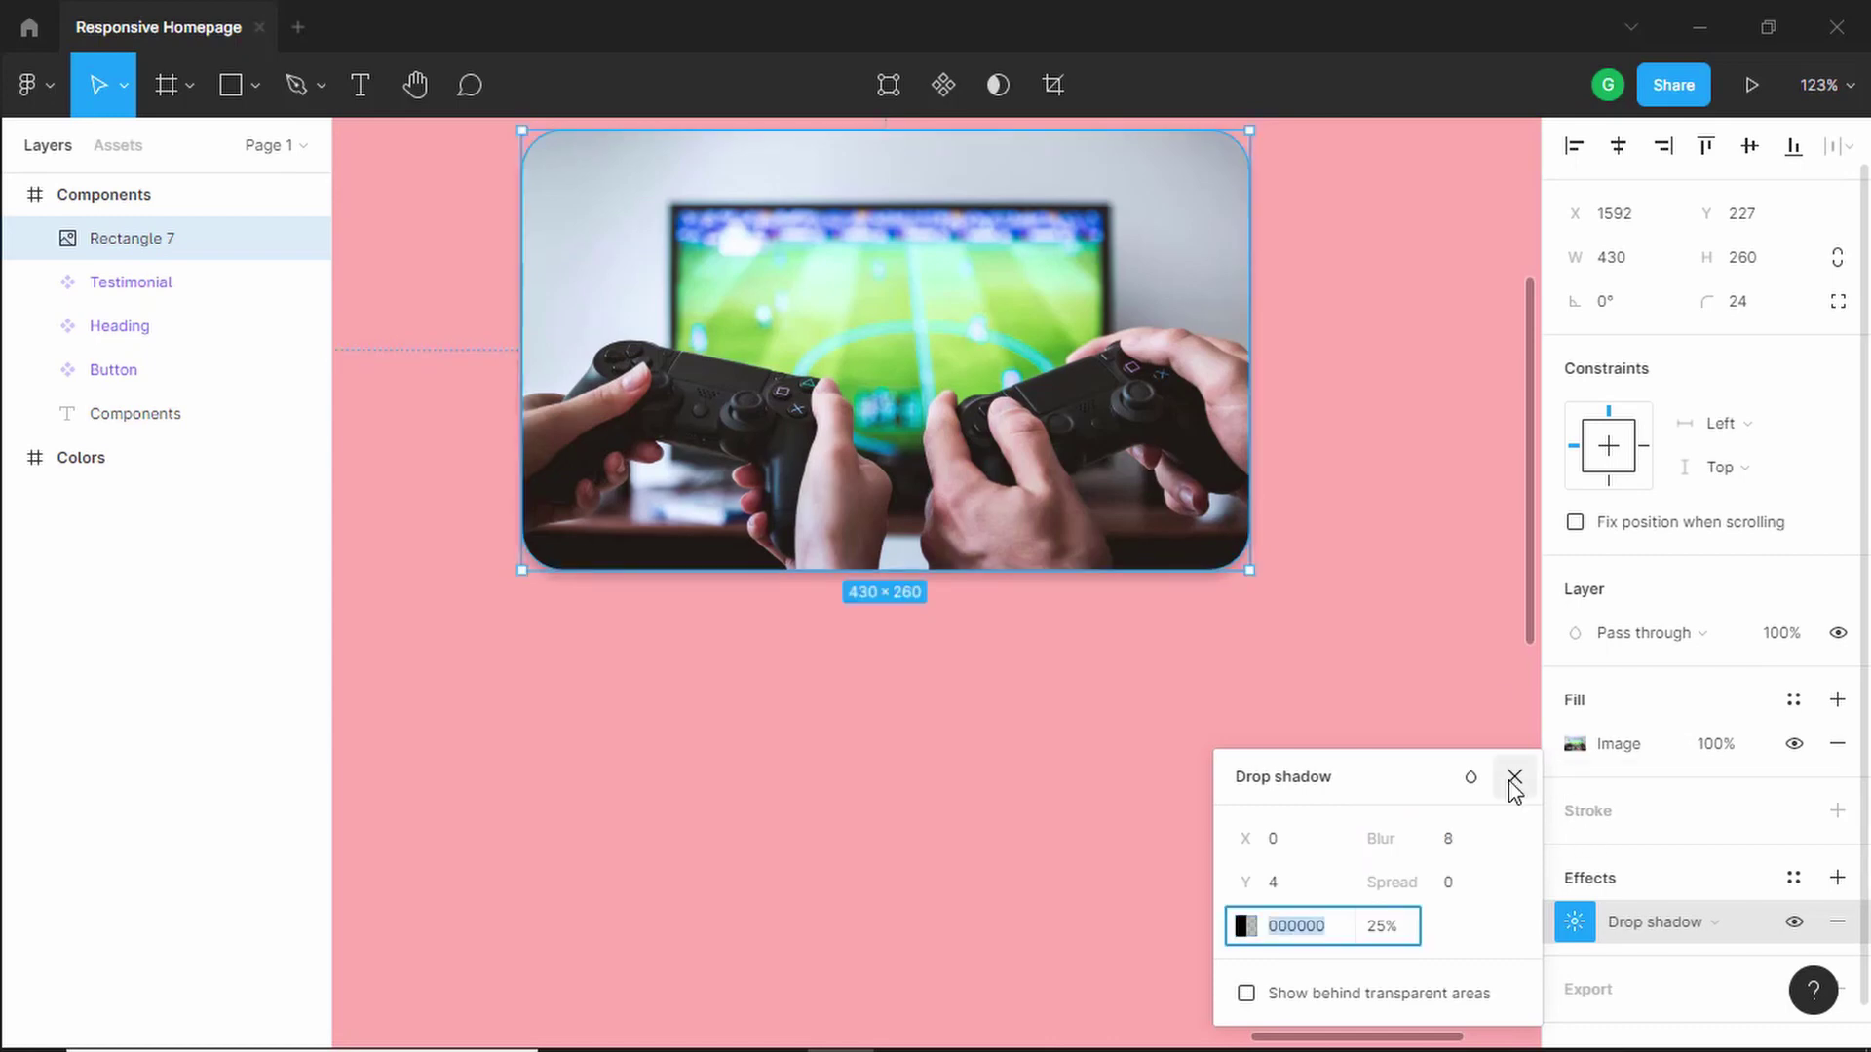
{"action": "left_click", "coordinate": [1515, 777]}
{"action": "left_click", "coordinate": [1072, 692]}
{"action": "scroll", "coordinate": [1072, 691], "scroll_direction": "down", "scroll_amount": 2}
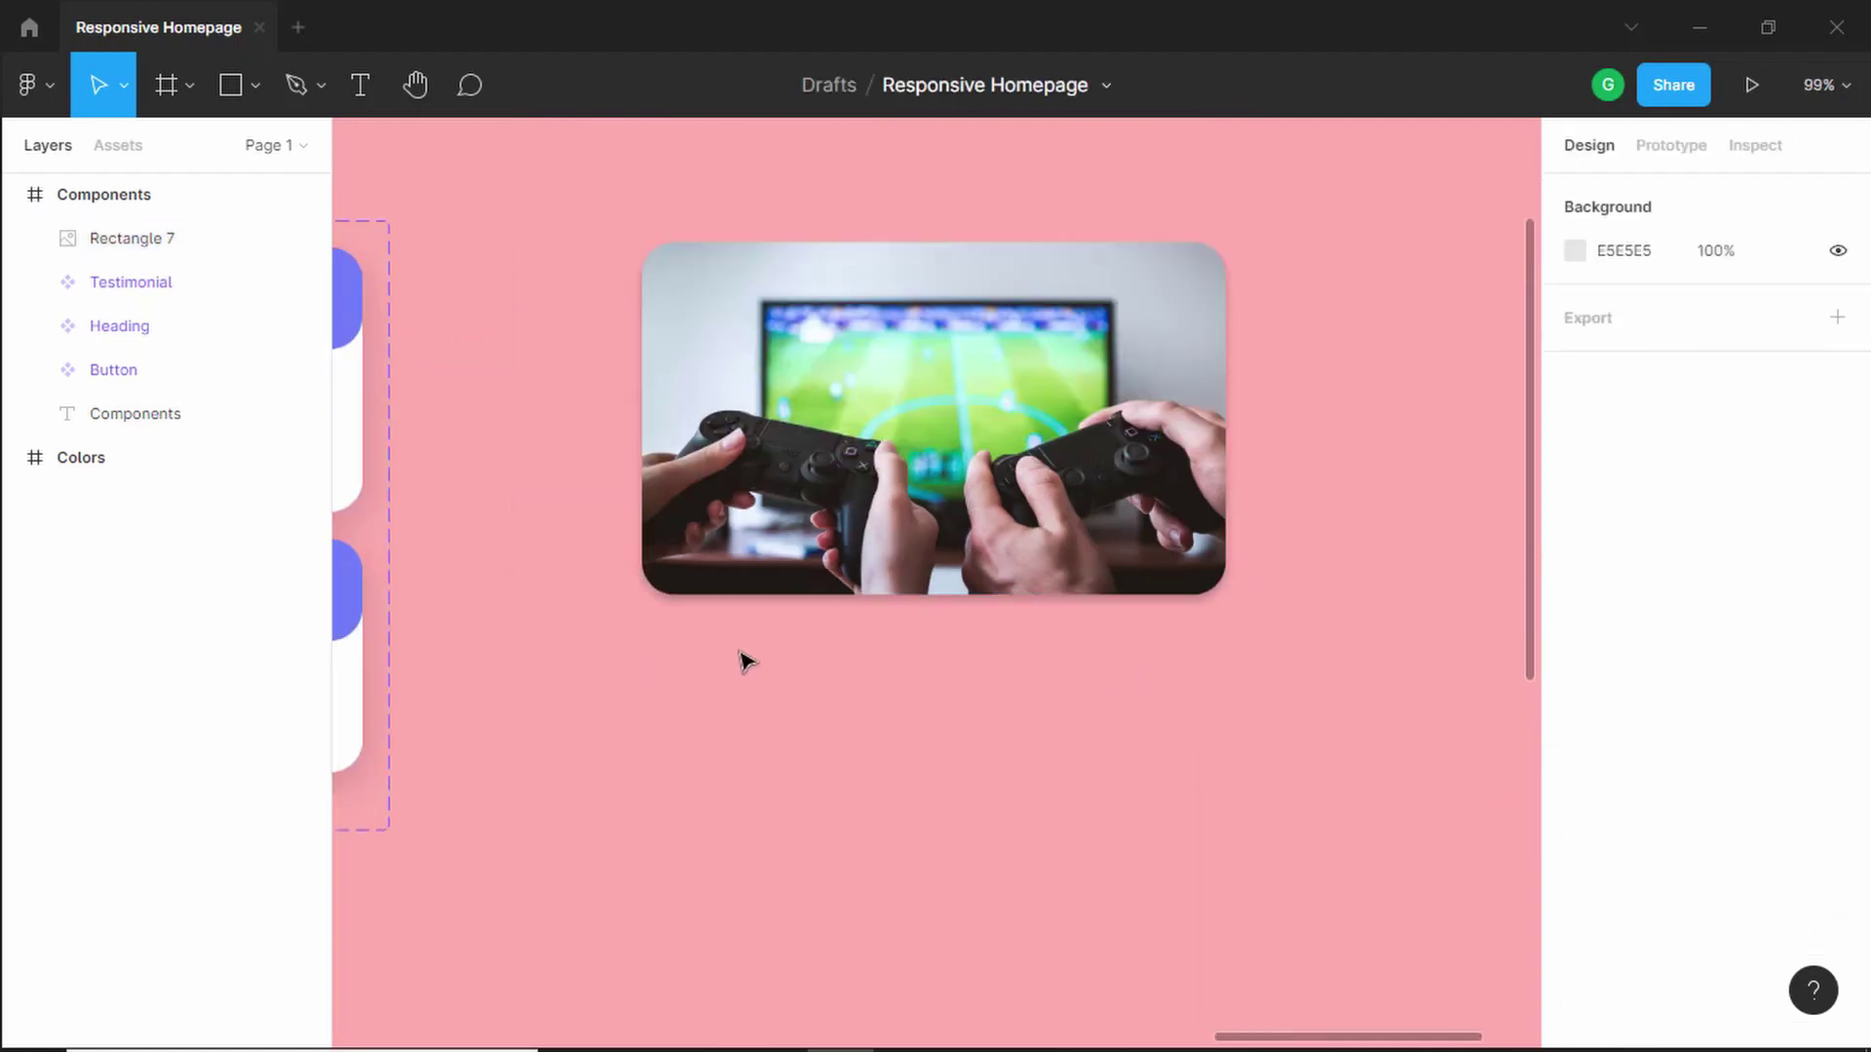
- Add the text "Game Design Essentials" beneath the game photo in Raleway Black, size 30
{"action": "left_click", "coordinate": [362, 82]}
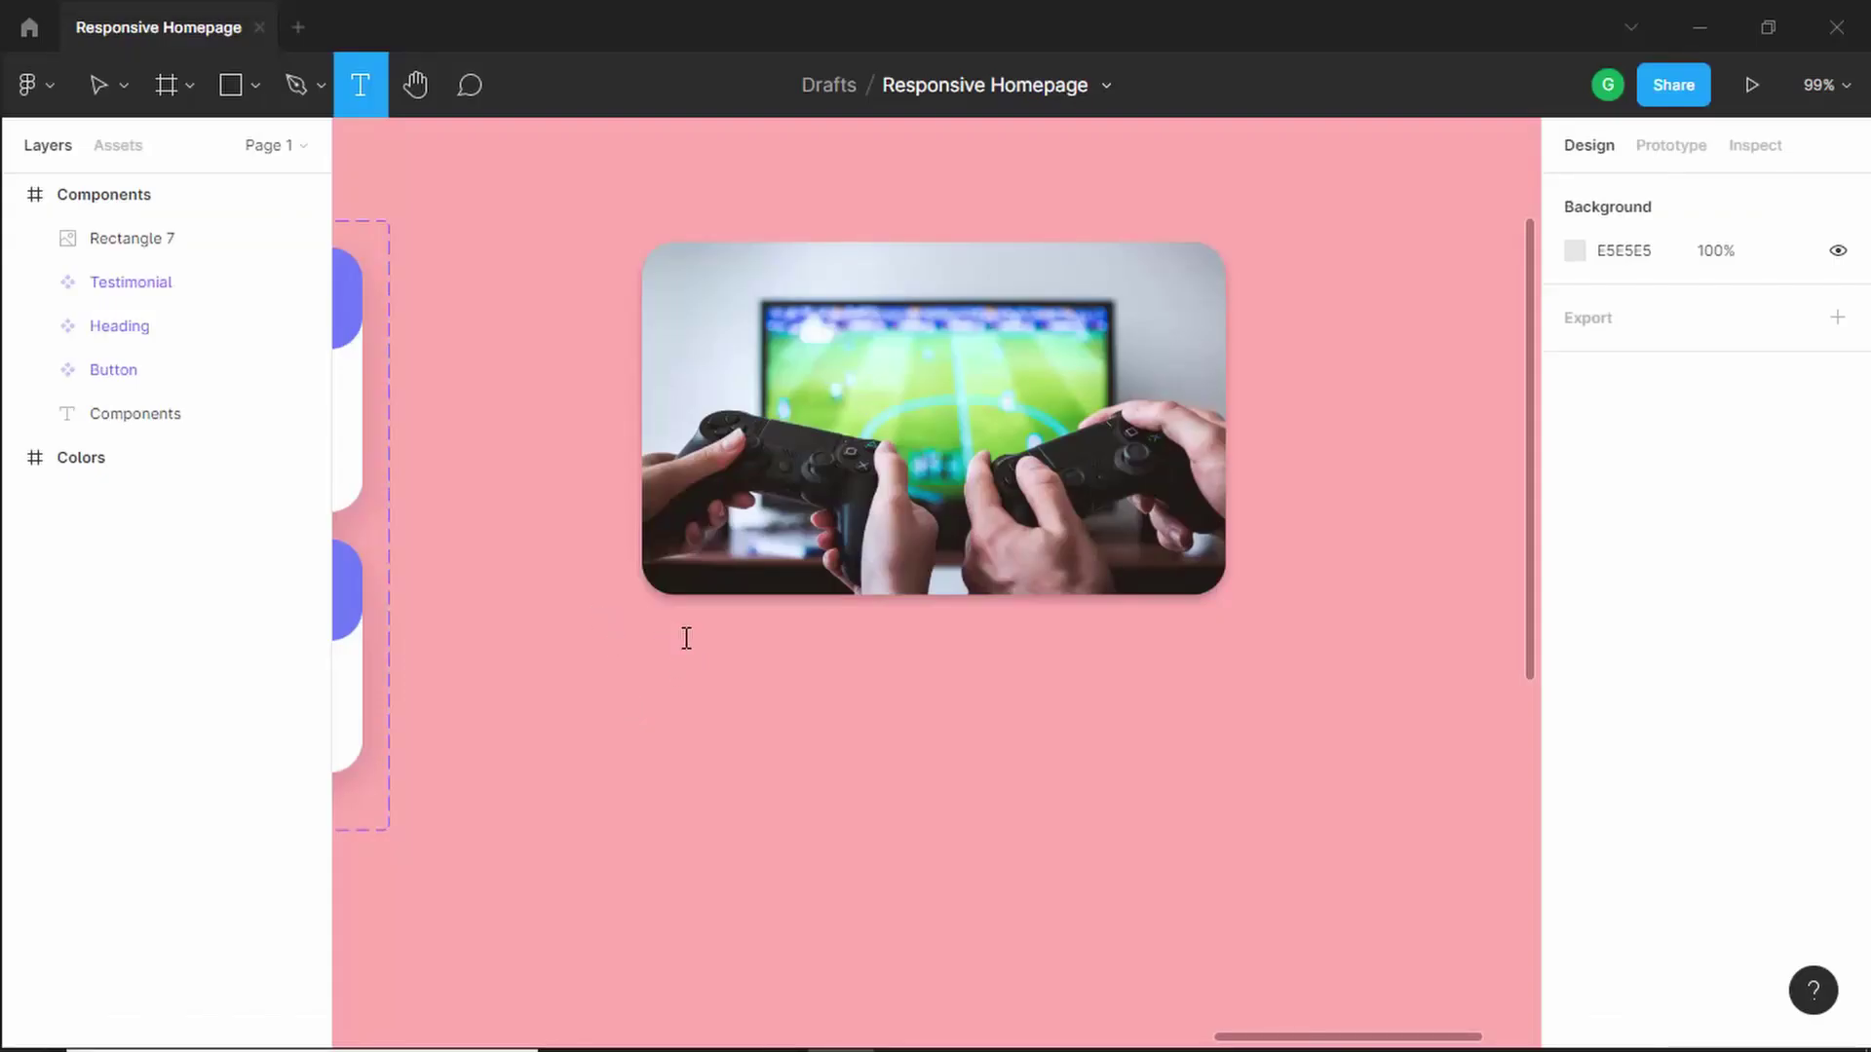
{"action": "left_click", "coordinate": [666, 641]}
{"action": "type", "text": "Game Design Esse"}
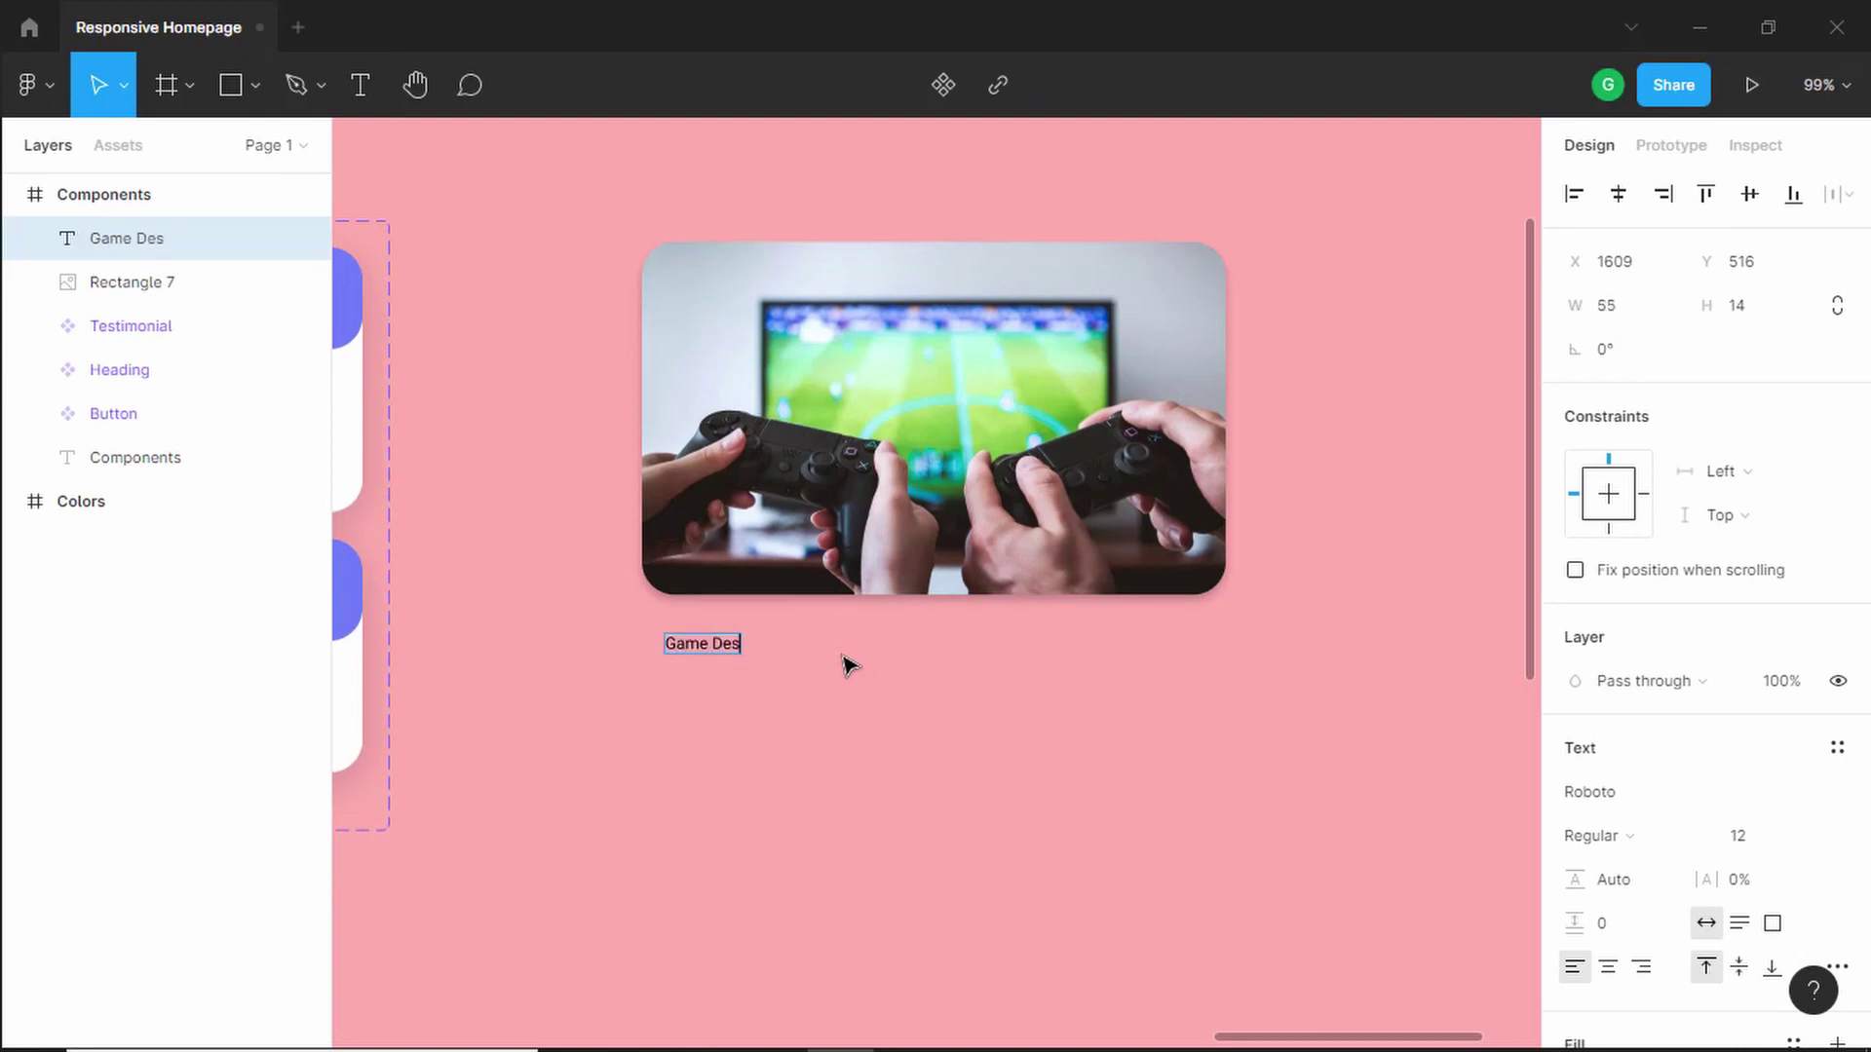
{"action": "type", "text": "n"}
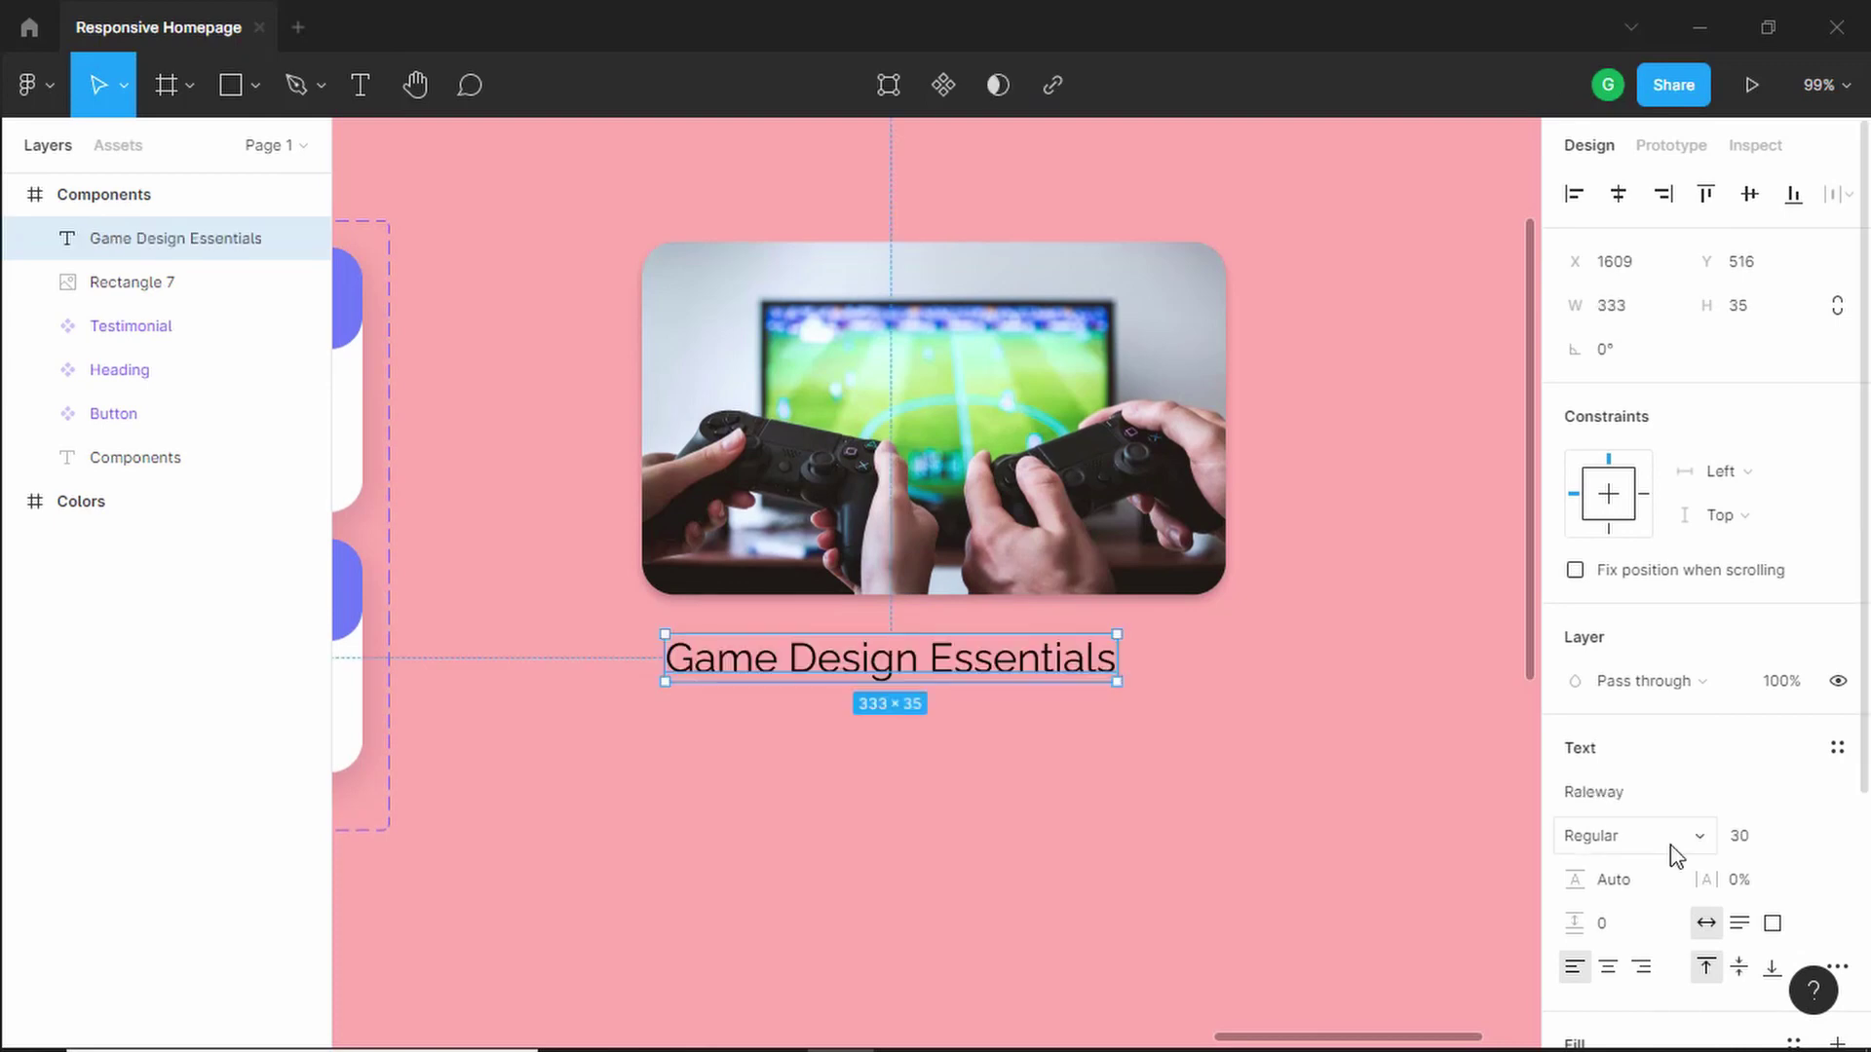
{"action": "left_click", "coordinate": [1670, 840]}
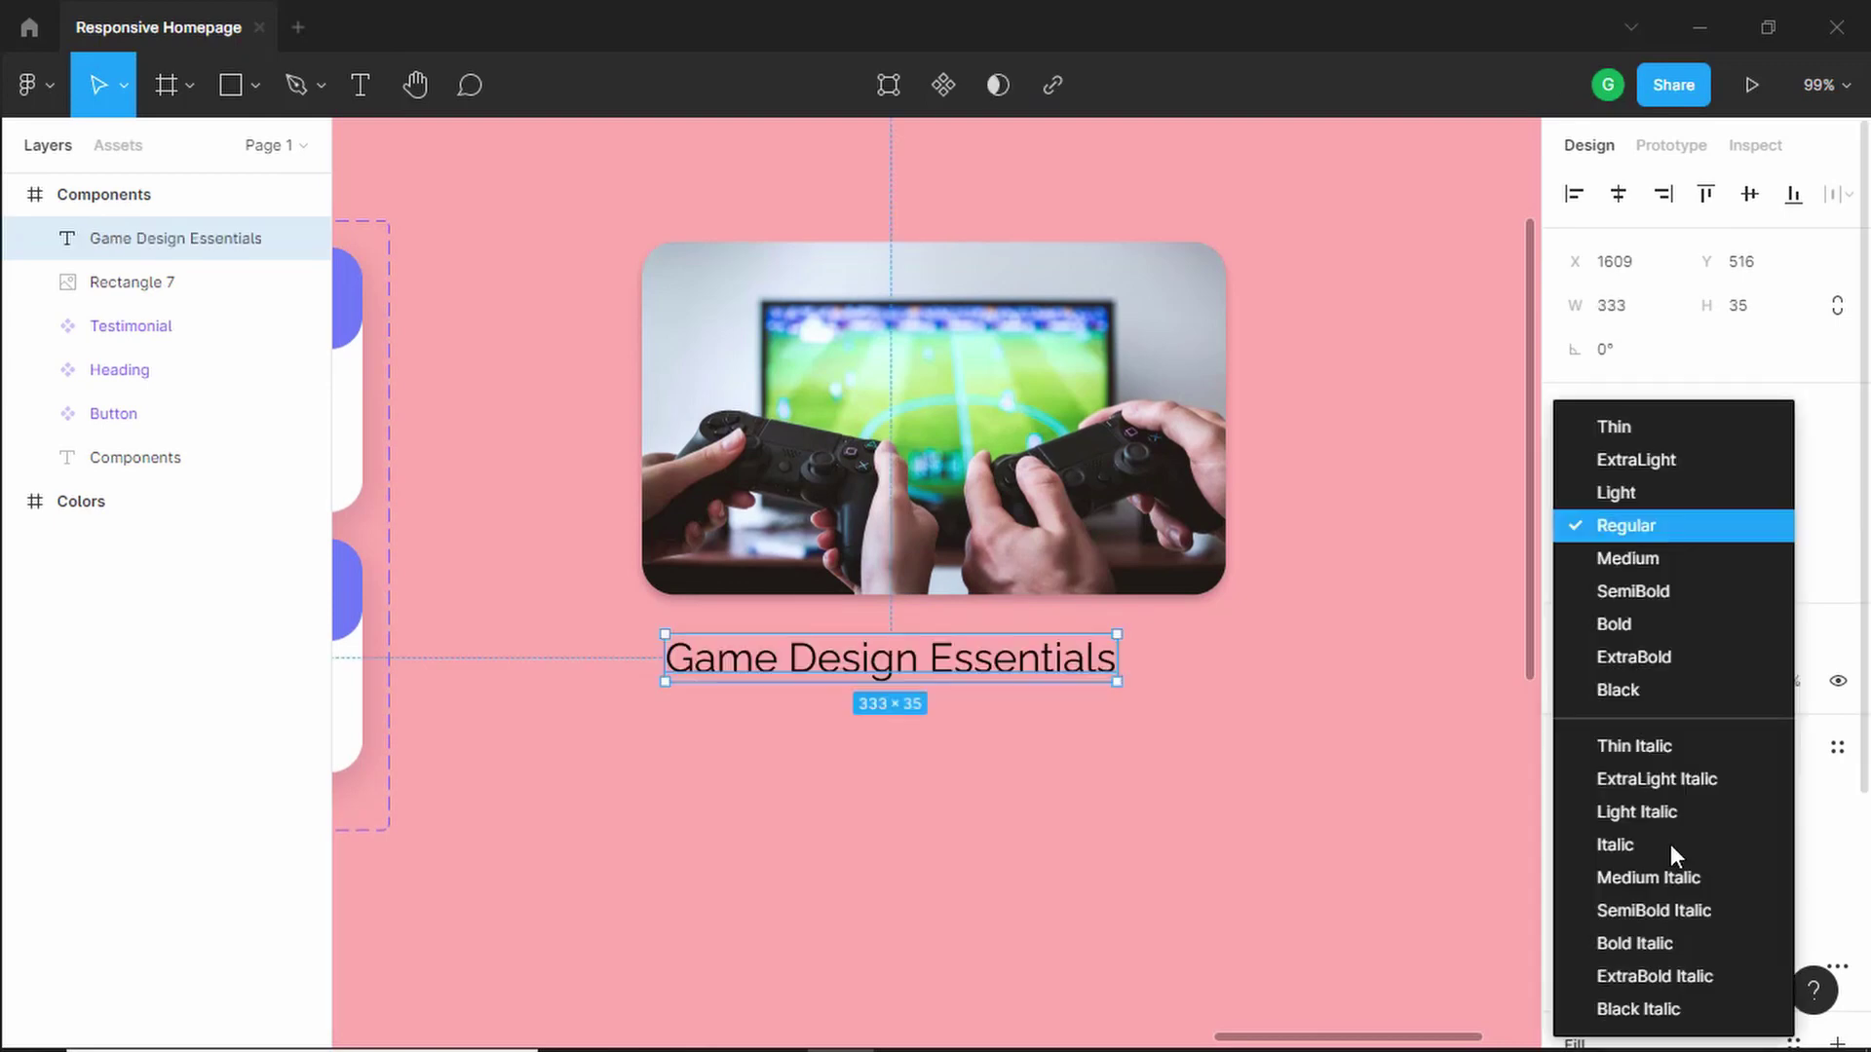
{"action": "left_click", "coordinate": [1682, 687]}
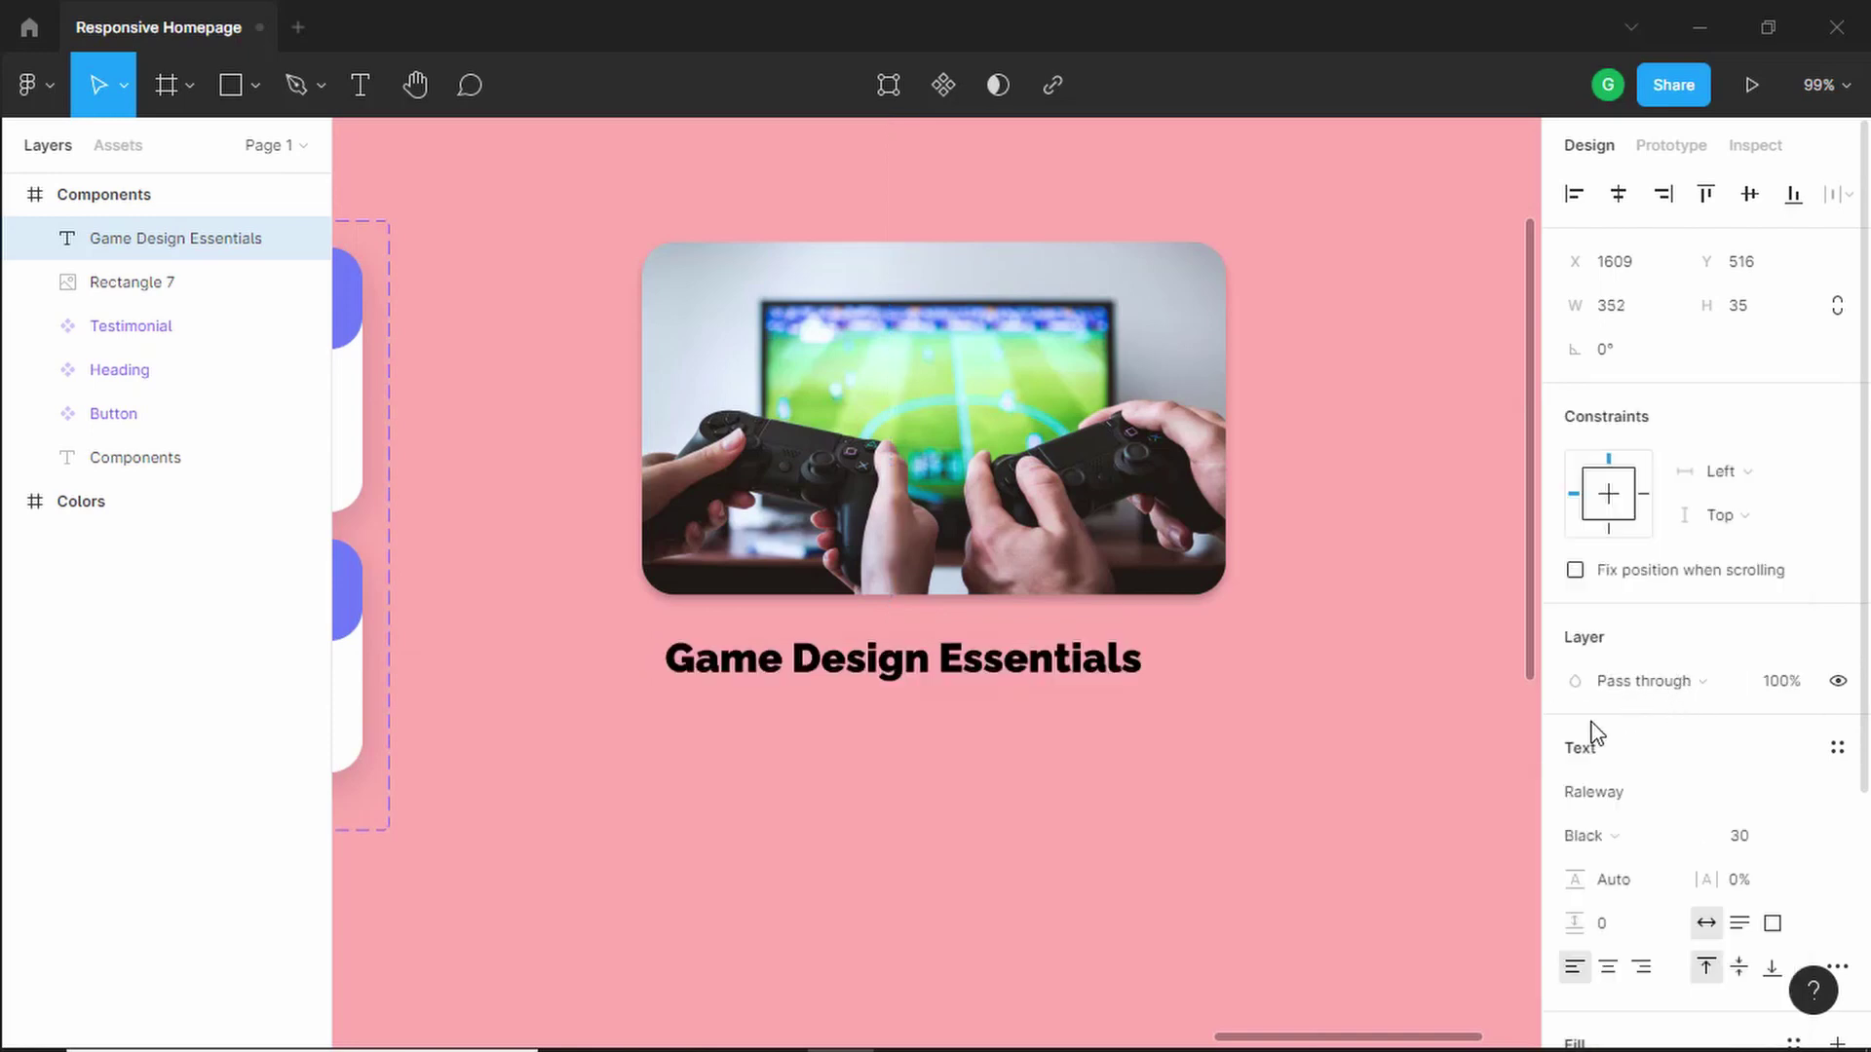
- Color the course title 023047 and set its line height to 150%
{"action": "scroll", "coordinate": [1588, 818], "scroll_direction": "down", "scroll_amount": 4}
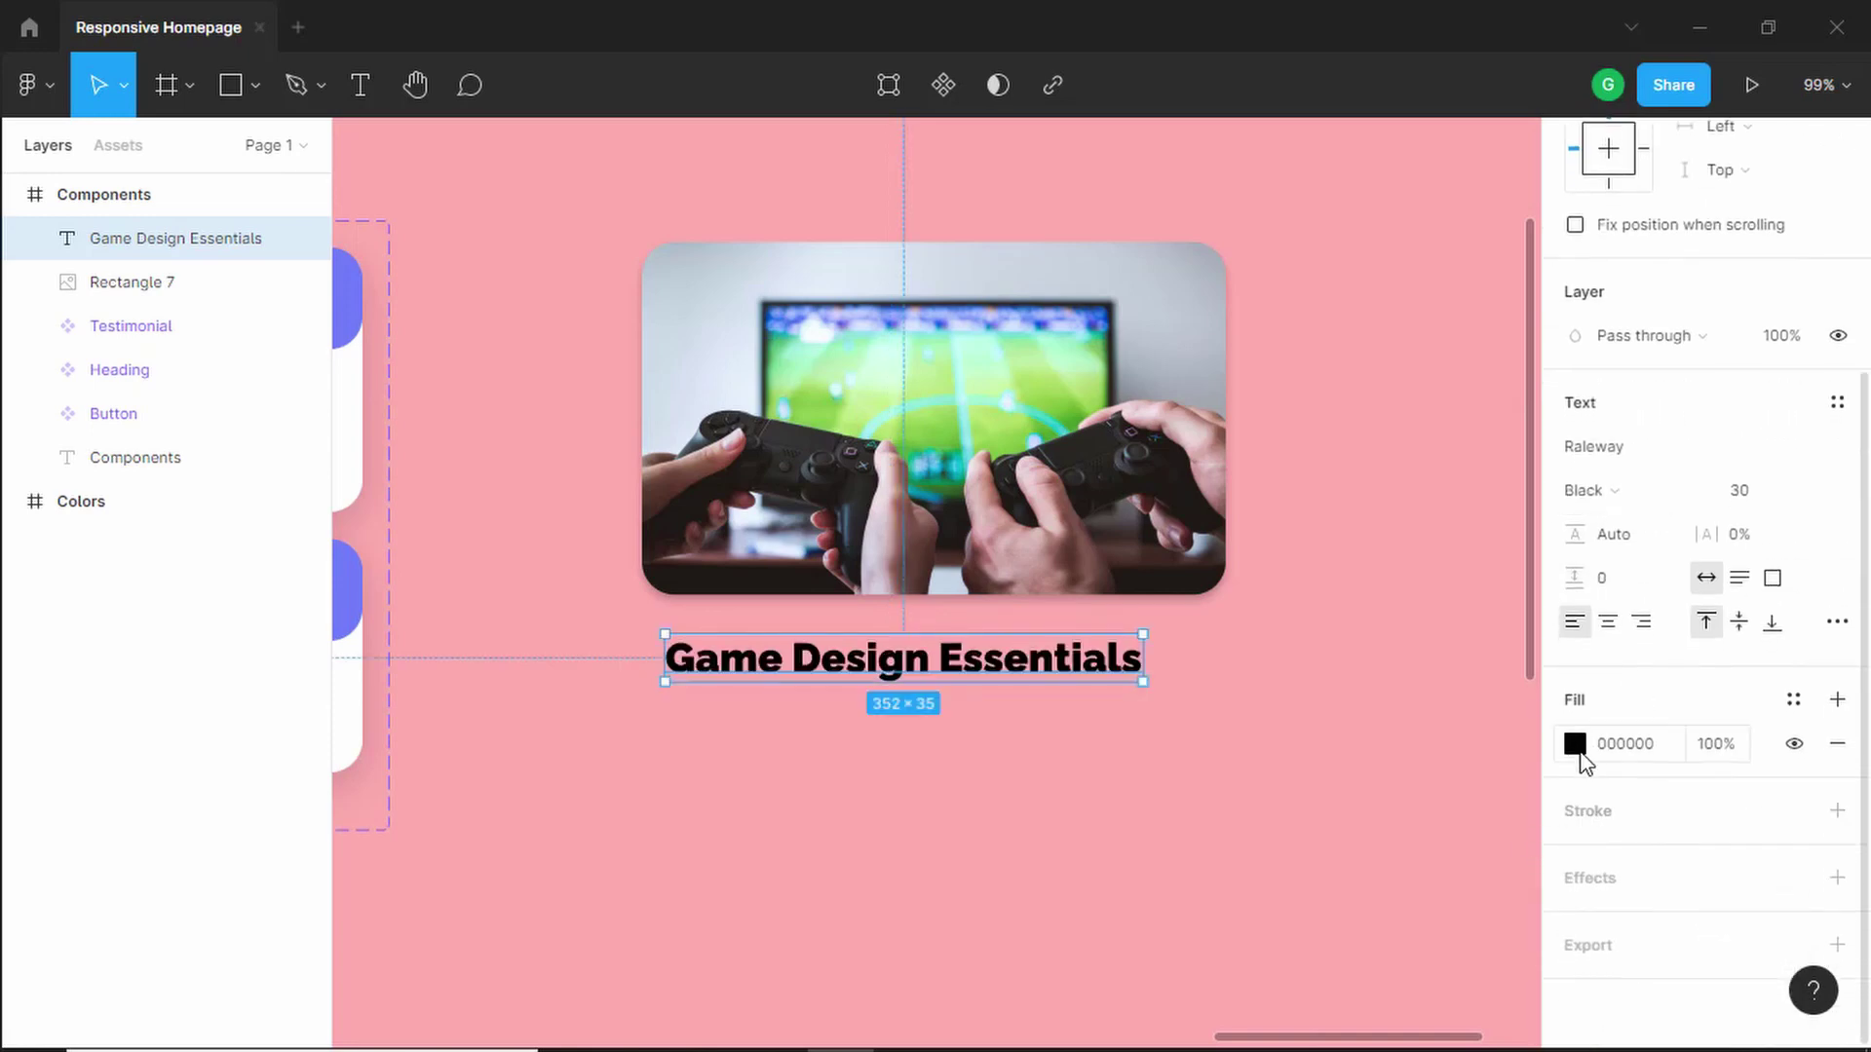
{"action": "left_click", "coordinate": [1579, 748]}
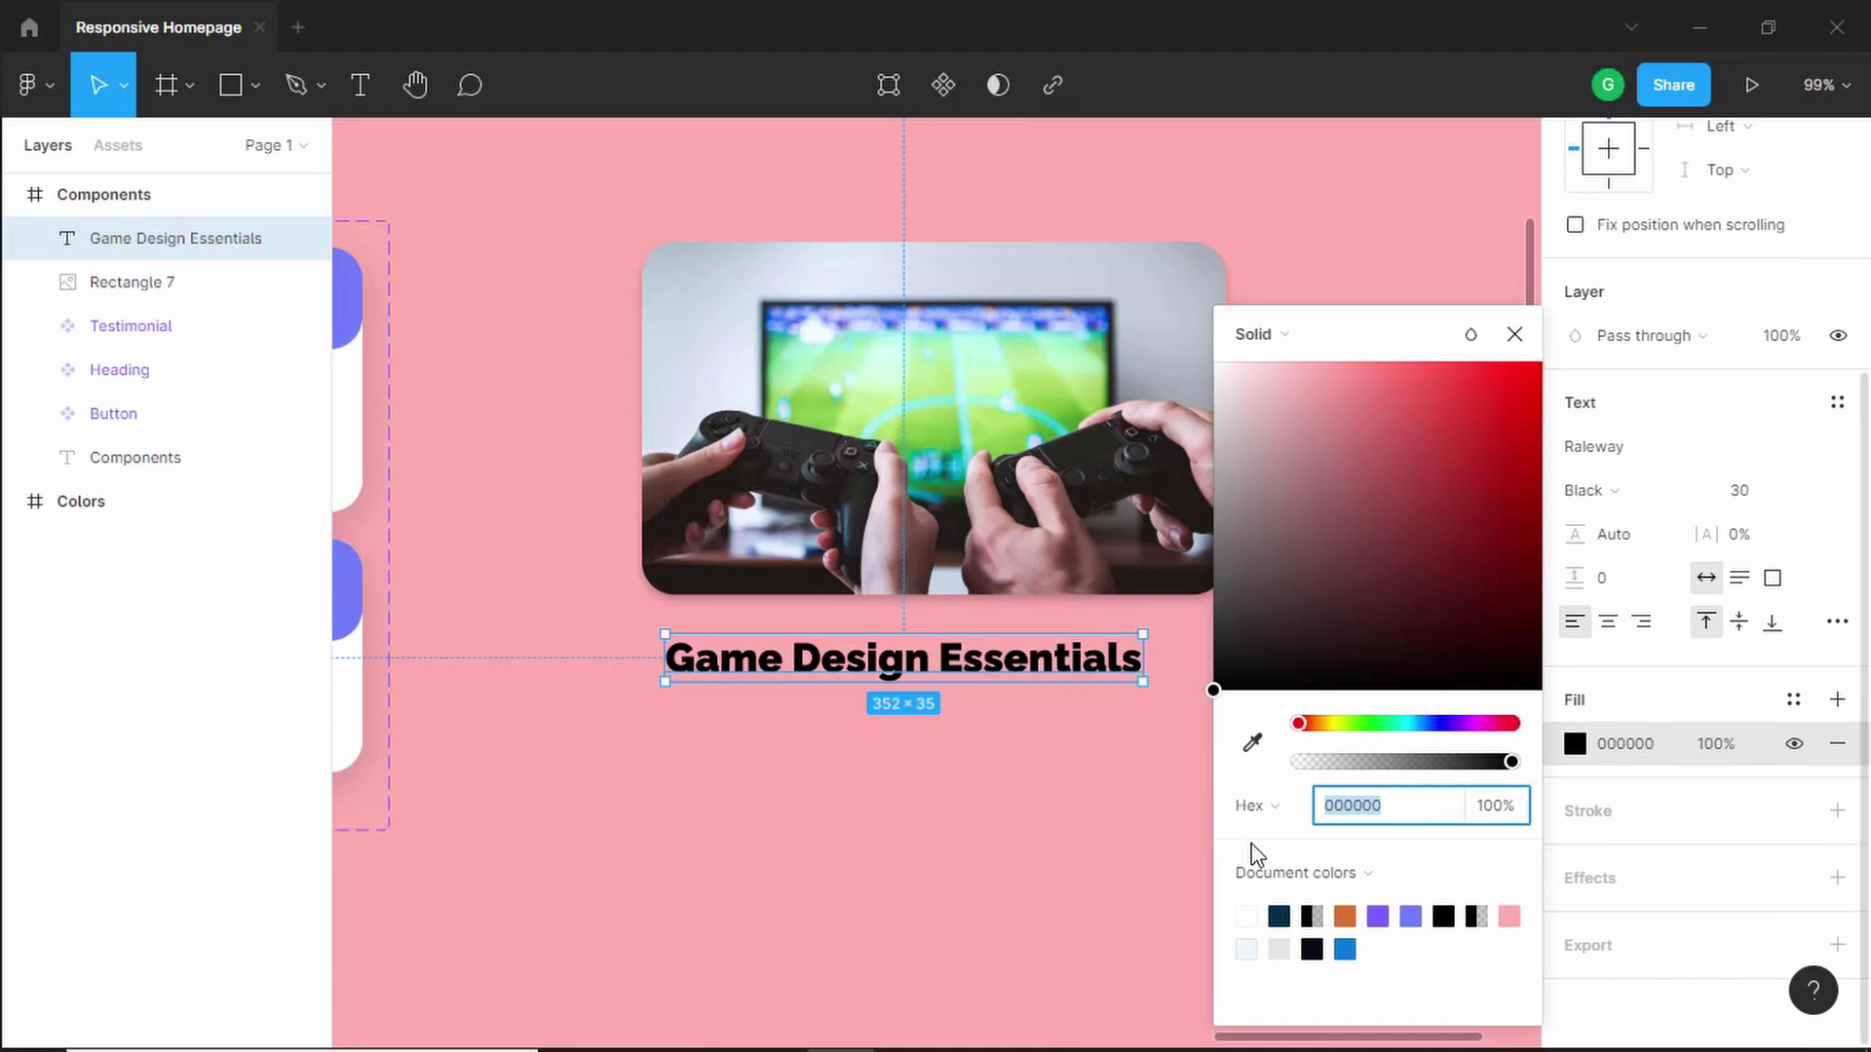
{"action": "left_click", "coordinate": [1280, 916]}
{"action": "key", "text": "Escape"}
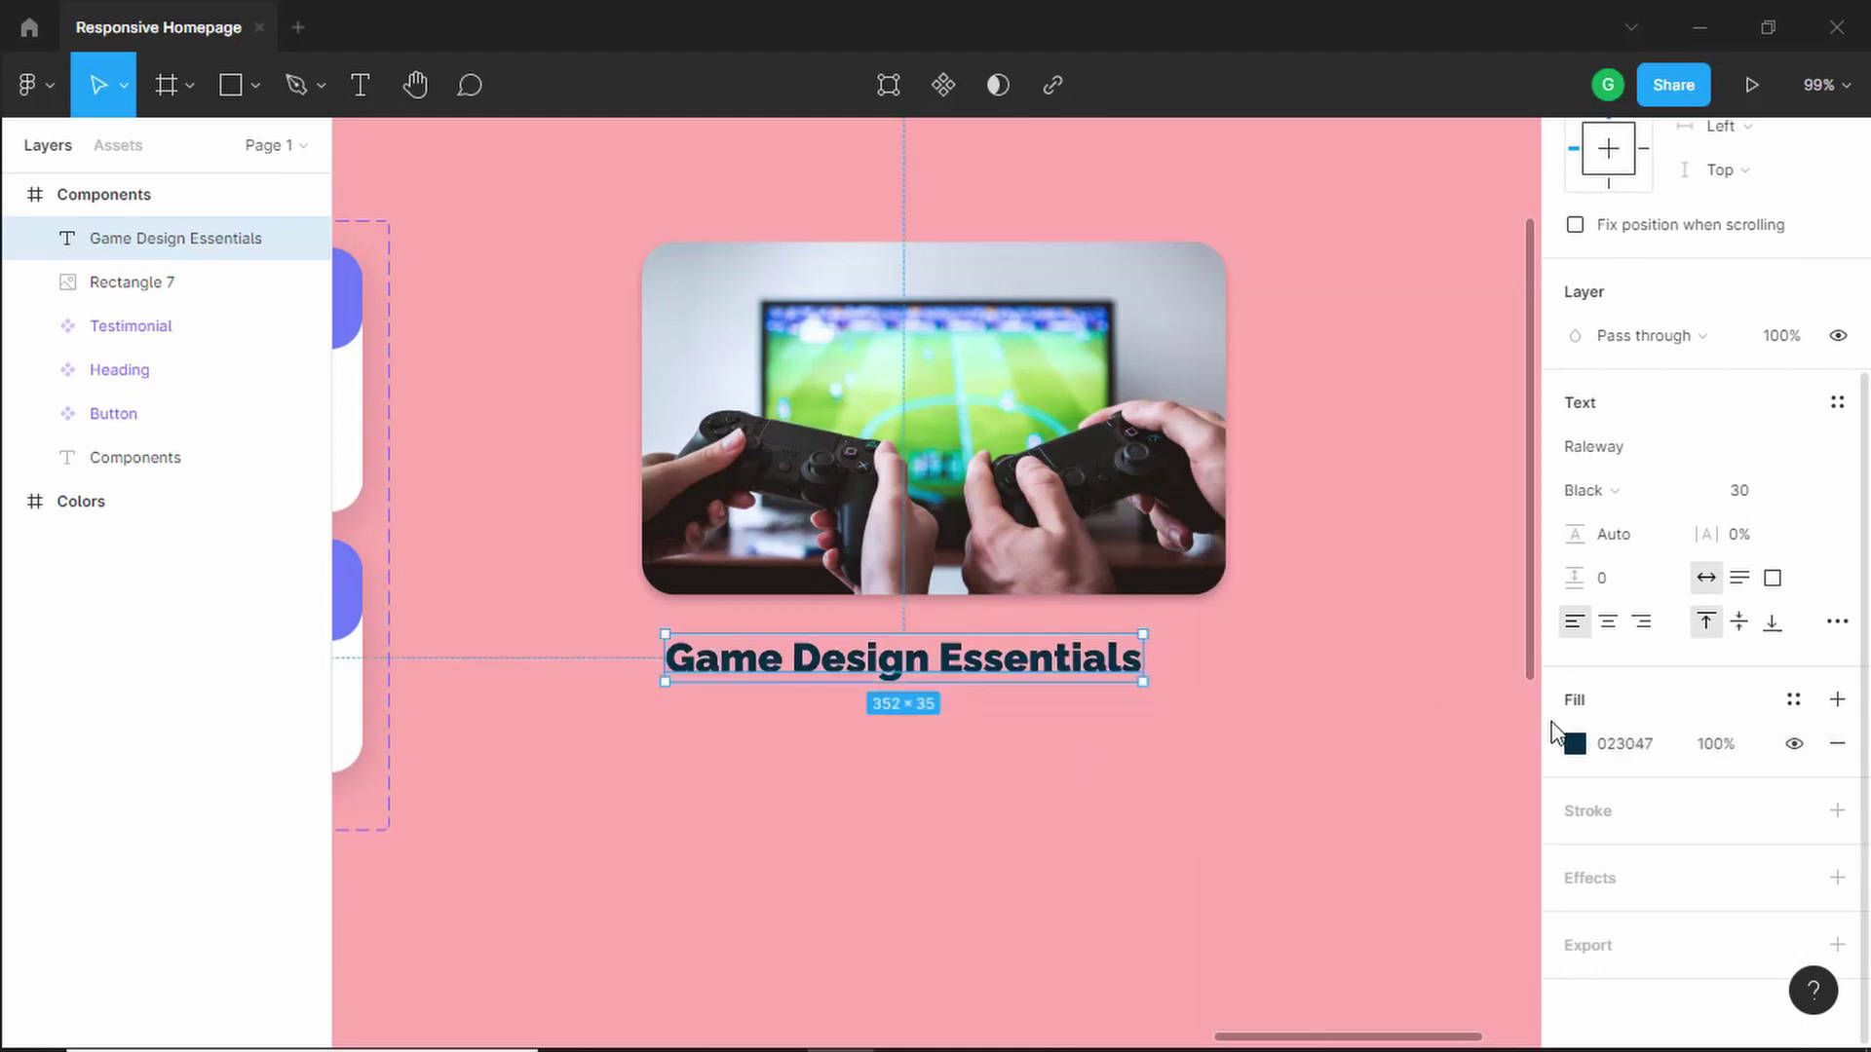
{"action": "left_click", "coordinate": [1628, 544]}
{"action": "type", "text": "150%"}
{"action": "key", "text": "Return"}
- Try a filler second line in the course title to test the line spacing, and undo it
{"action": "double_click", "coordinate": [1085, 666]}
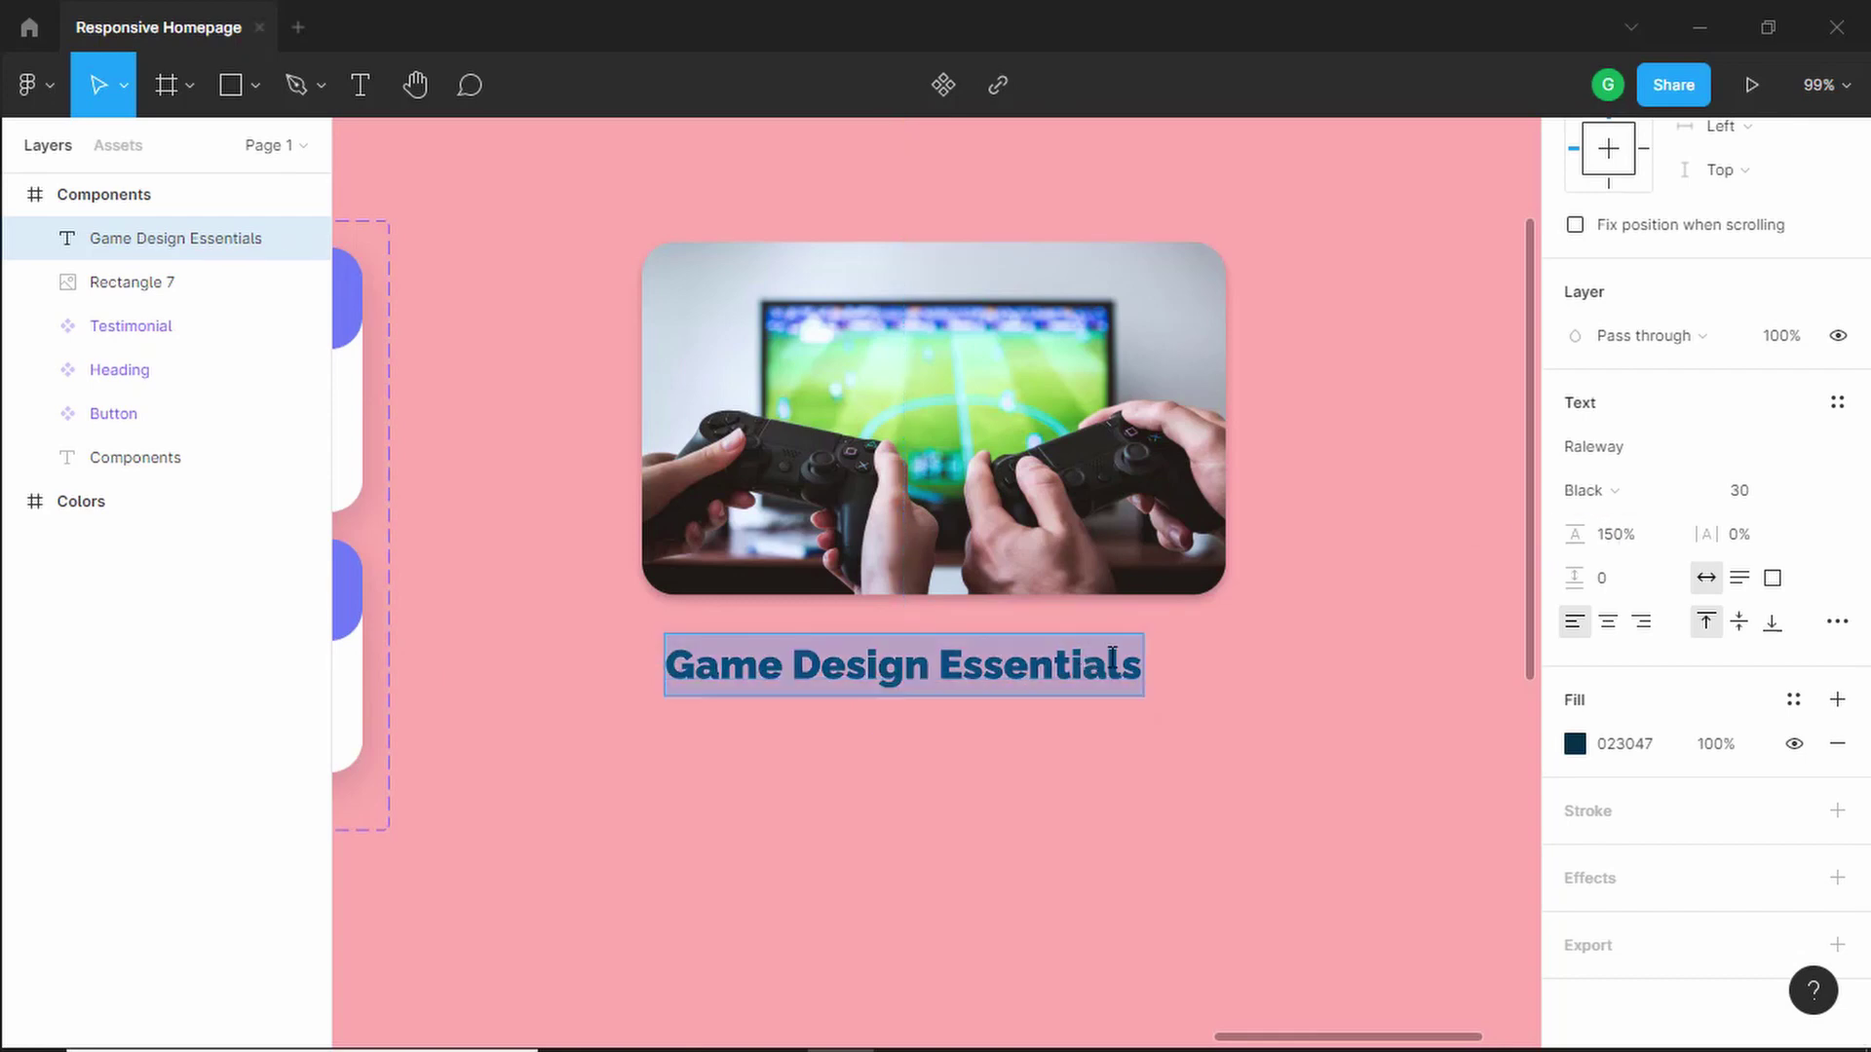
{"action": "key", "text": "Right"}
{"action": "key", "text": "Return"}
{"action": "type", "text": "sdfsdfsdf"}
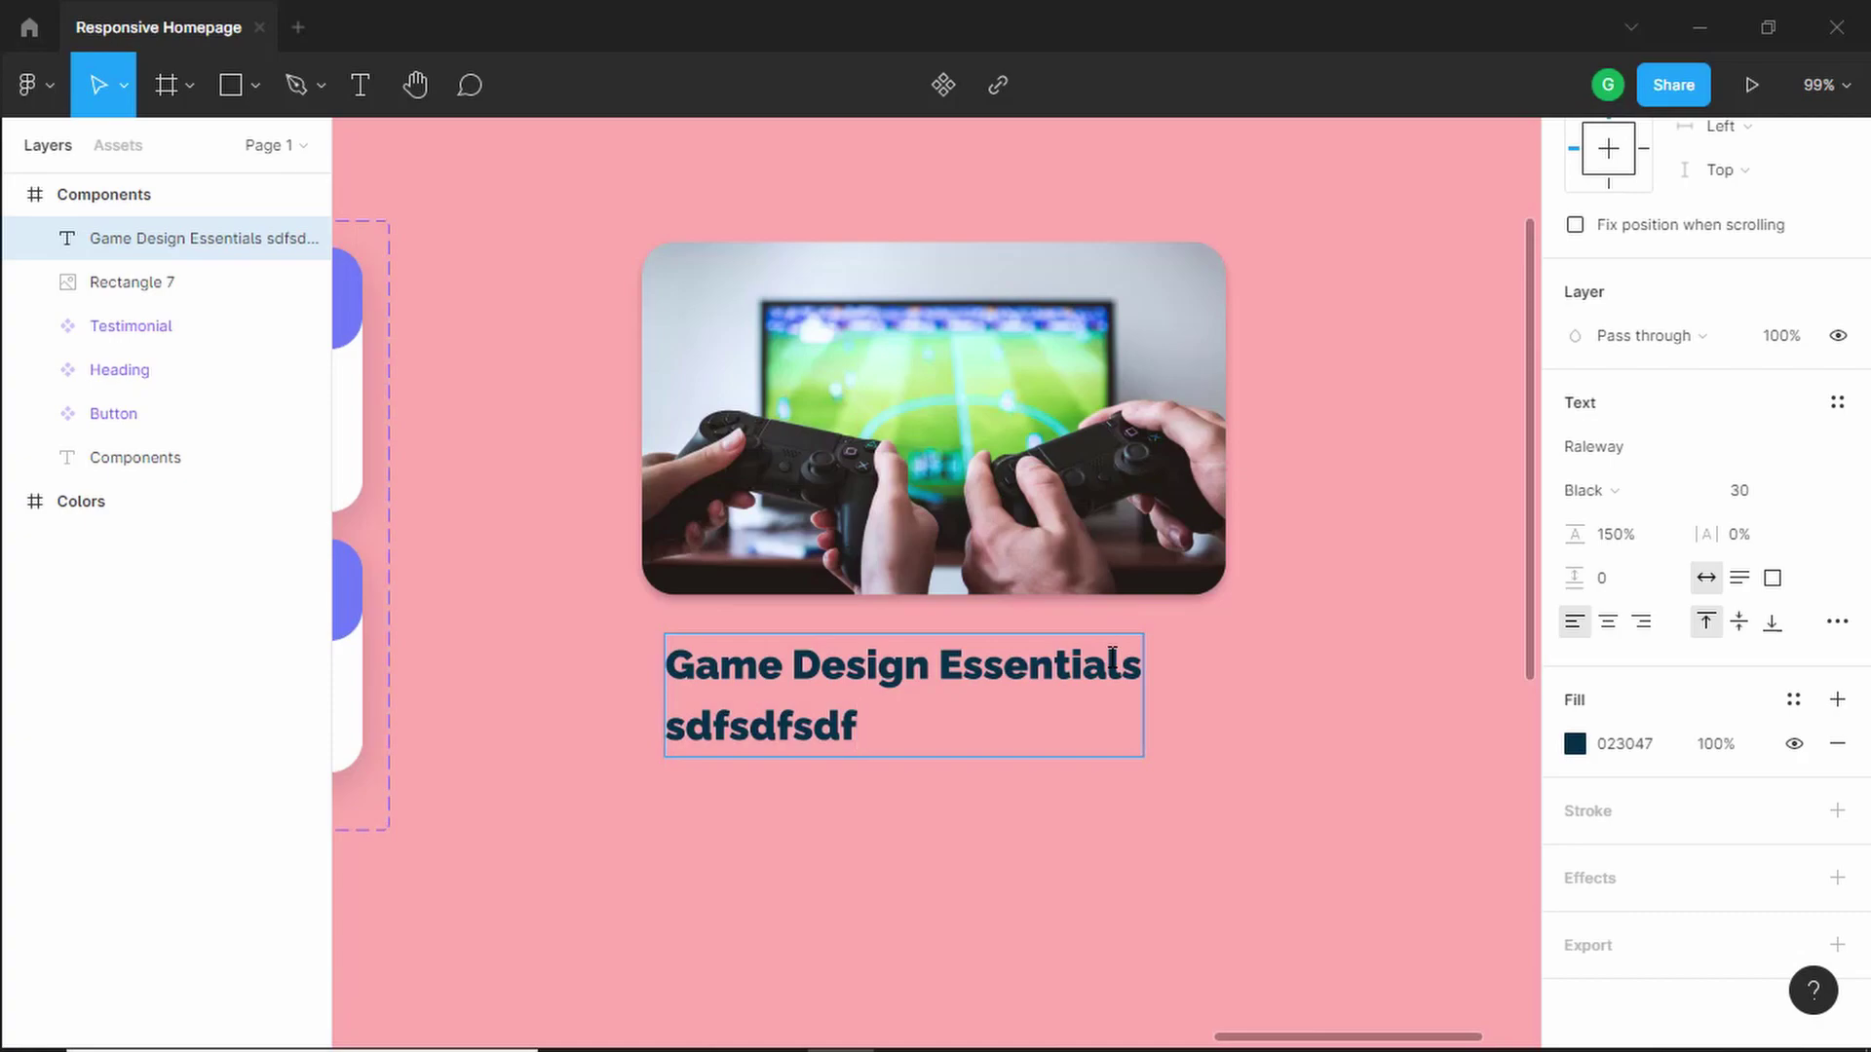
{"action": "key", "text": "ctrl+z"}
- Check the course cards in Desktop.png, duplicate the course title below the original and change the copy's text to "8 HRS"
{"action": "key", "text": "alt+Tab"}
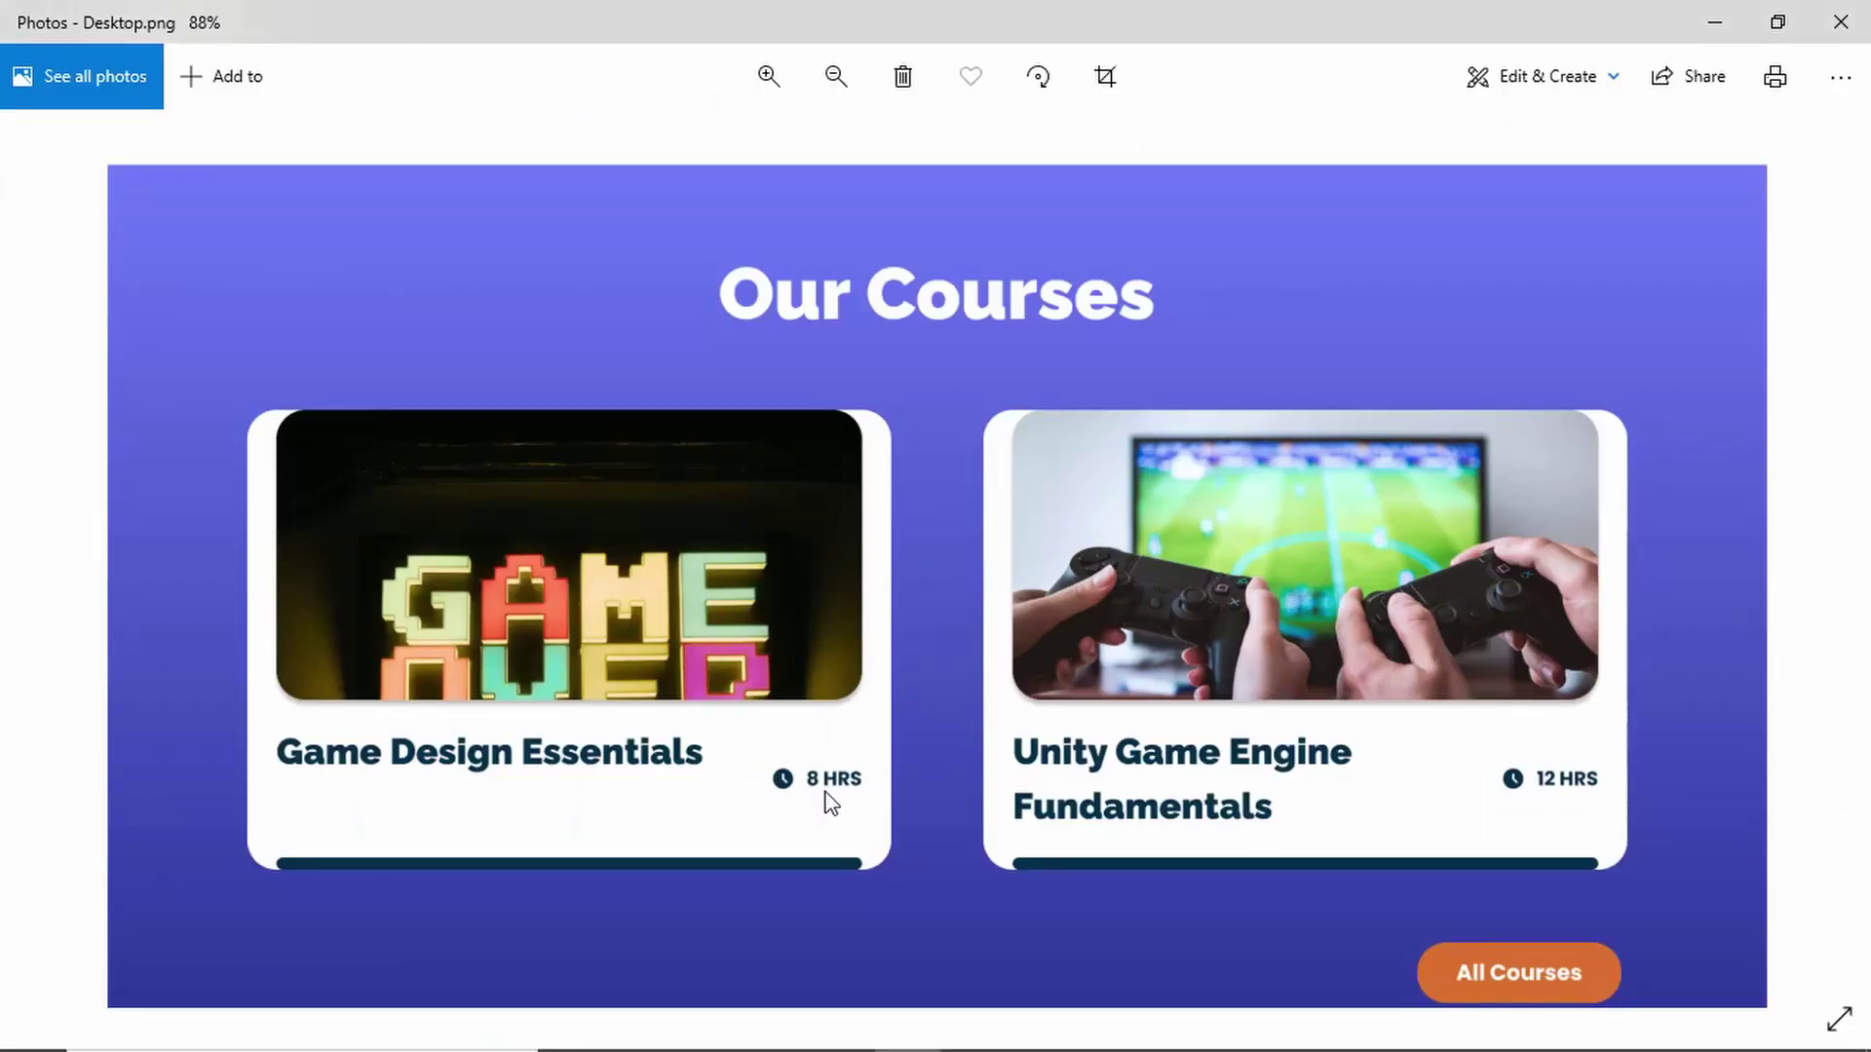
{"action": "key", "text": "alt+Tab"}
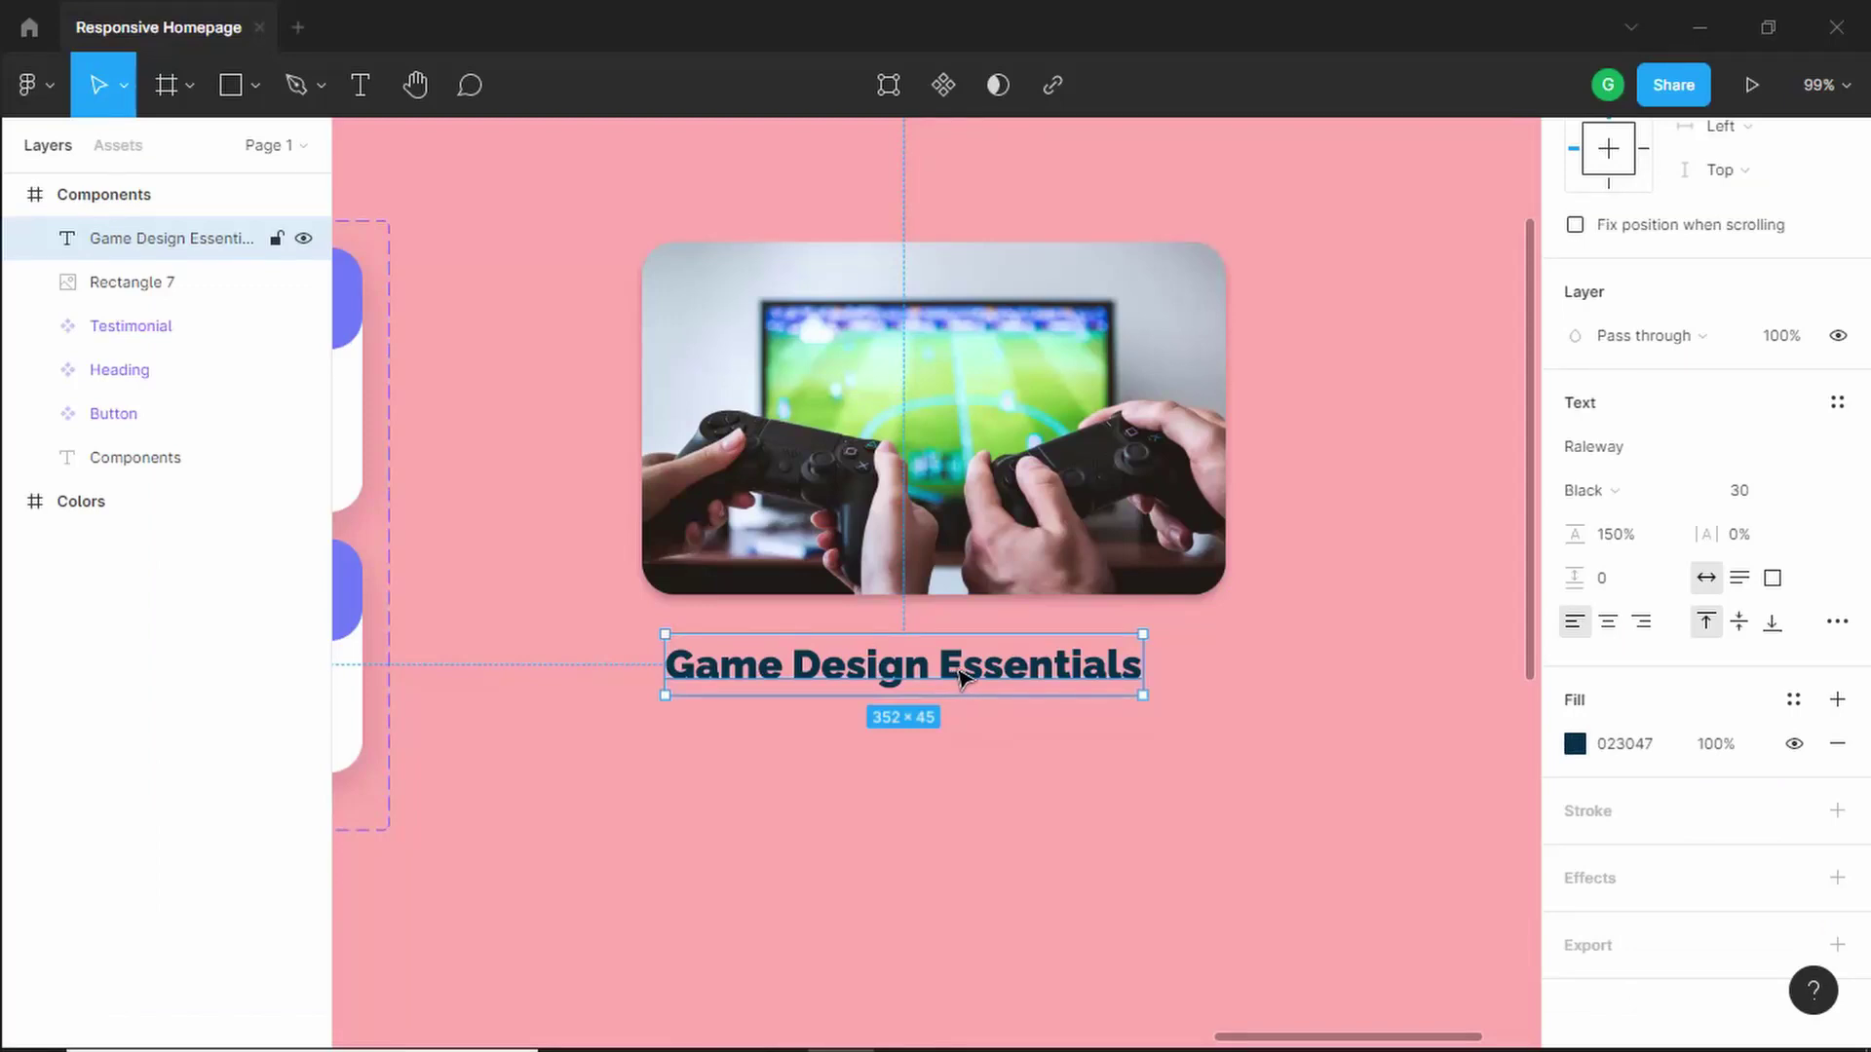
{"action": "left_click_drag", "start_coordinate": [974, 677], "coordinate": [1136, 777]}
{"action": "double_click", "coordinate": [1136, 776]}
{"action": "key", "text": "alt+Tab"}
{"action": "key", "text": "alt+Tab"}
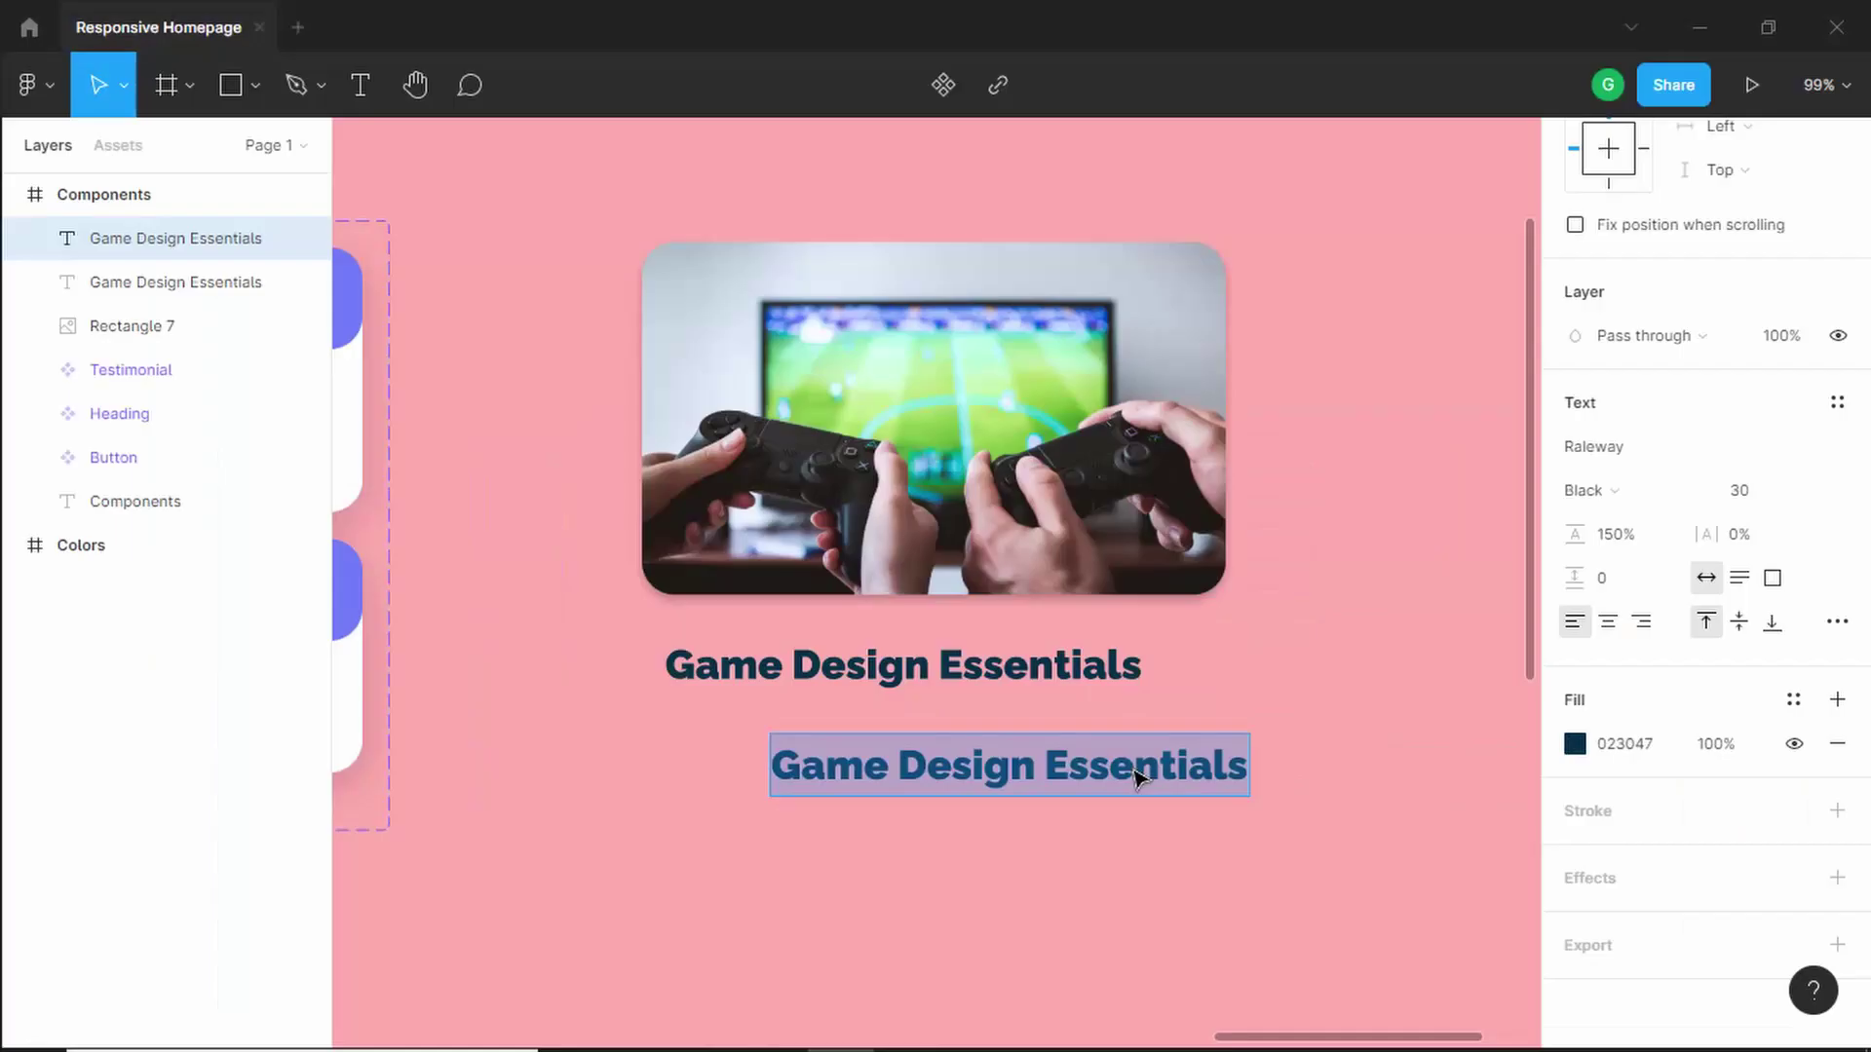
{"action": "type", "text": "8 HRS"}
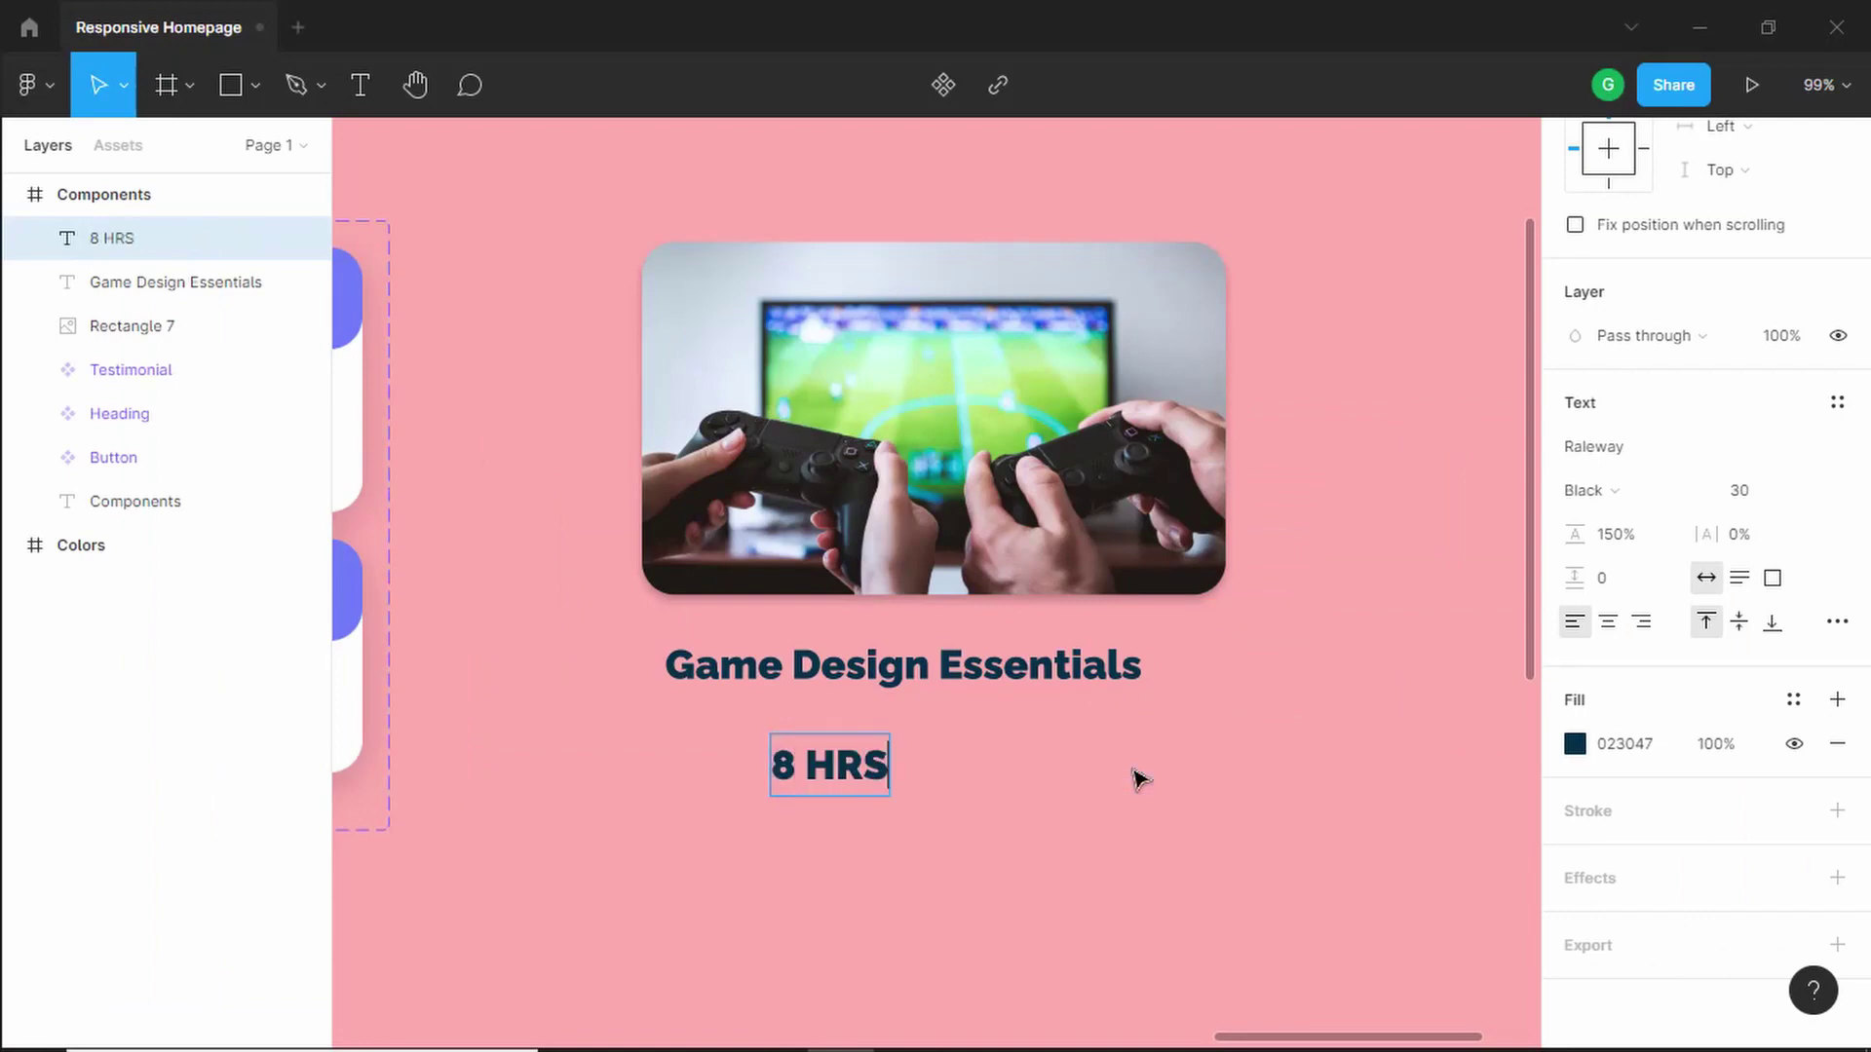
{"action": "key", "text": "alt+Tab"}
{"action": "key", "text": "alt+Tab"}
{"action": "key", "text": "Escape"}
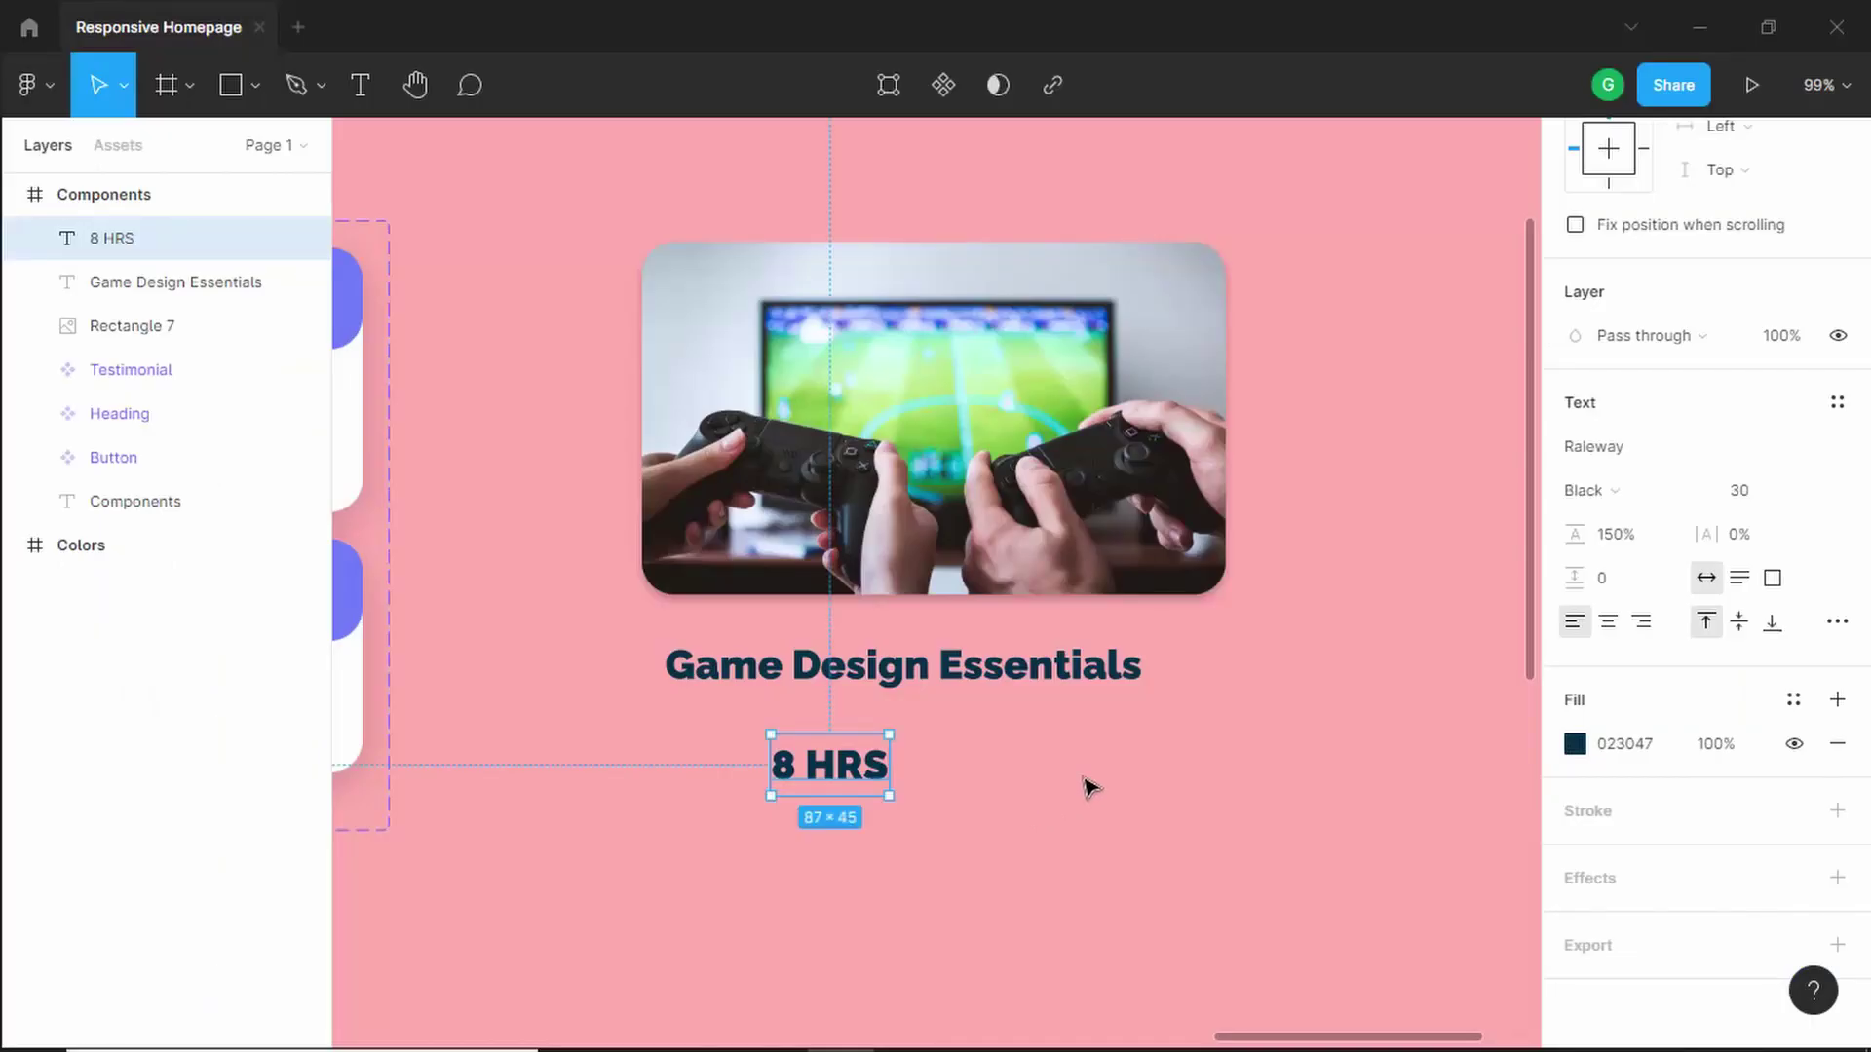
- Set the "8 HRS" text's font size to 16 and compare it with the course cards in Desktop.png
{"action": "left_click", "coordinate": [1758, 493]}
{"action": "type", "text": "16"}
{"action": "key", "text": "Return"}
{"action": "key", "text": "alt+Tab"}
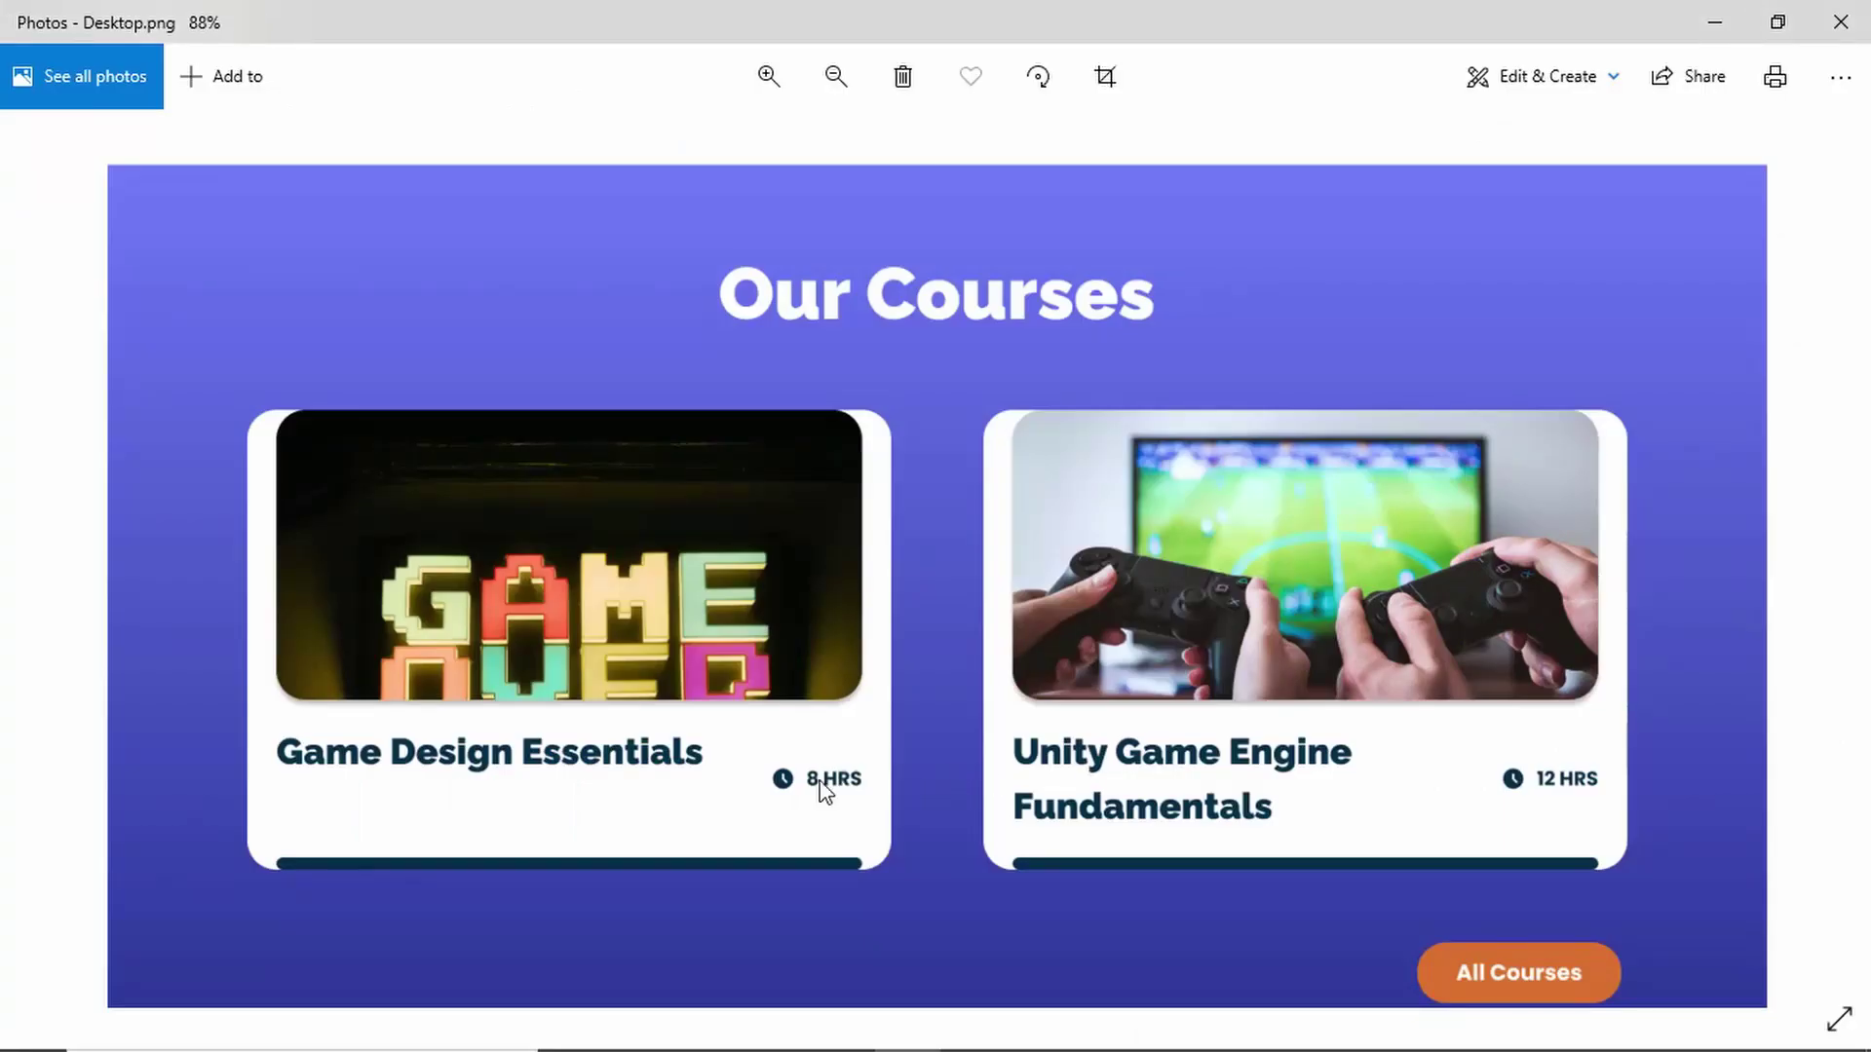
{"action": "key", "text": "alt+Tab"}
- Search the Heroicons plugin for "clo", place the solid clock icon beneath the course title and color it 023047
{"action": "right_click", "coordinate": [892, 797]}
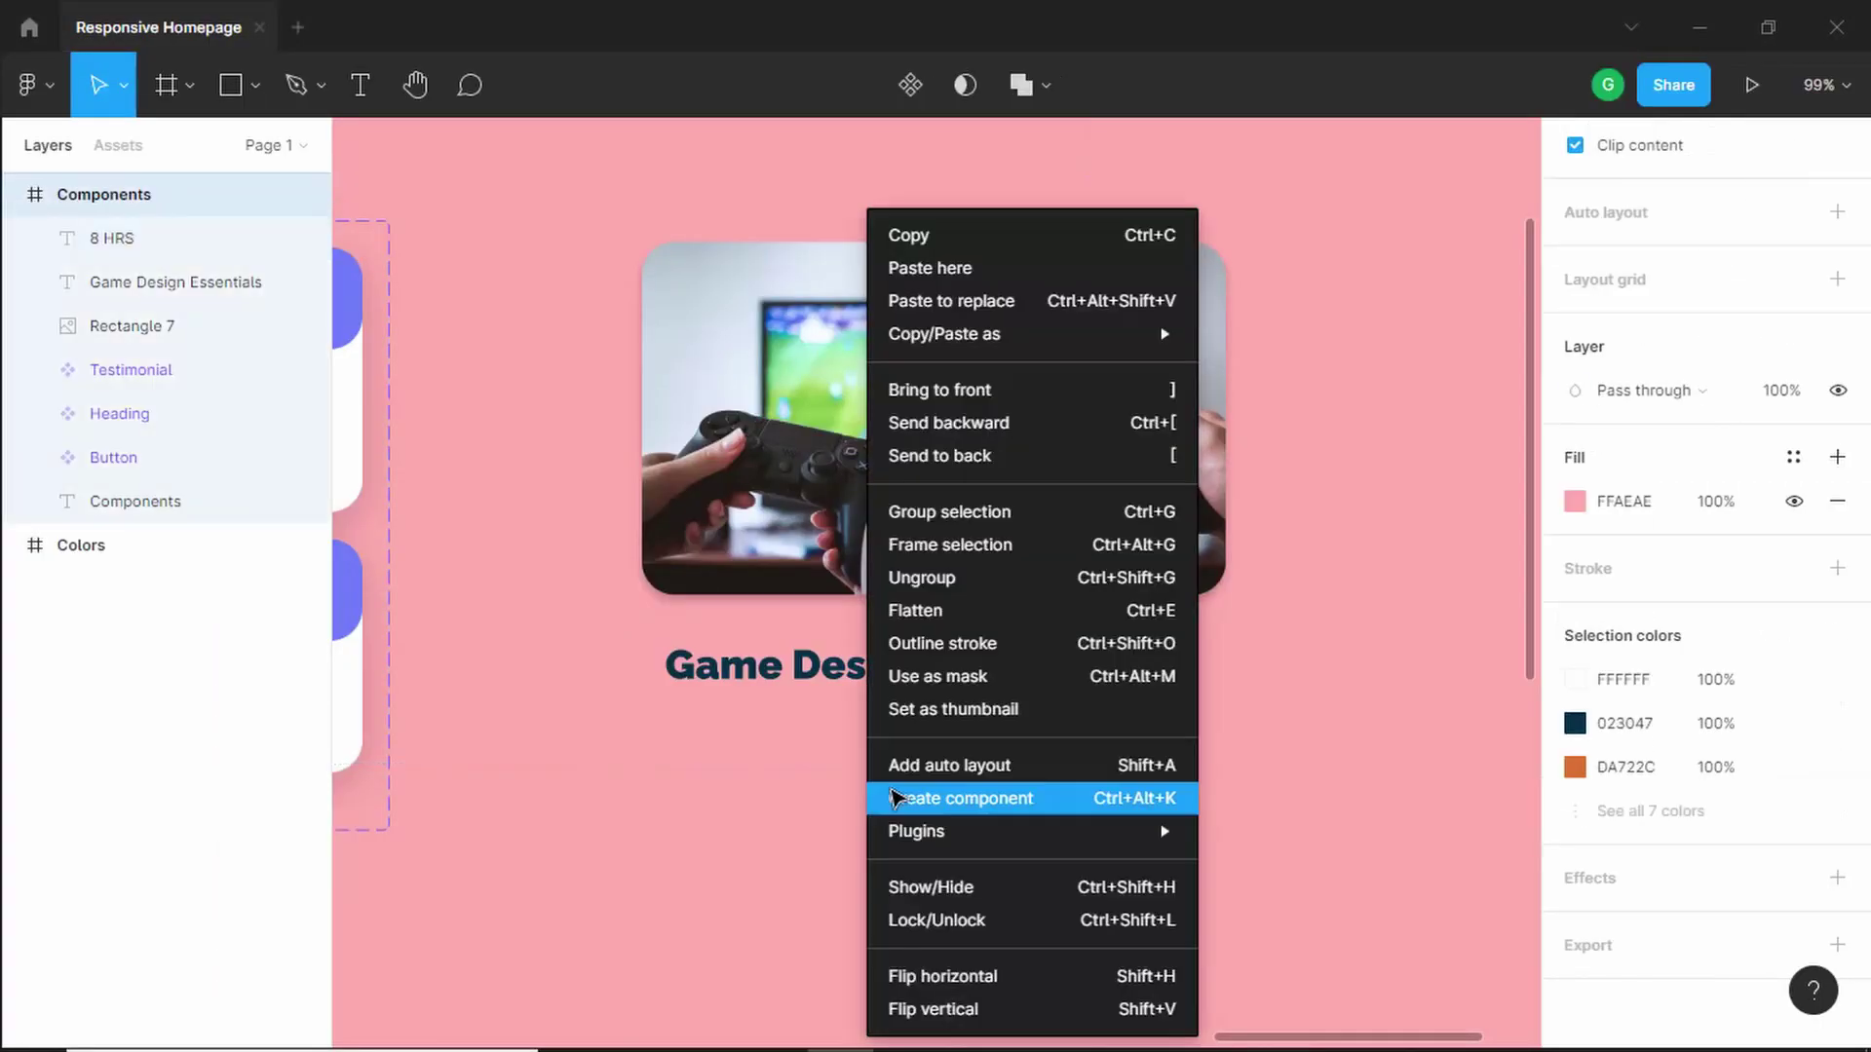
{"action": "key", "text": "Escape"}
{"action": "right_click", "coordinate": [884, 792]}
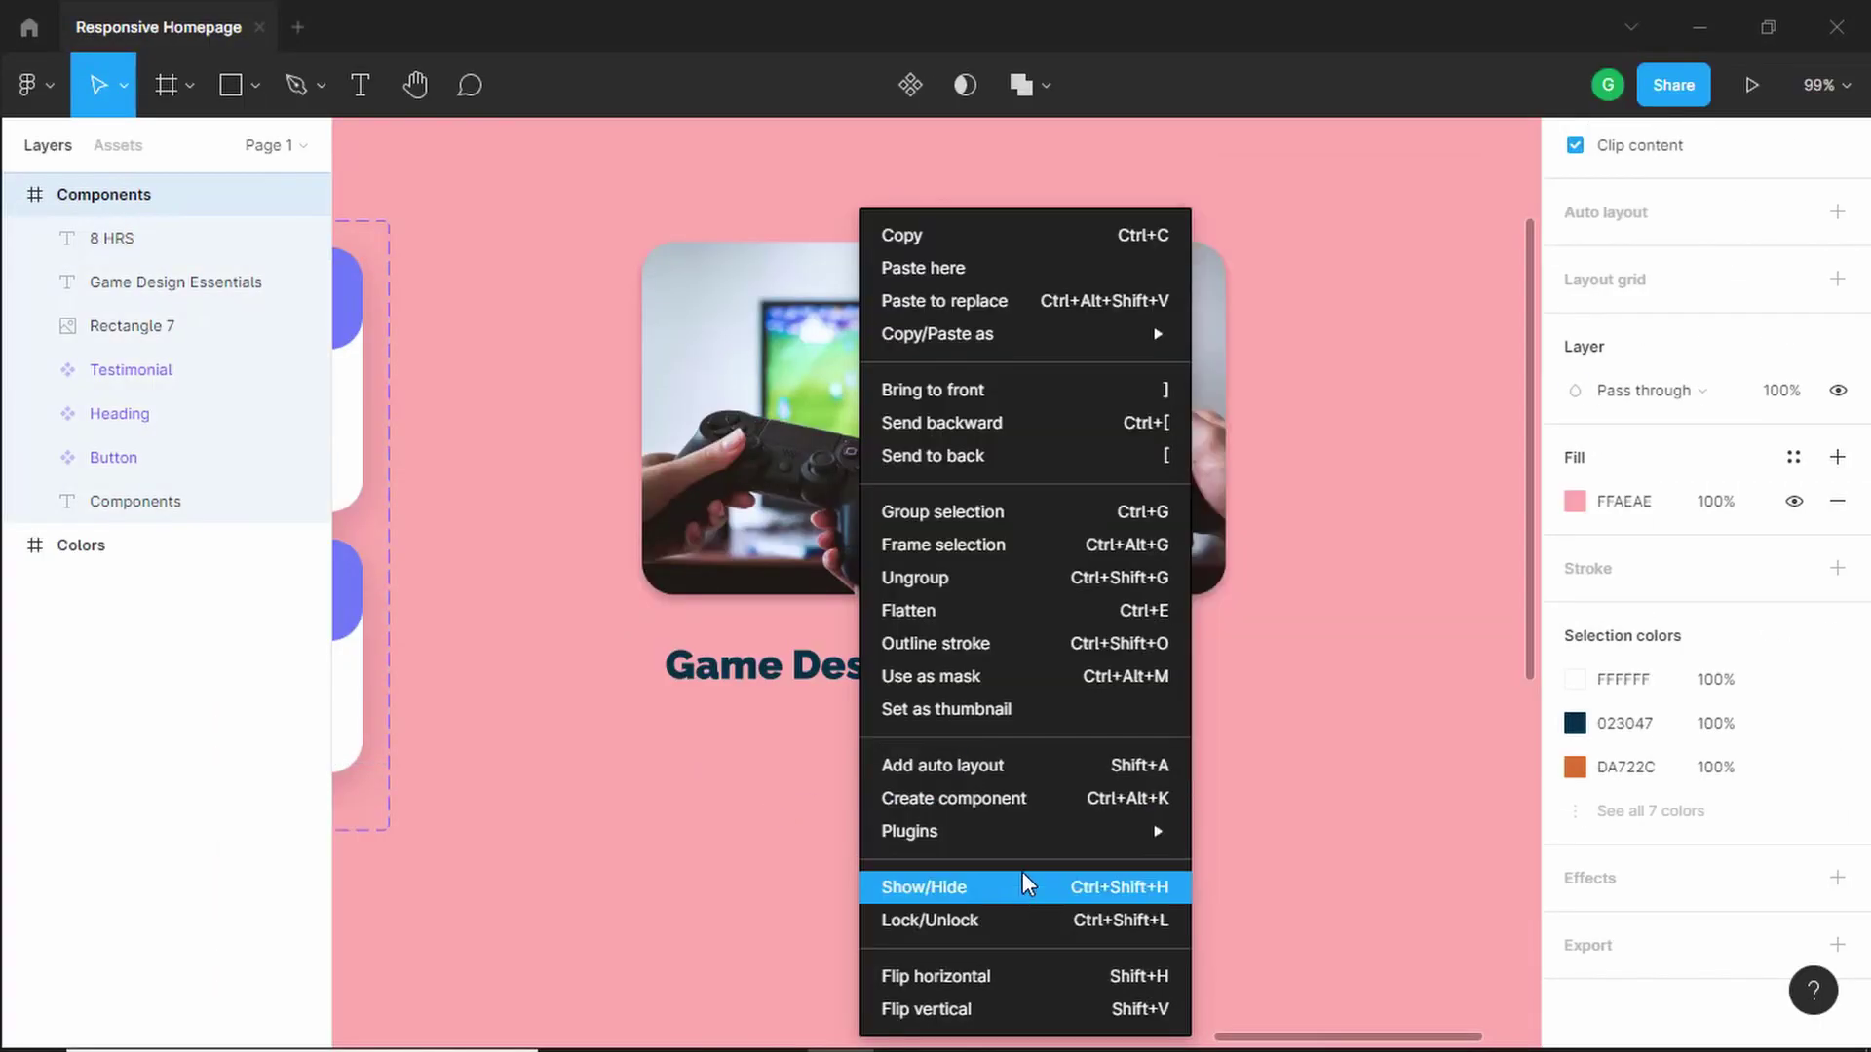
{"action": "mouse_move", "coordinate": [1037, 834]}
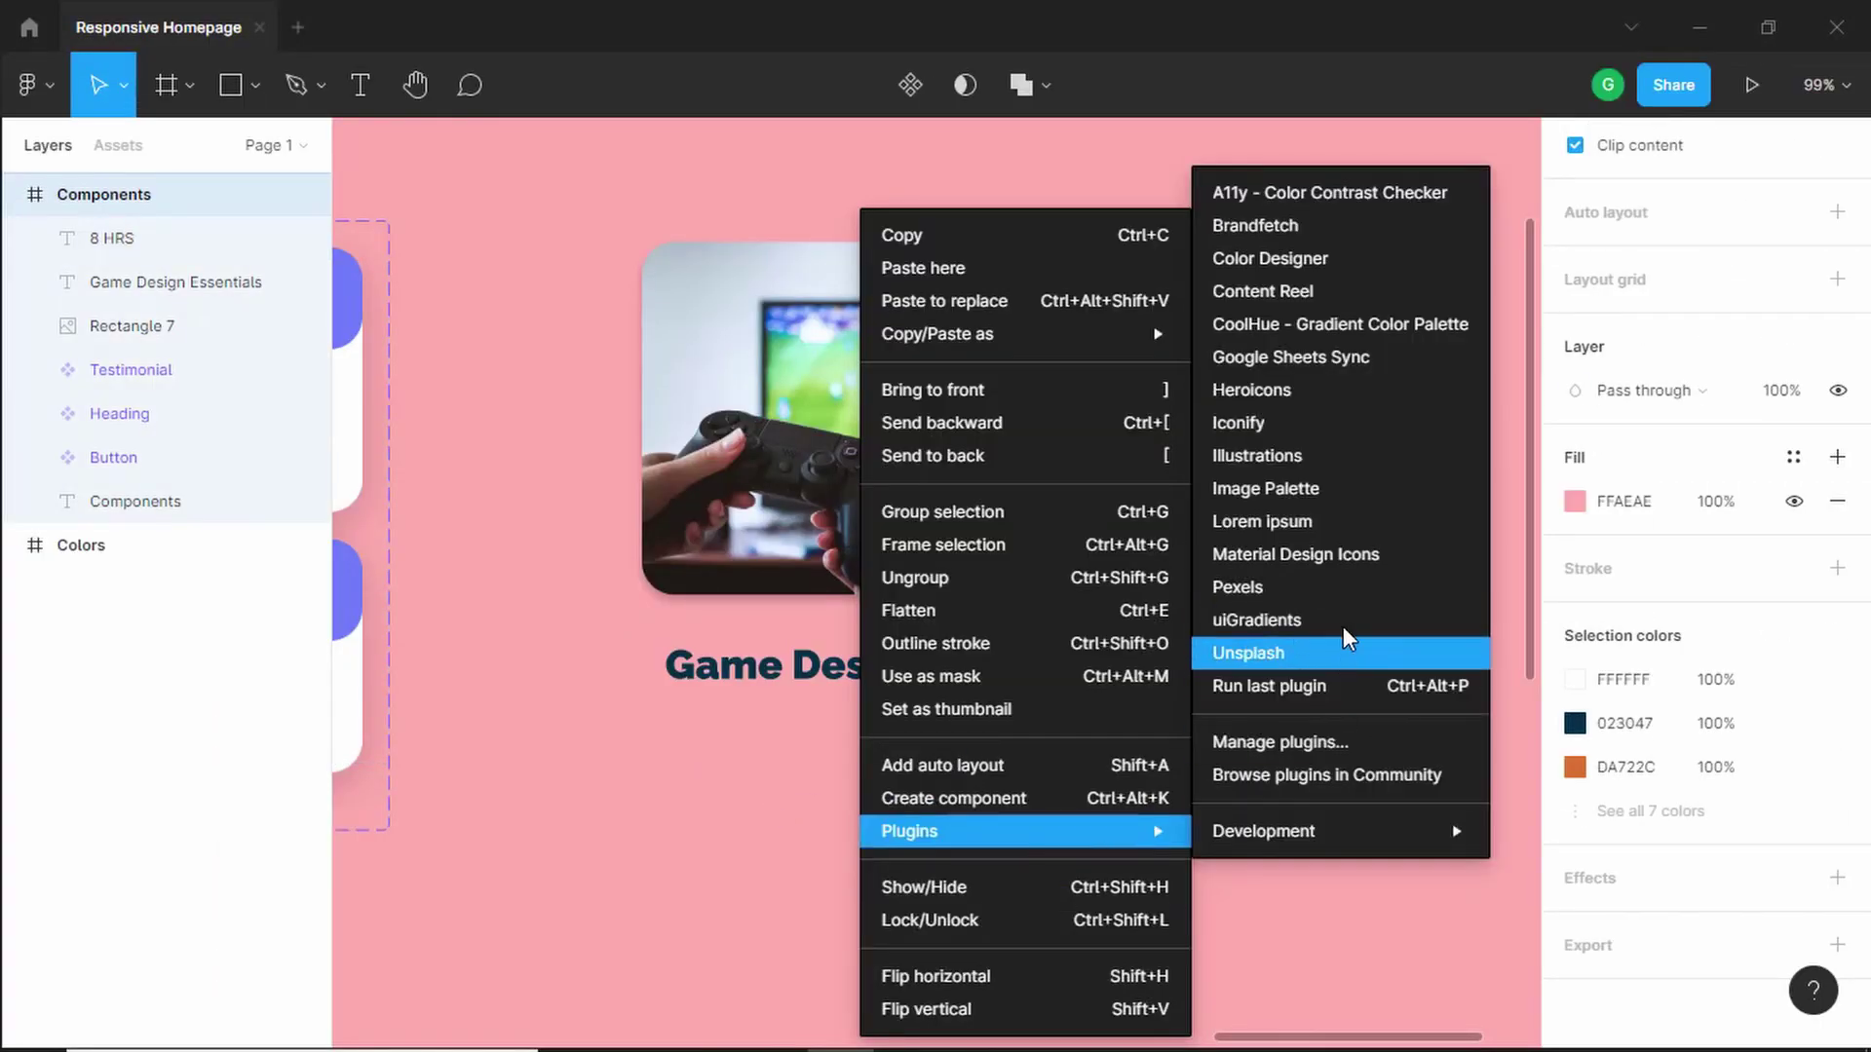
{"action": "left_click", "coordinate": [1347, 392]}
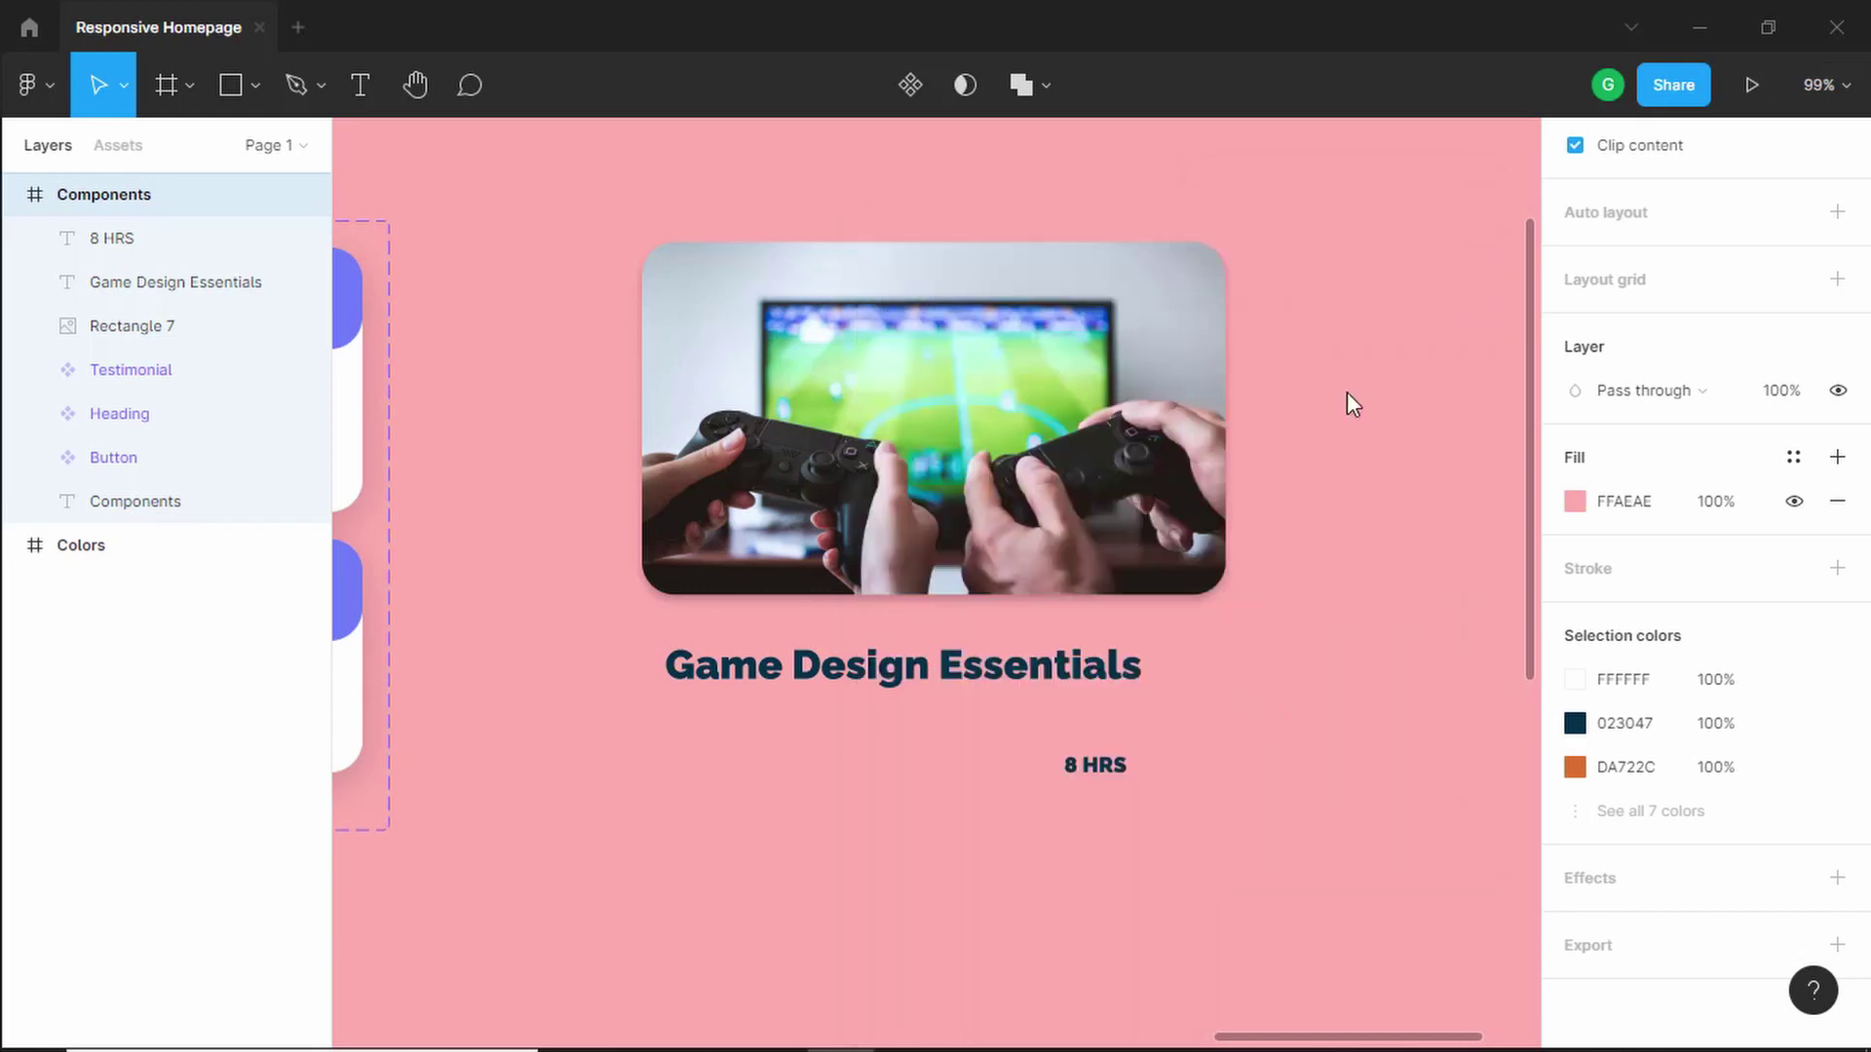
{"action": "type", "text": "clo"}
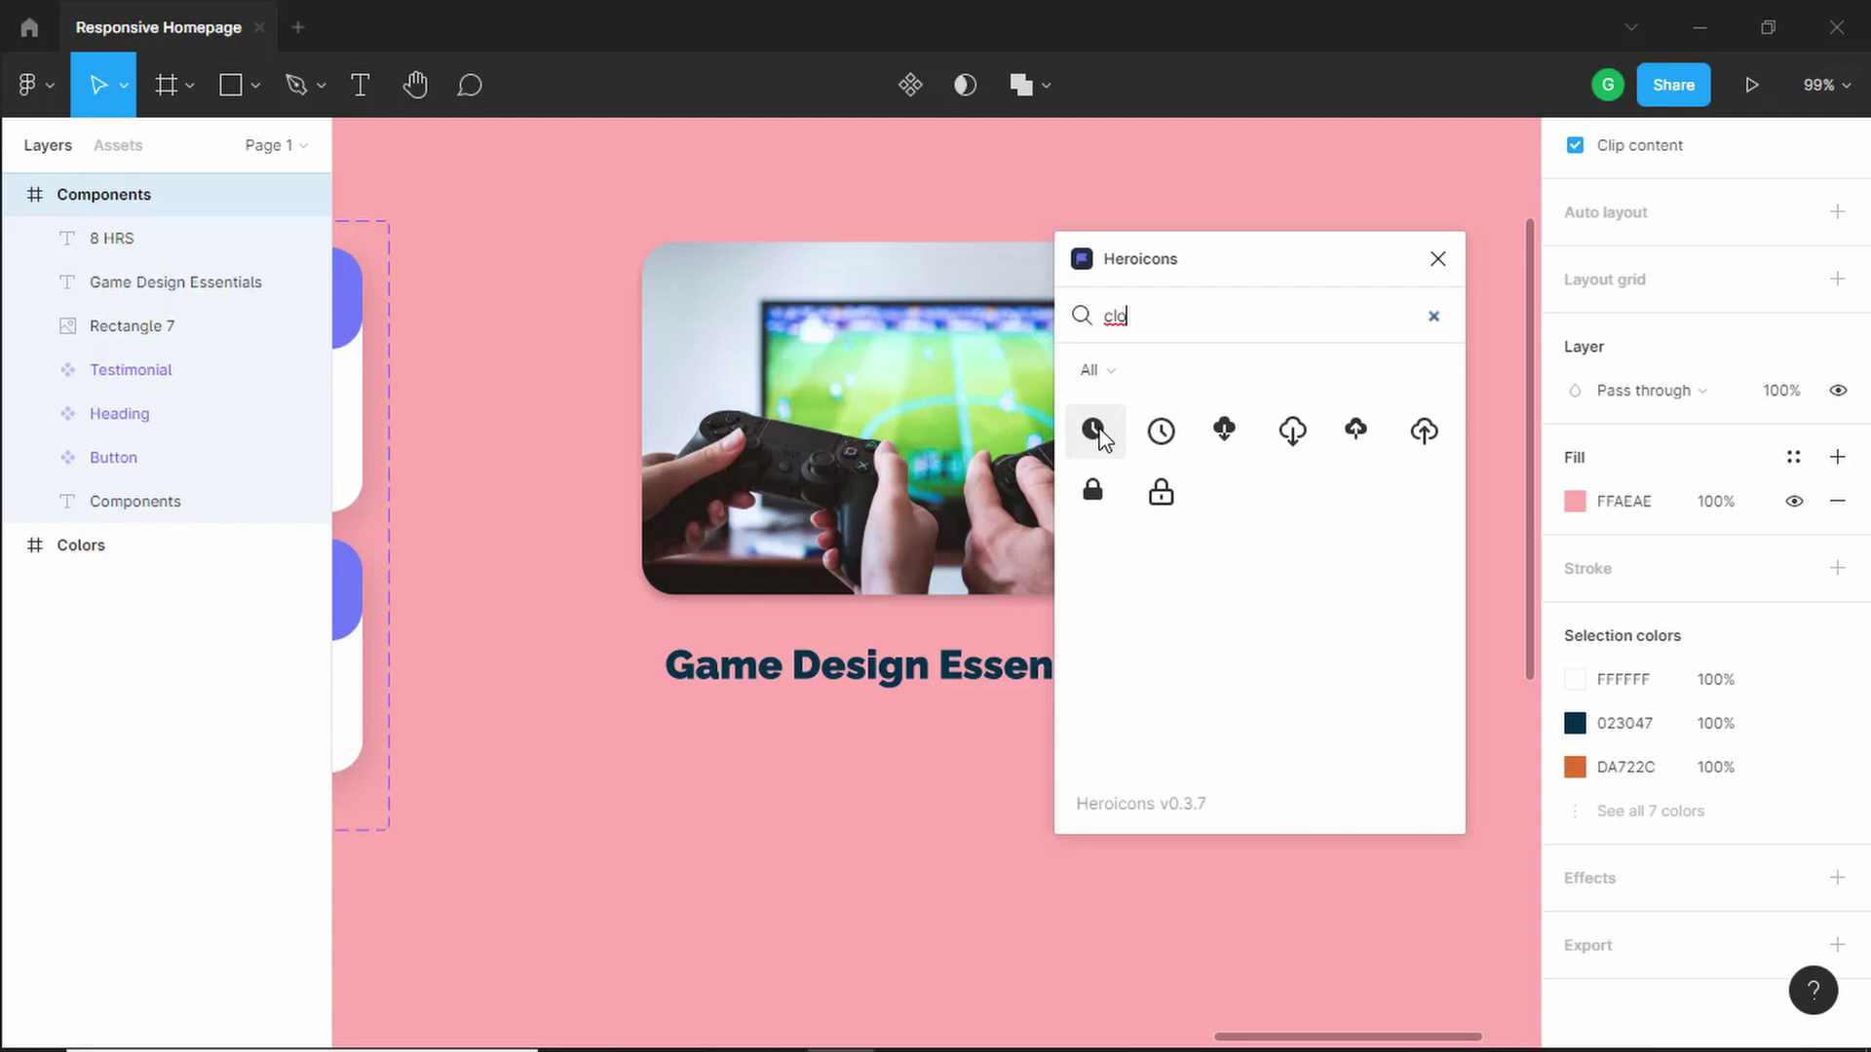
{"action": "left_click_drag", "start_coordinate": [1096, 430], "coordinate": [884, 751]}
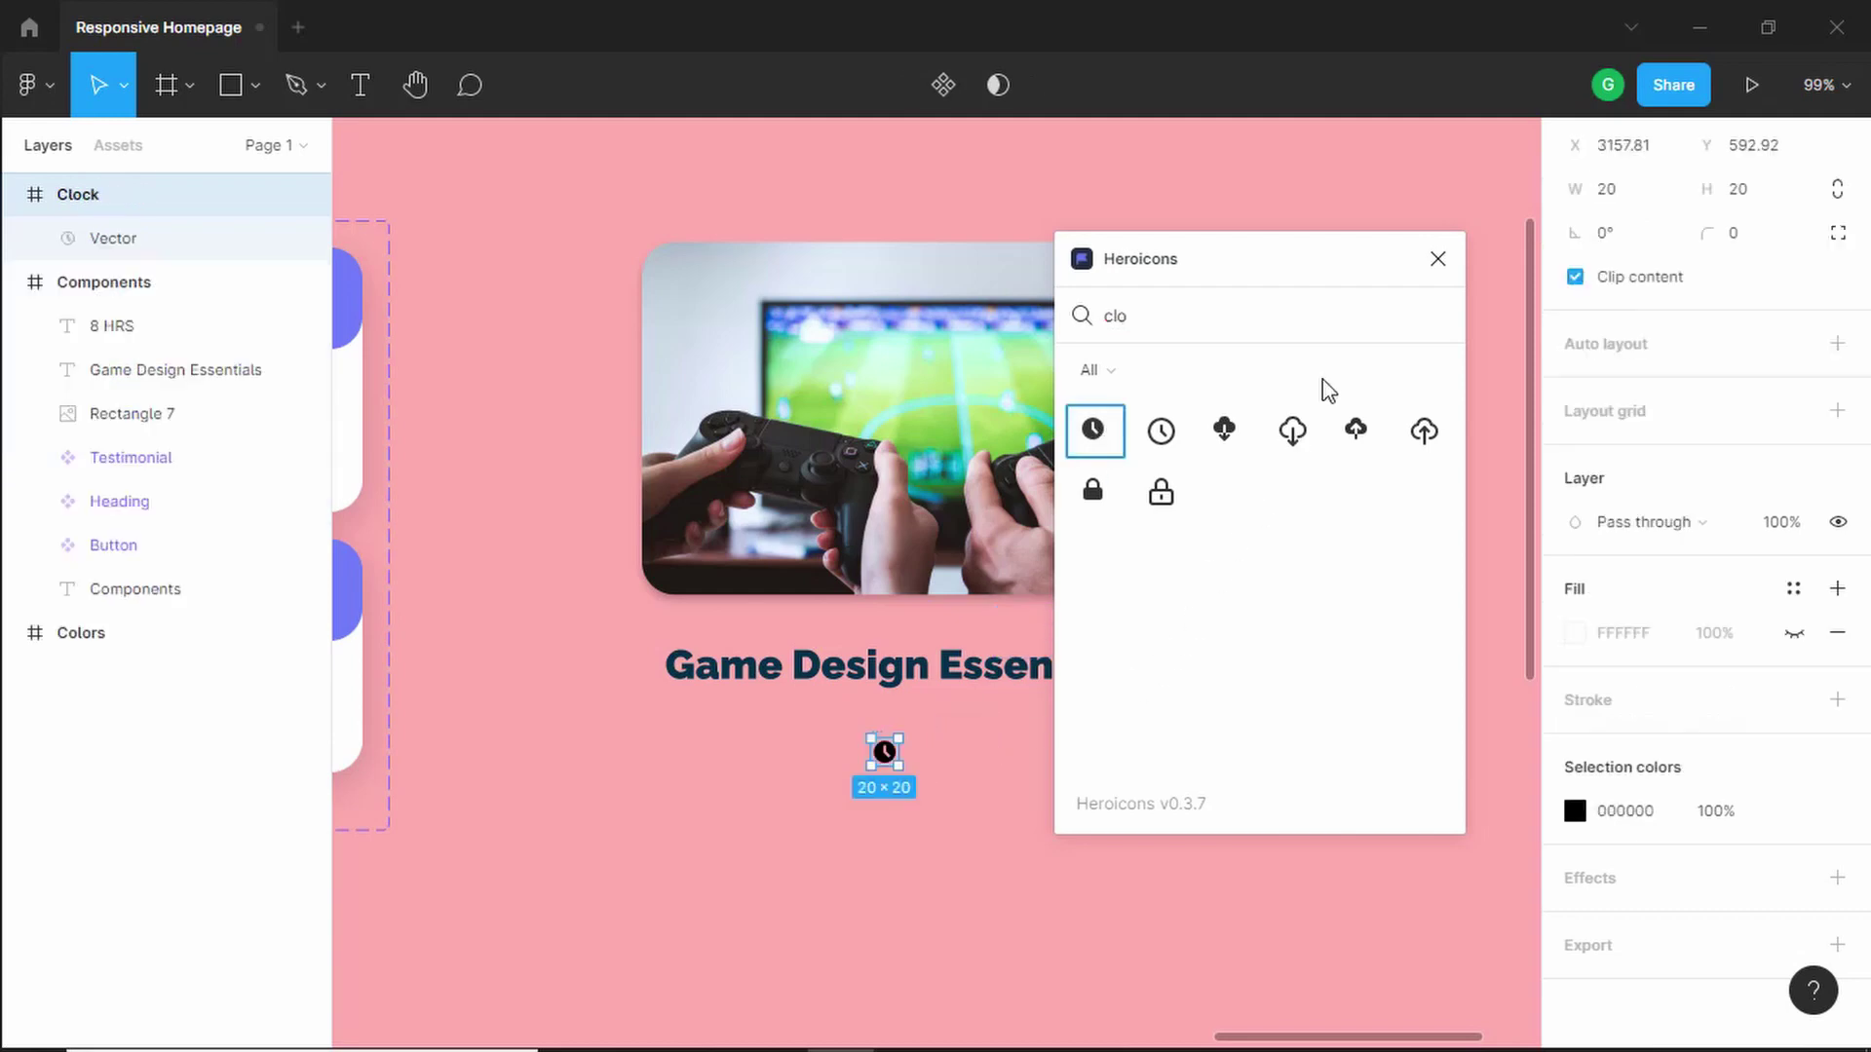
{"action": "left_click", "coordinate": [1438, 259]}
{"action": "left_click", "coordinate": [1575, 813]}
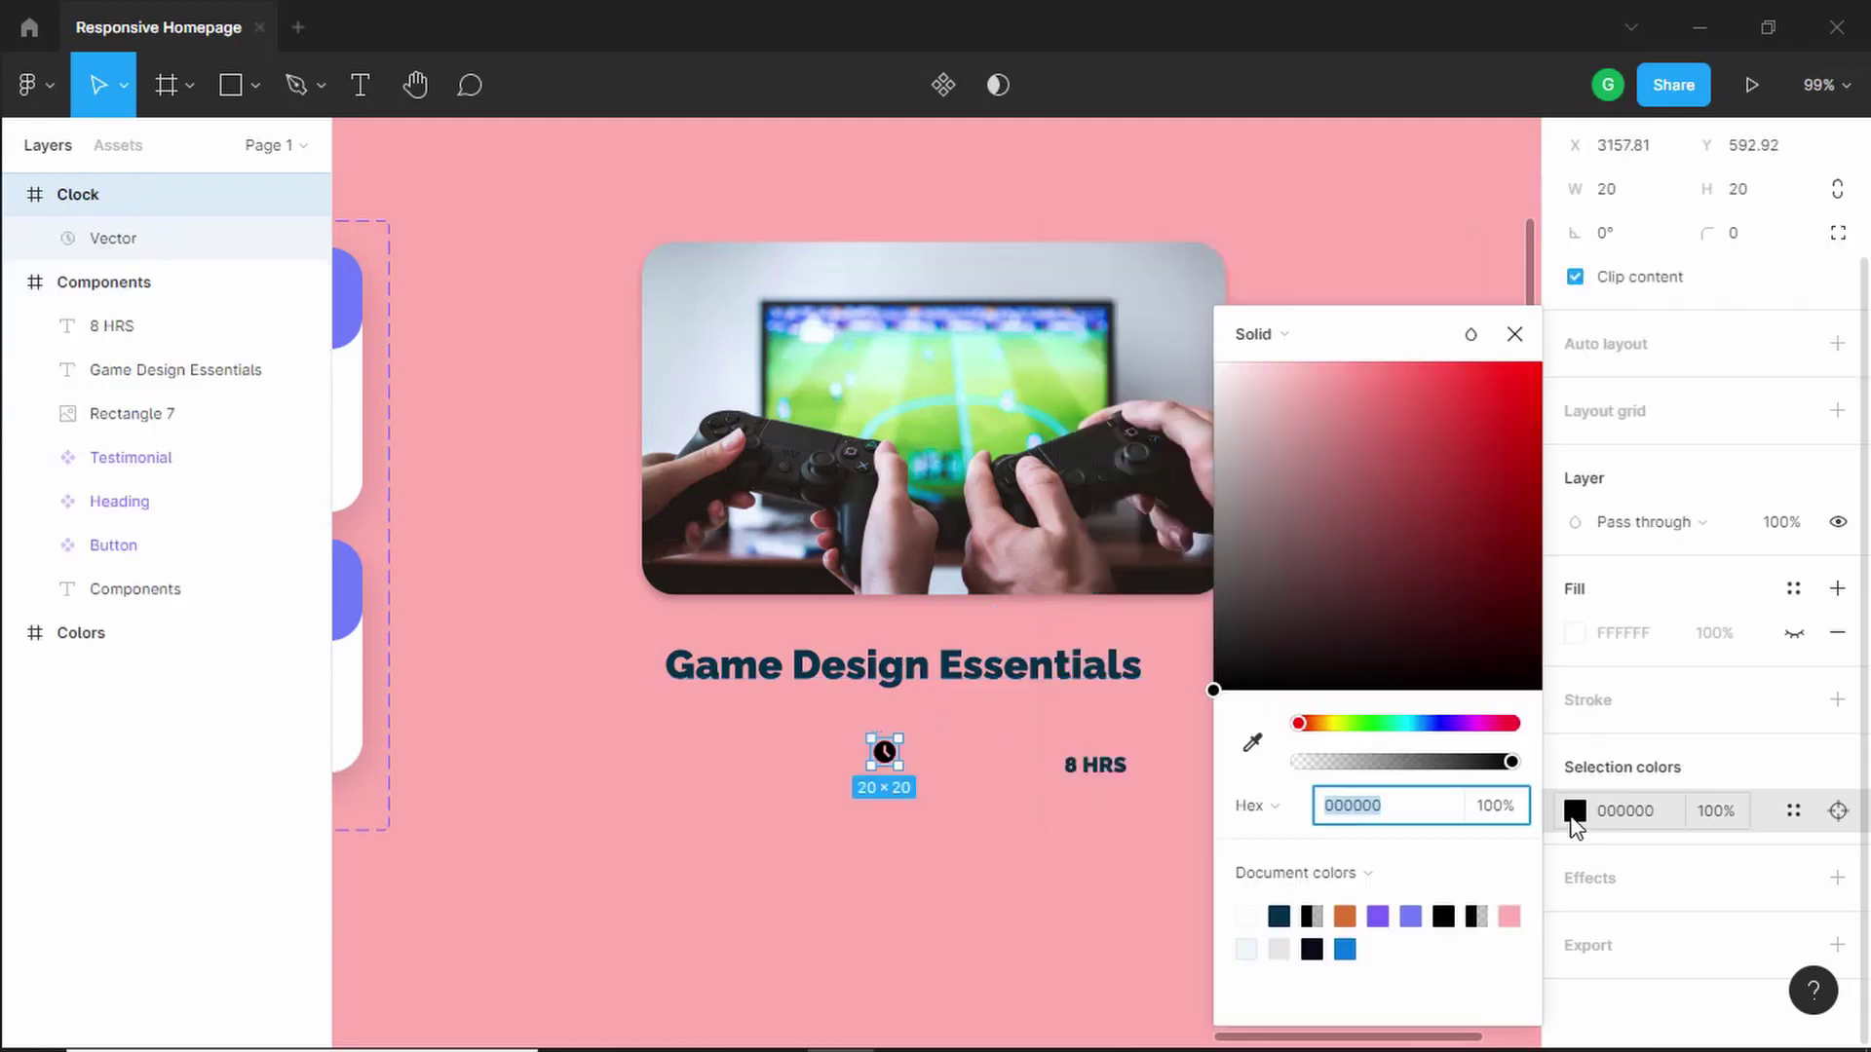
{"action": "left_click", "coordinate": [1283, 915]}
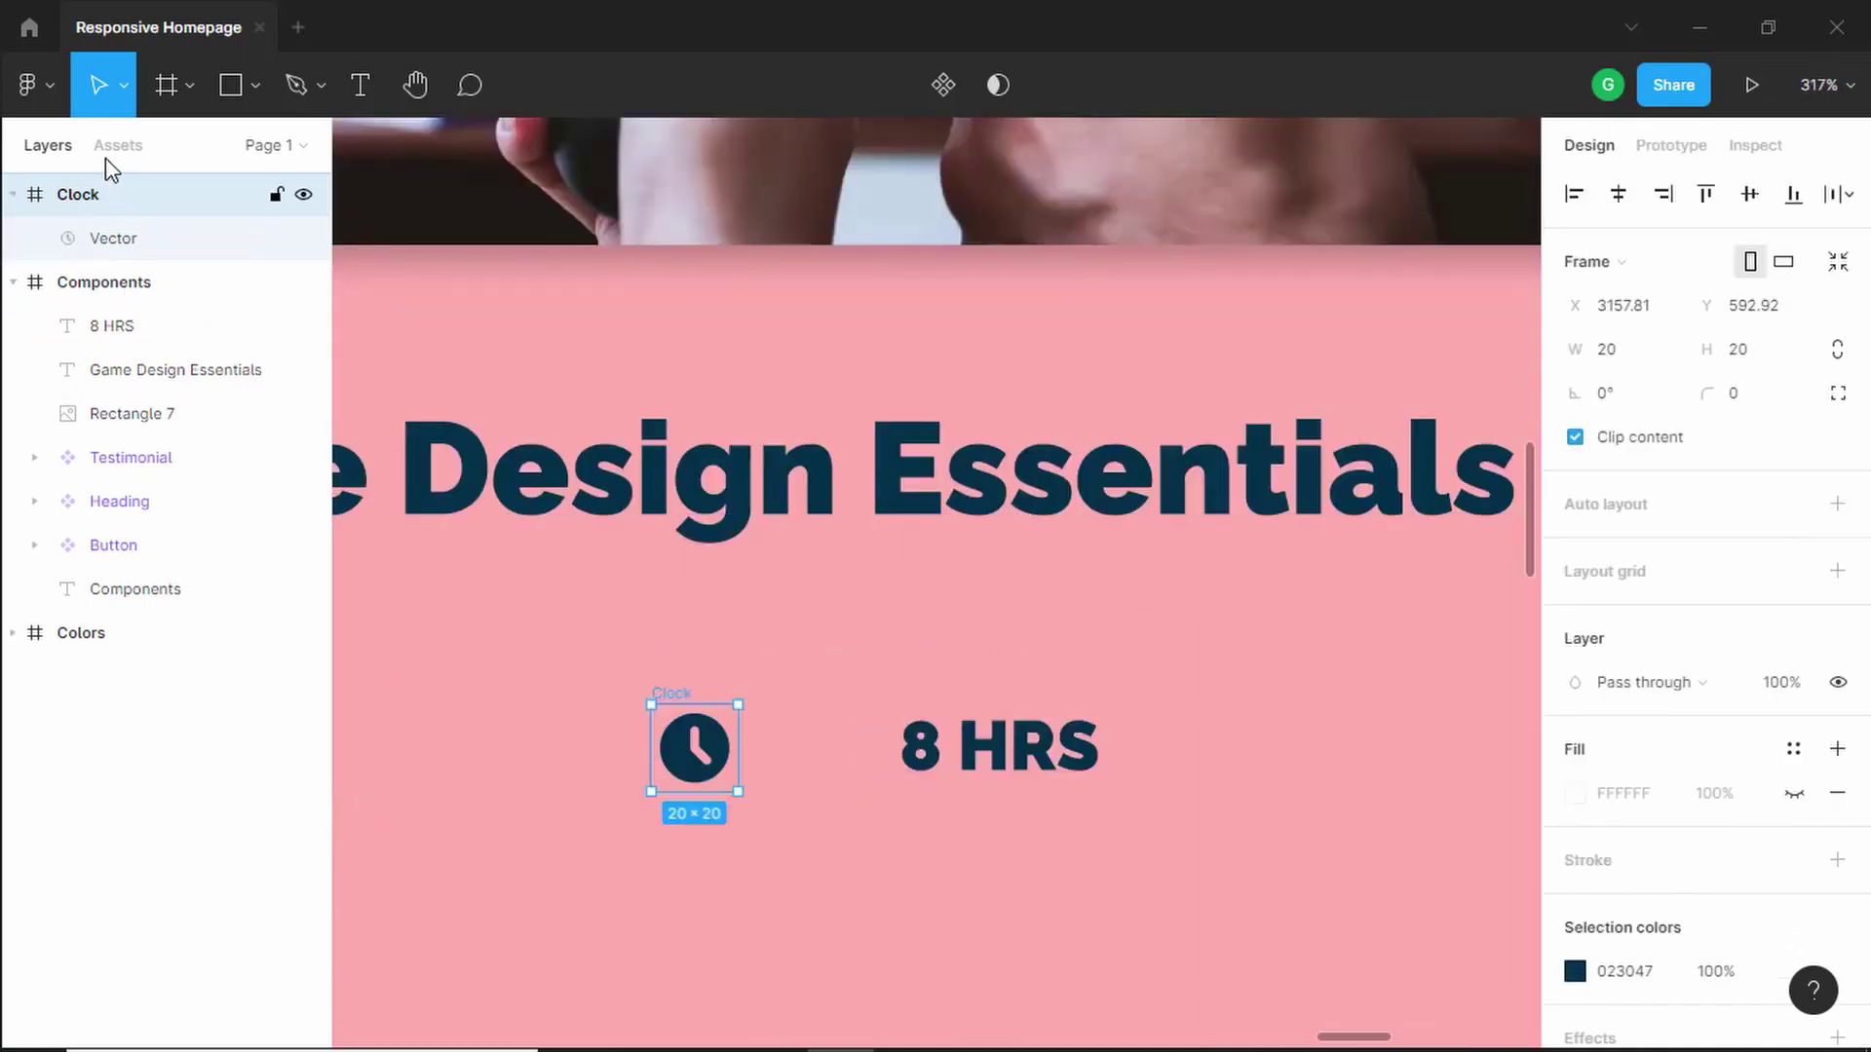
- Move the Clock layer into the Components frame and place the icon just before the "8 HRS" text
{"action": "left_click_drag", "start_coordinate": [90, 207], "coordinate": [116, 307]}
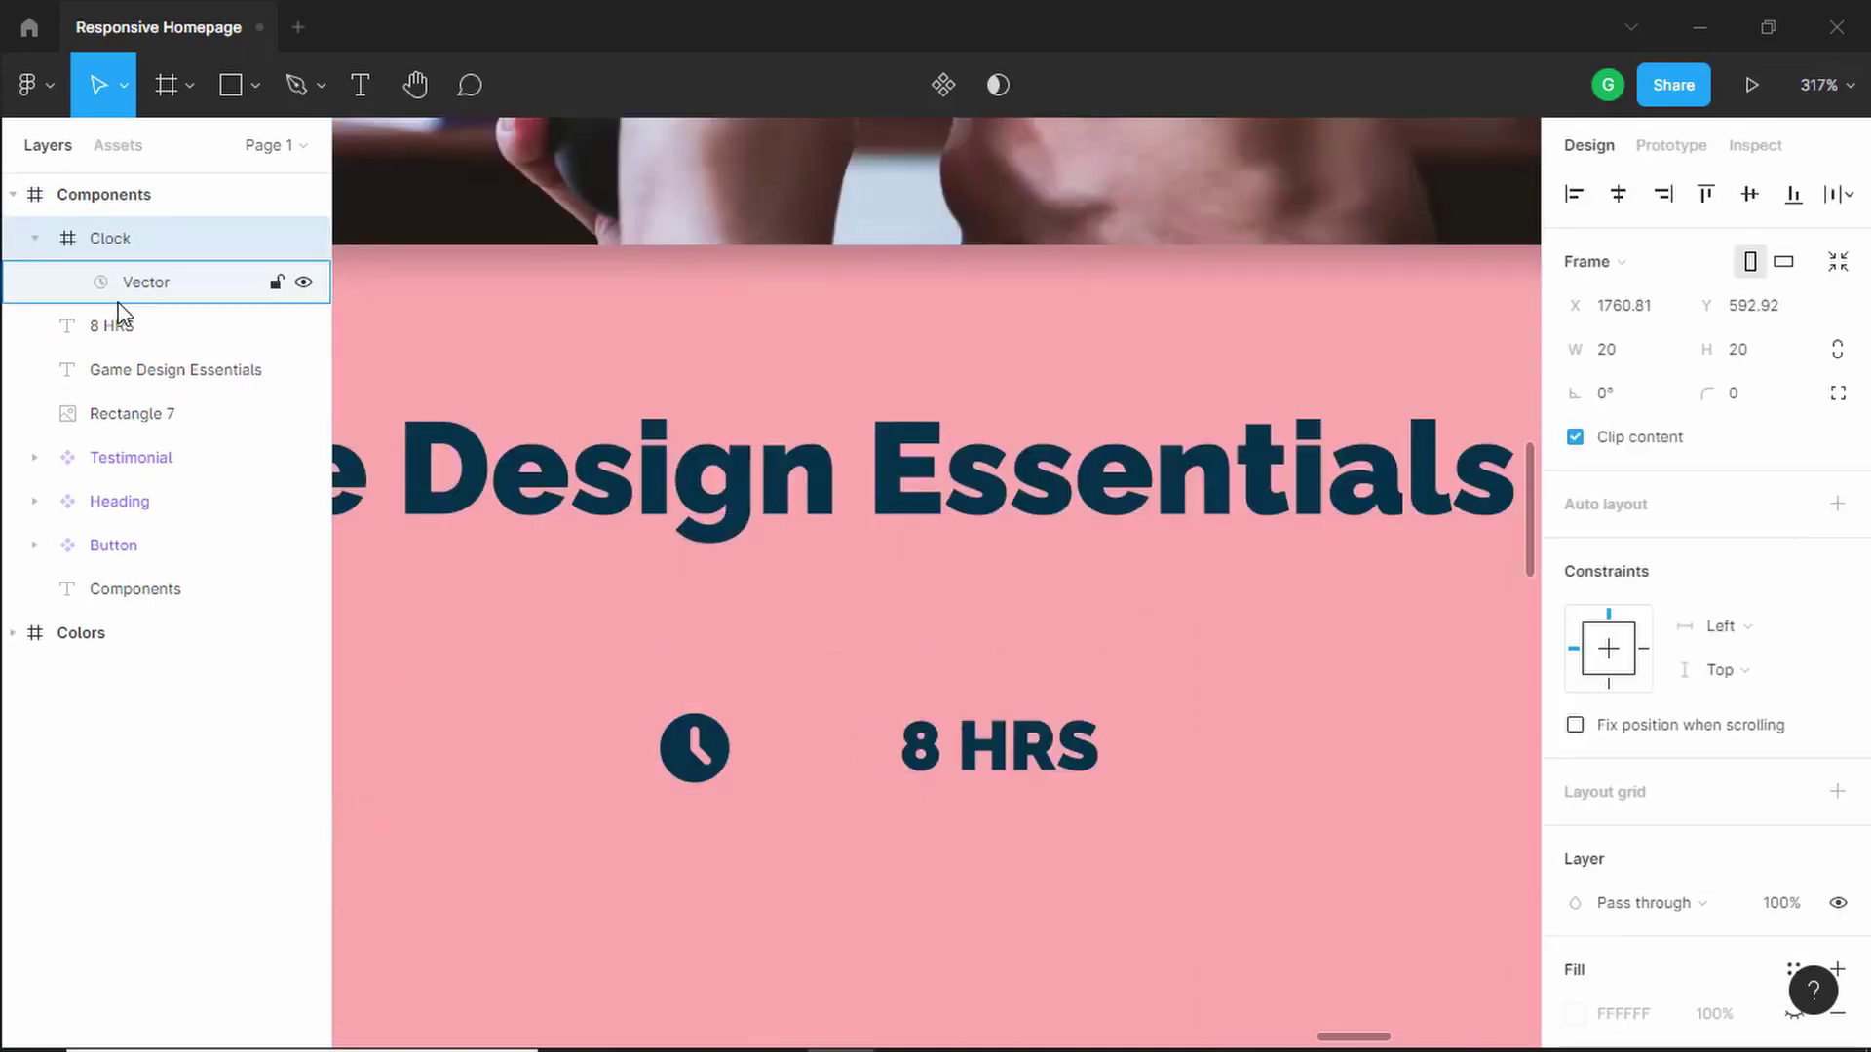
{"action": "scroll", "coordinate": [934, 729], "scroll_direction": "up", "scroll_amount": 2}
{"action": "scroll", "coordinate": [934, 729], "scroll_direction": "down", "scroll_amount": 3}
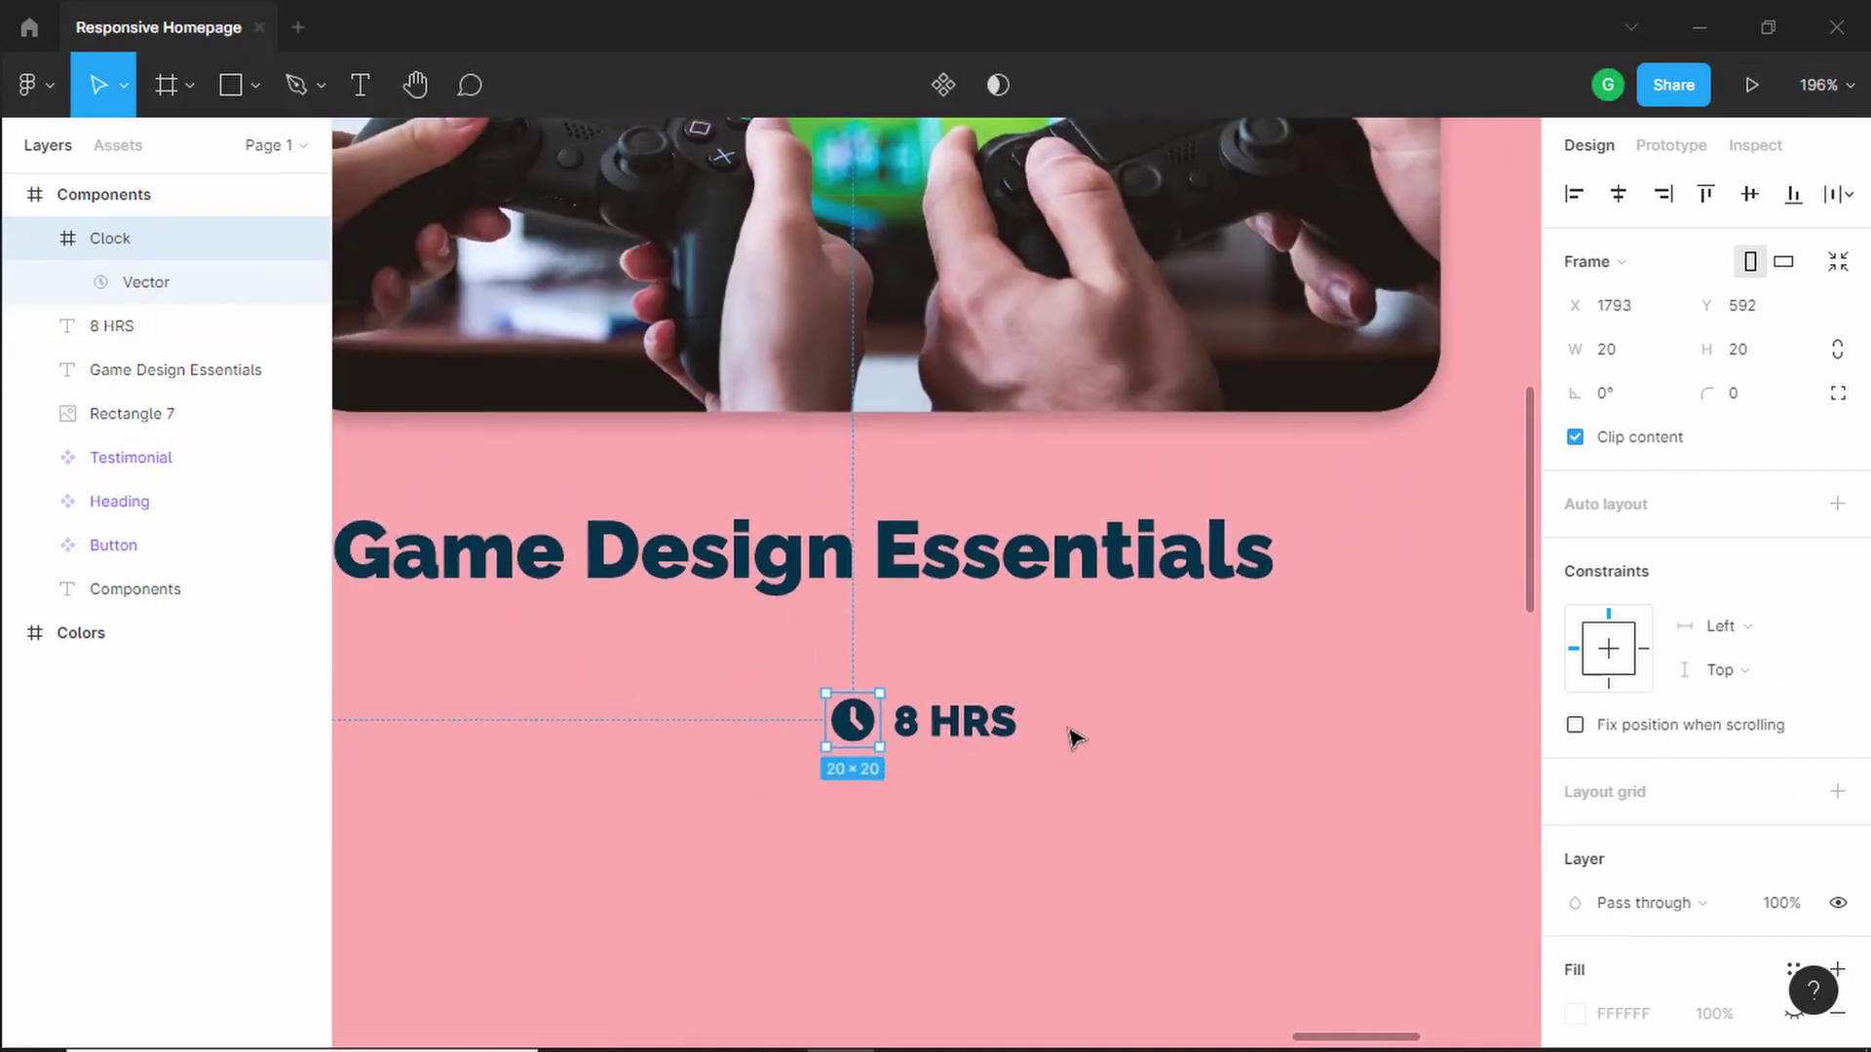
{"action": "left_click", "coordinate": [1069, 735]}
- Combine the clock icon and "8 HRS" text in a horizontal auto layout and center them vertically
{"action": "scroll", "coordinate": [1069, 735], "scroll_direction": "up", "scroll_amount": 3}
{"action": "left_click", "coordinate": [955, 719]}
{"action": "left_click", "coordinate": [750, 731], "text": "shift"}
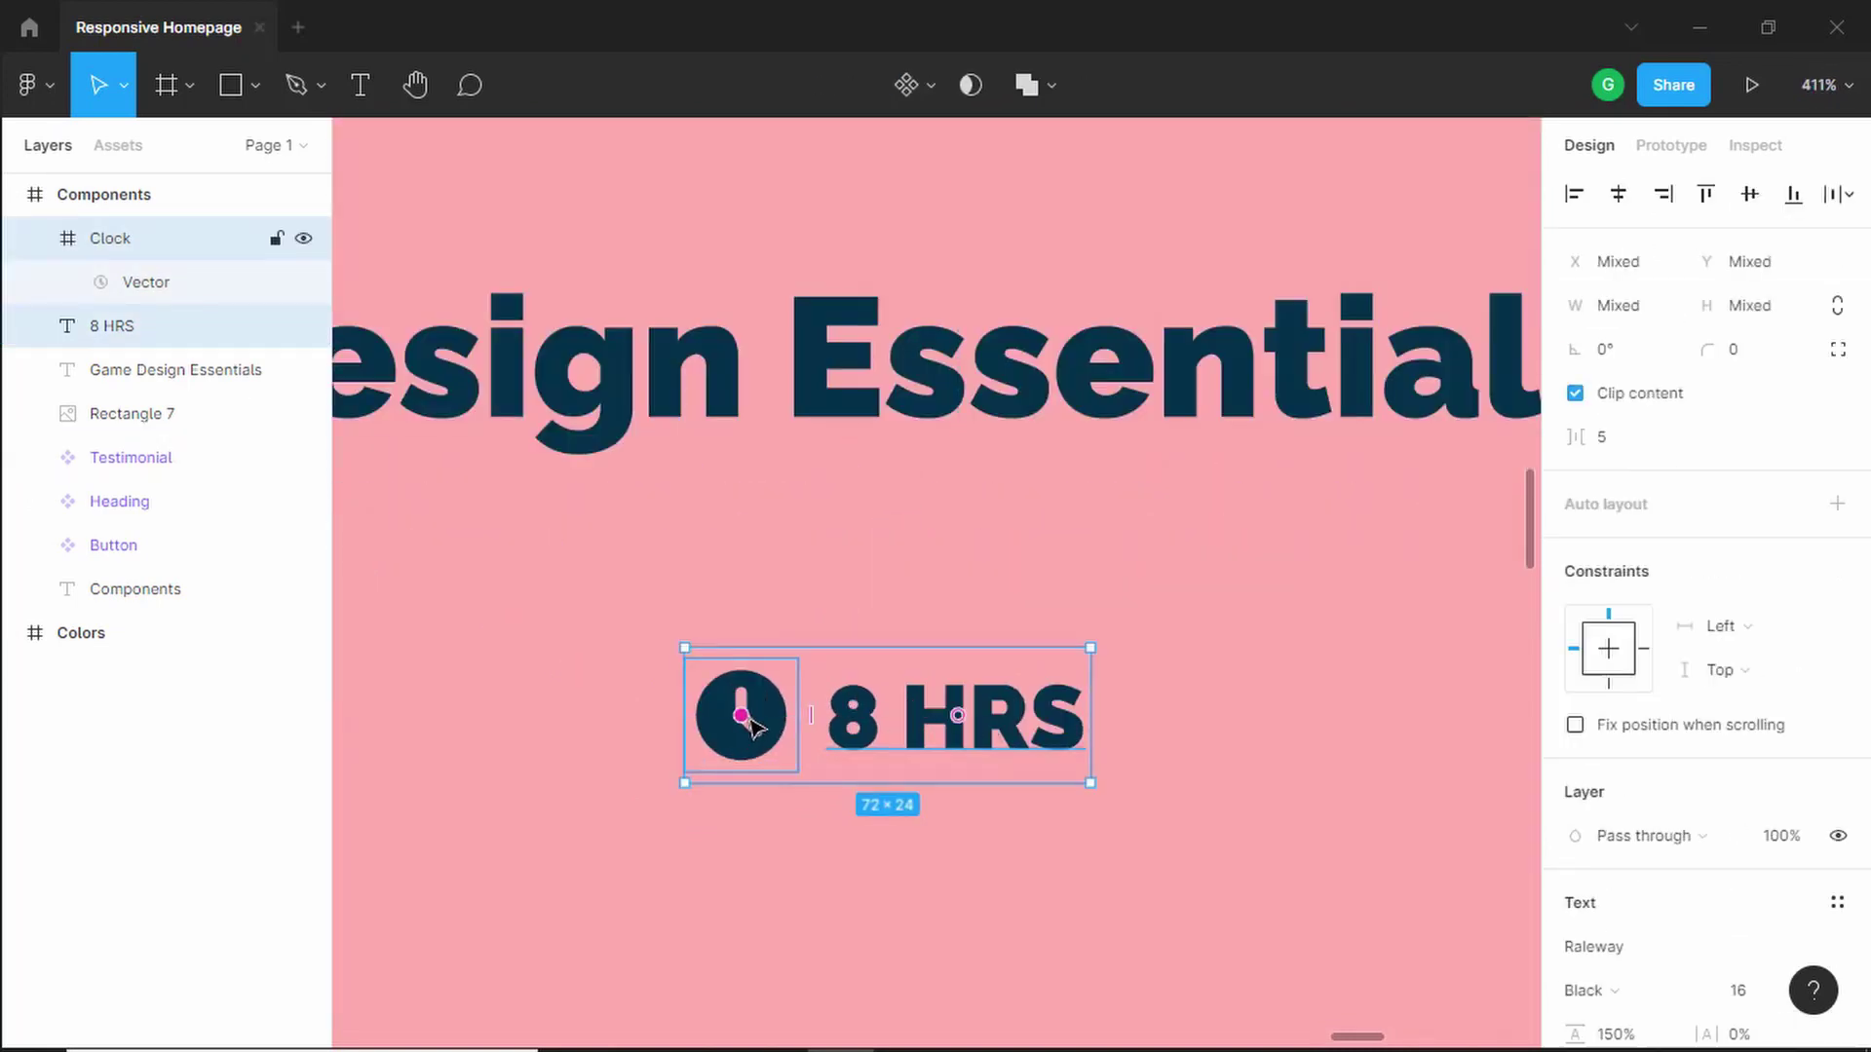
{"action": "right_click", "coordinate": [922, 729]}
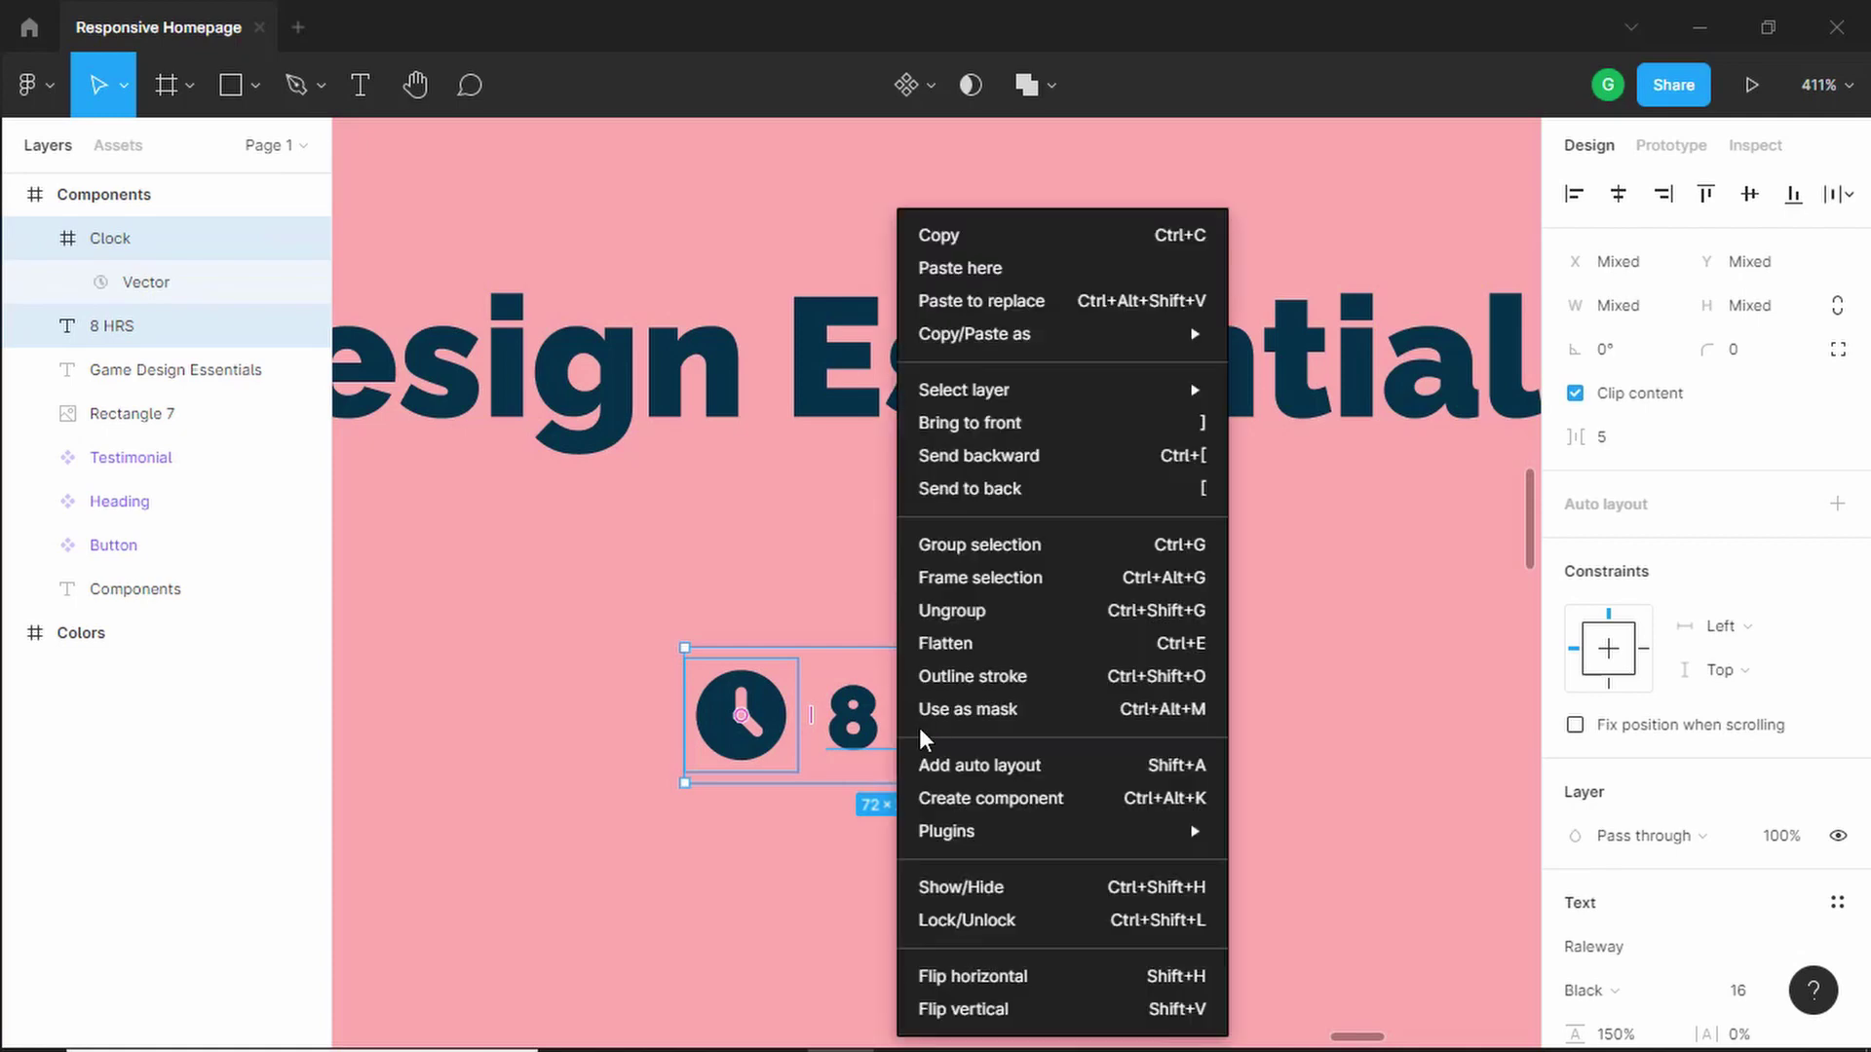
{"action": "left_click", "coordinate": [1031, 767]}
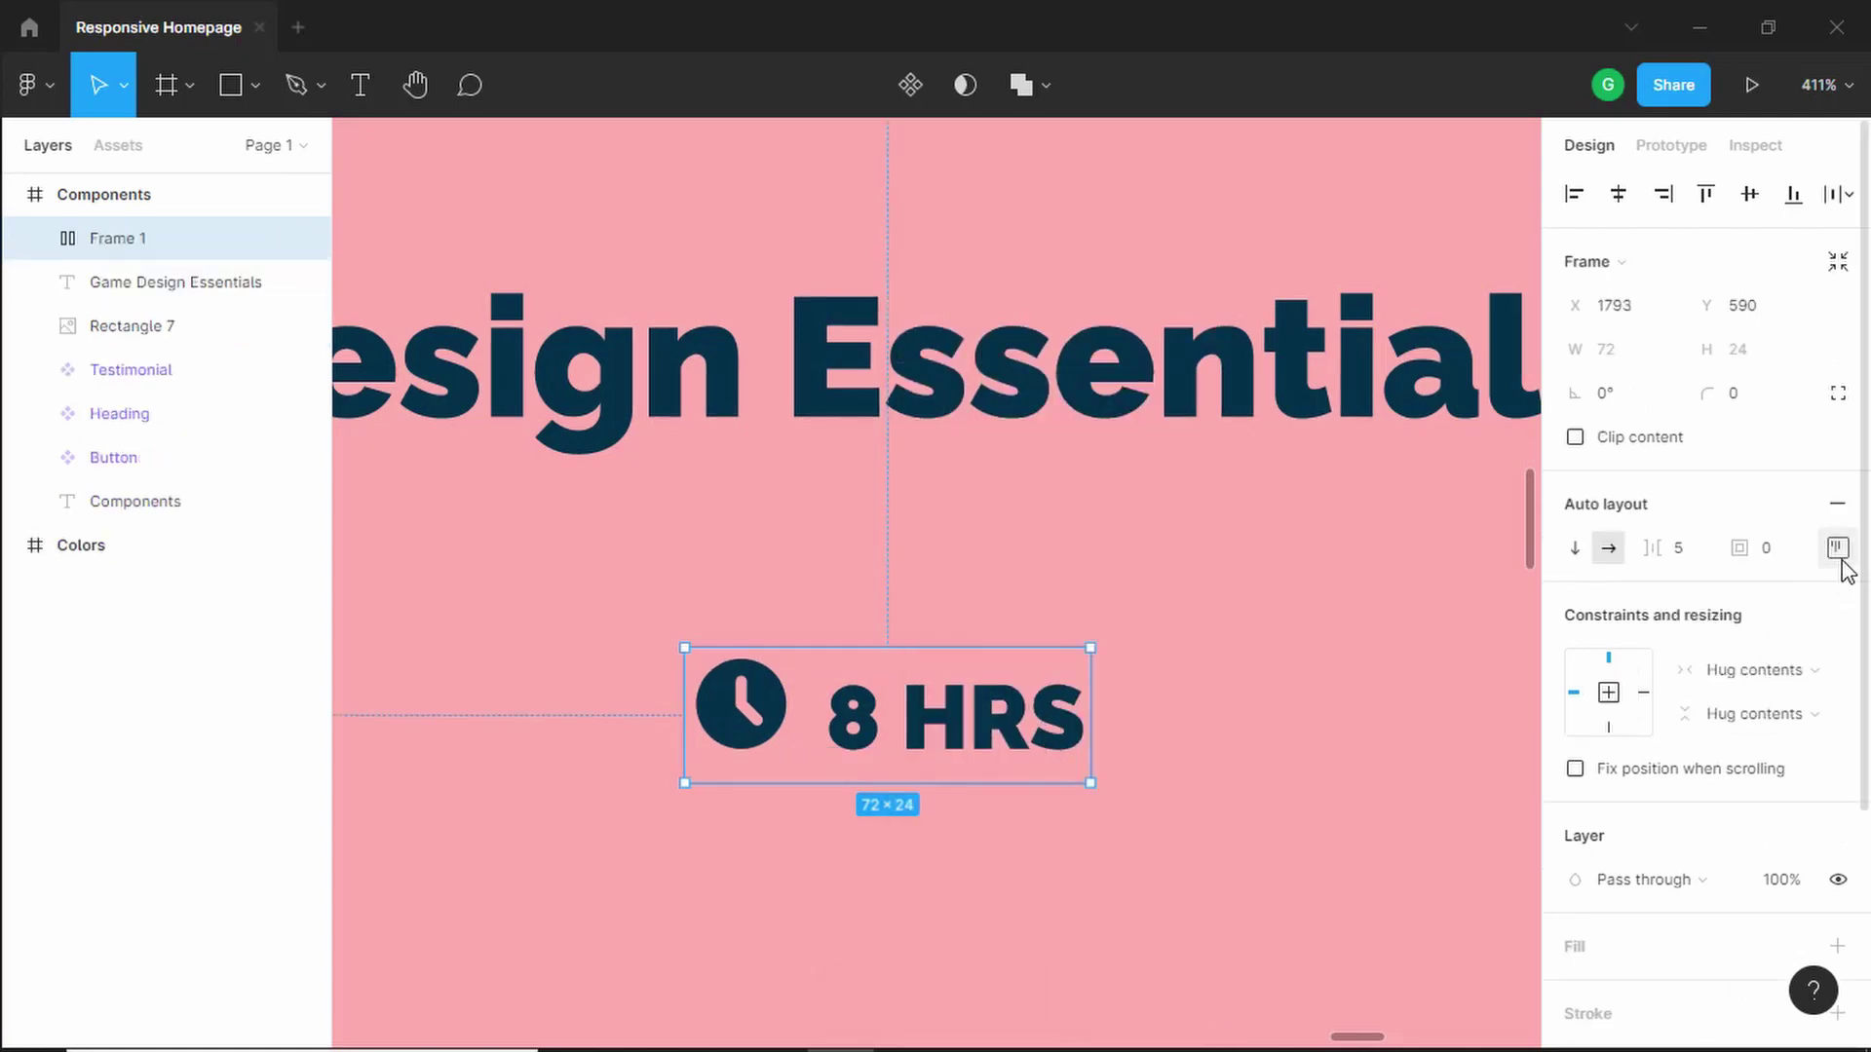
{"action": "left_click", "coordinate": [1841, 558]}
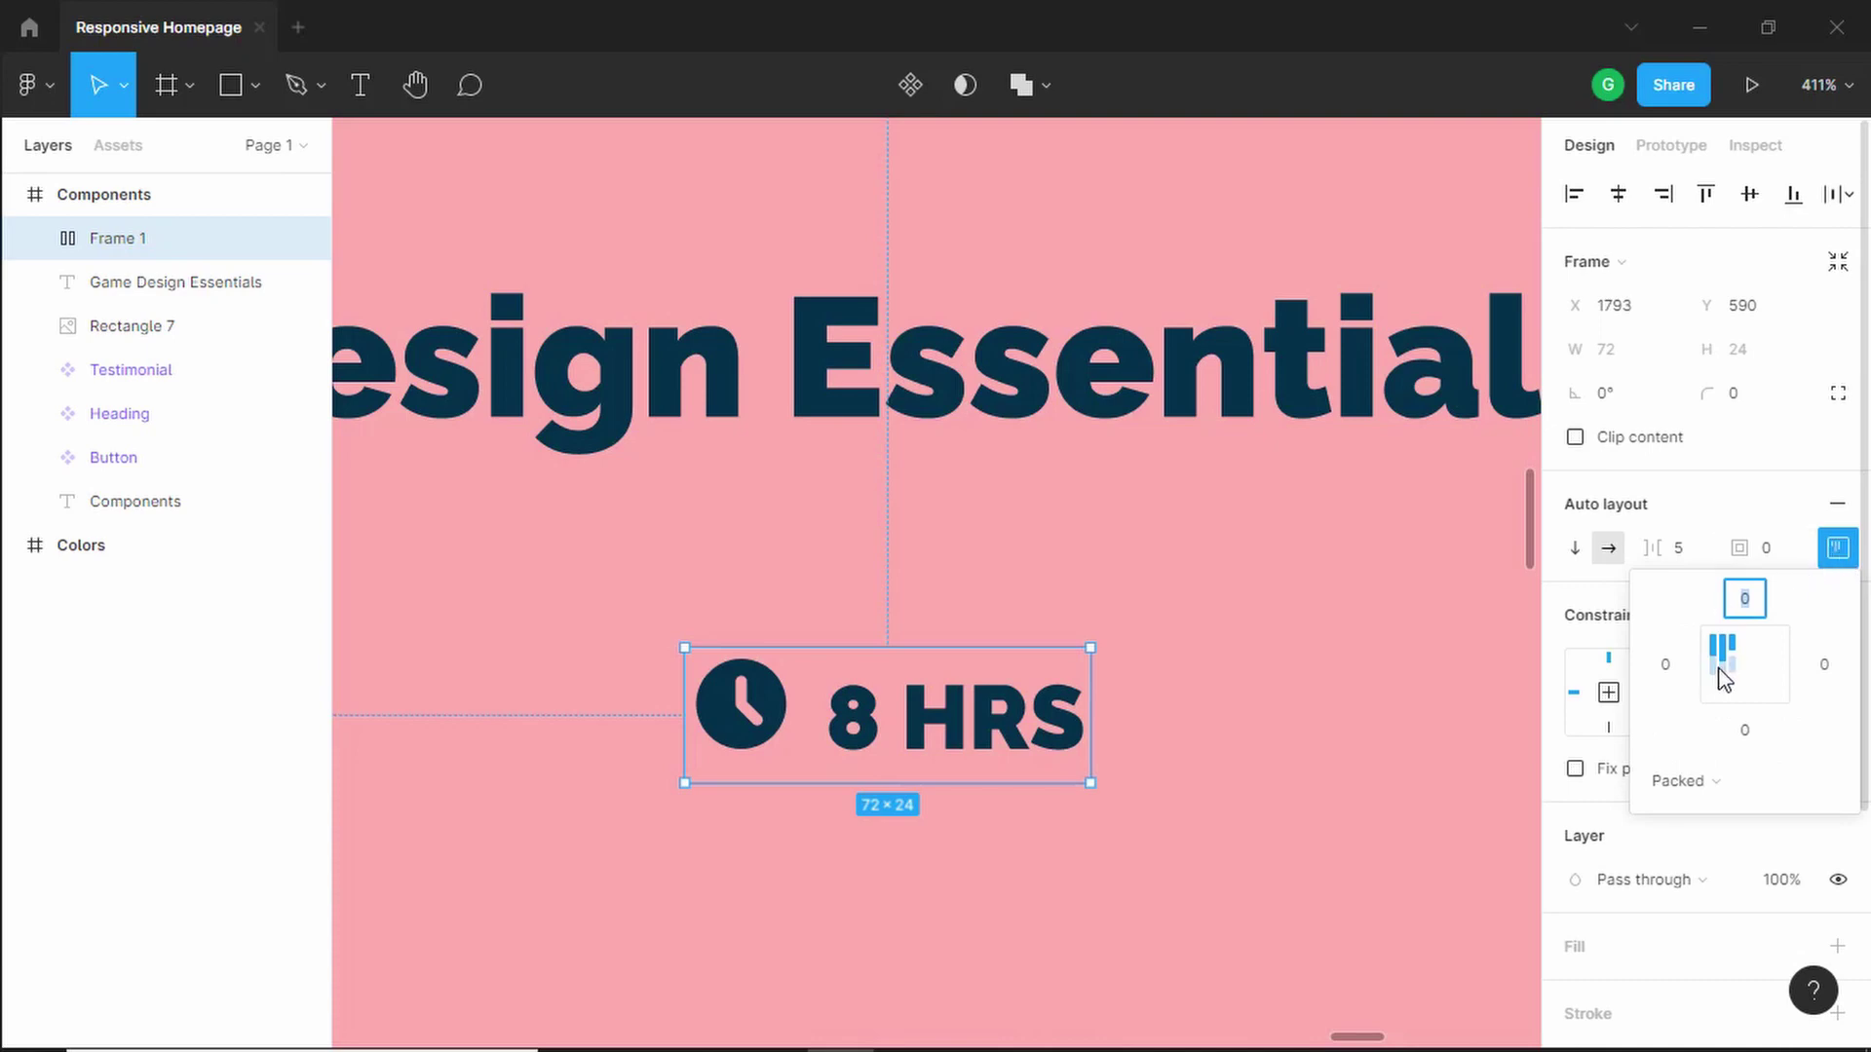
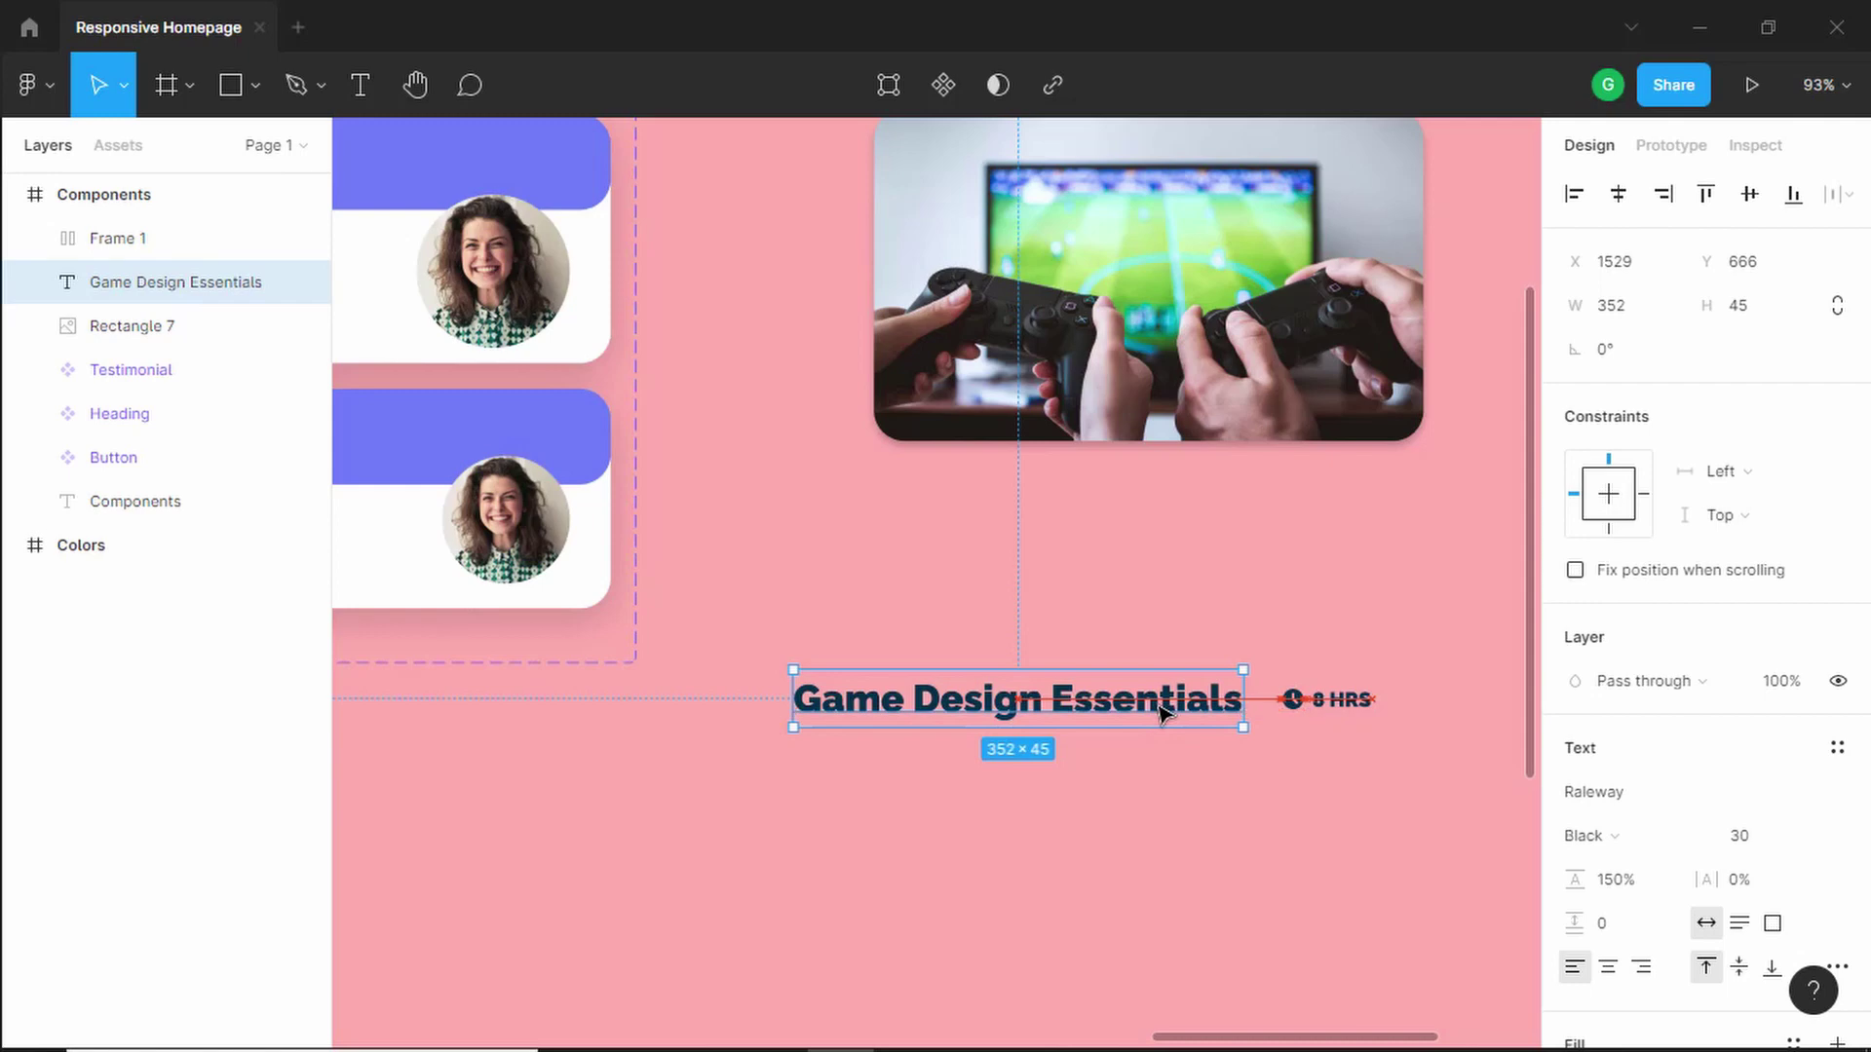
- Combine the "Game Design Essentials" title and the clock-and-hours label in a horizontal auto layout, centered vertically
{"action": "left_click", "coordinate": [1353, 707], "text": "shift"}
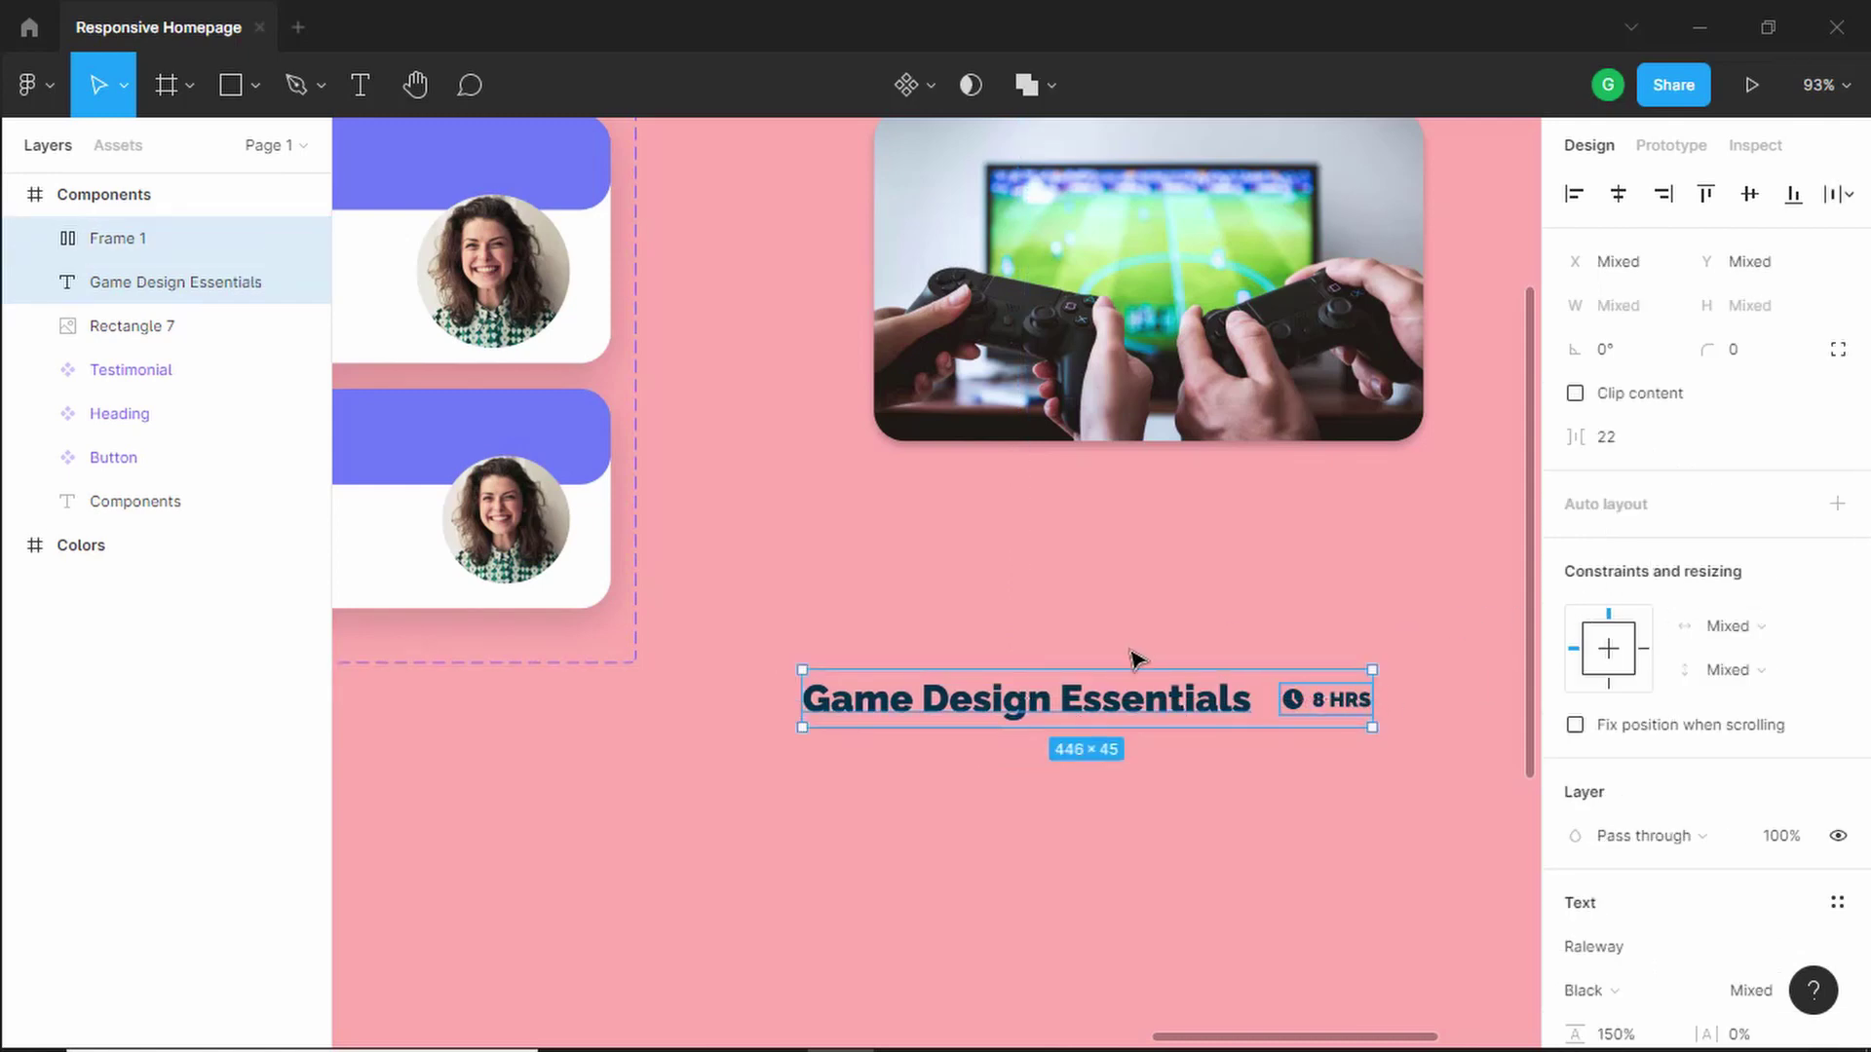
{"action": "right_click", "coordinate": [1023, 700]}
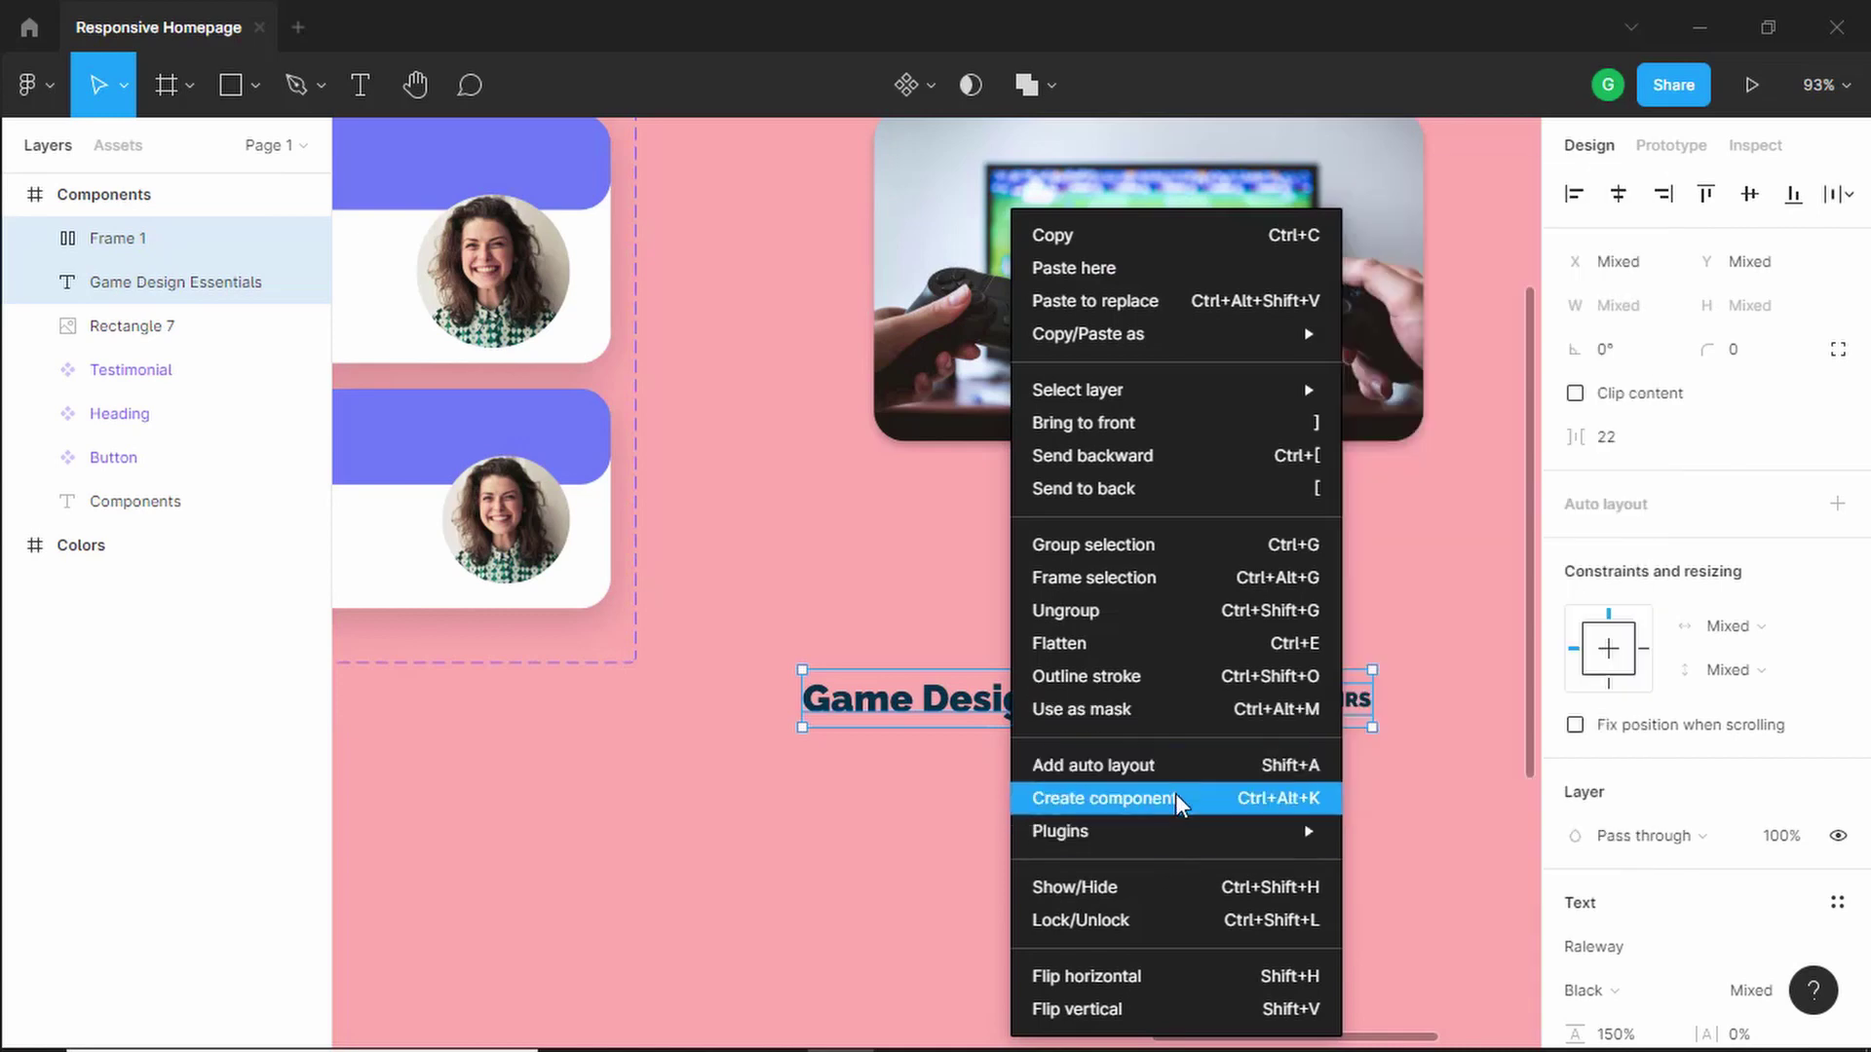
{"action": "left_click", "coordinate": [1189, 768]}
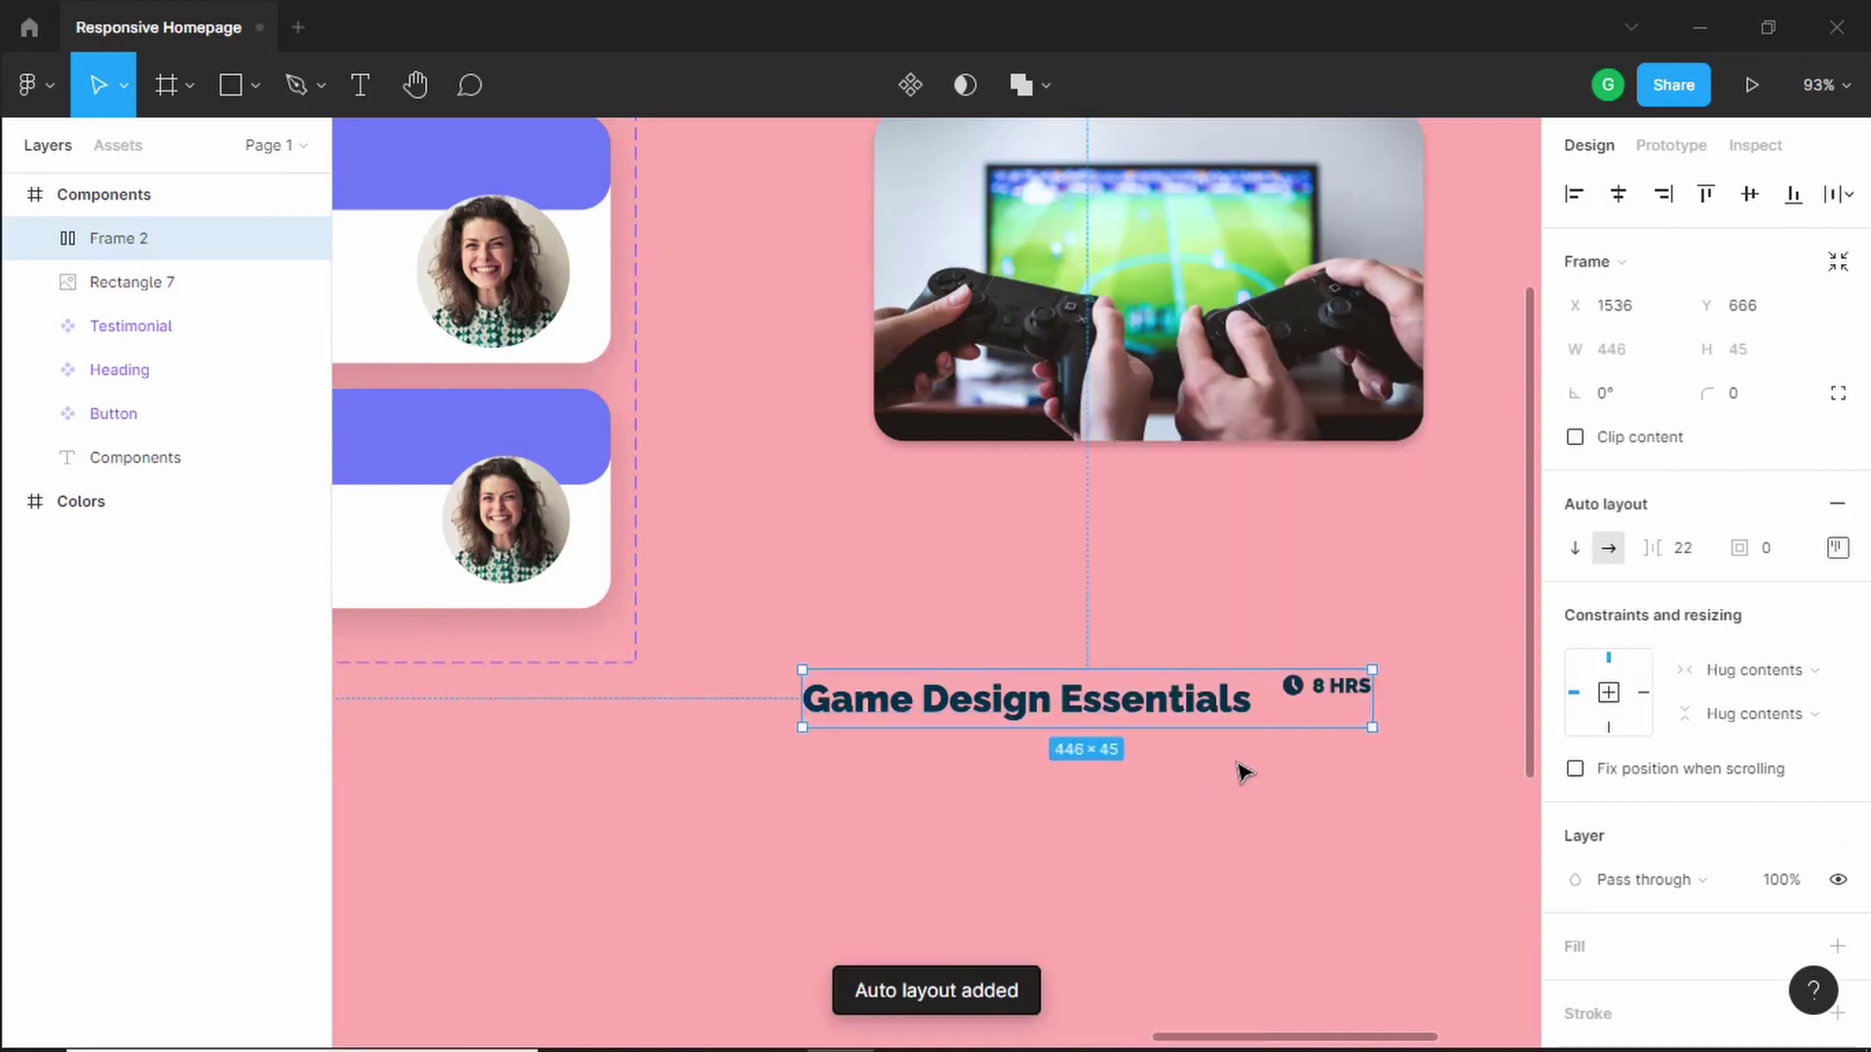
{"action": "left_click", "coordinate": [1840, 551]}
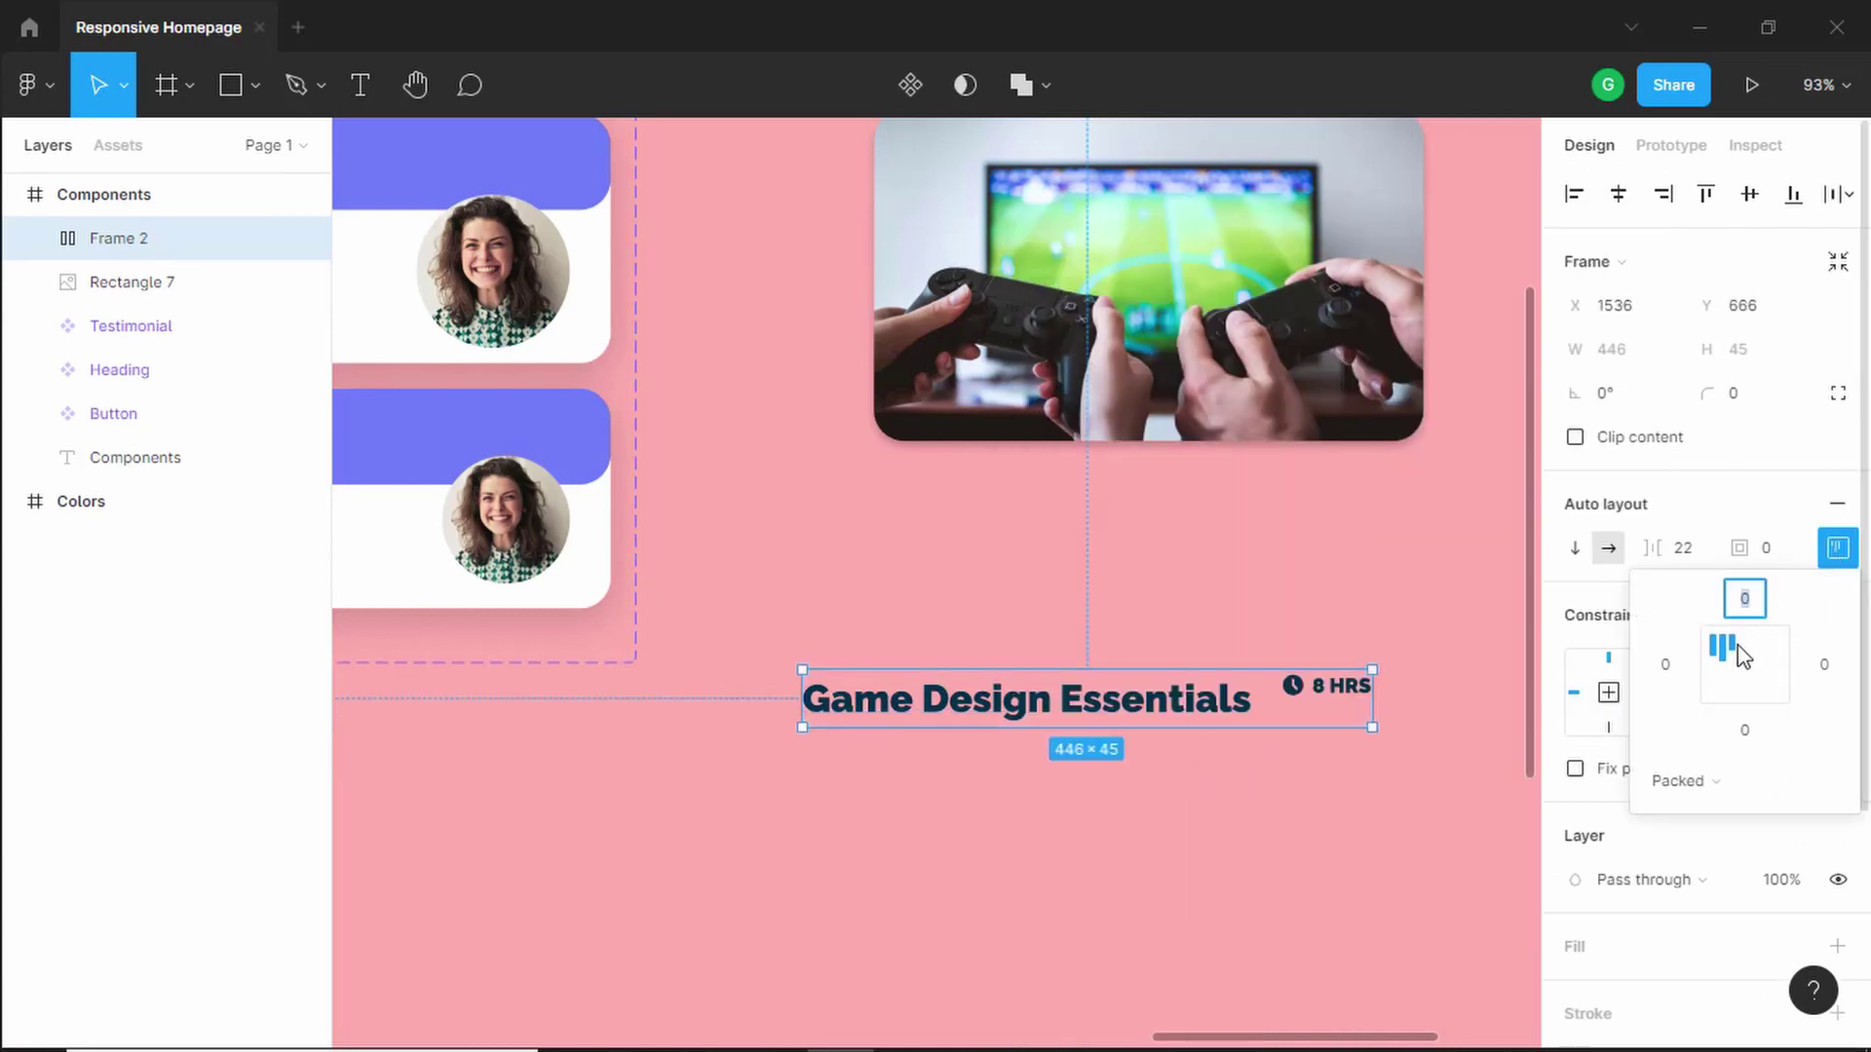
{"action": "left_click", "coordinate": [1723, 672]}
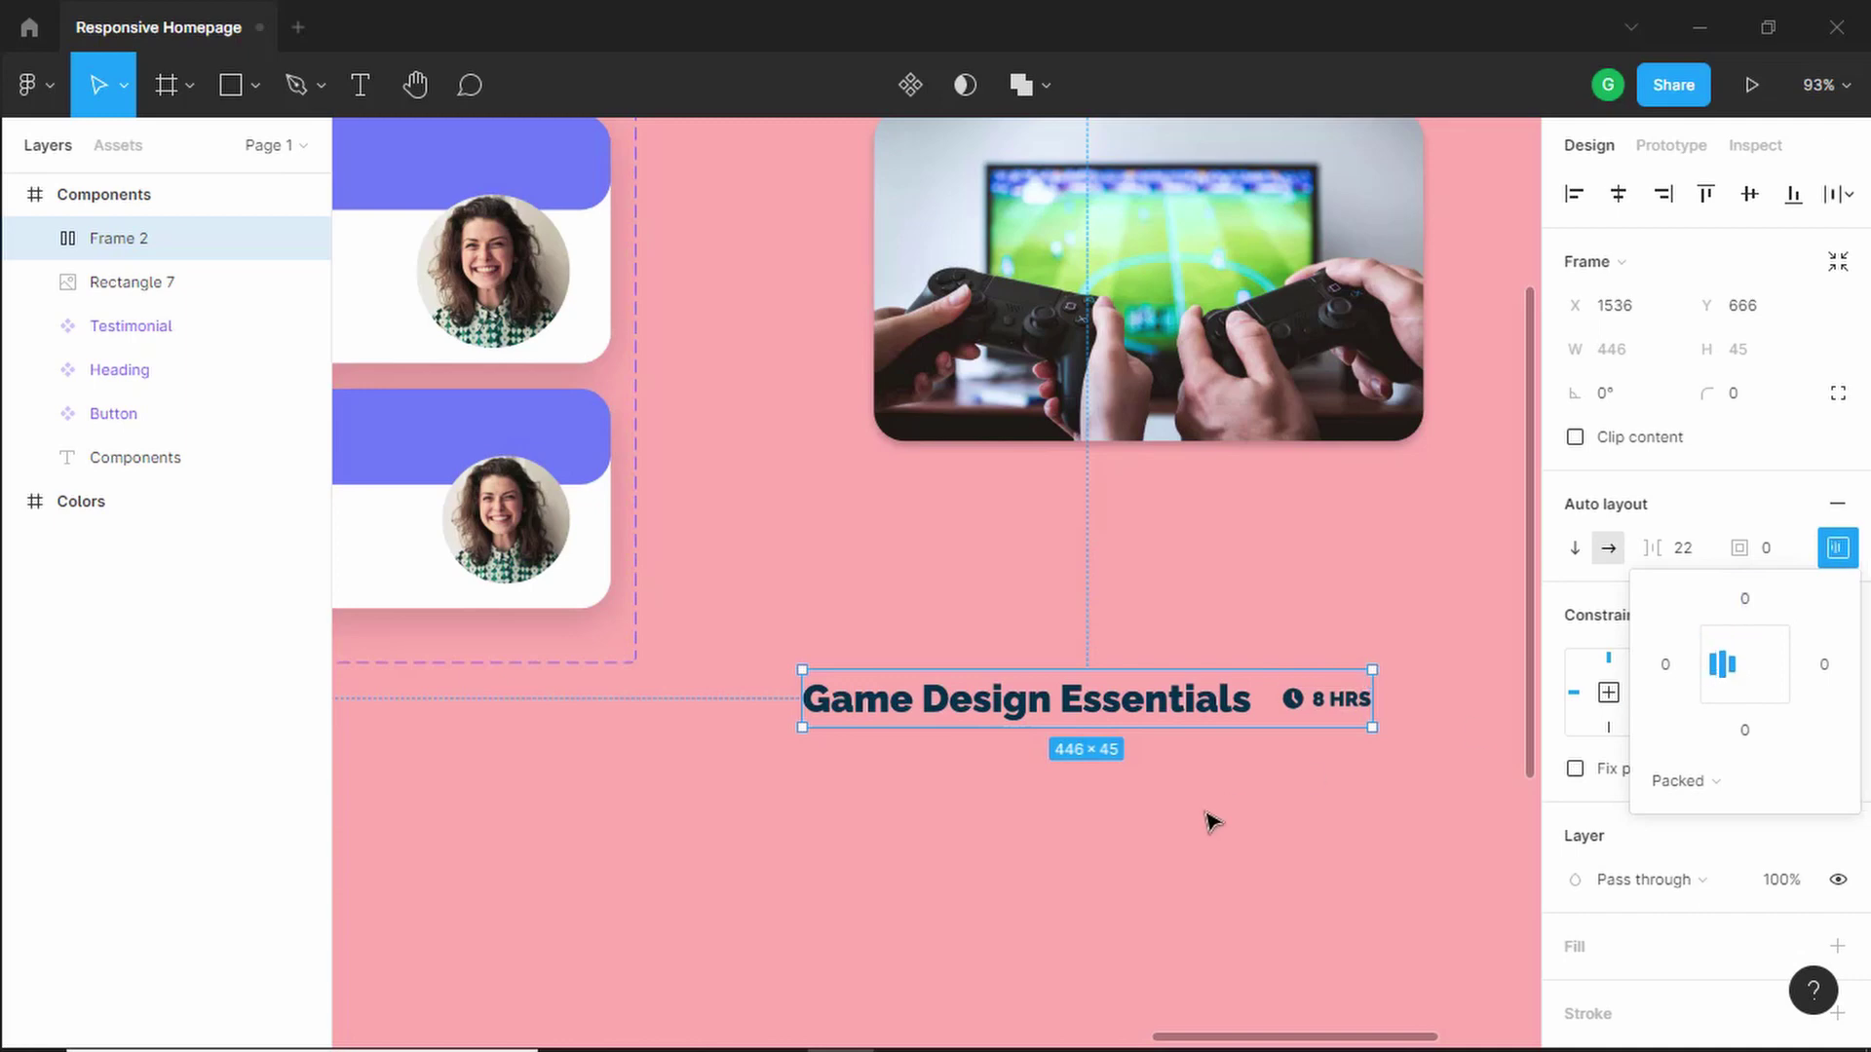
{"action": "left_click", "coordinate": [1208, 818]}
- Rename the new auto layout frame as "Title and Duration"
{"action": "left_click", "coordinate": [1069, 648]}
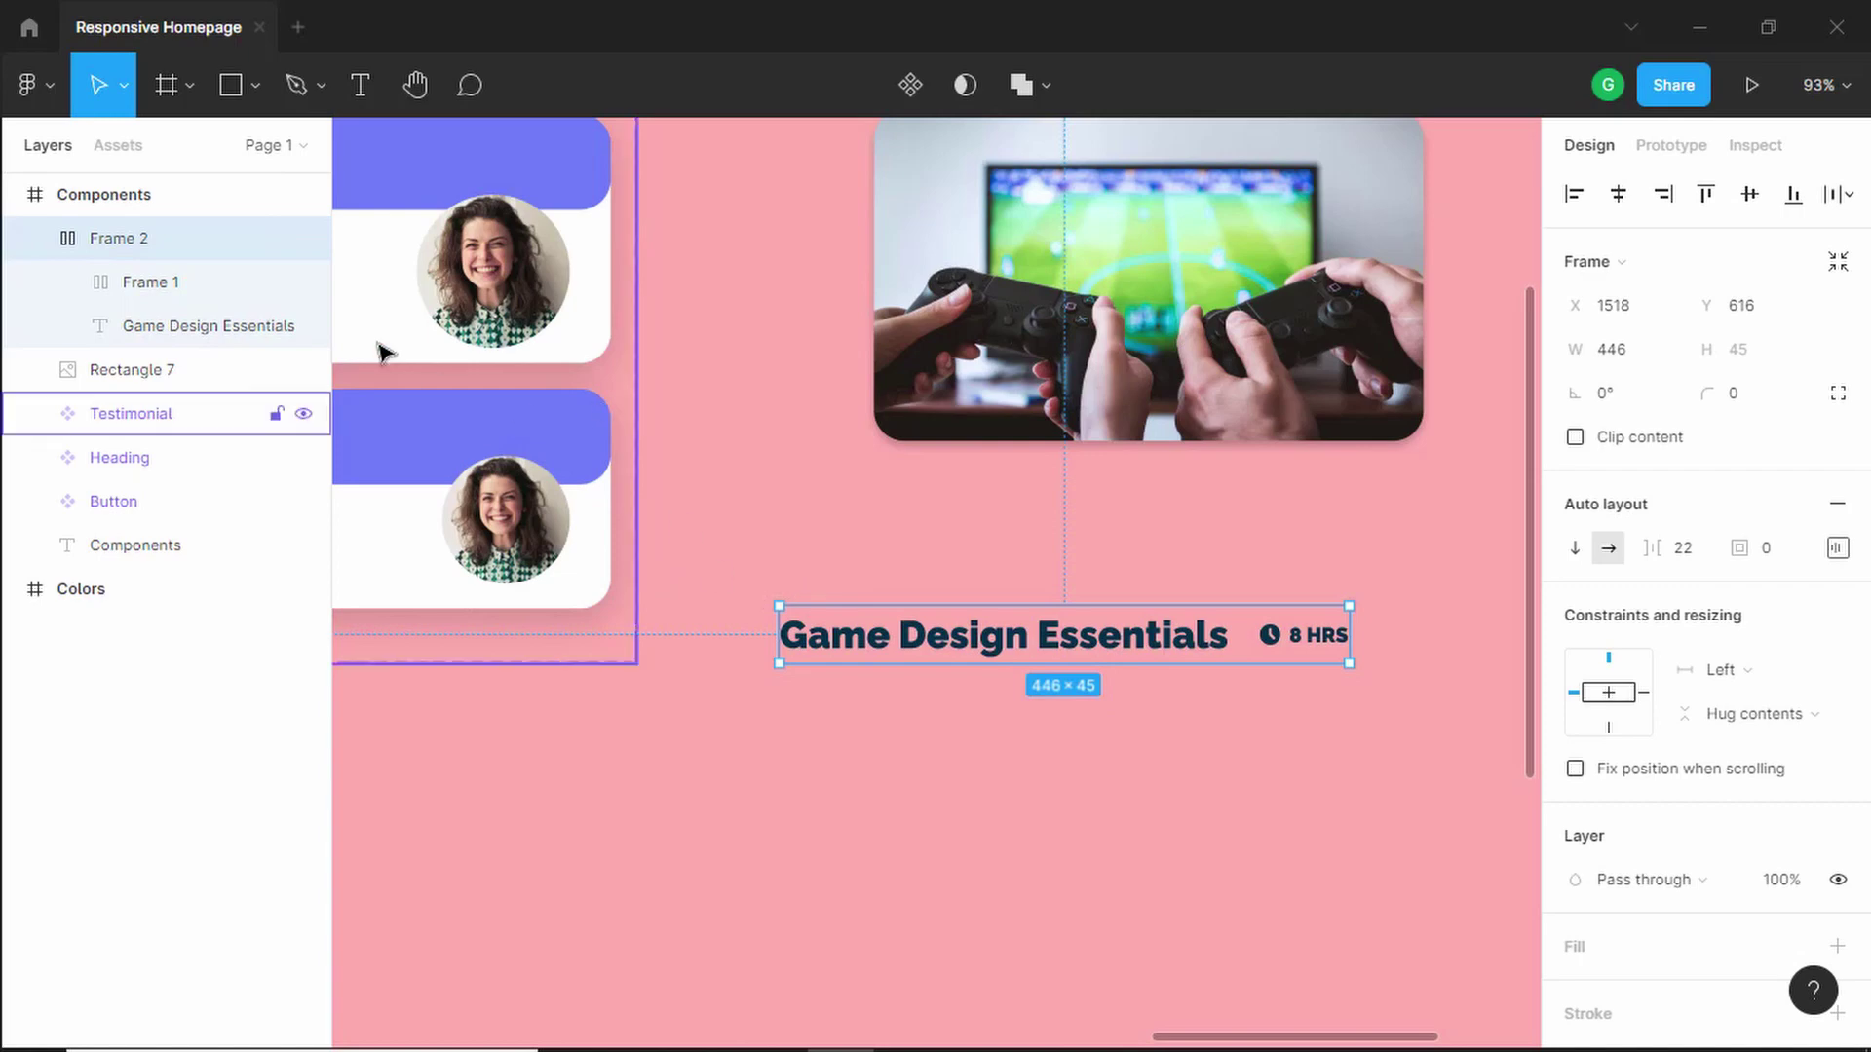
{"action": "double_click", "coordinate": [141, 242]}
{"action": "type", "text": "Title and D"}
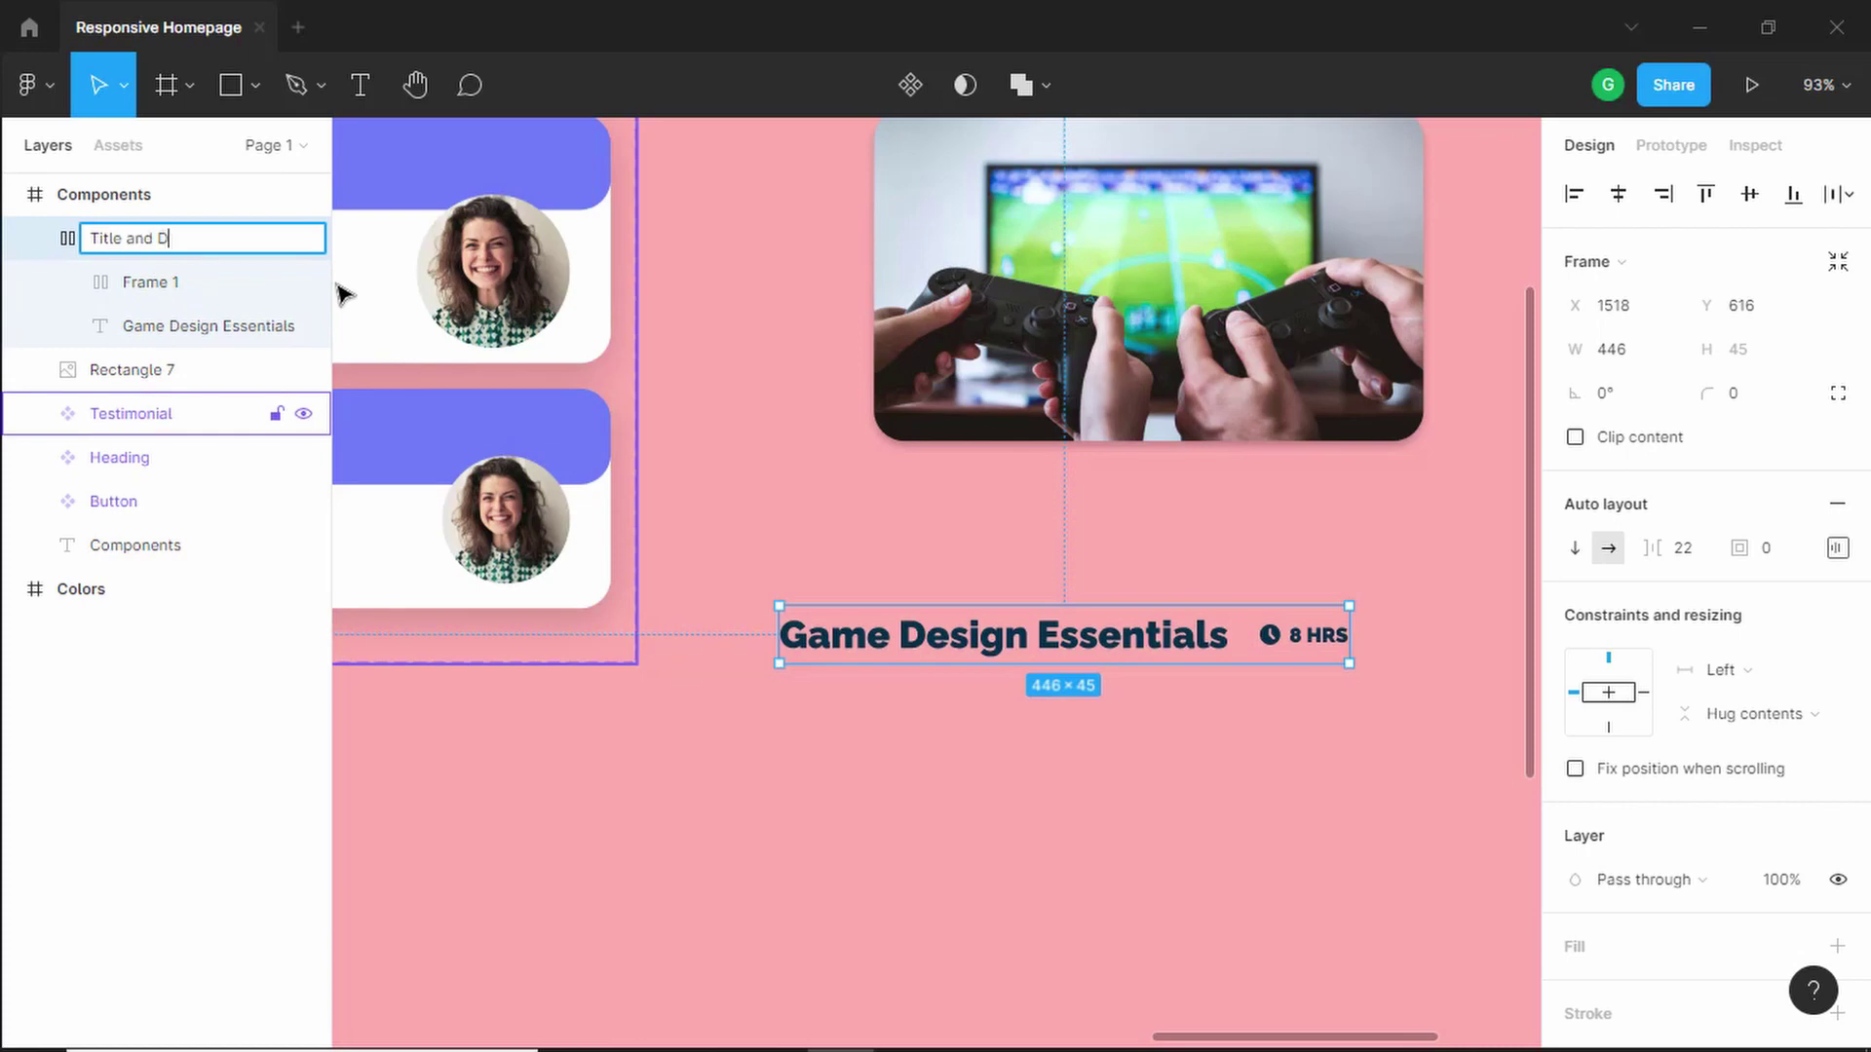
{"action": "type", "text": "uration"}
- Test the course title with the extra filler text "asdf asd f" and undo it
{"action": "left_click", "coordinate": [1221, 636]}
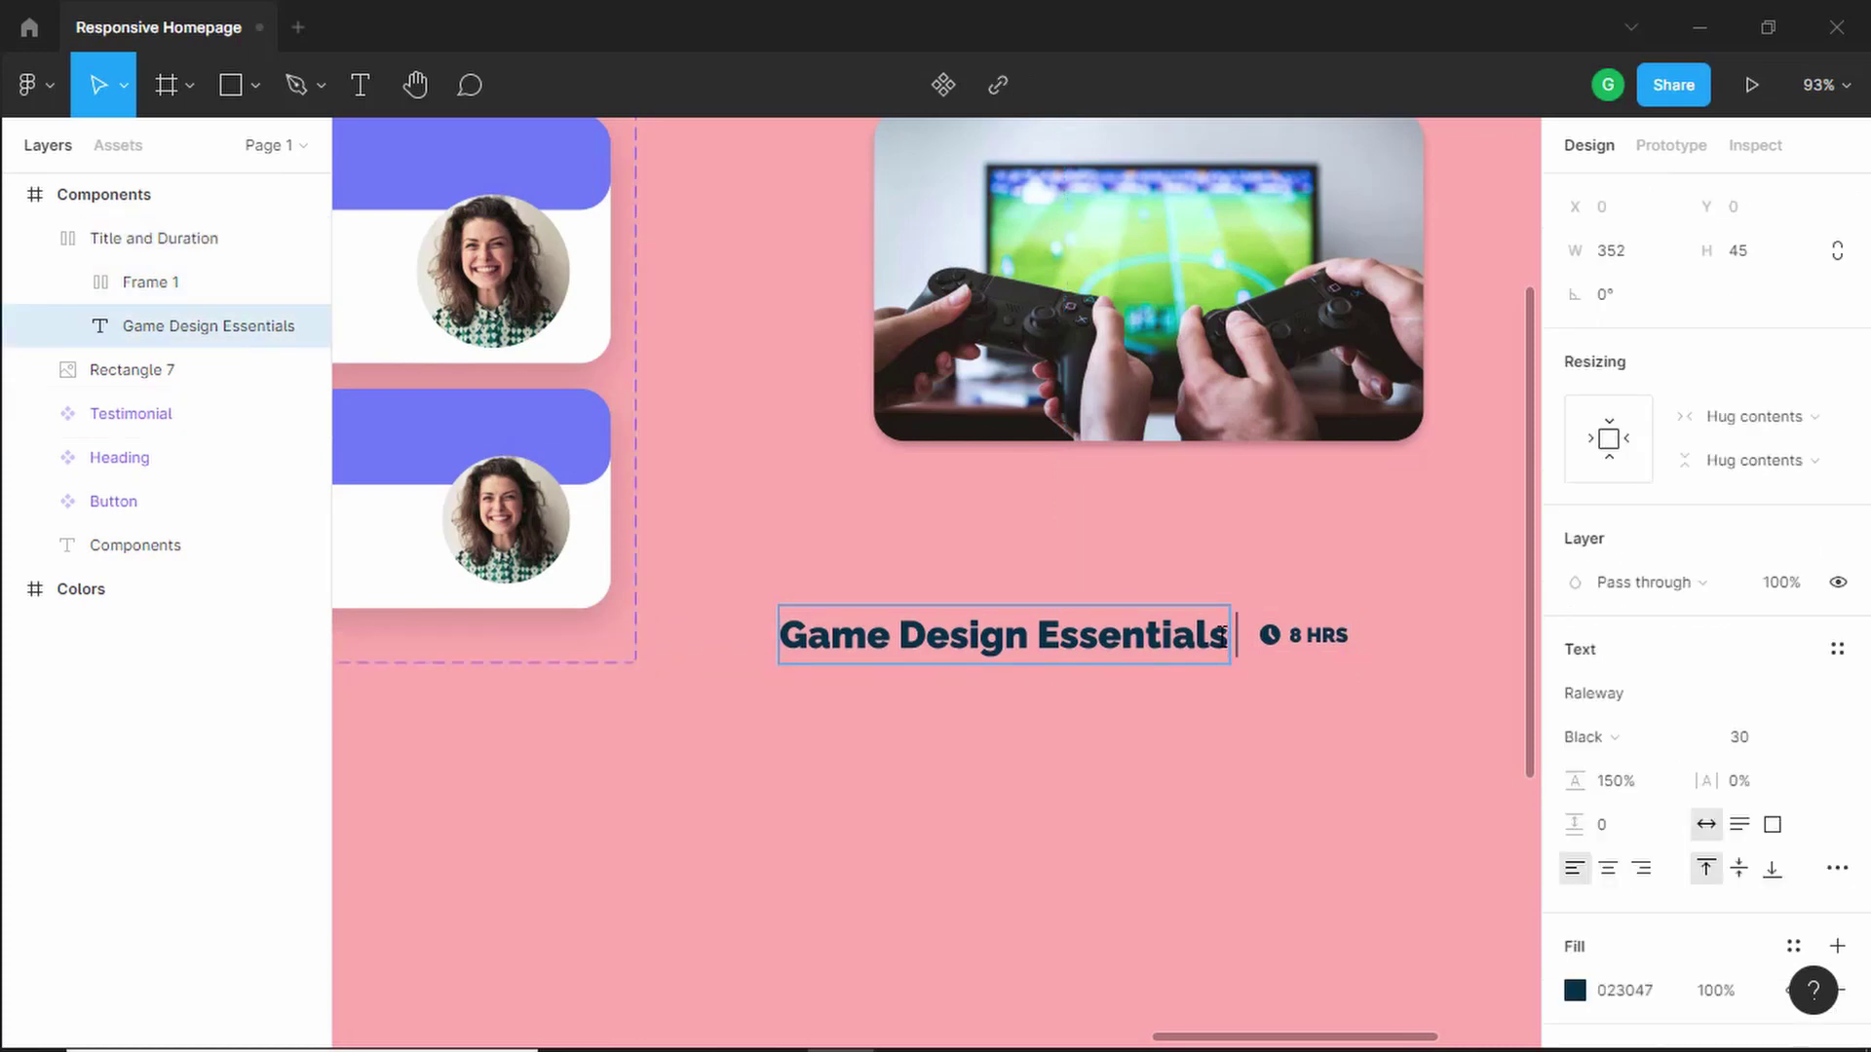
{"action": "type", "text": "asdf asd f"}
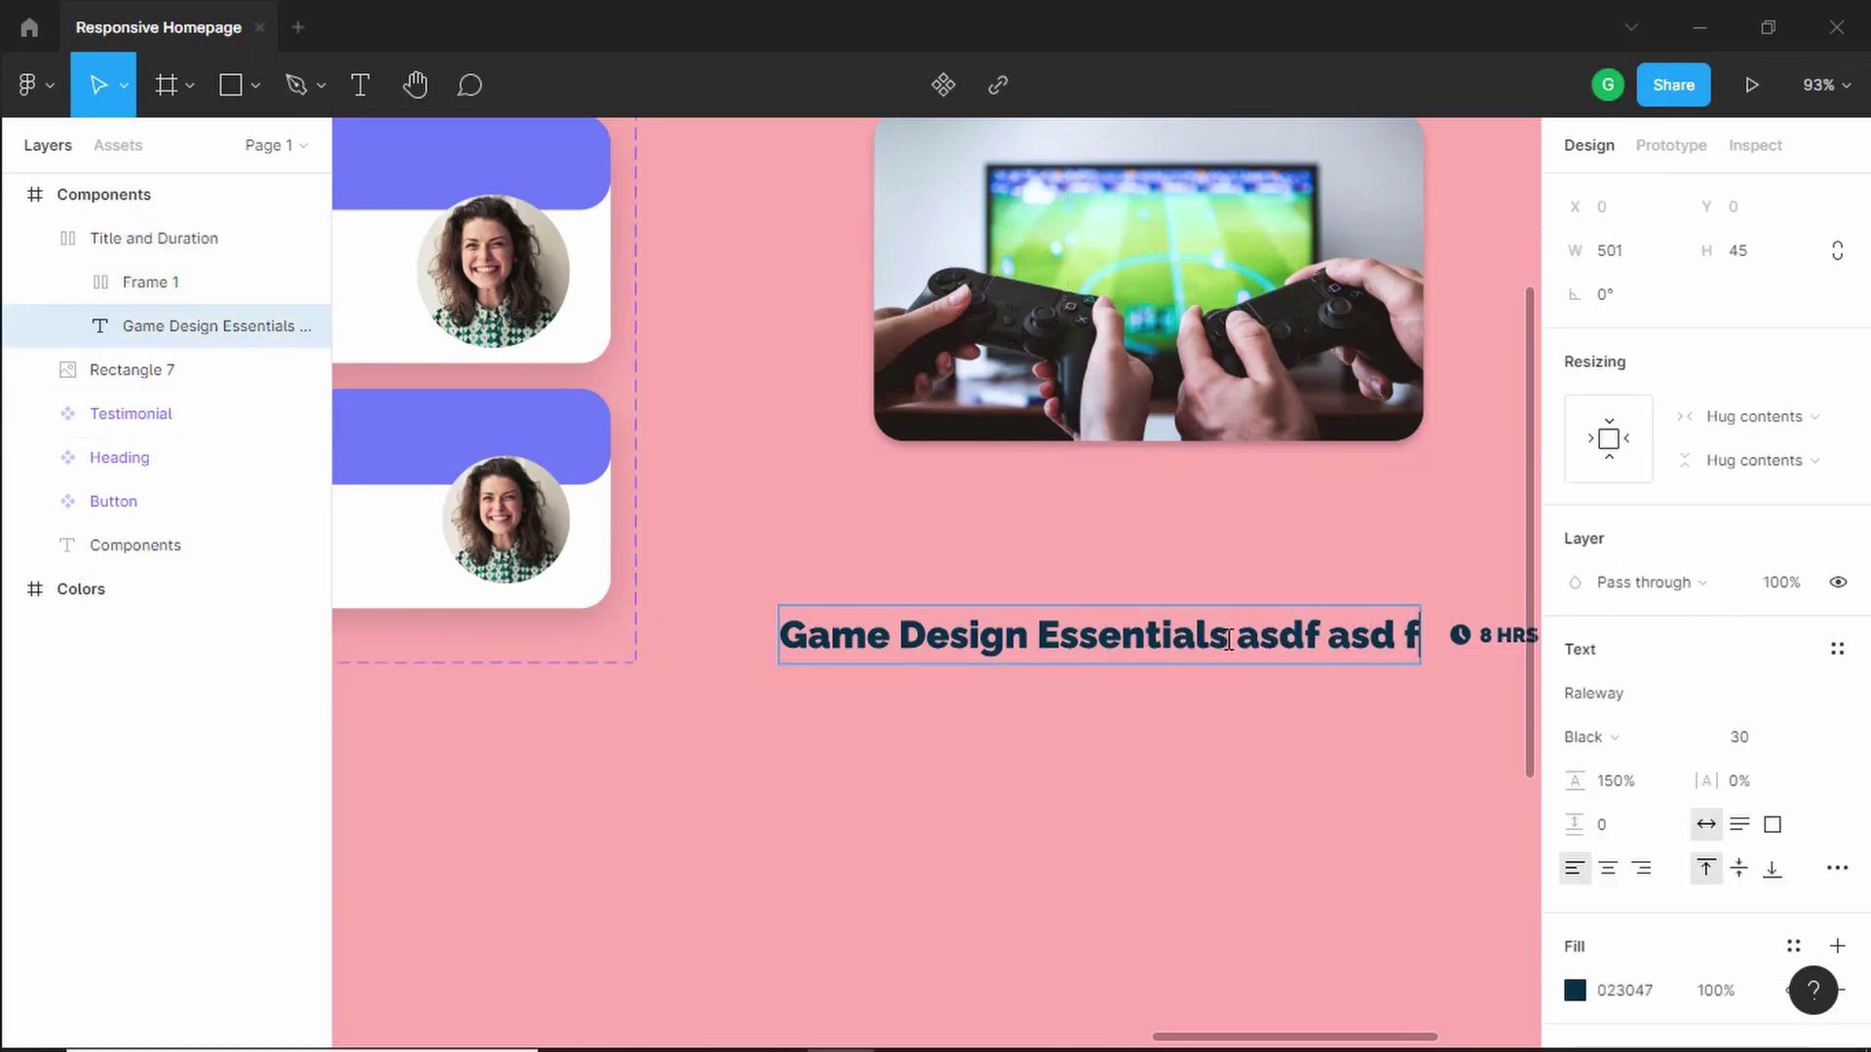
{"action": "key", "text": "ctrl+z"}
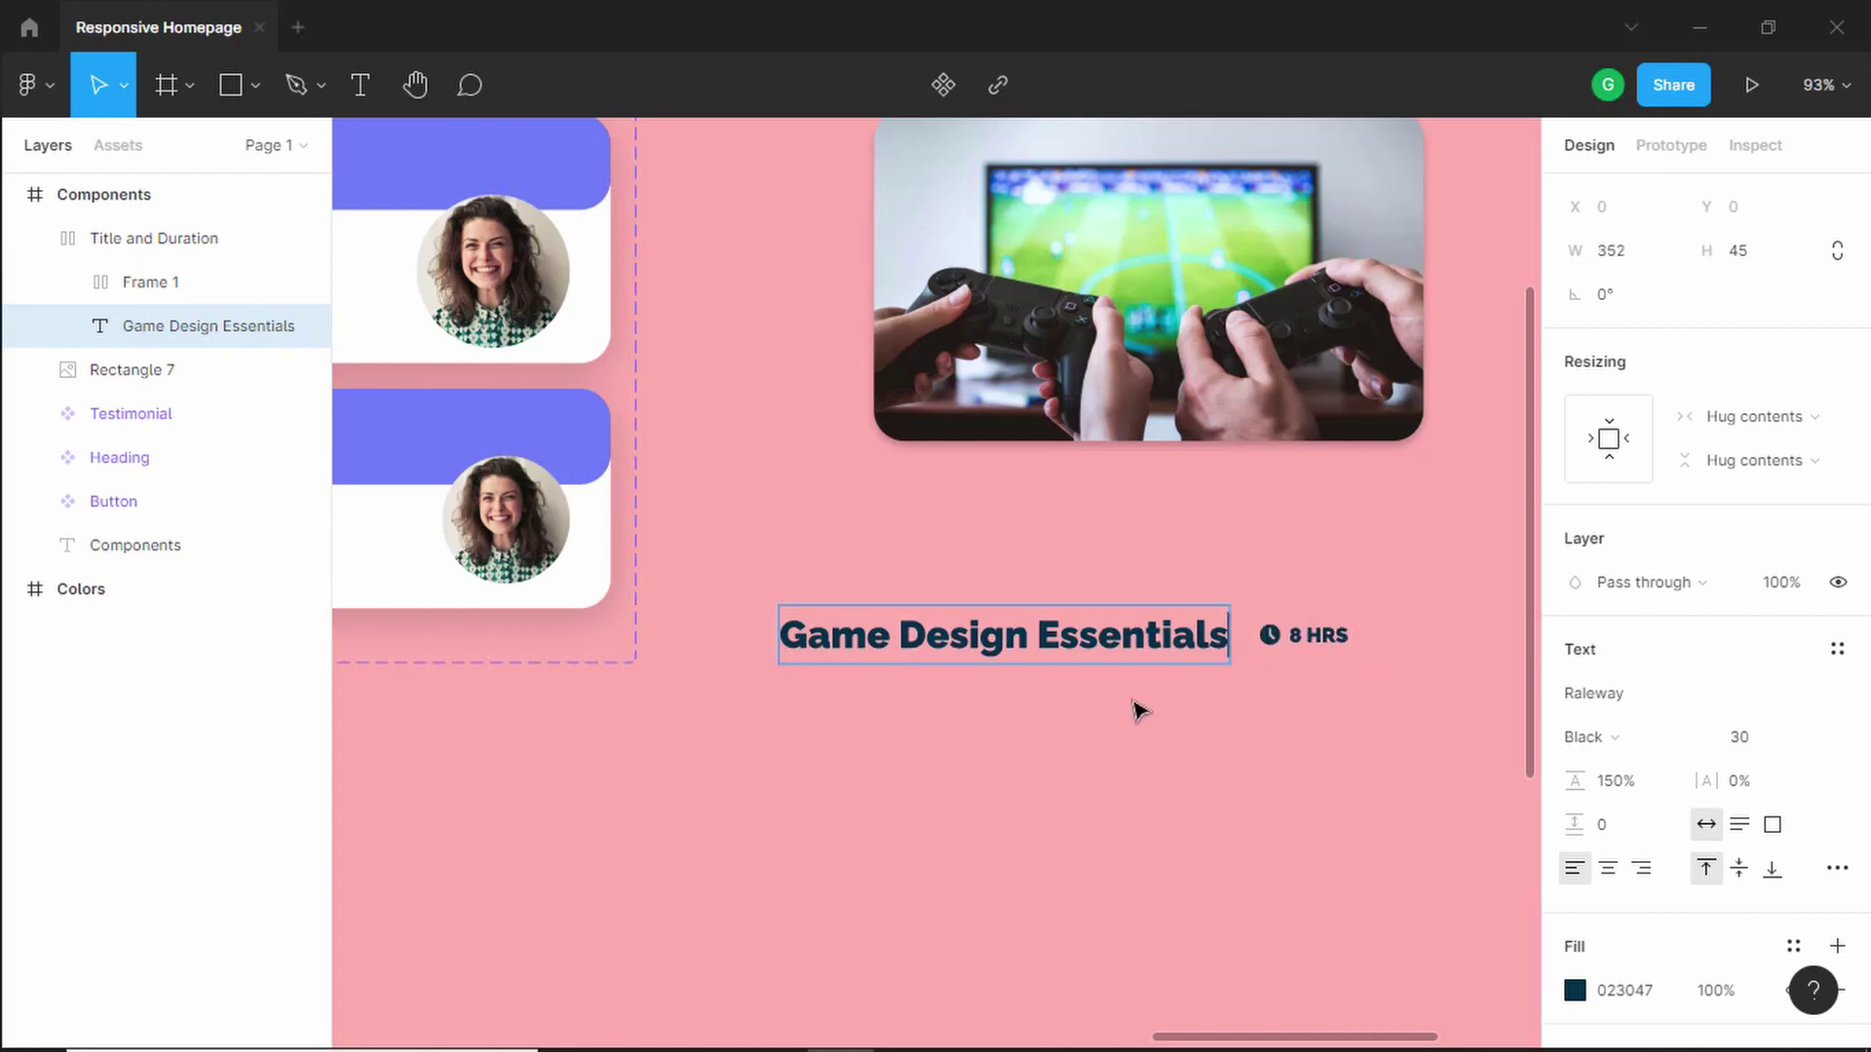
- Set the course title text's horizontal resizing to Fill container
{"action": "key", "text": "Escape"}
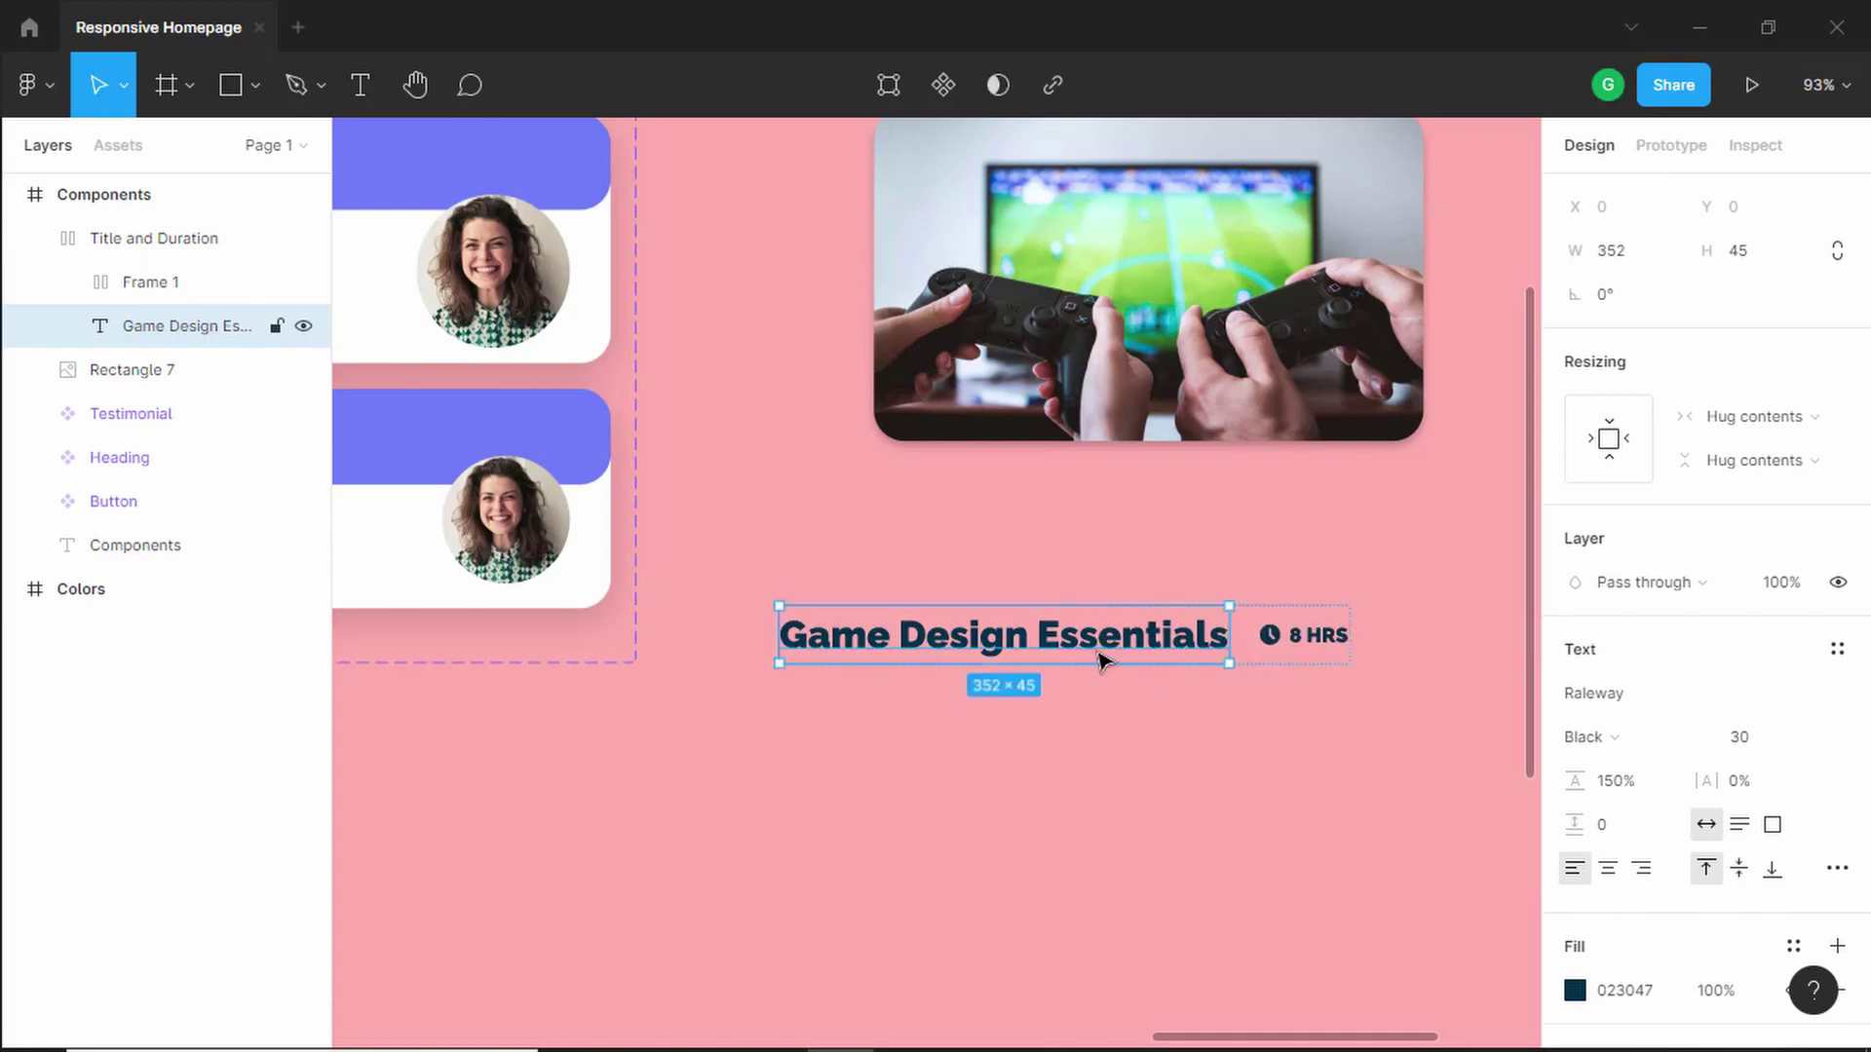
{"action": "left_click", "coordinate": [1793, 414]}
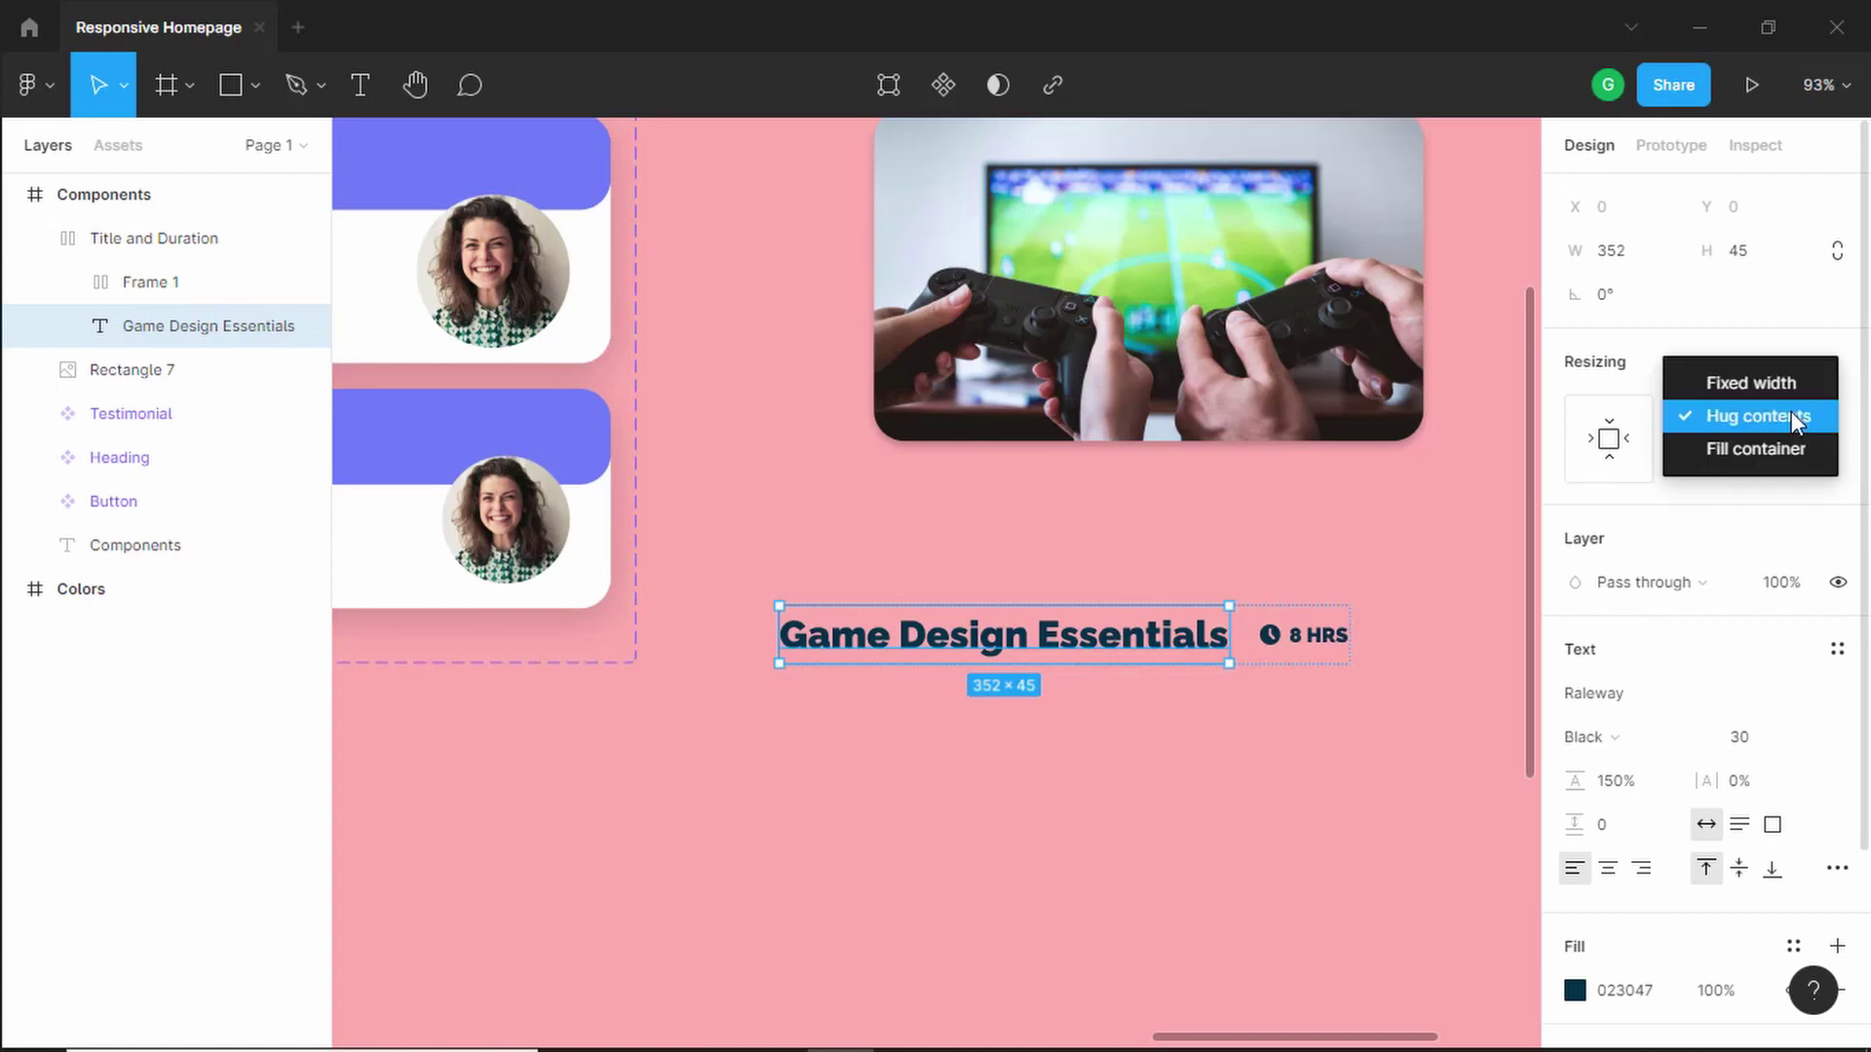
{"action": "left_click", "coordinate": [1751, 448]}
{"action": "left_click", "coordinate": [1461, 546]}
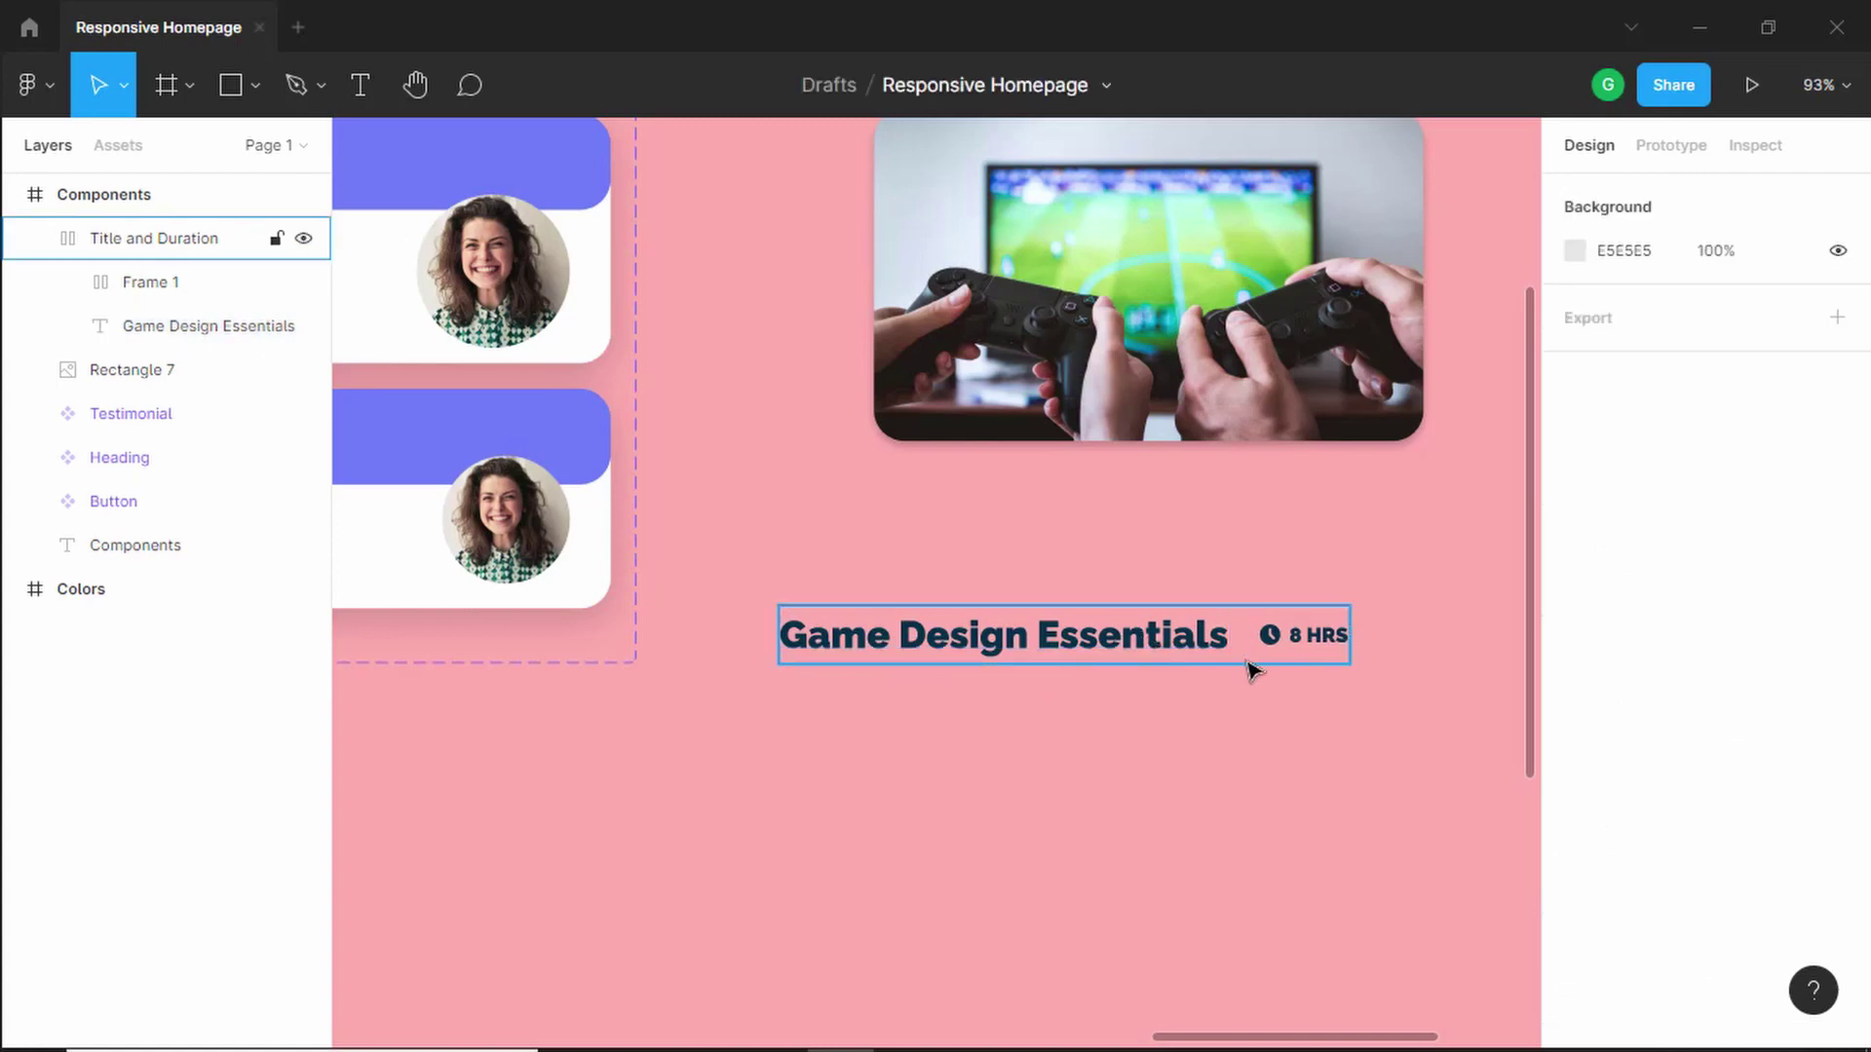
- Try filler text in the course title to test its line wrapping under Fill container
{"action": "double_click", "coordinate": [1184, 645]}
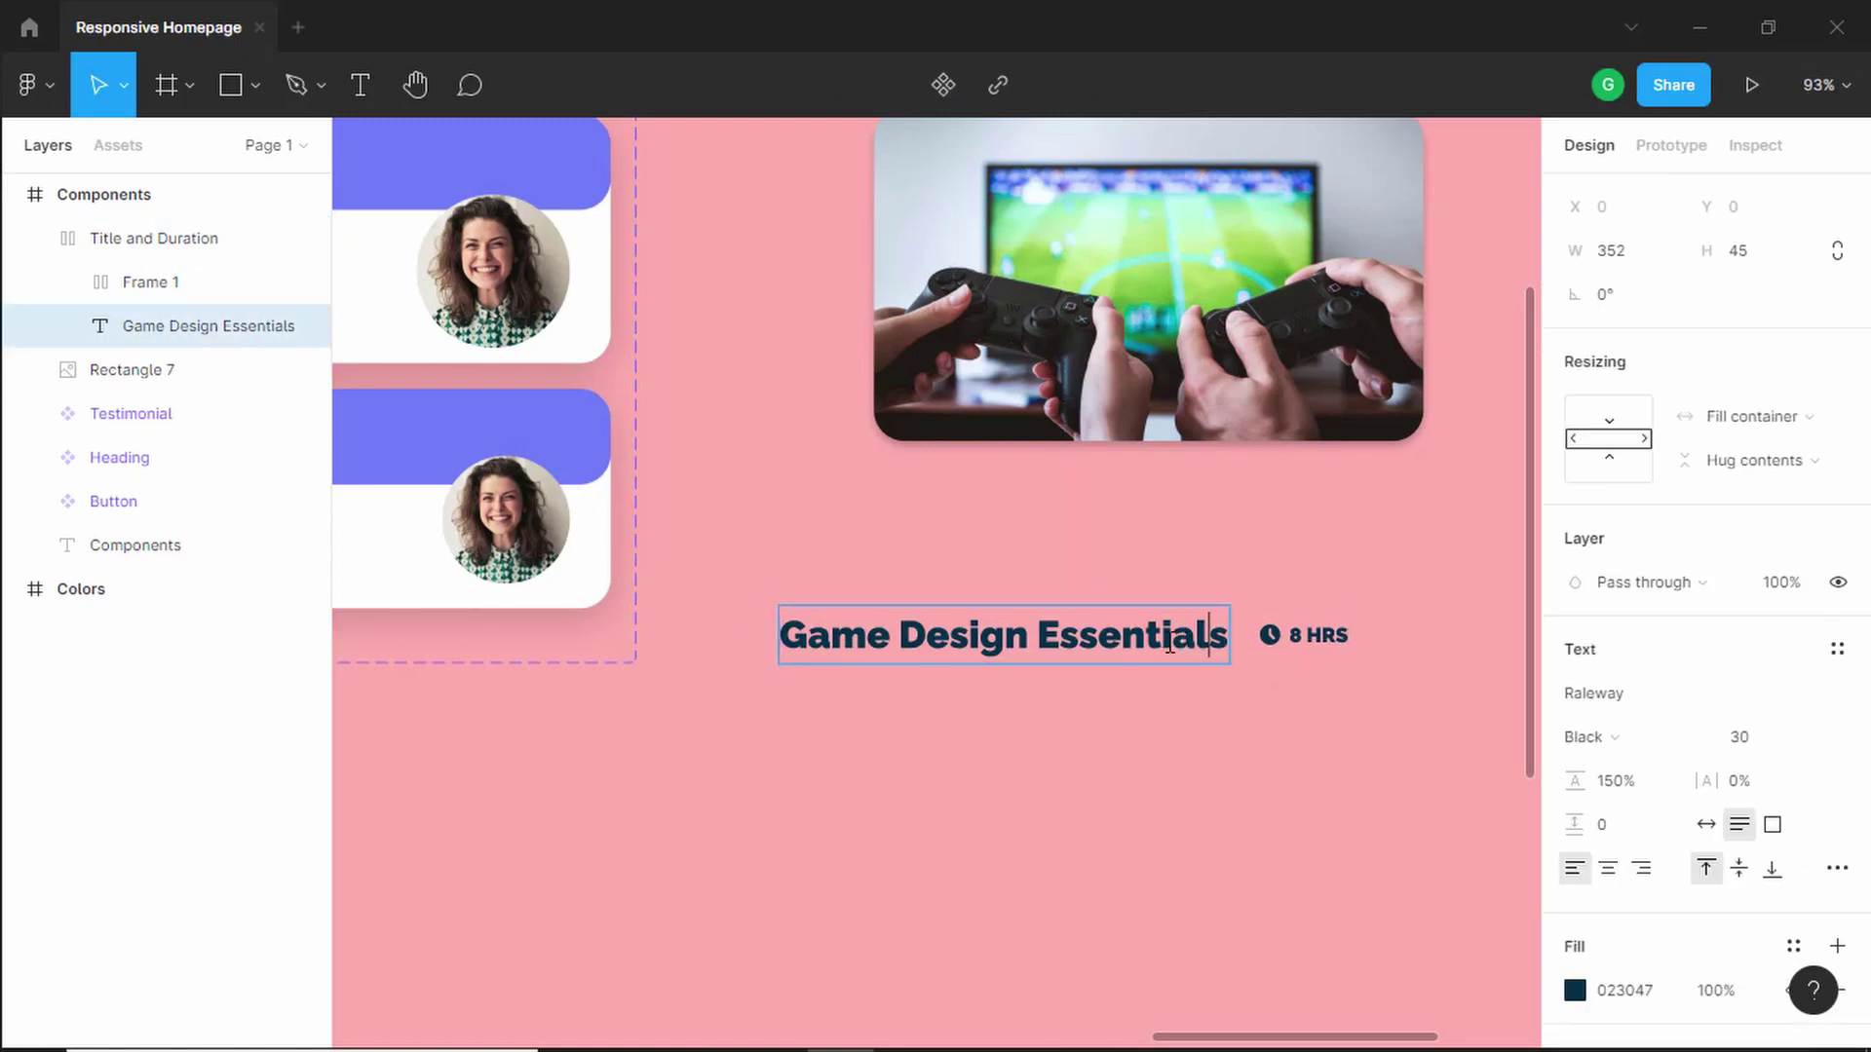
{"action": "type", "text": "asdf asdf as"}
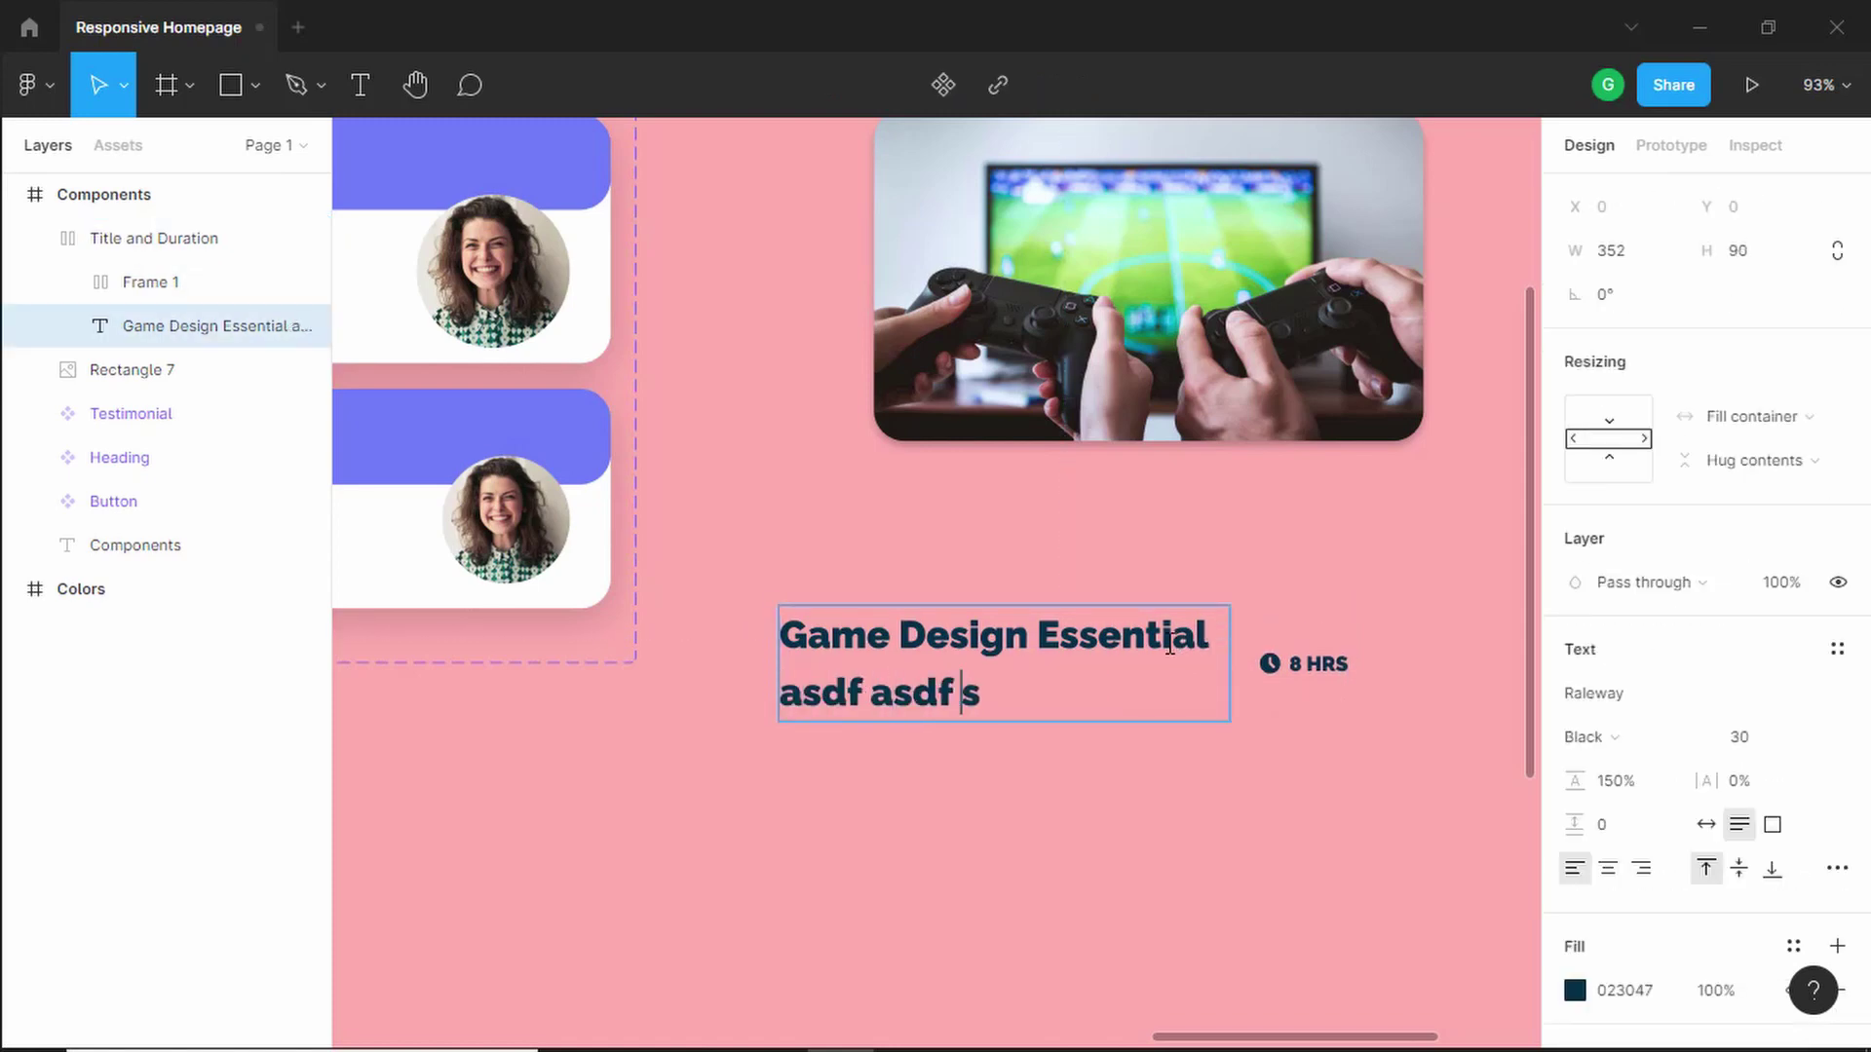
{"action": "type", "text": "df"}
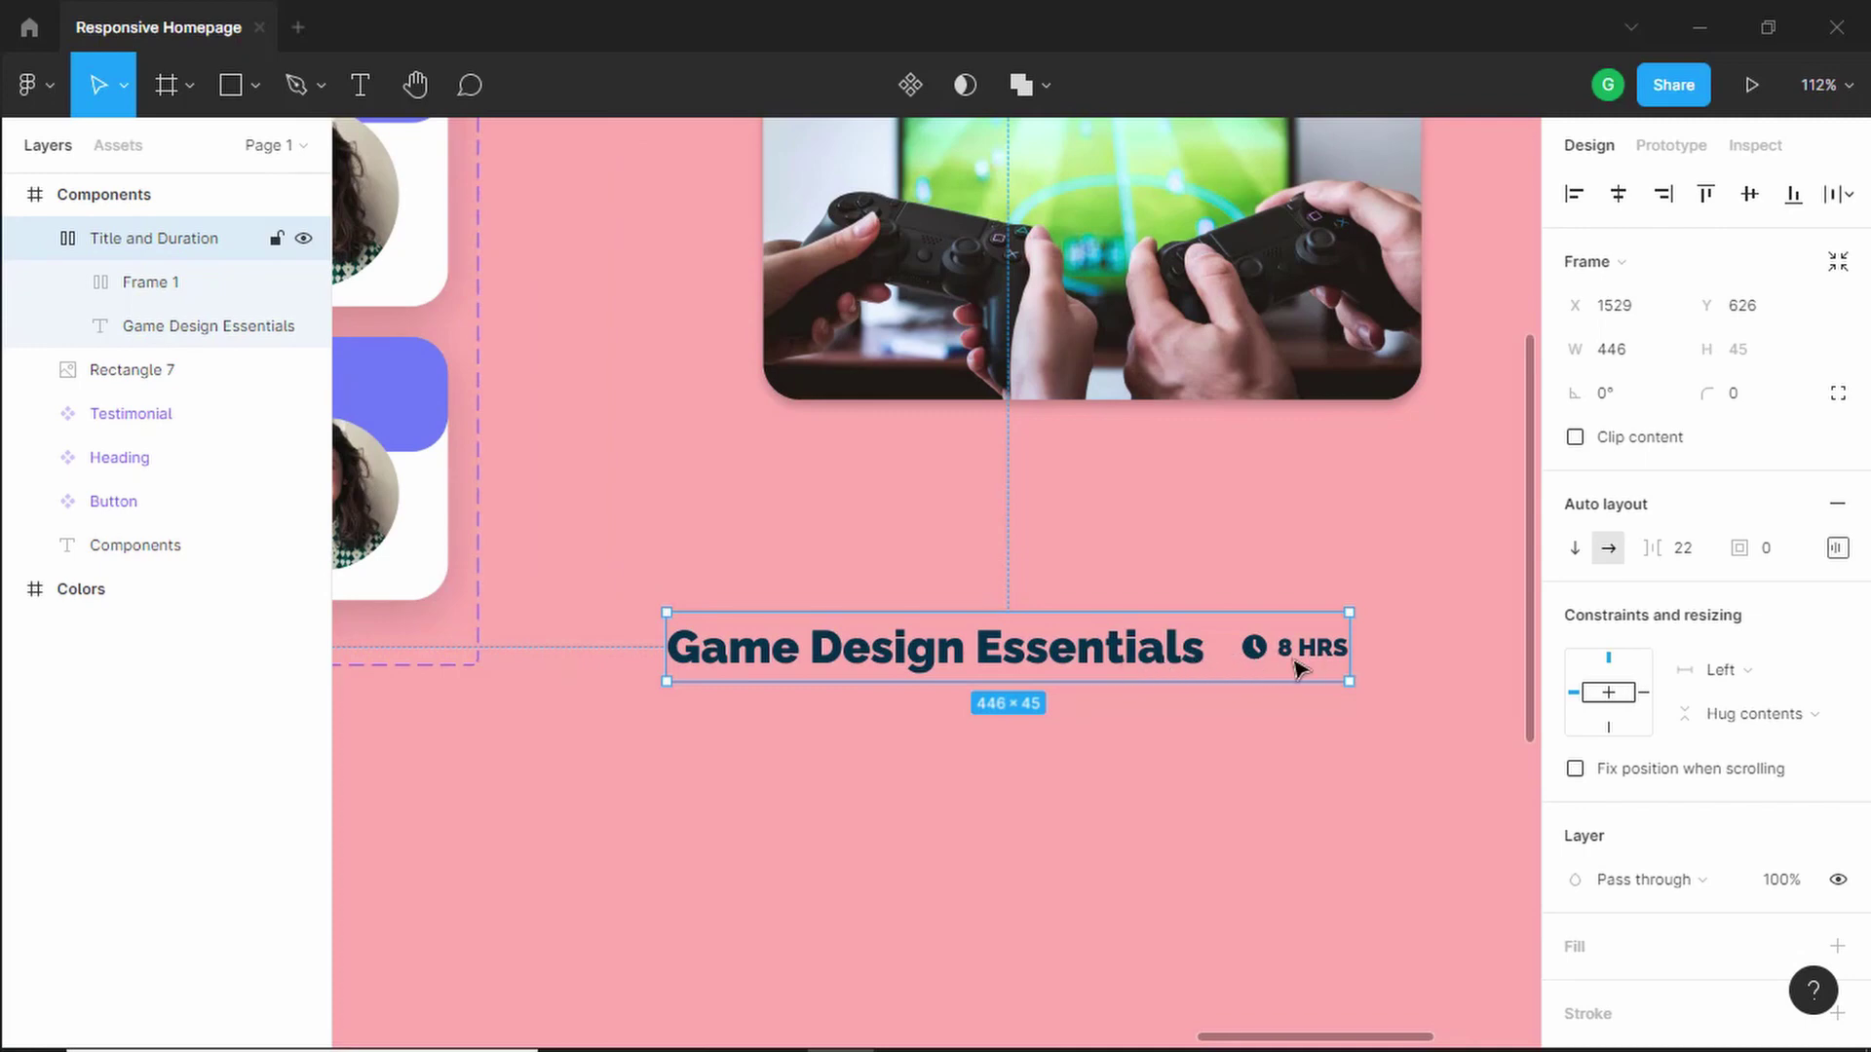
- Set the spacing between items in the Title and Duration auto layout to 16
{"action": "left_click", "coordinate": [1153, 661]}
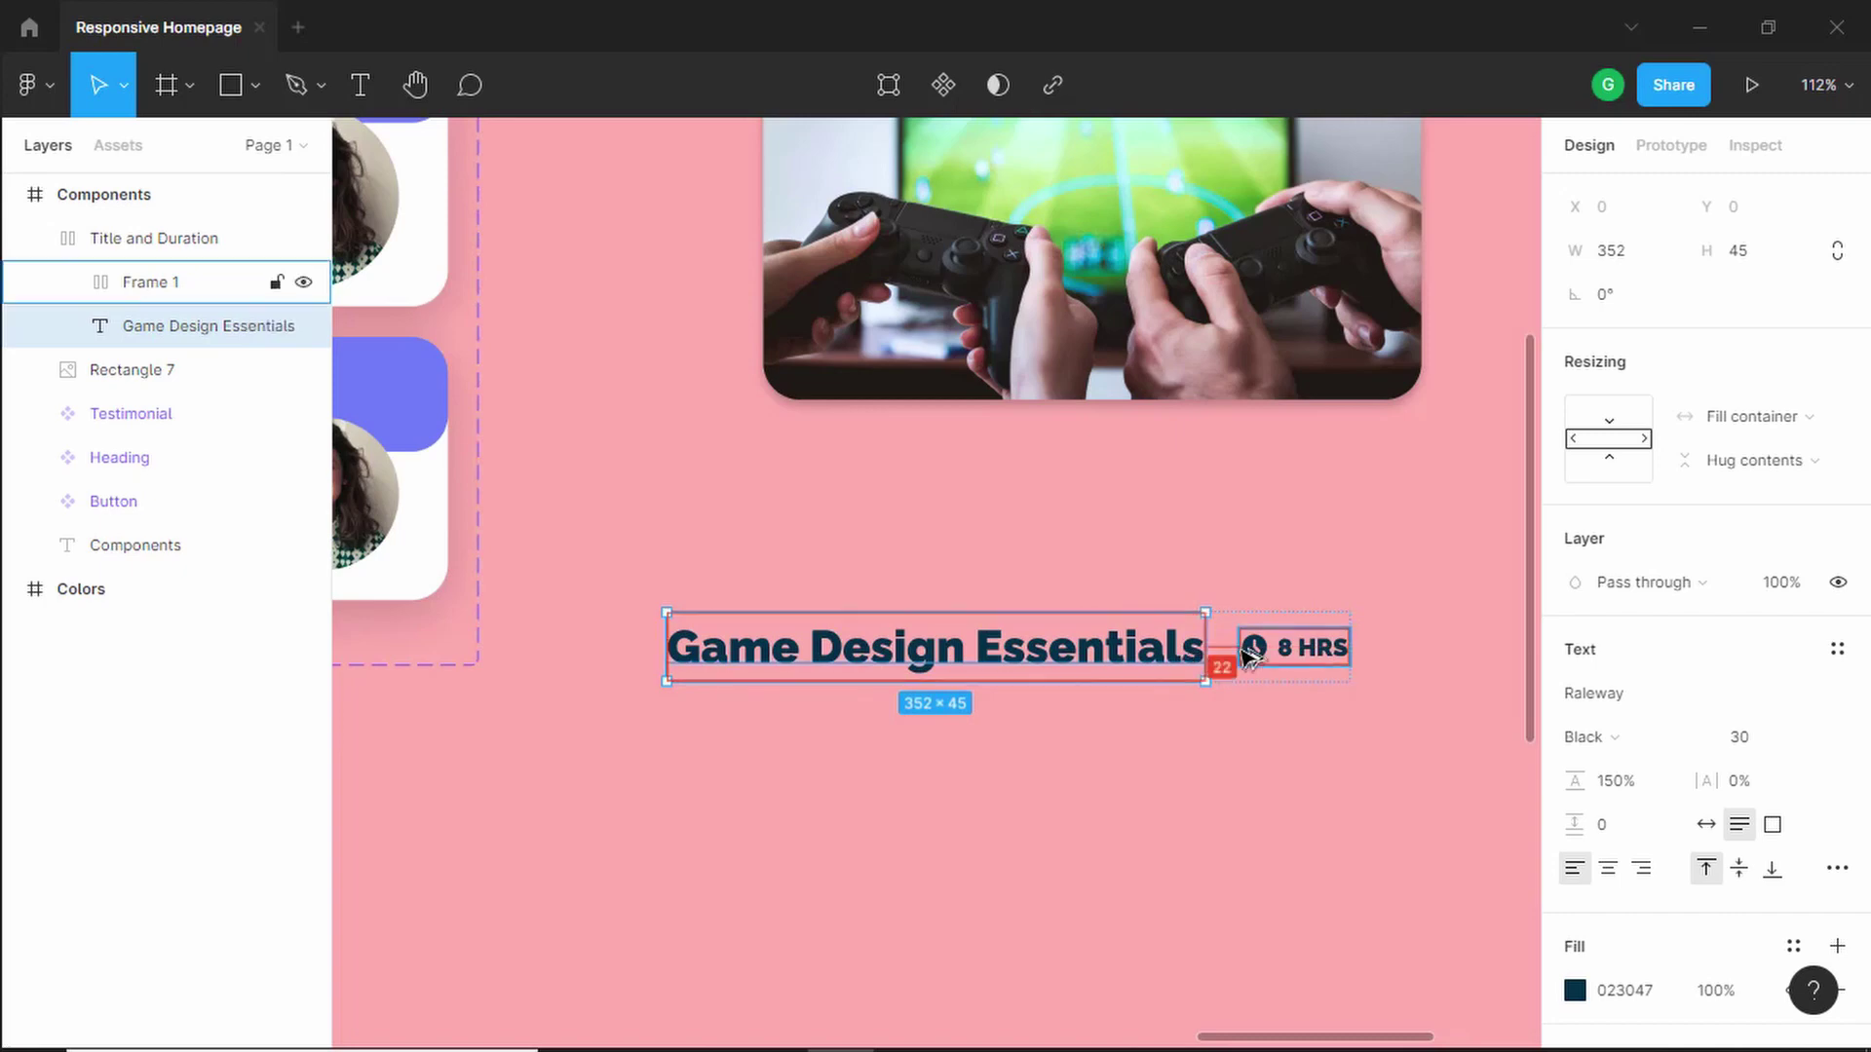
{"action": "left_click", "coordinate": [1211, 756]}
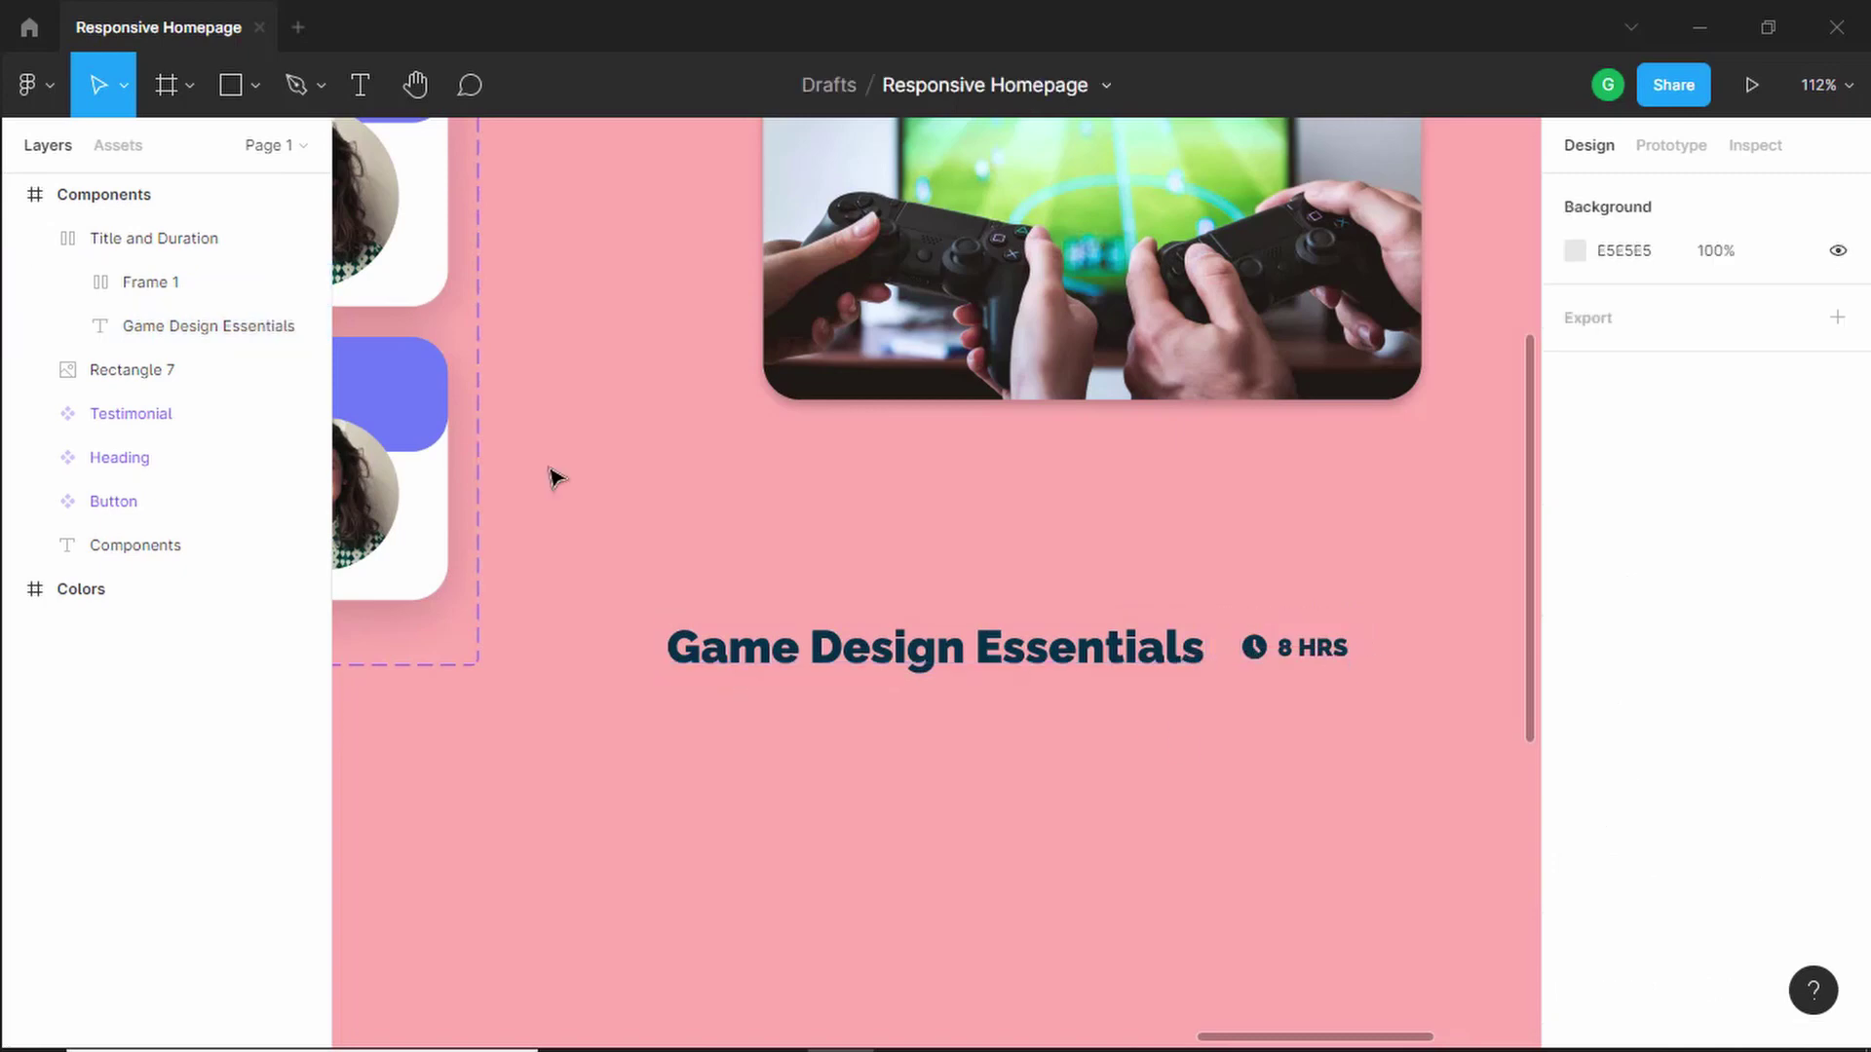
{"action": "left_click", "coordinate": [165, 251]}
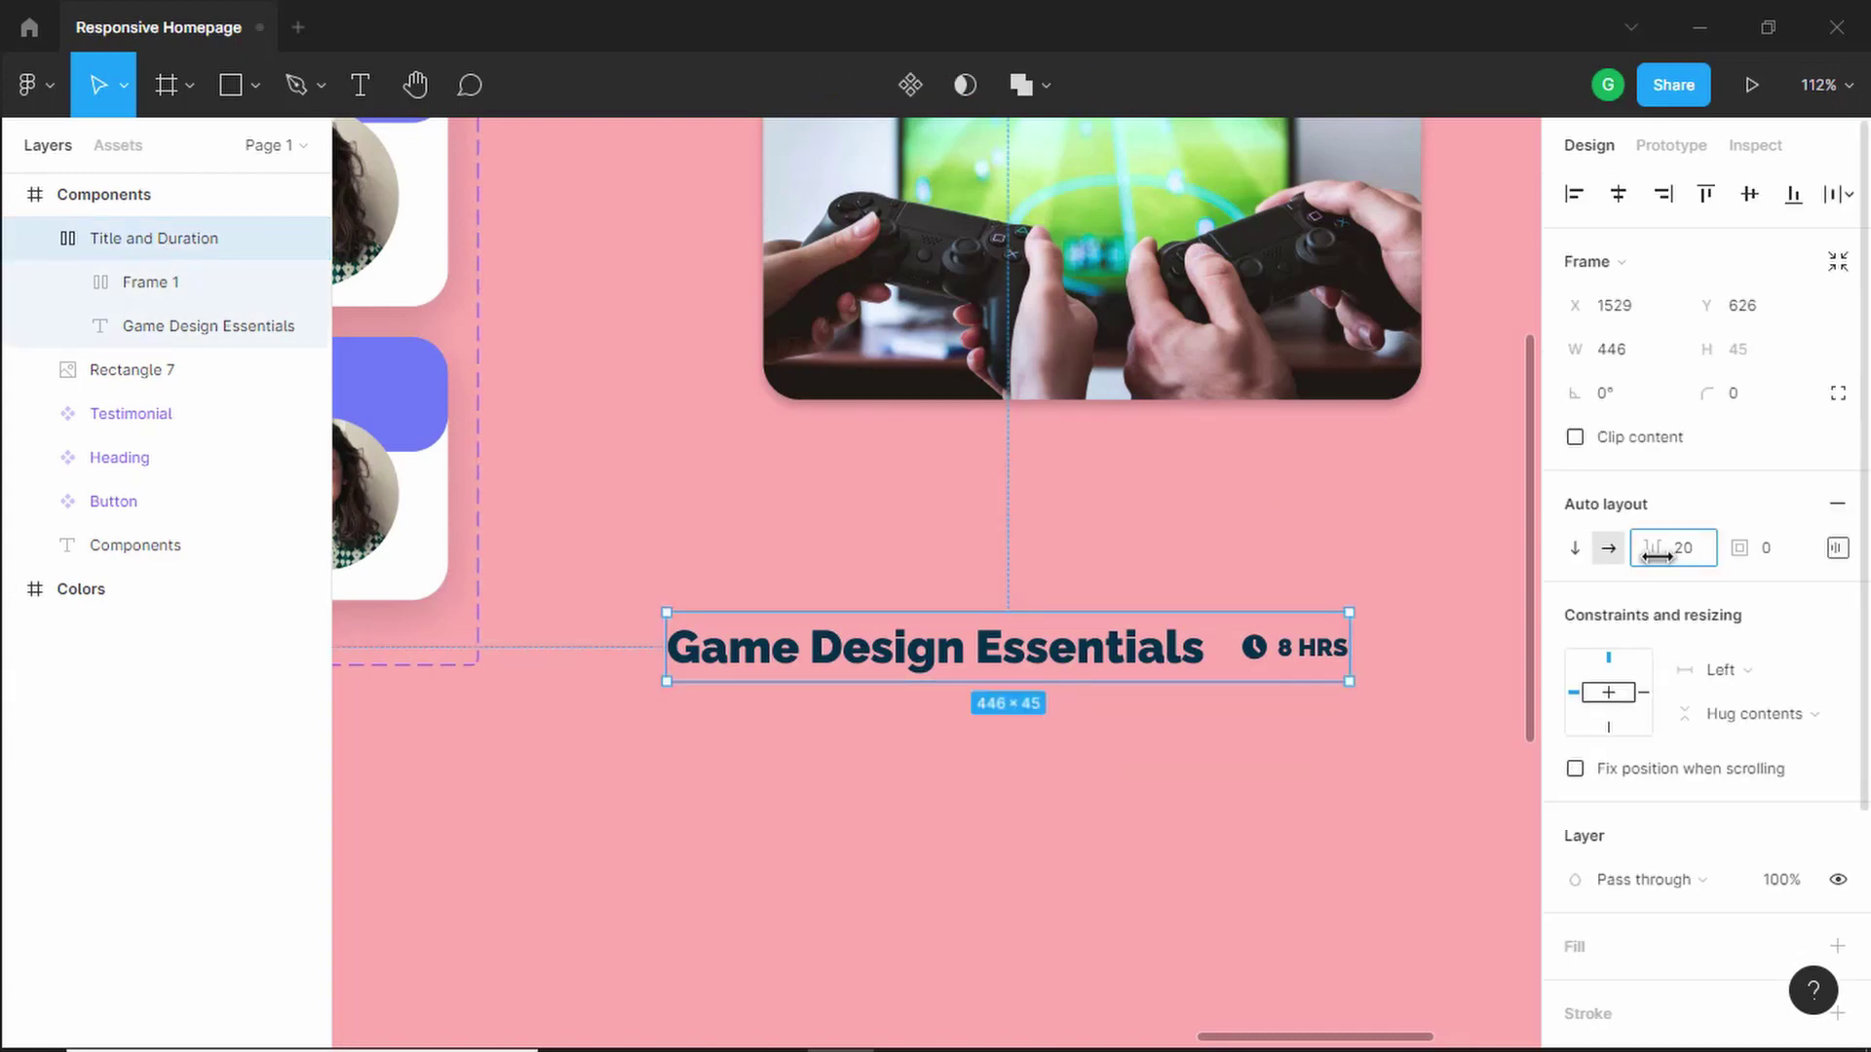
{"action": "left_click_drag", "start_coordinate": [1657, 555], "coordinate": [1650, 556]}
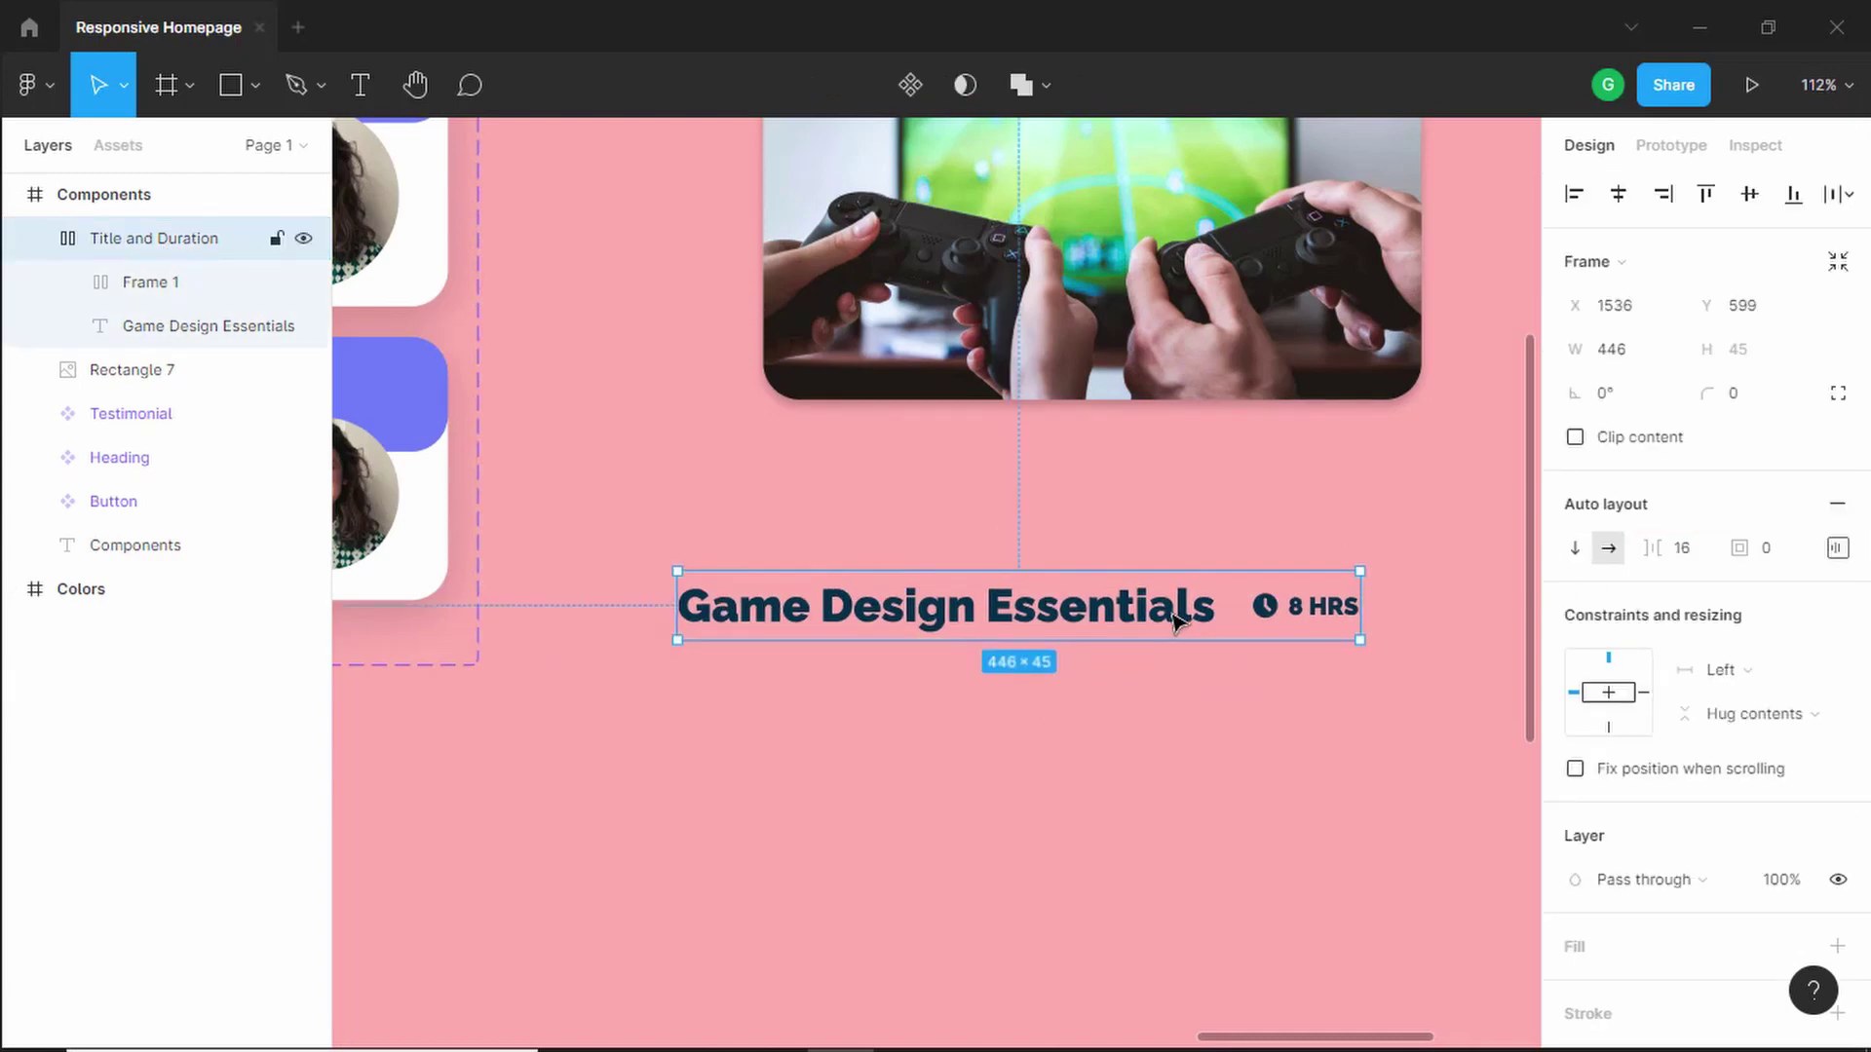
- Test stretching the Title and Duration frame horizontally and undo the wide stretch, leaving the frame about 450 wide
{"action": "left_click", "coordinate": [1194, 606]}
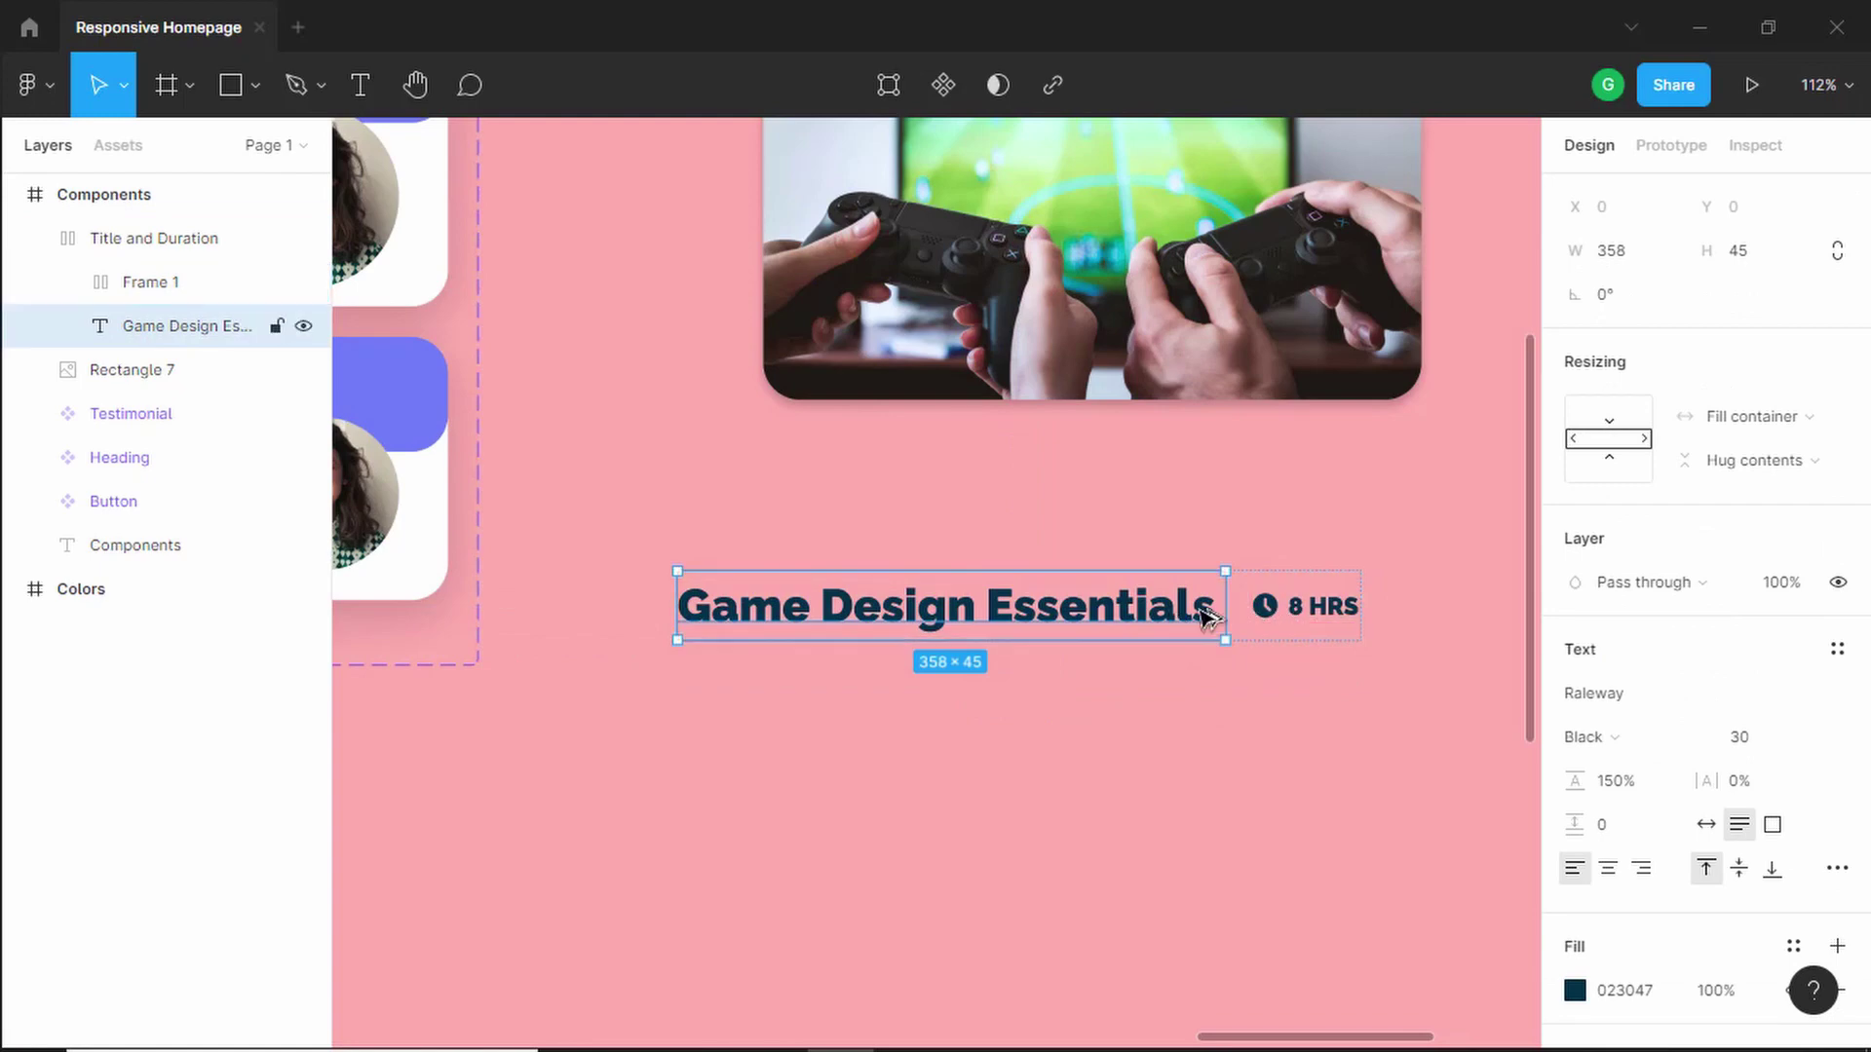
{"action": "left_click", "coordinate": [1336, 536]}
{"action": "left_click", "coordinate": [1325, 607]}
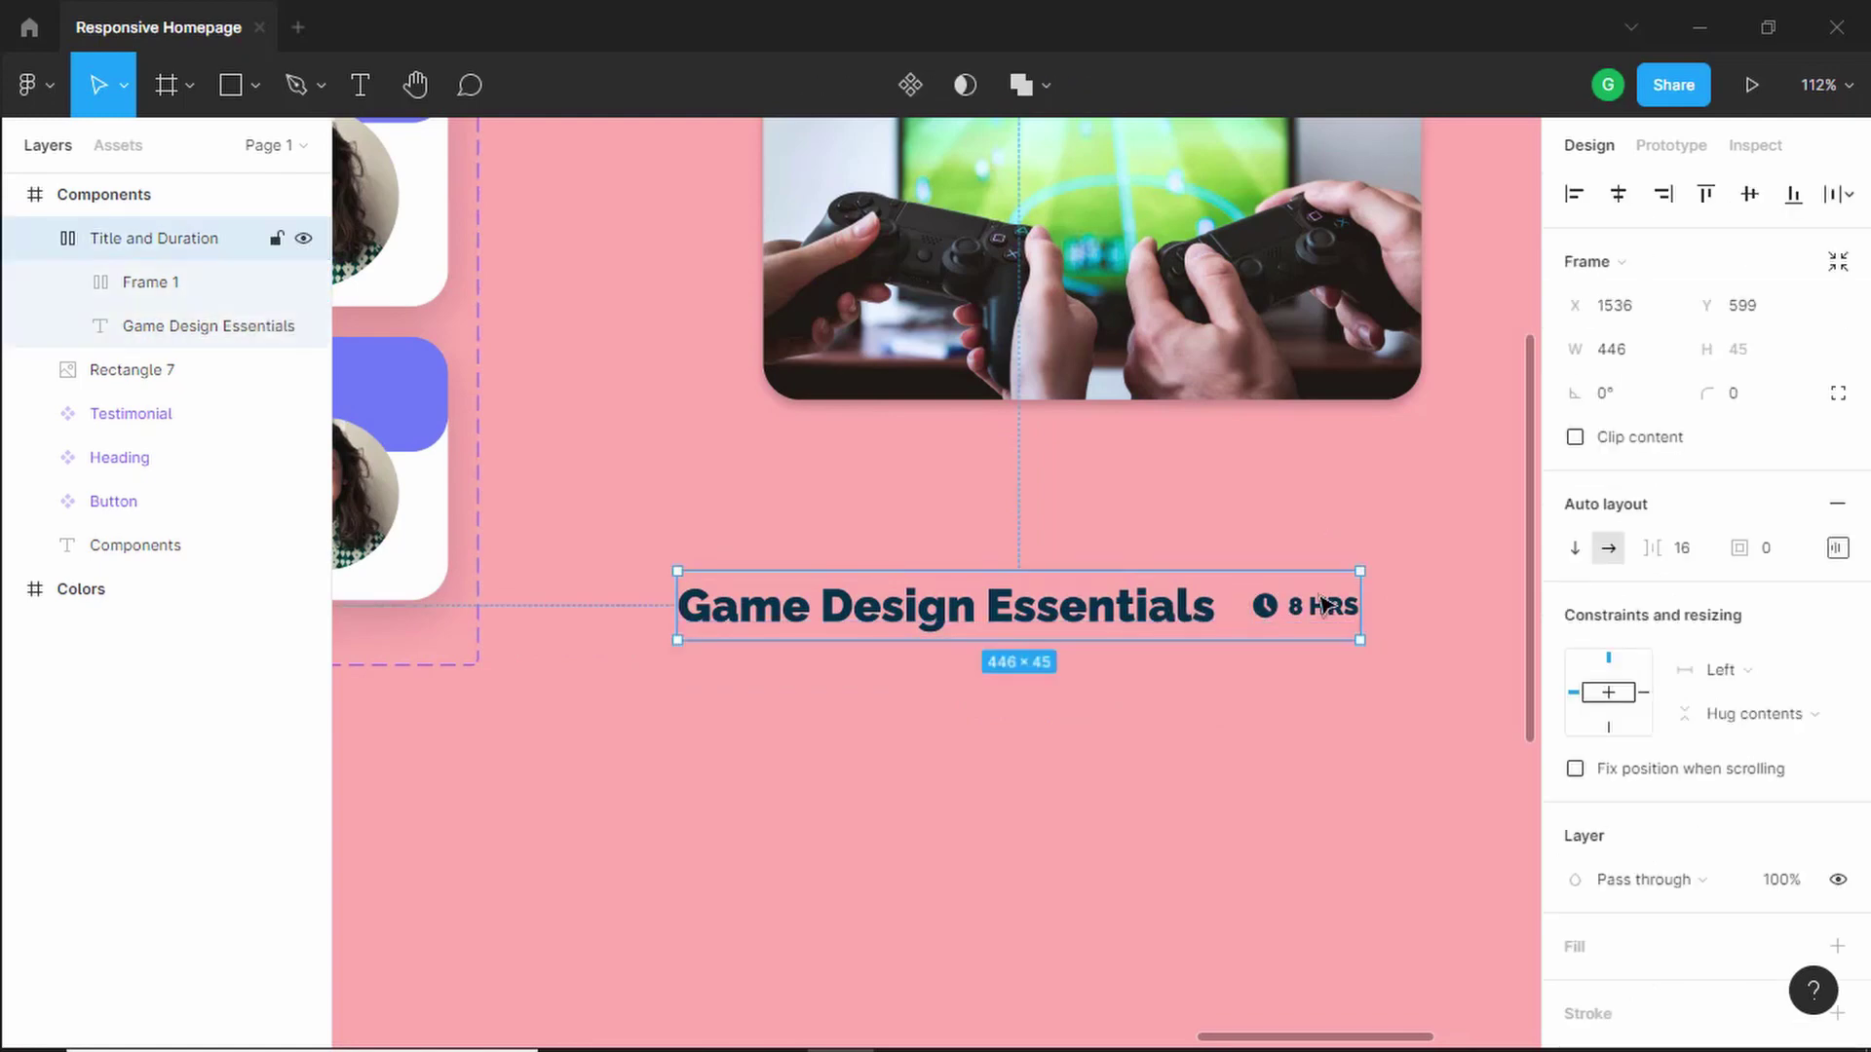
{"action": "left_click_drag", "start_coordinate": [1358, 607], "coordinate": [1512, 606]}
{"action": "left_click", "coordinate": [1354, 624]}
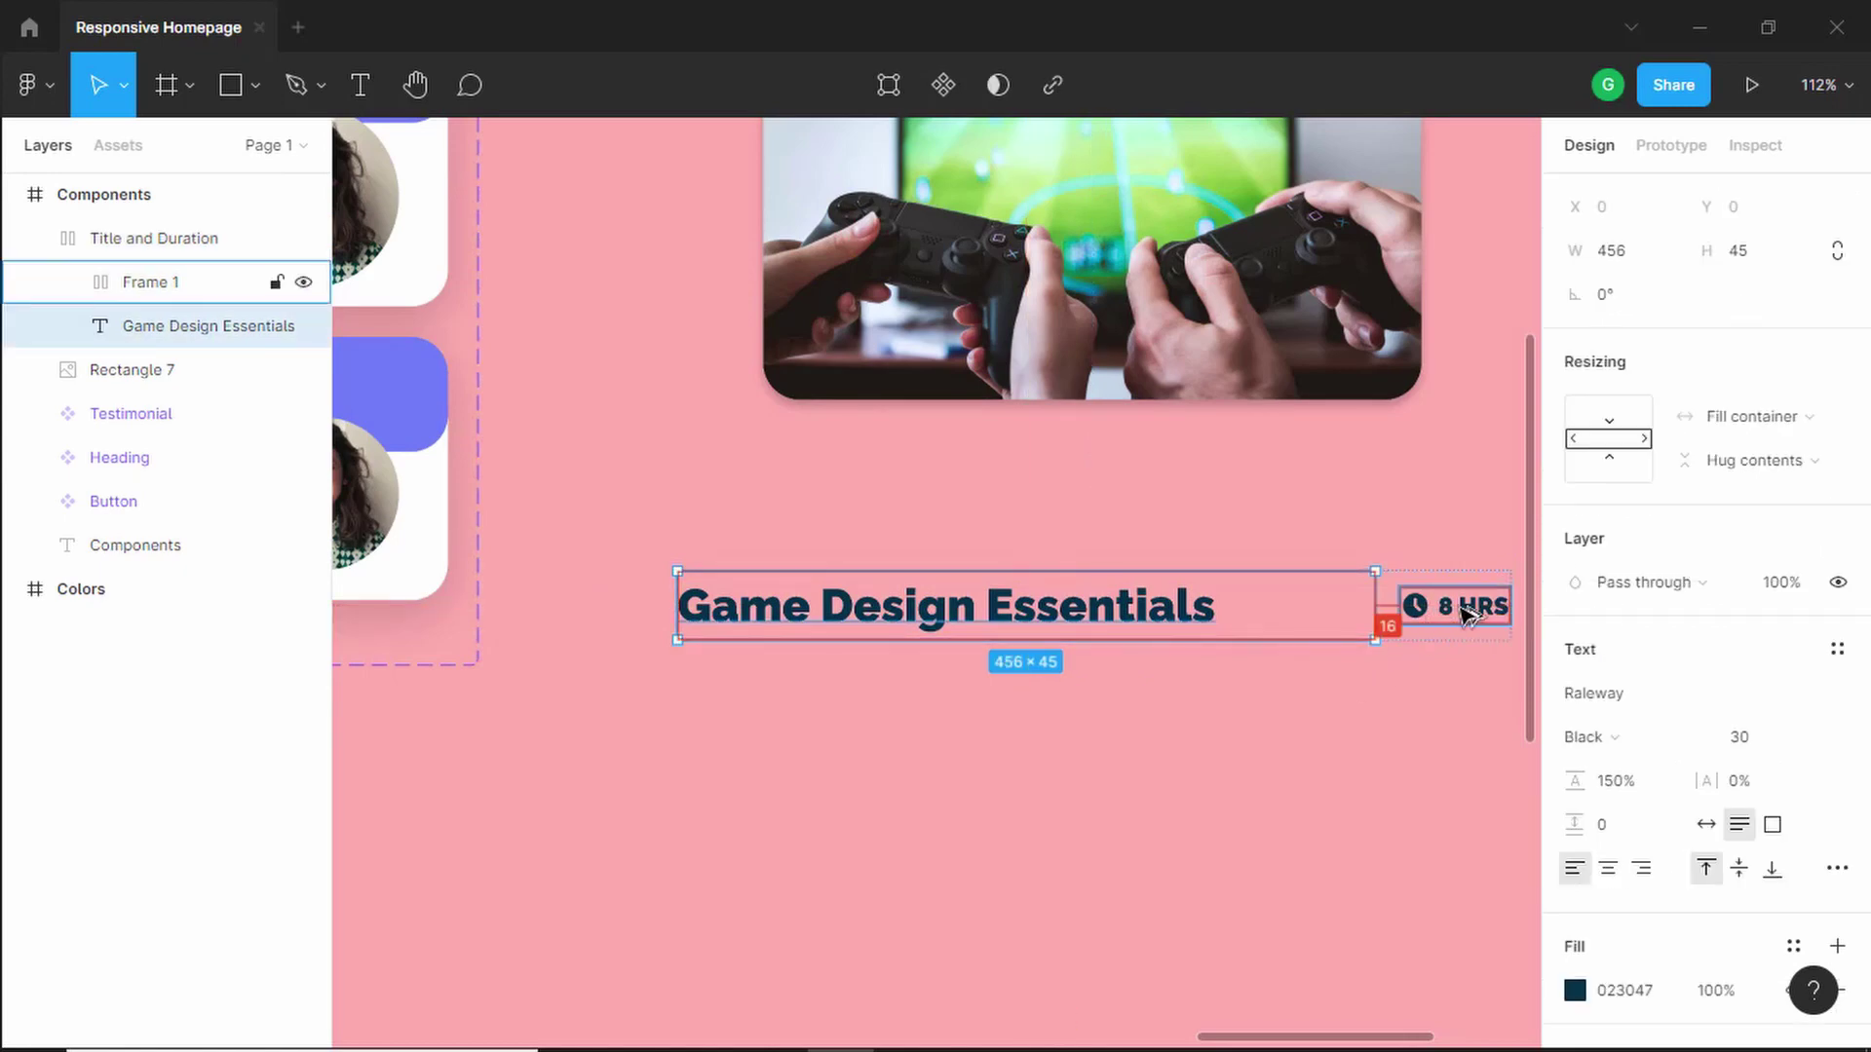
{"action": "key", "text": "ctrl+z"}
{"action": "left_click", "coordinate": [1332, 556]}
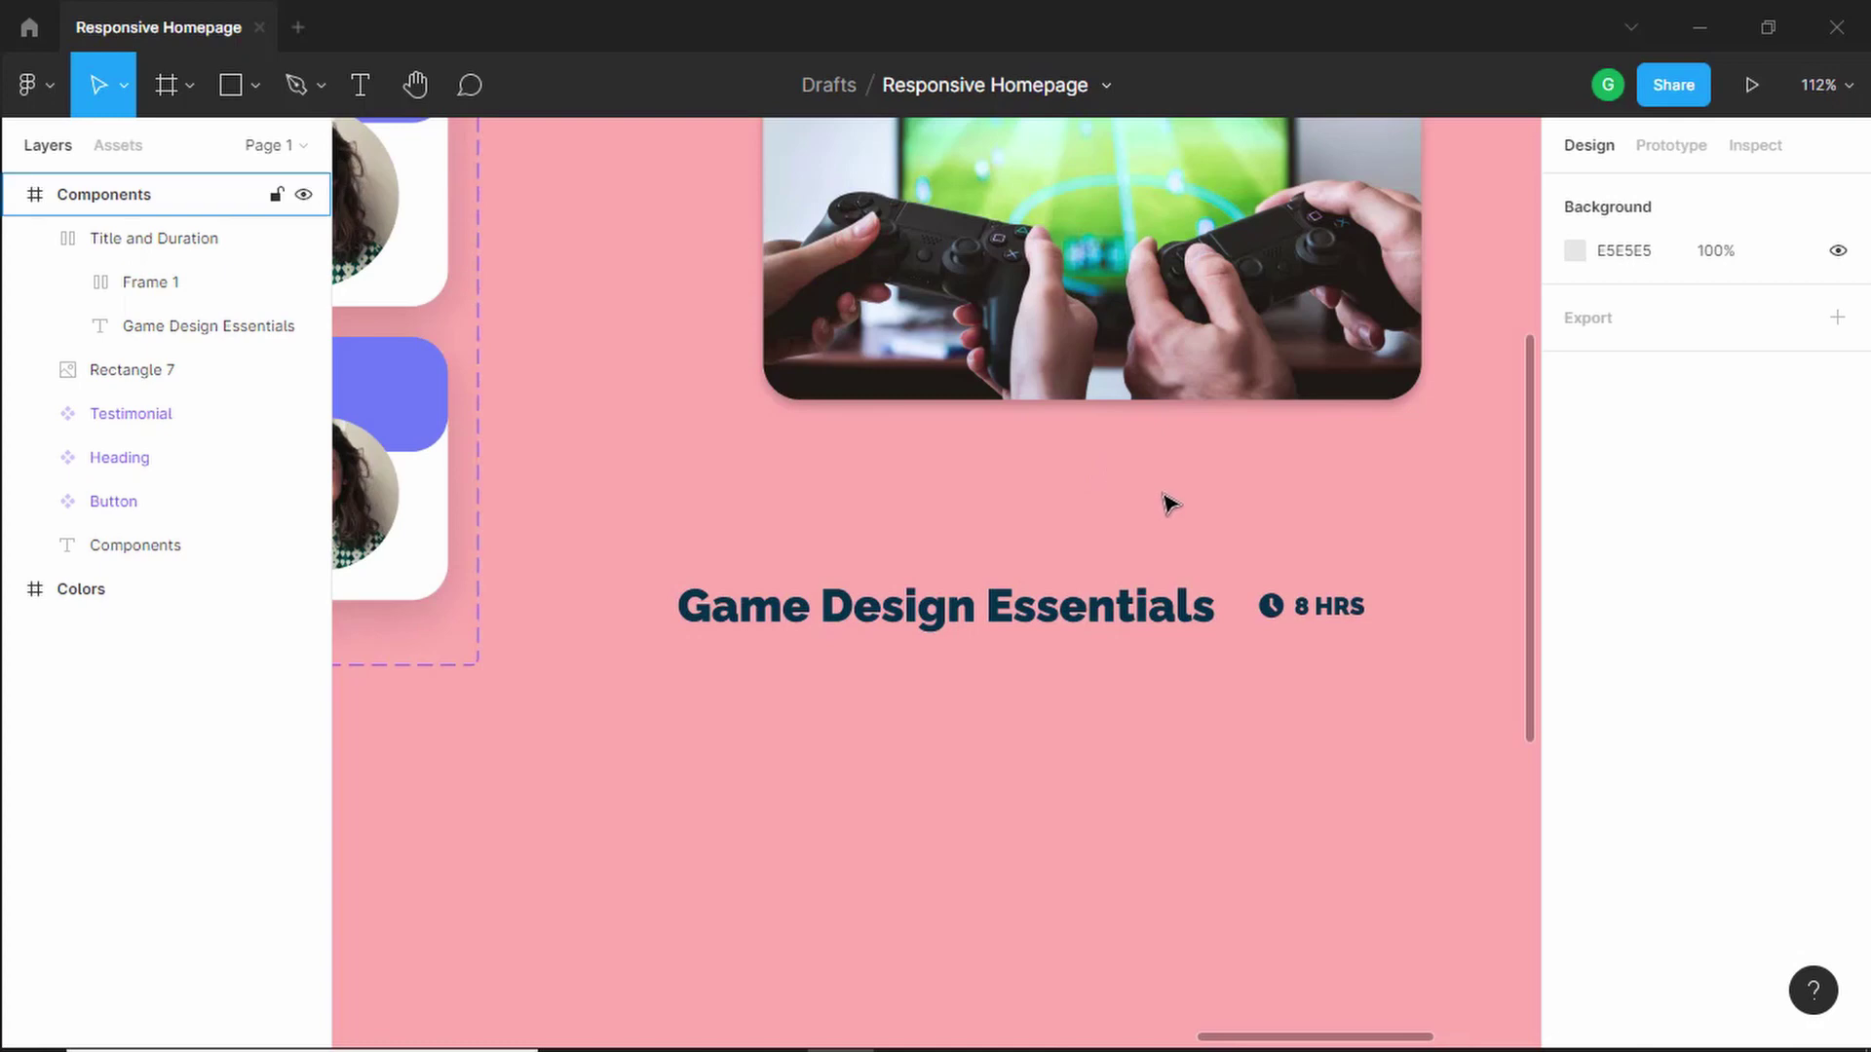
- Check the course cards in Desktop.png, and move the Title and Duration frame directly beneath the game photo
{"action": "scroll", "coordinate": [1165, 500], "scroll_direction": "down", "scroll_amount": 4}
{"action": "key", "text": "alt+Tab"}
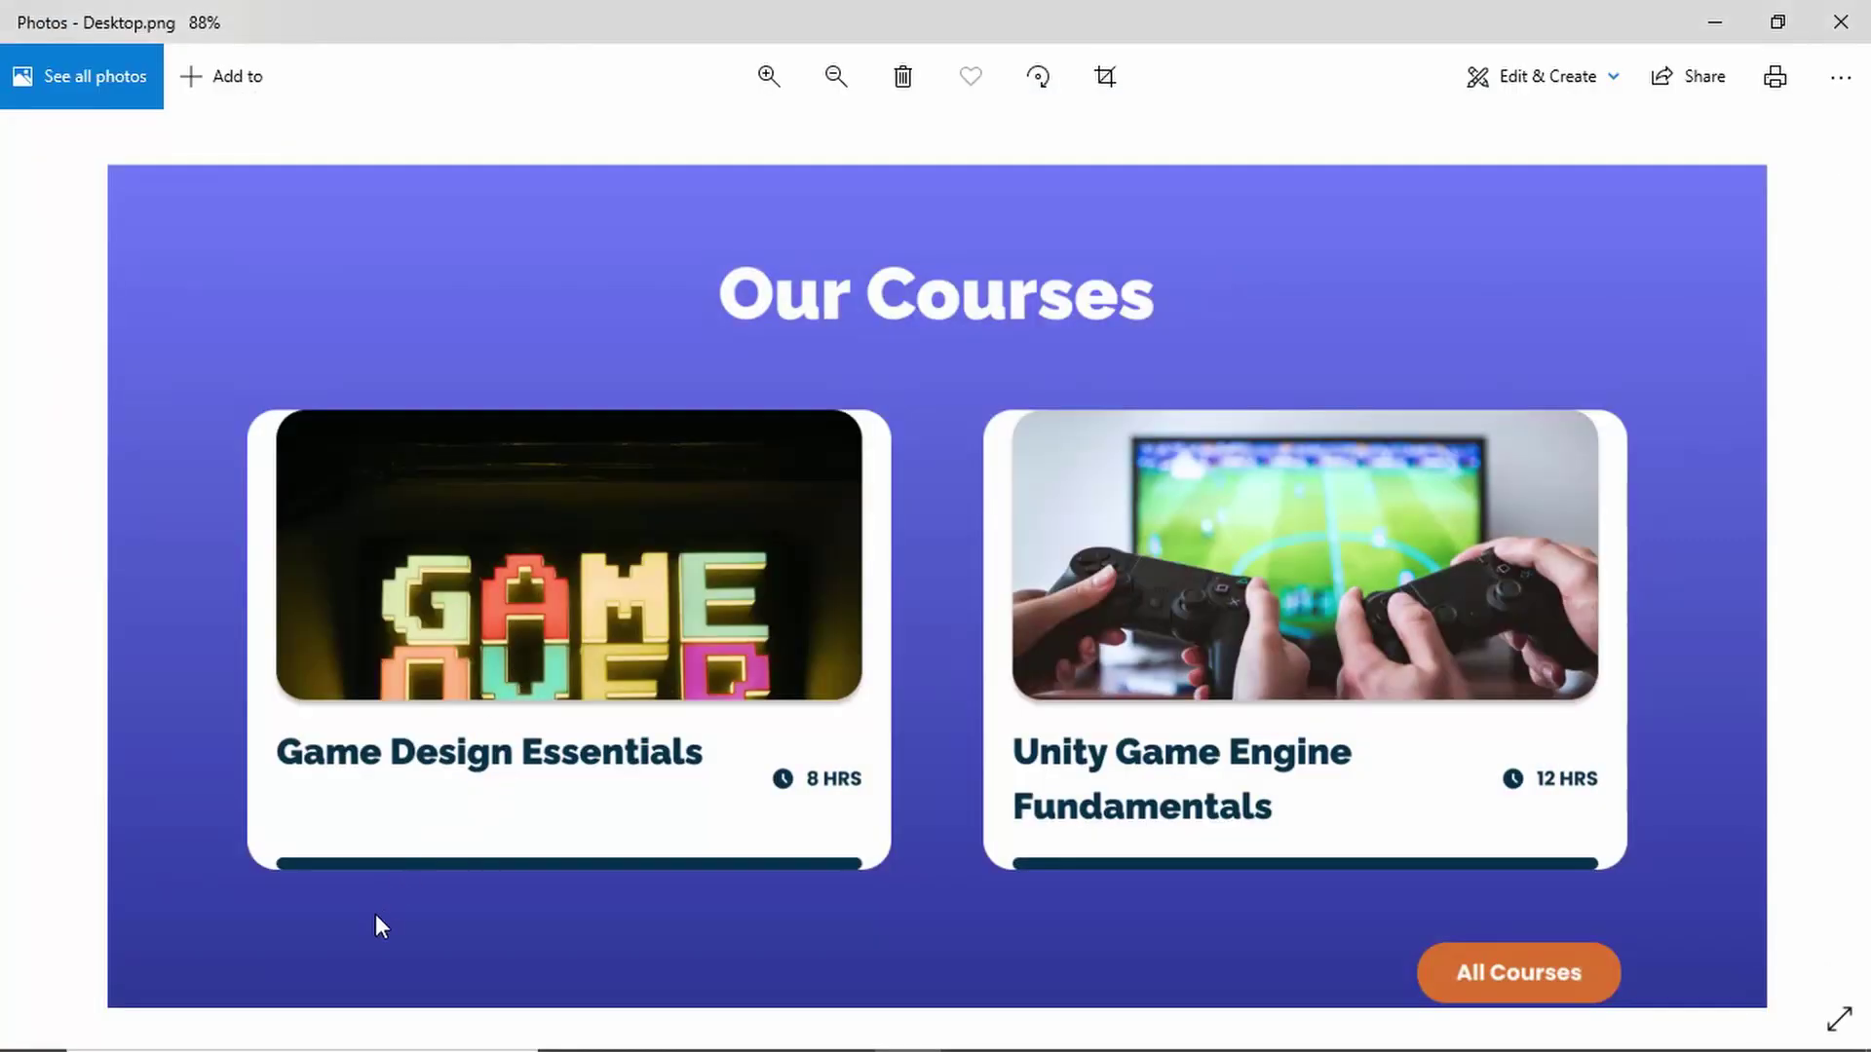
{"action": "key", "text": "alt+Tab"}
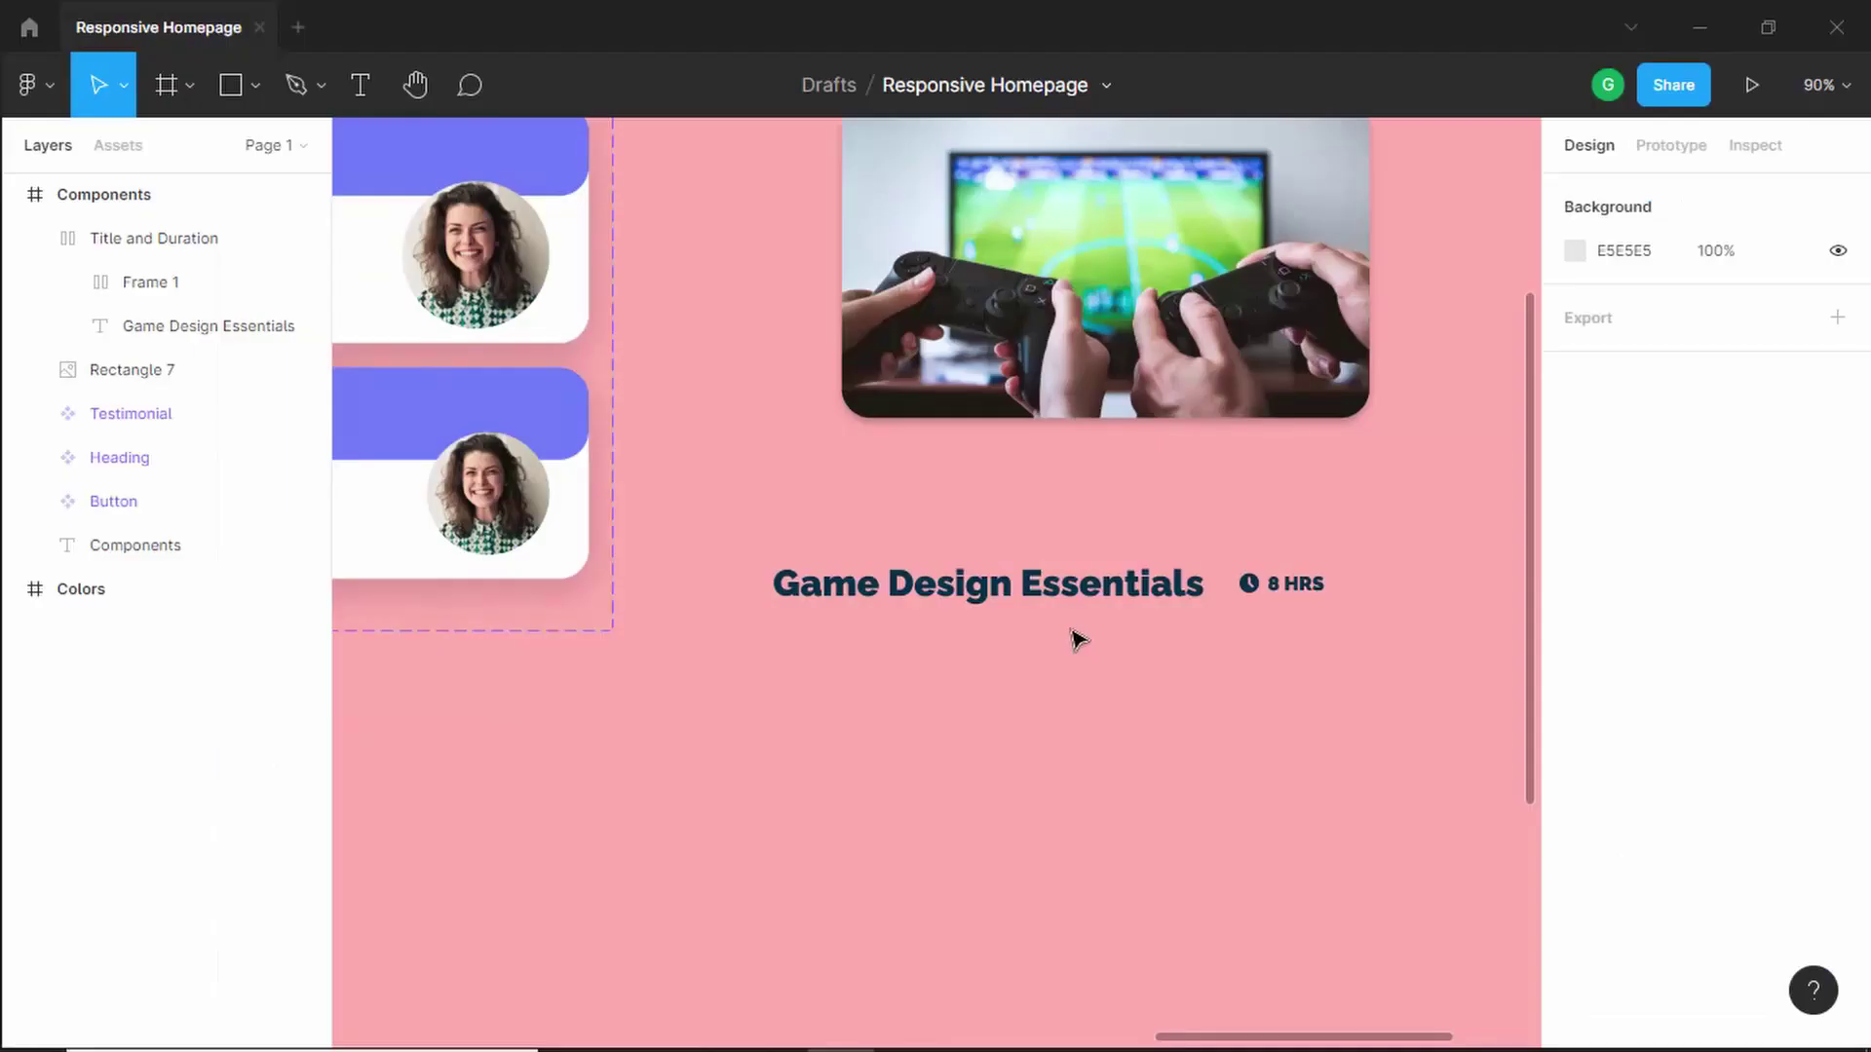
{"action": "scroll", "coordinate": [1073, 634], "scroll_direction": "down", "scroll_amount": 2}
{"action": "left_click_drag", "start_coordinate": [1264, 548], "coordinate": [1066, 655]}
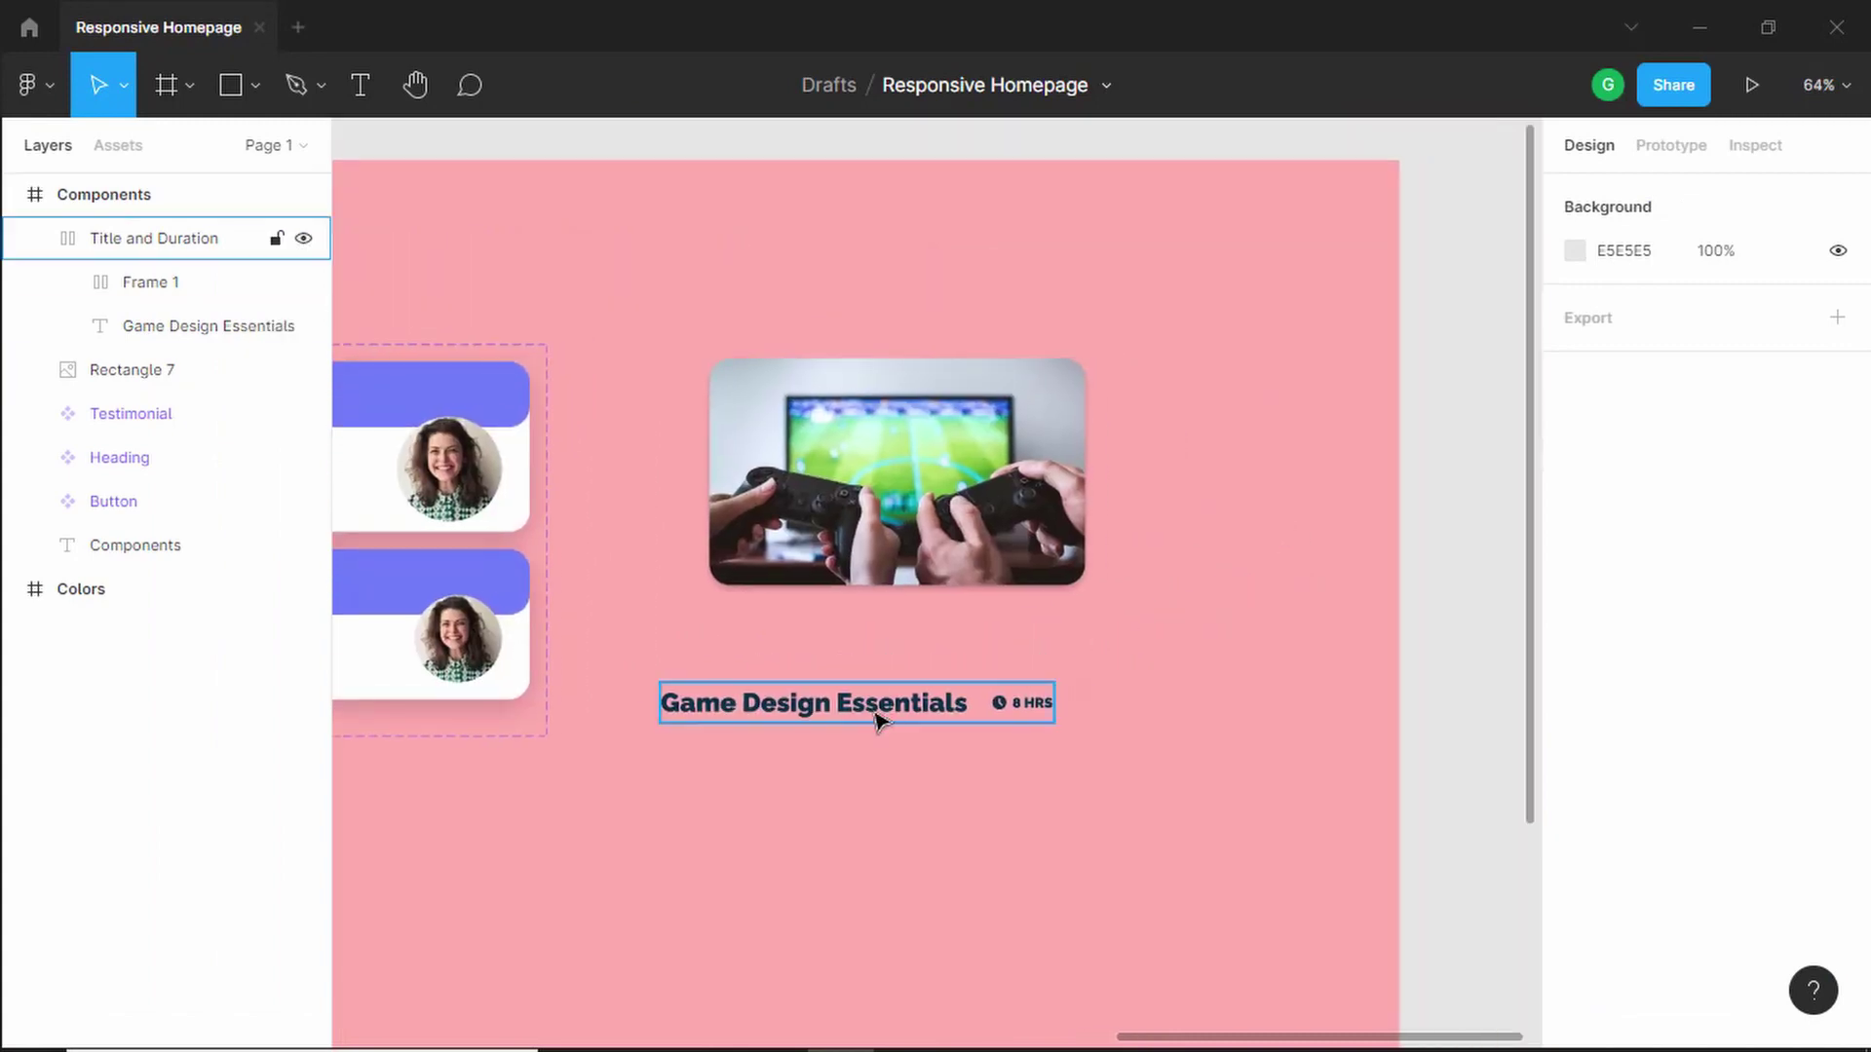
{"action": "left_click_drag", "start_coordinate": [877, 718], "coordinate": [916, 658]}
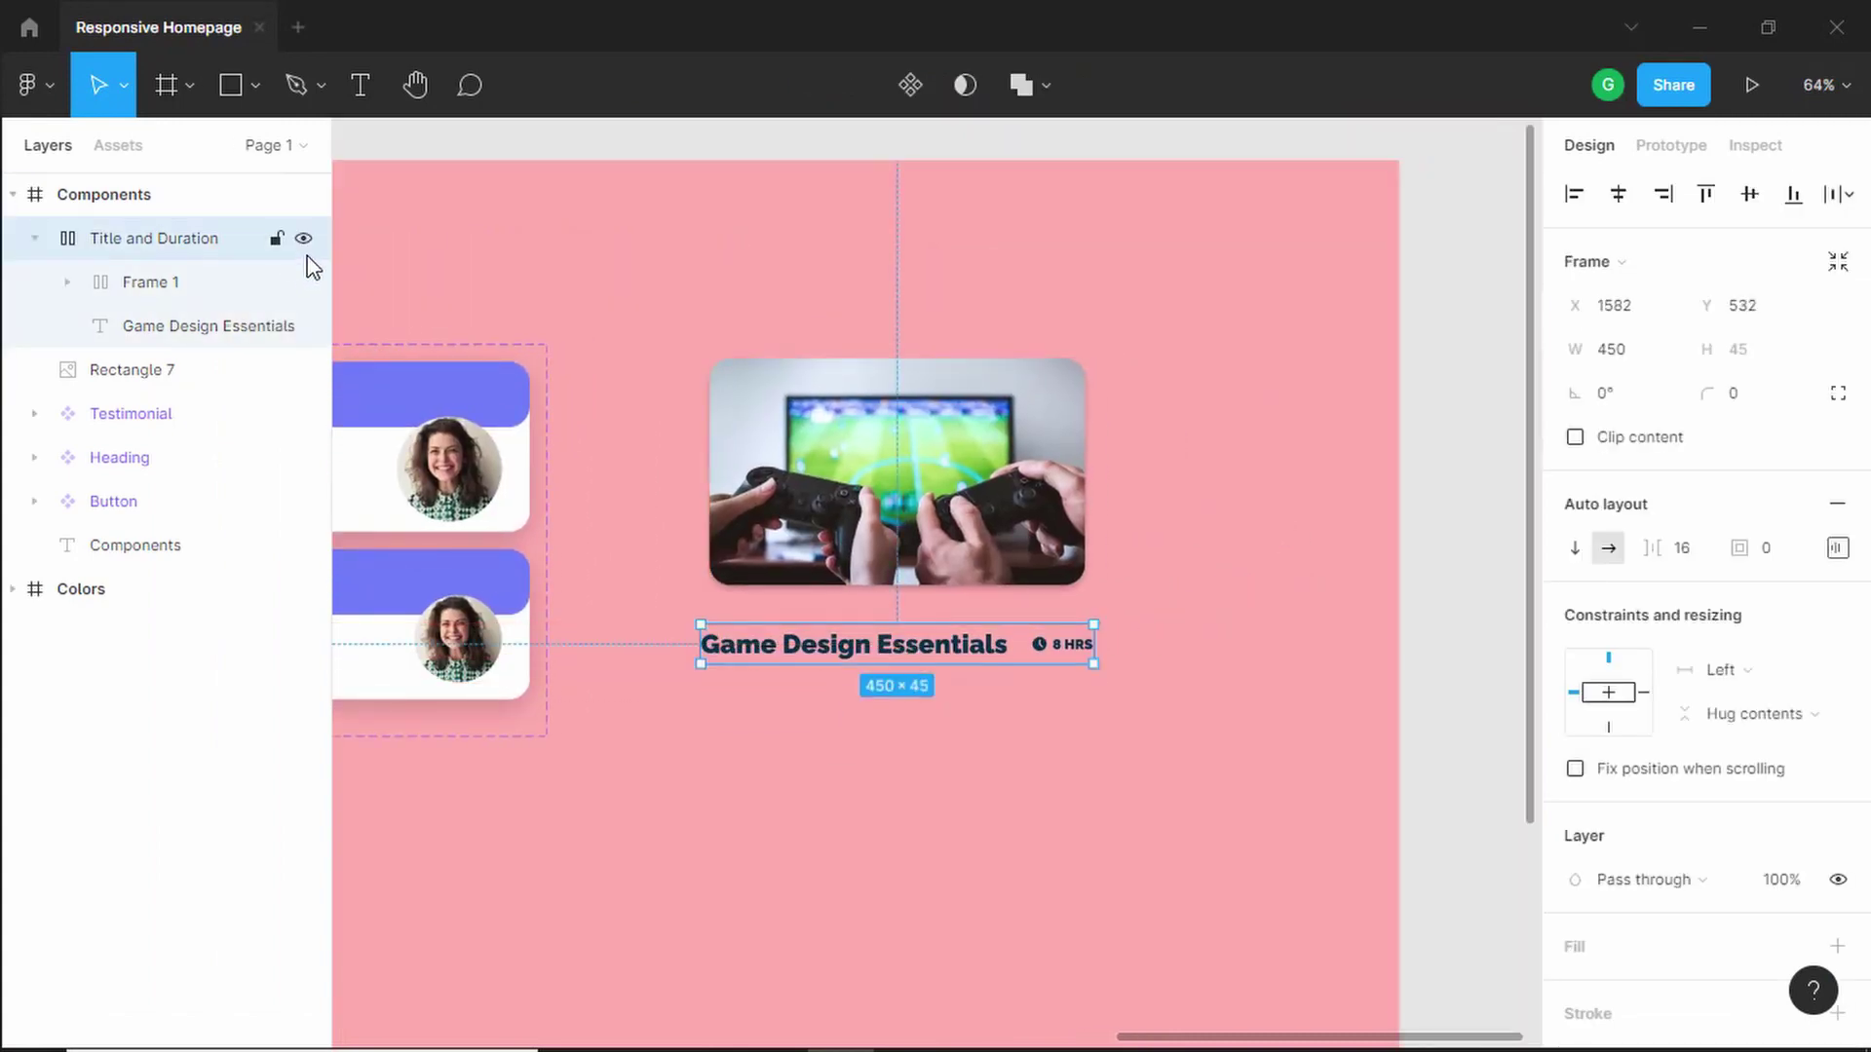
- Draw a rectangle beneath the title row as a bar 8 high and about 413 wide, centered under the game photo
{"action": "left_click", "coordinate": [230, 87]}
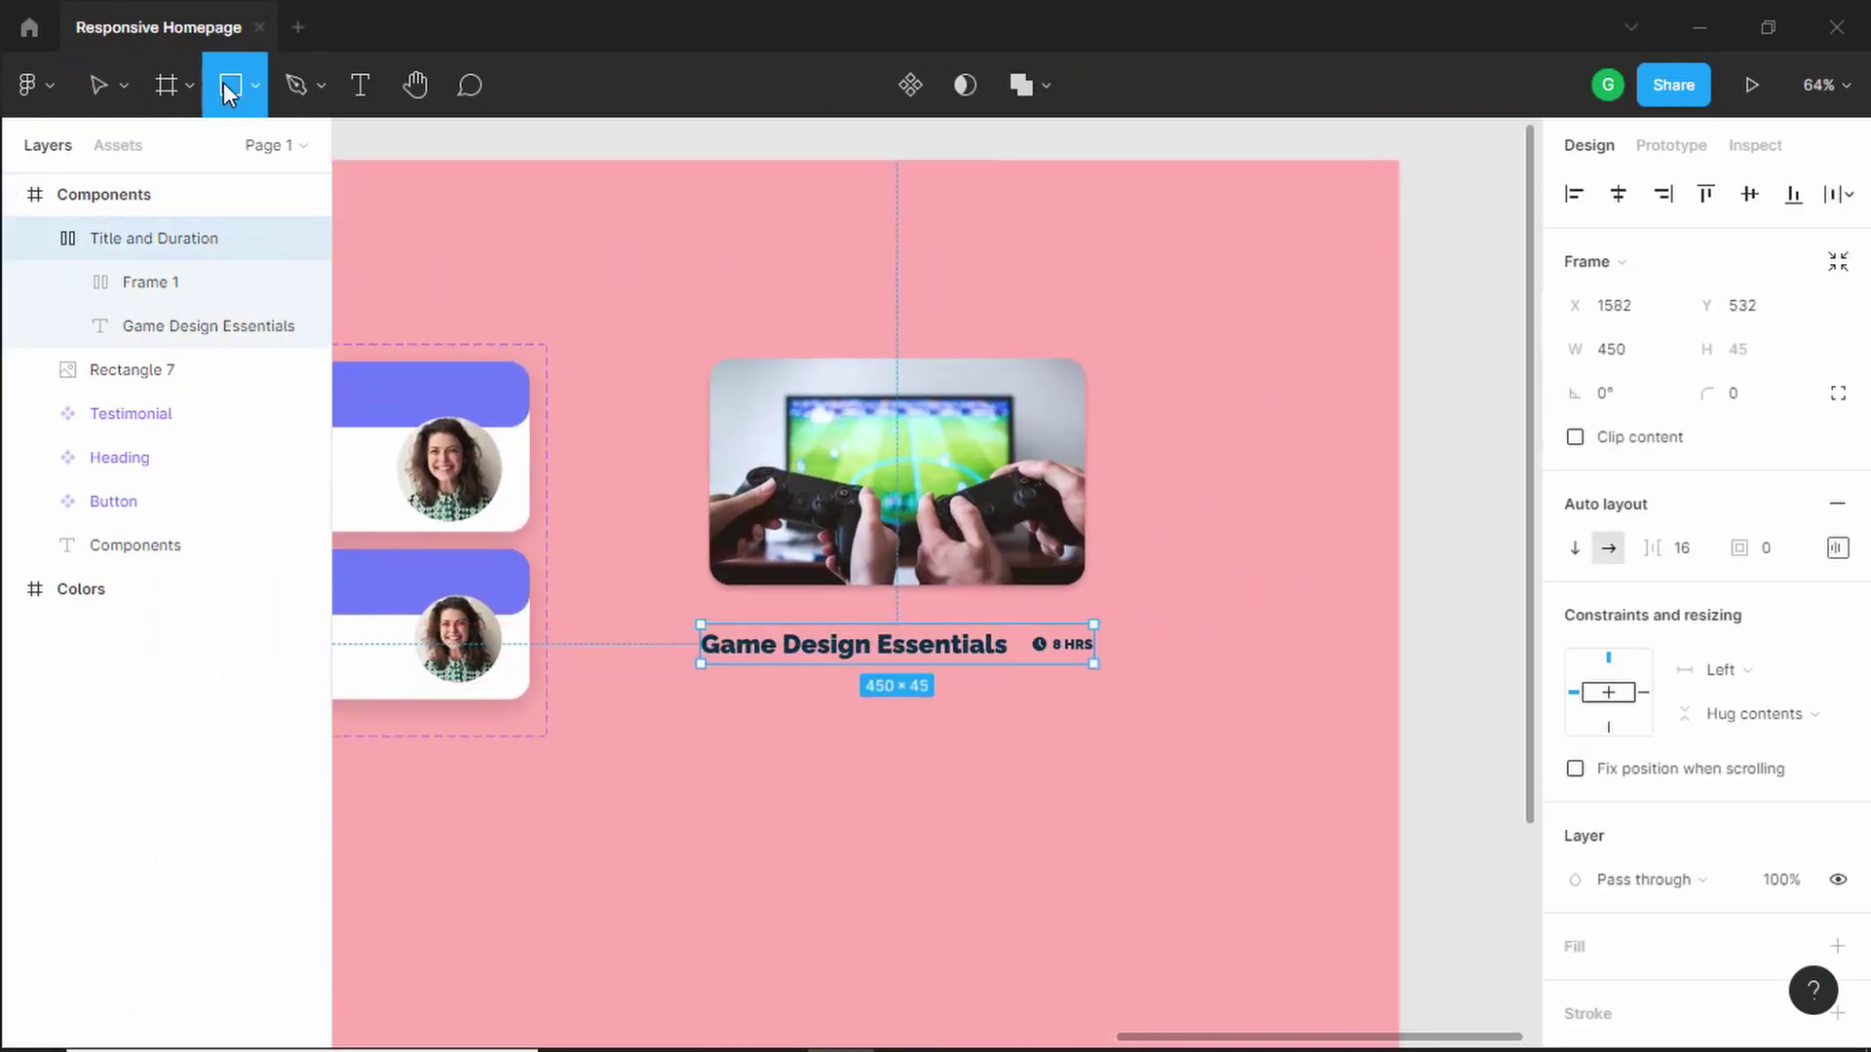
{"action": "left_click", "coordinate": [763, 710]}
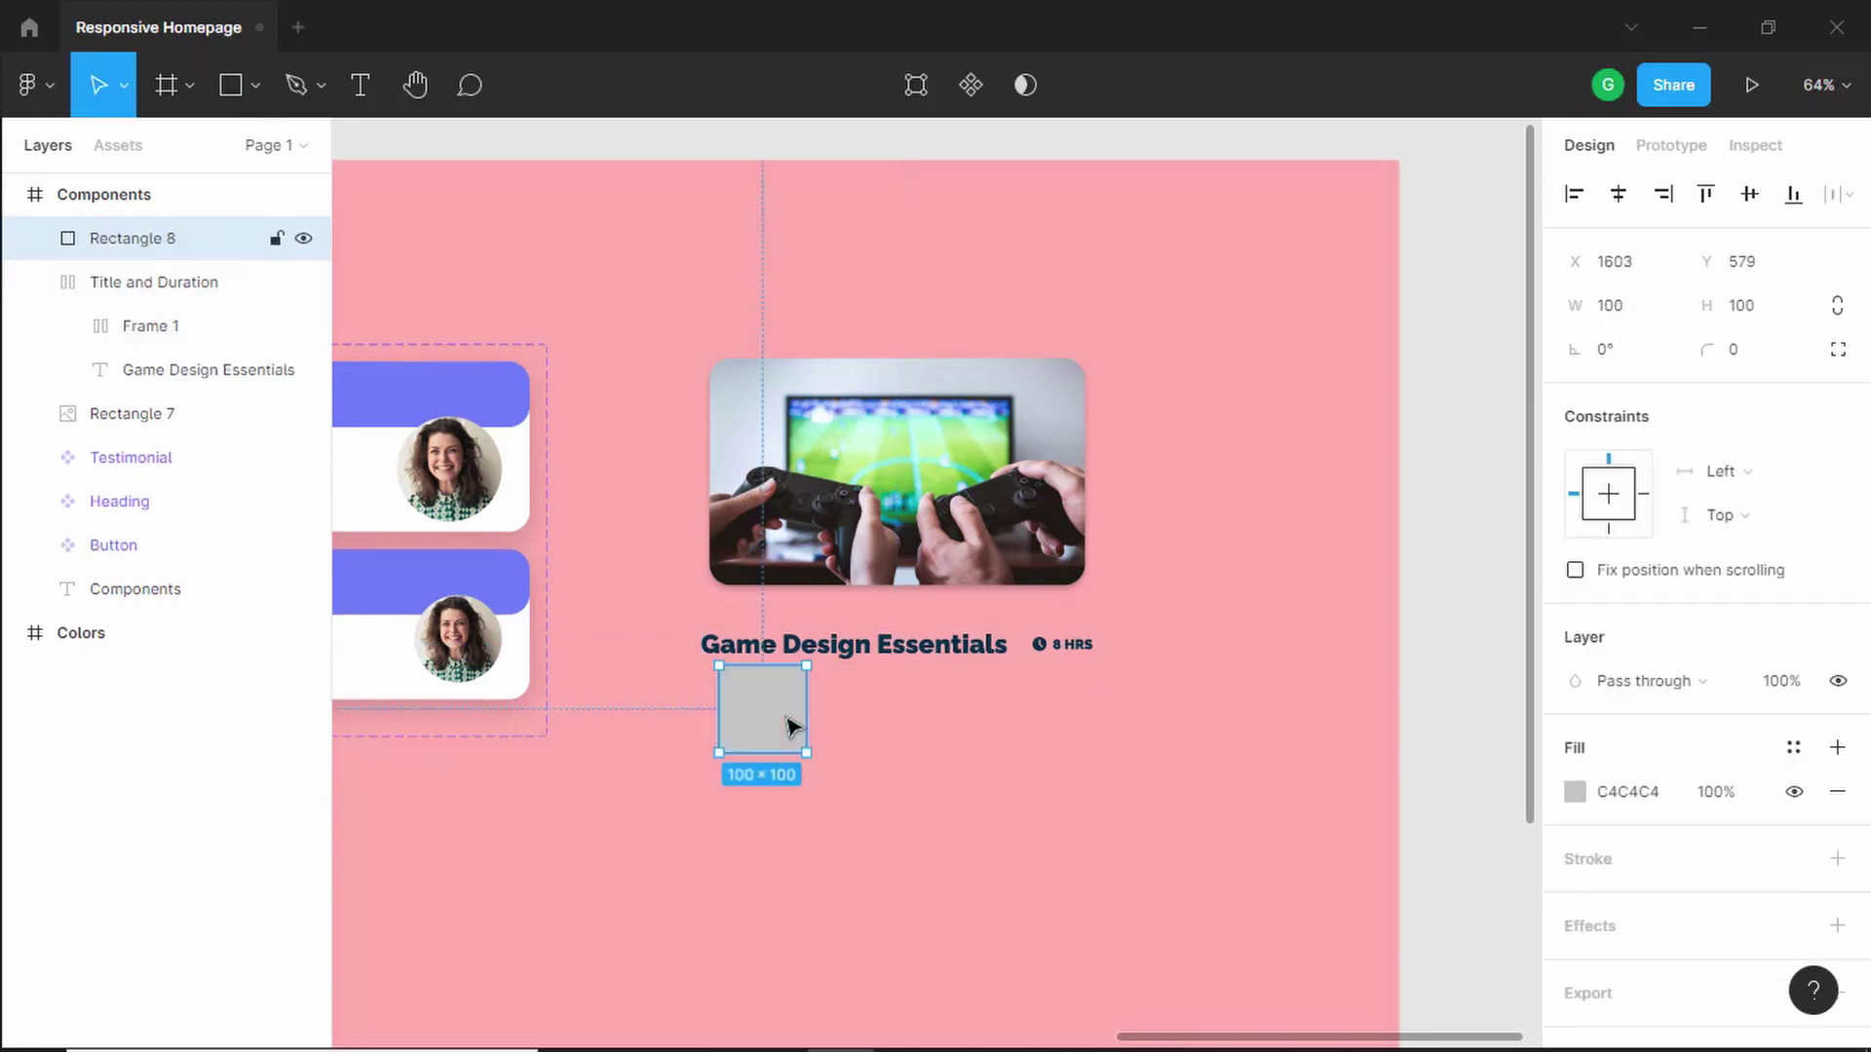
{"action": "left_click", "coordinate": [1757, 310]}
{"action": "type", "text": "8"}
{"action": "key", "text": "Return"}
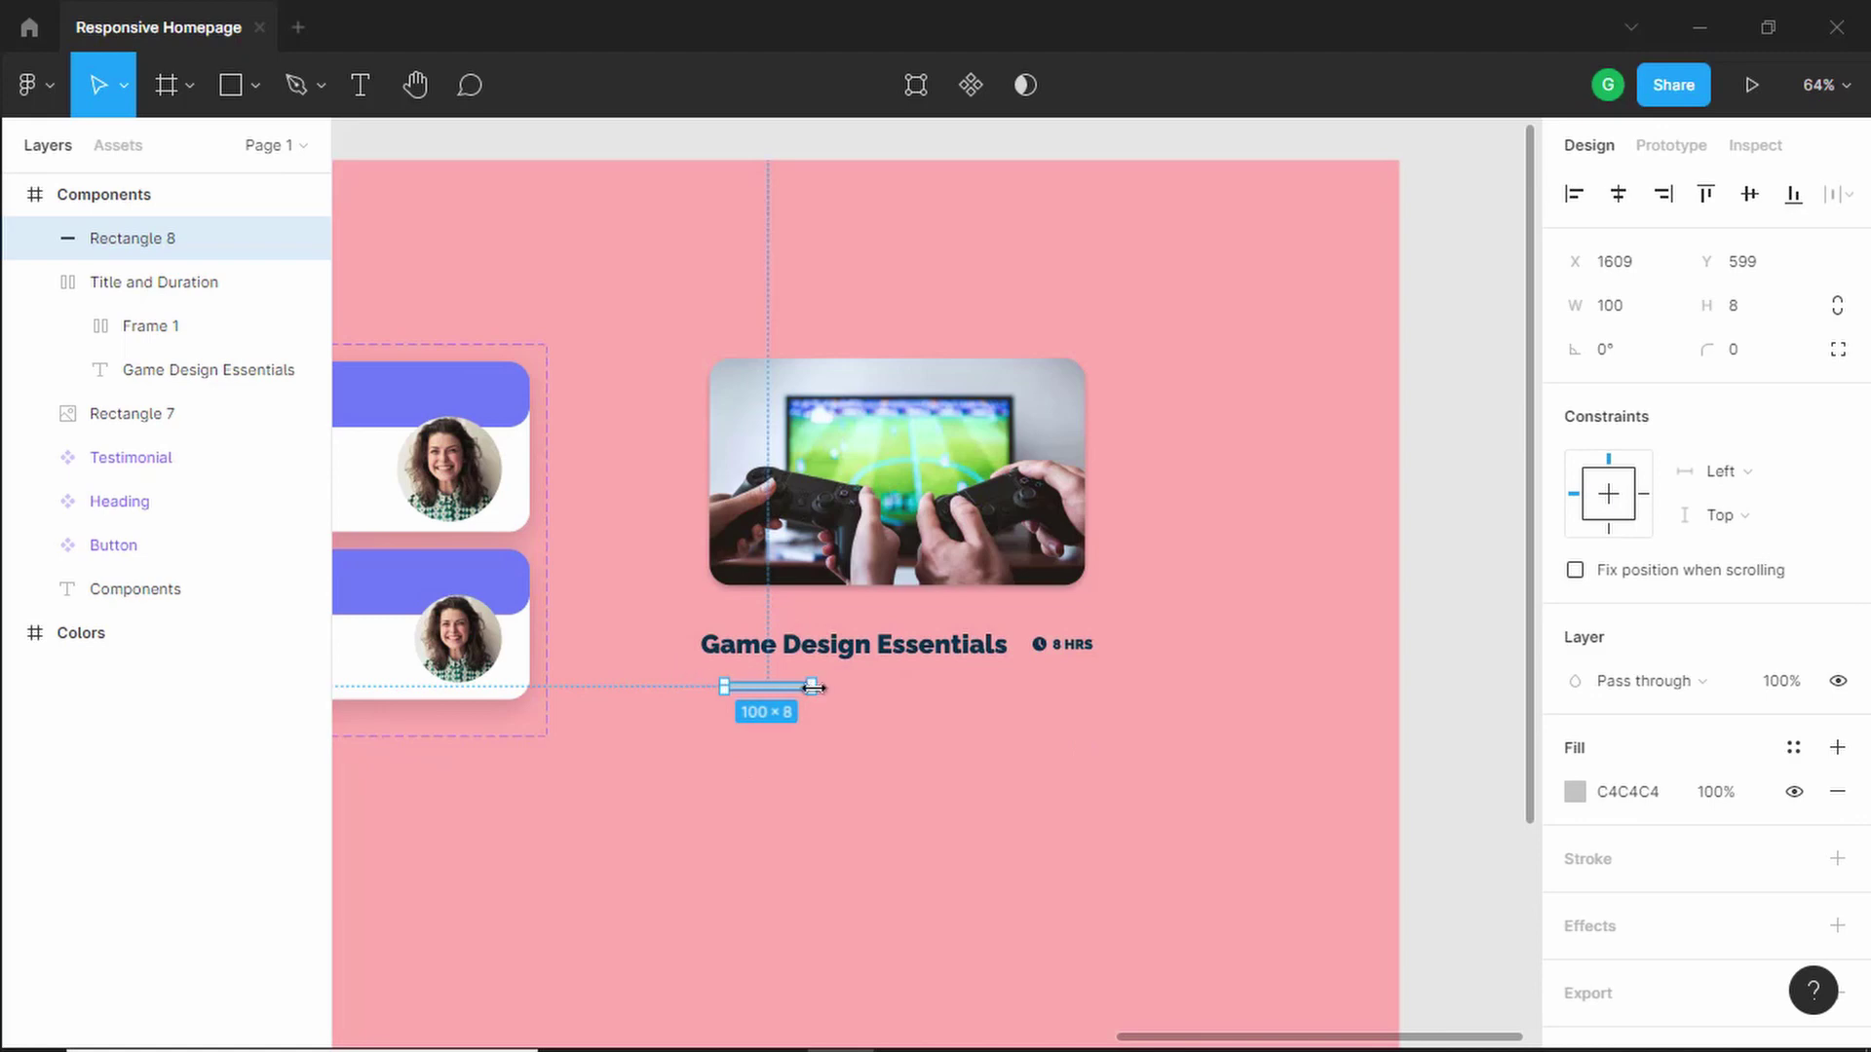
{"action": "left_click_drag", "start_coordinate": [814, 688], "coordinate": [1012, 709]}
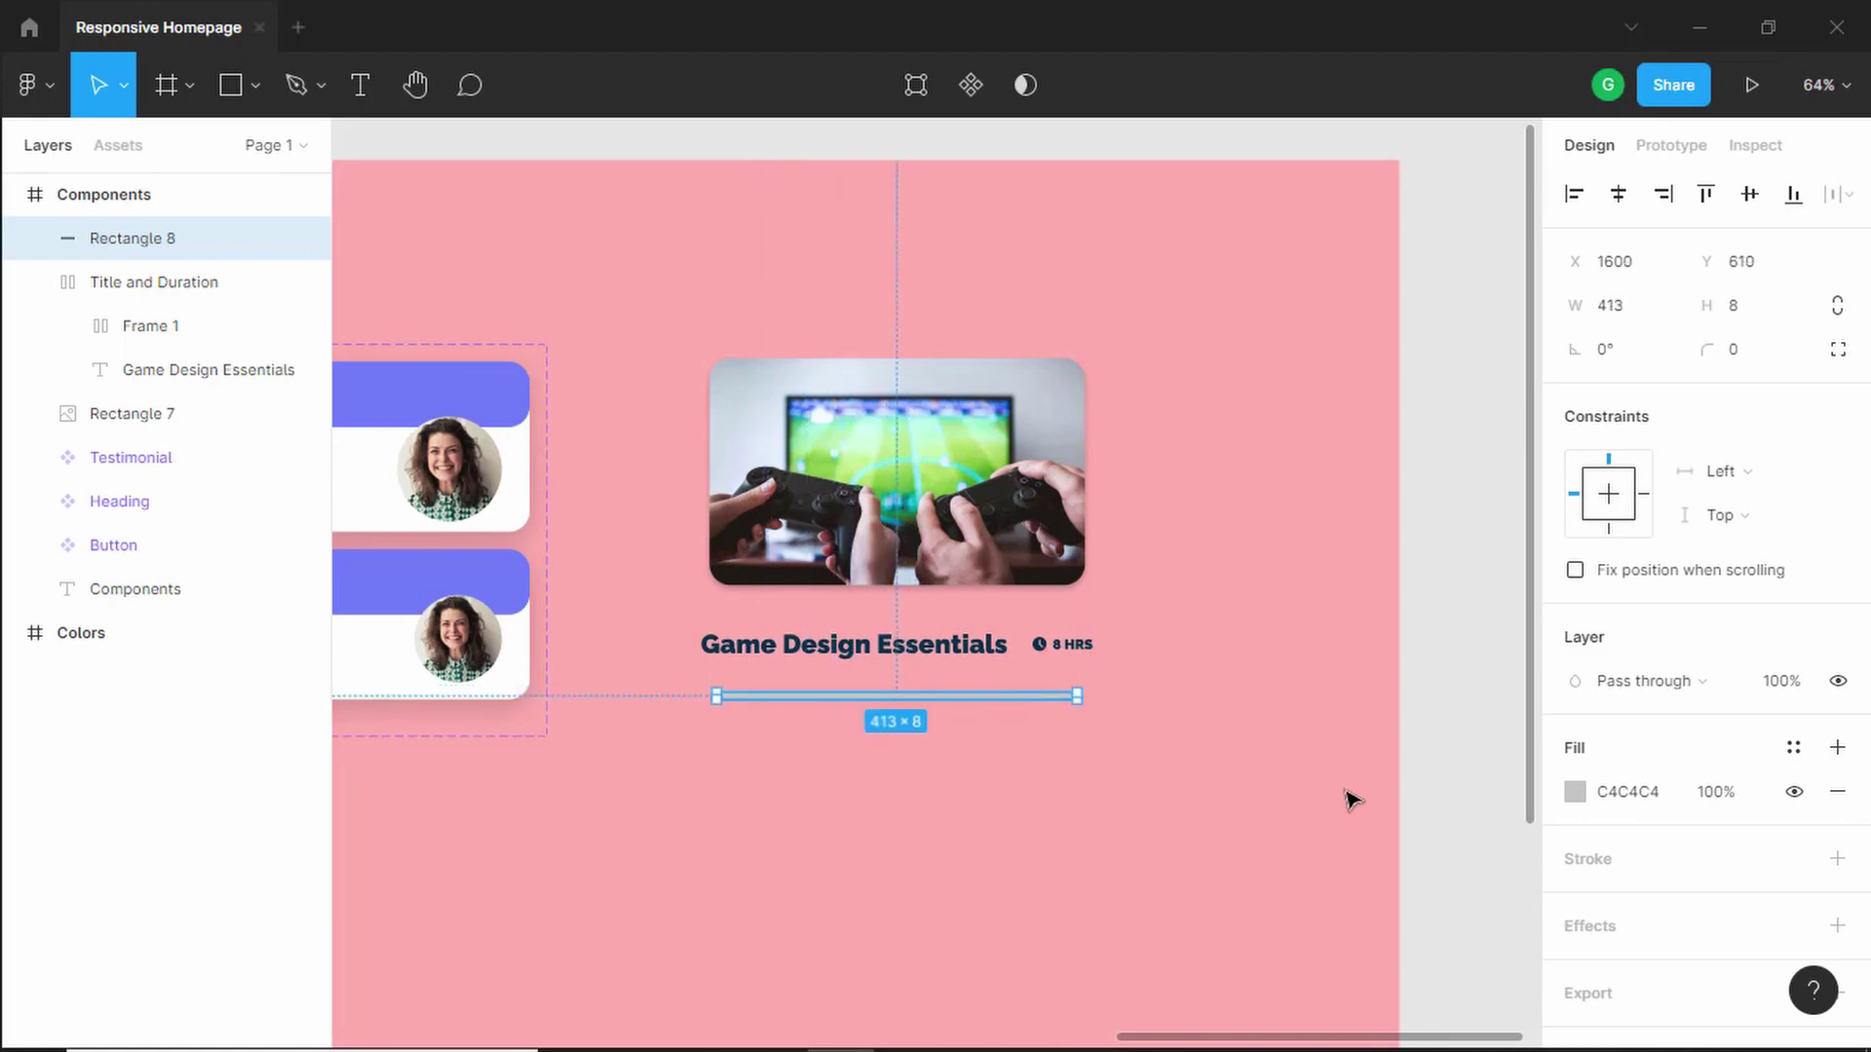
- Fill the bar with the dark blue document color 023047
{"action": "left_click", "coordinate": [1576, 792]}
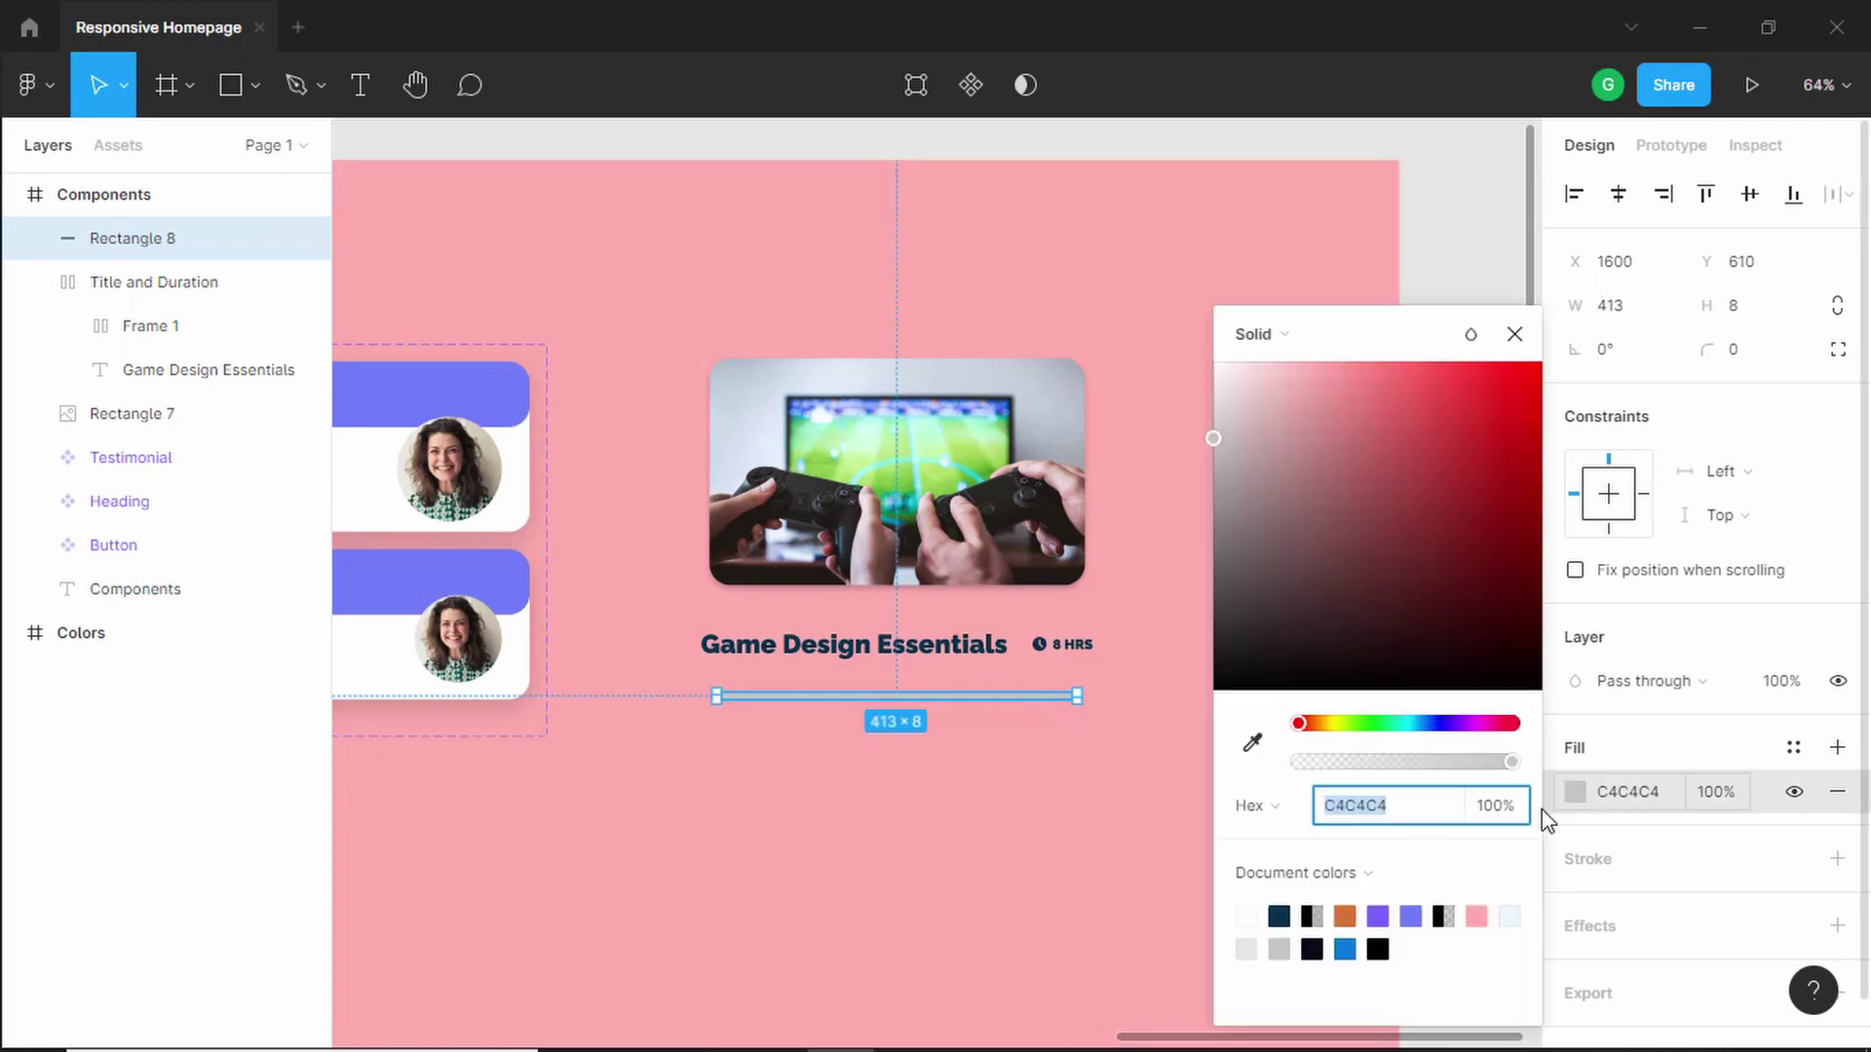
{"action": "left_click", "coordinate": [1280, 916]}
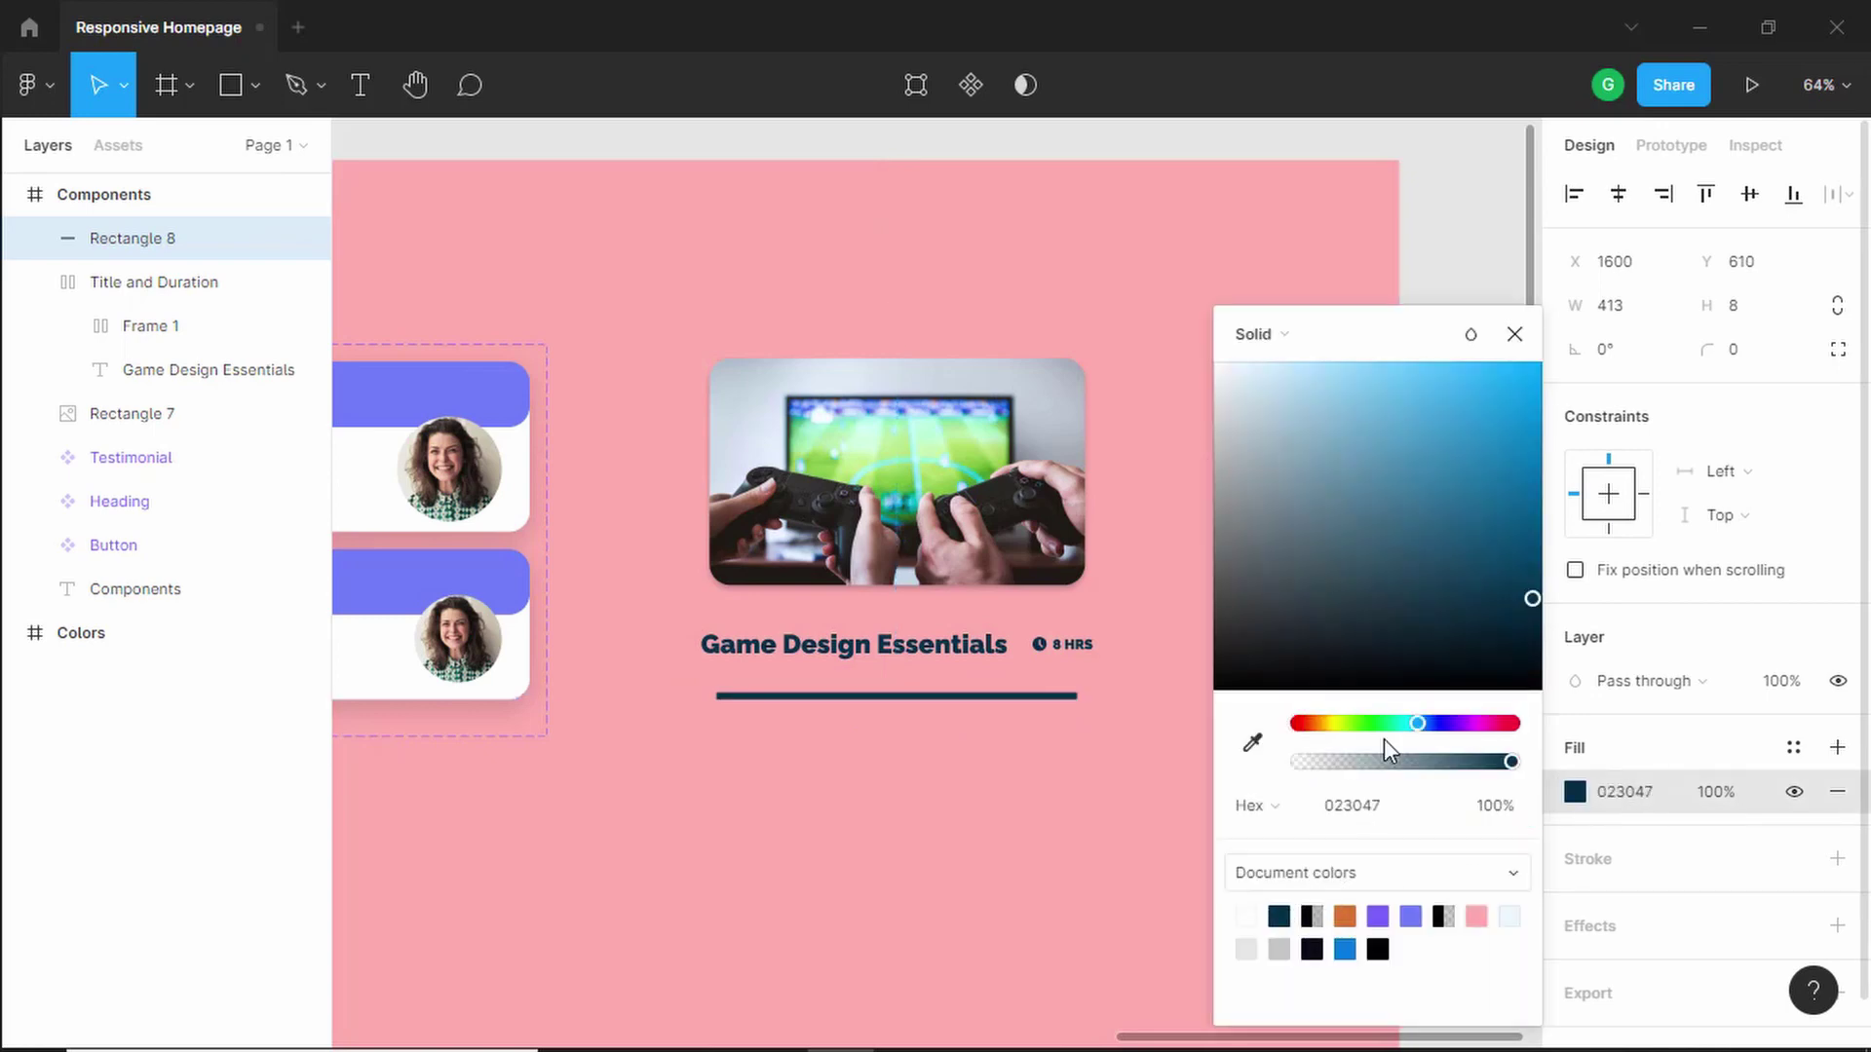
{"action": "left_click", "coordinate": [1515, 337]}
- Set the dark blue bar's corner radius to 24
{"action": "left_click", "coordinate": [1764, 361]}
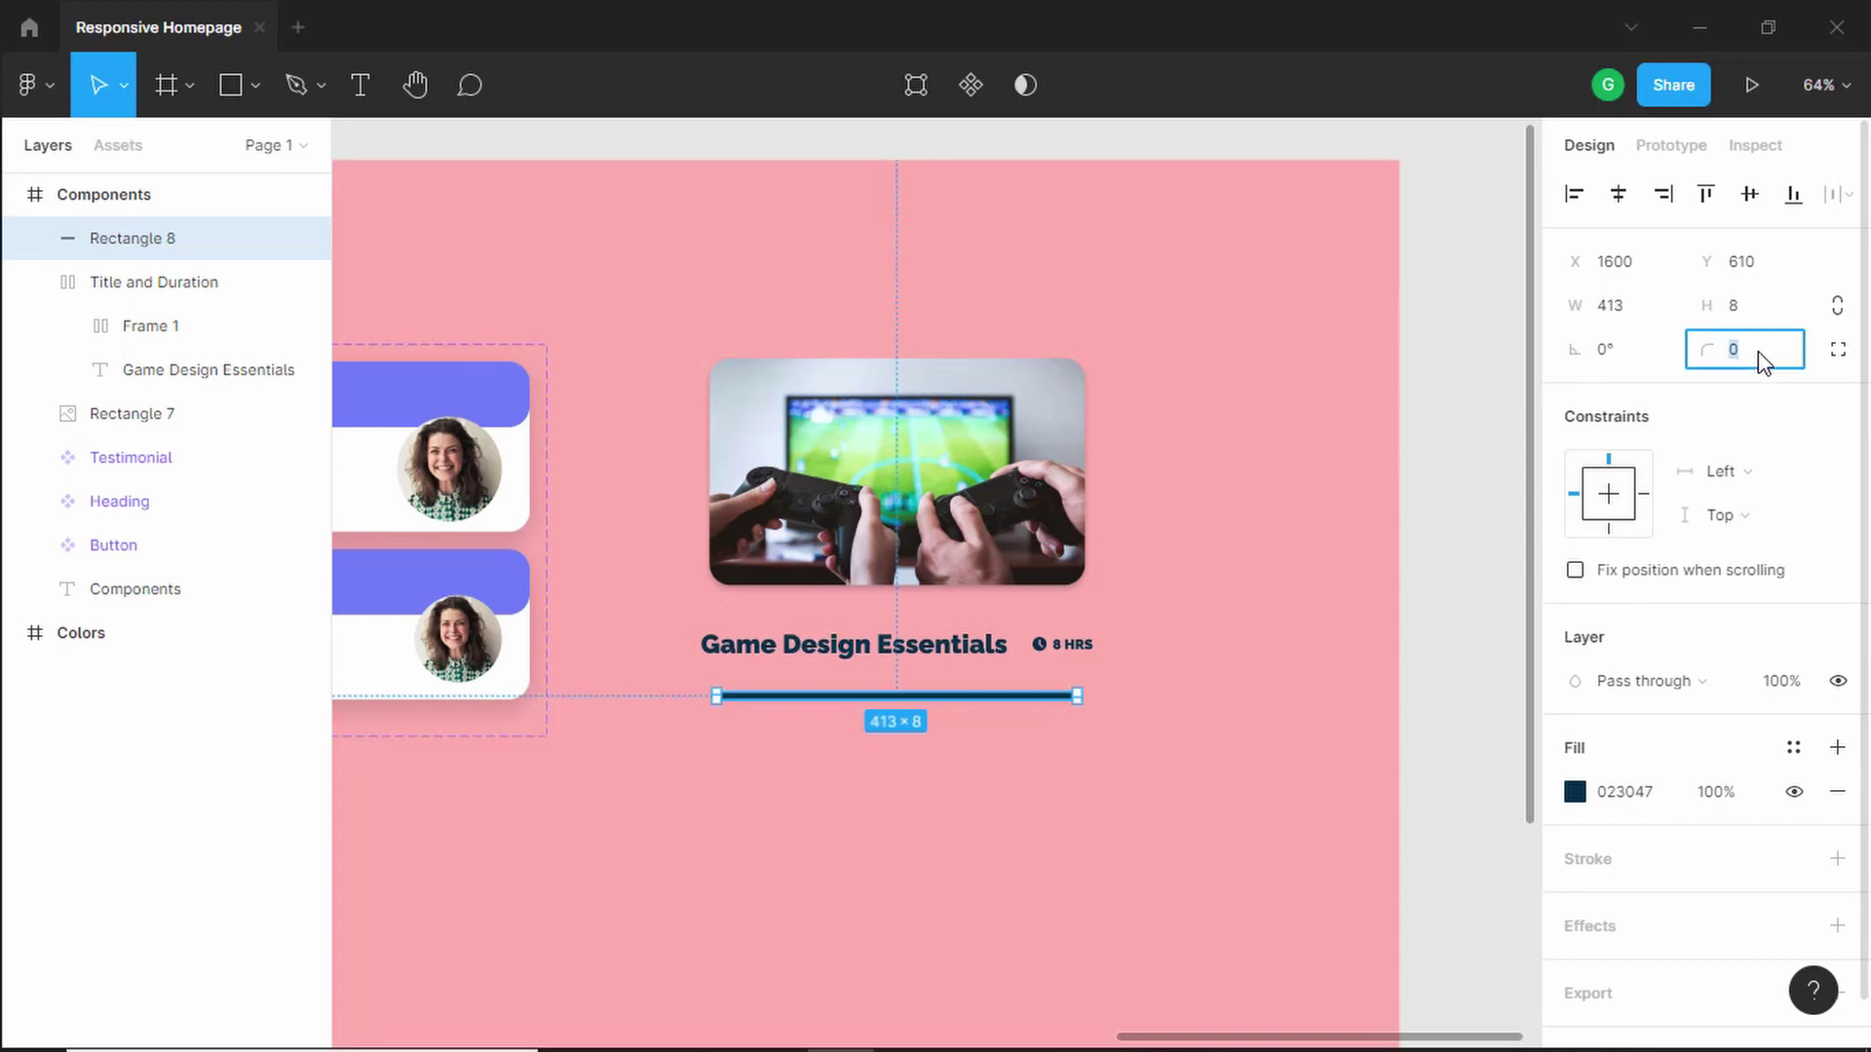
{"action": "key", "text": "Return"}
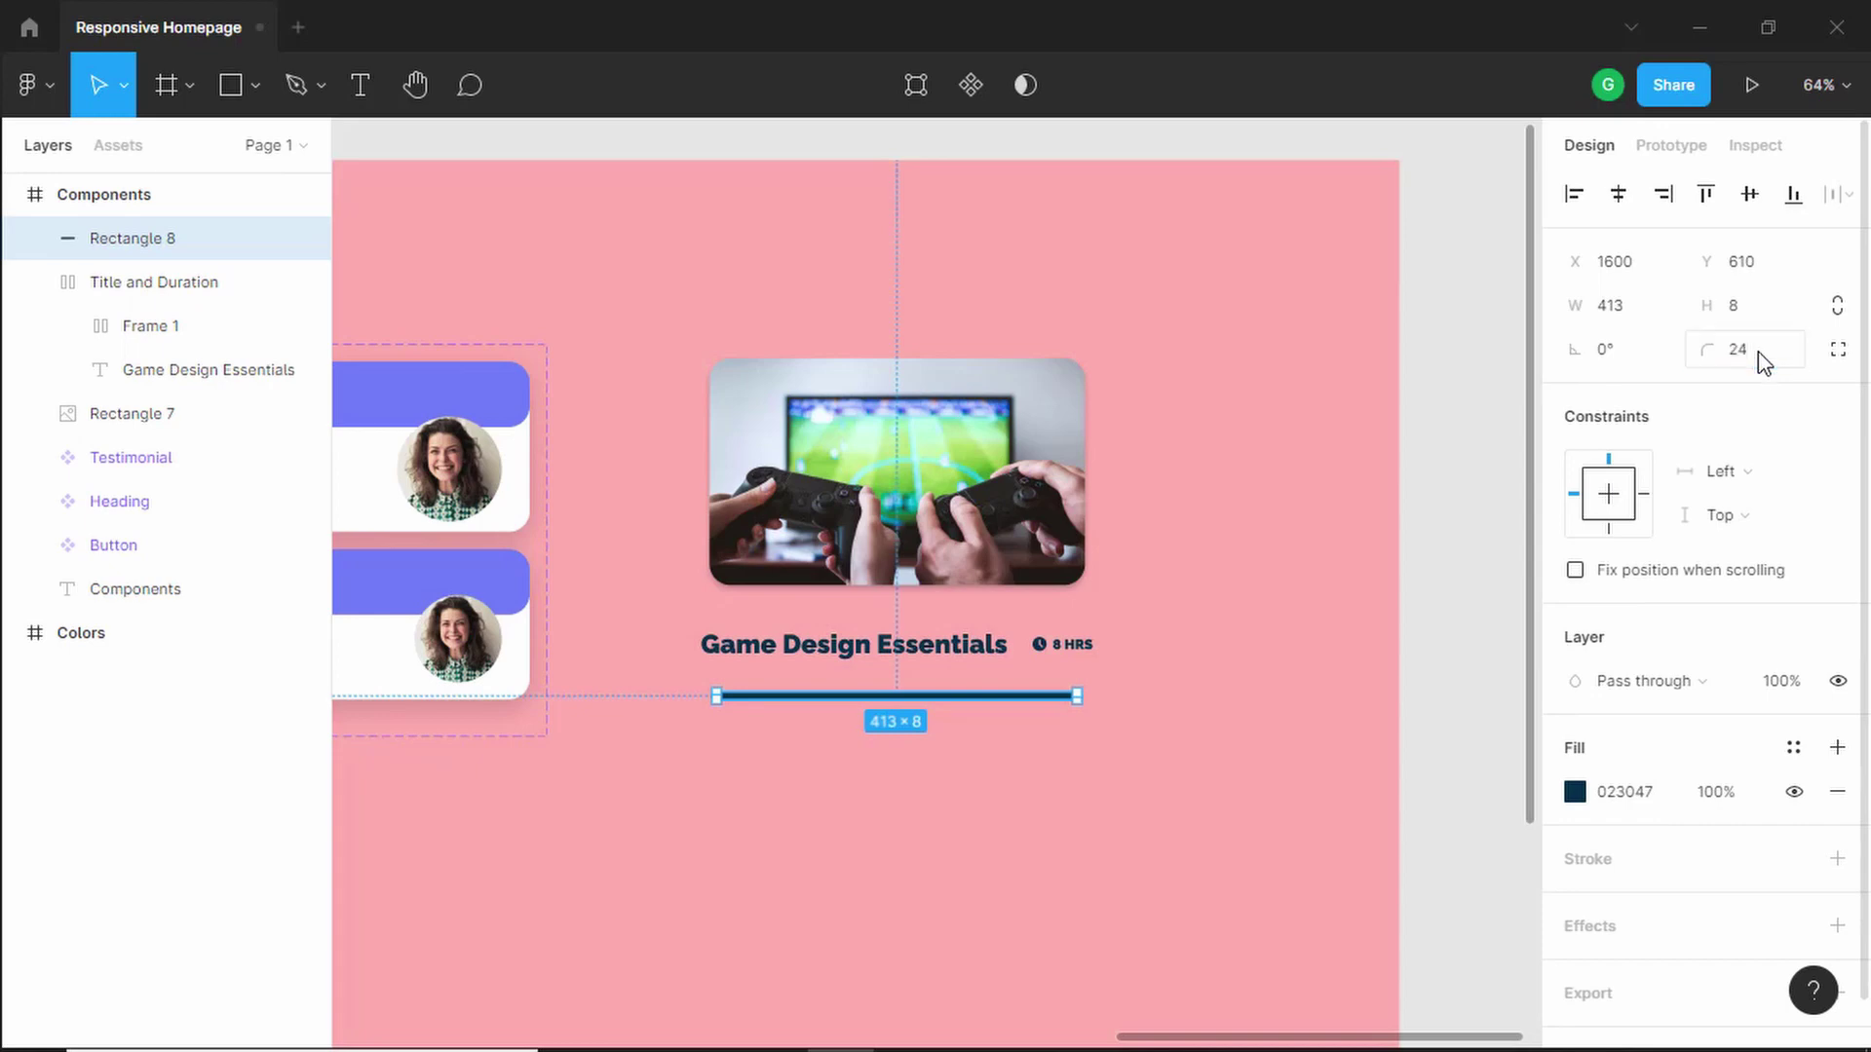
{"action": "key", "text": "Escape"}
- Move the Title and Duration frame up so it sits 24 below the game photo
{"action": "scroll", "coordinate": [873, 702], "scroll_direction": "up", "scroll_amount": 2}
{"action": "left_click", "coordinate": [954, 431]}
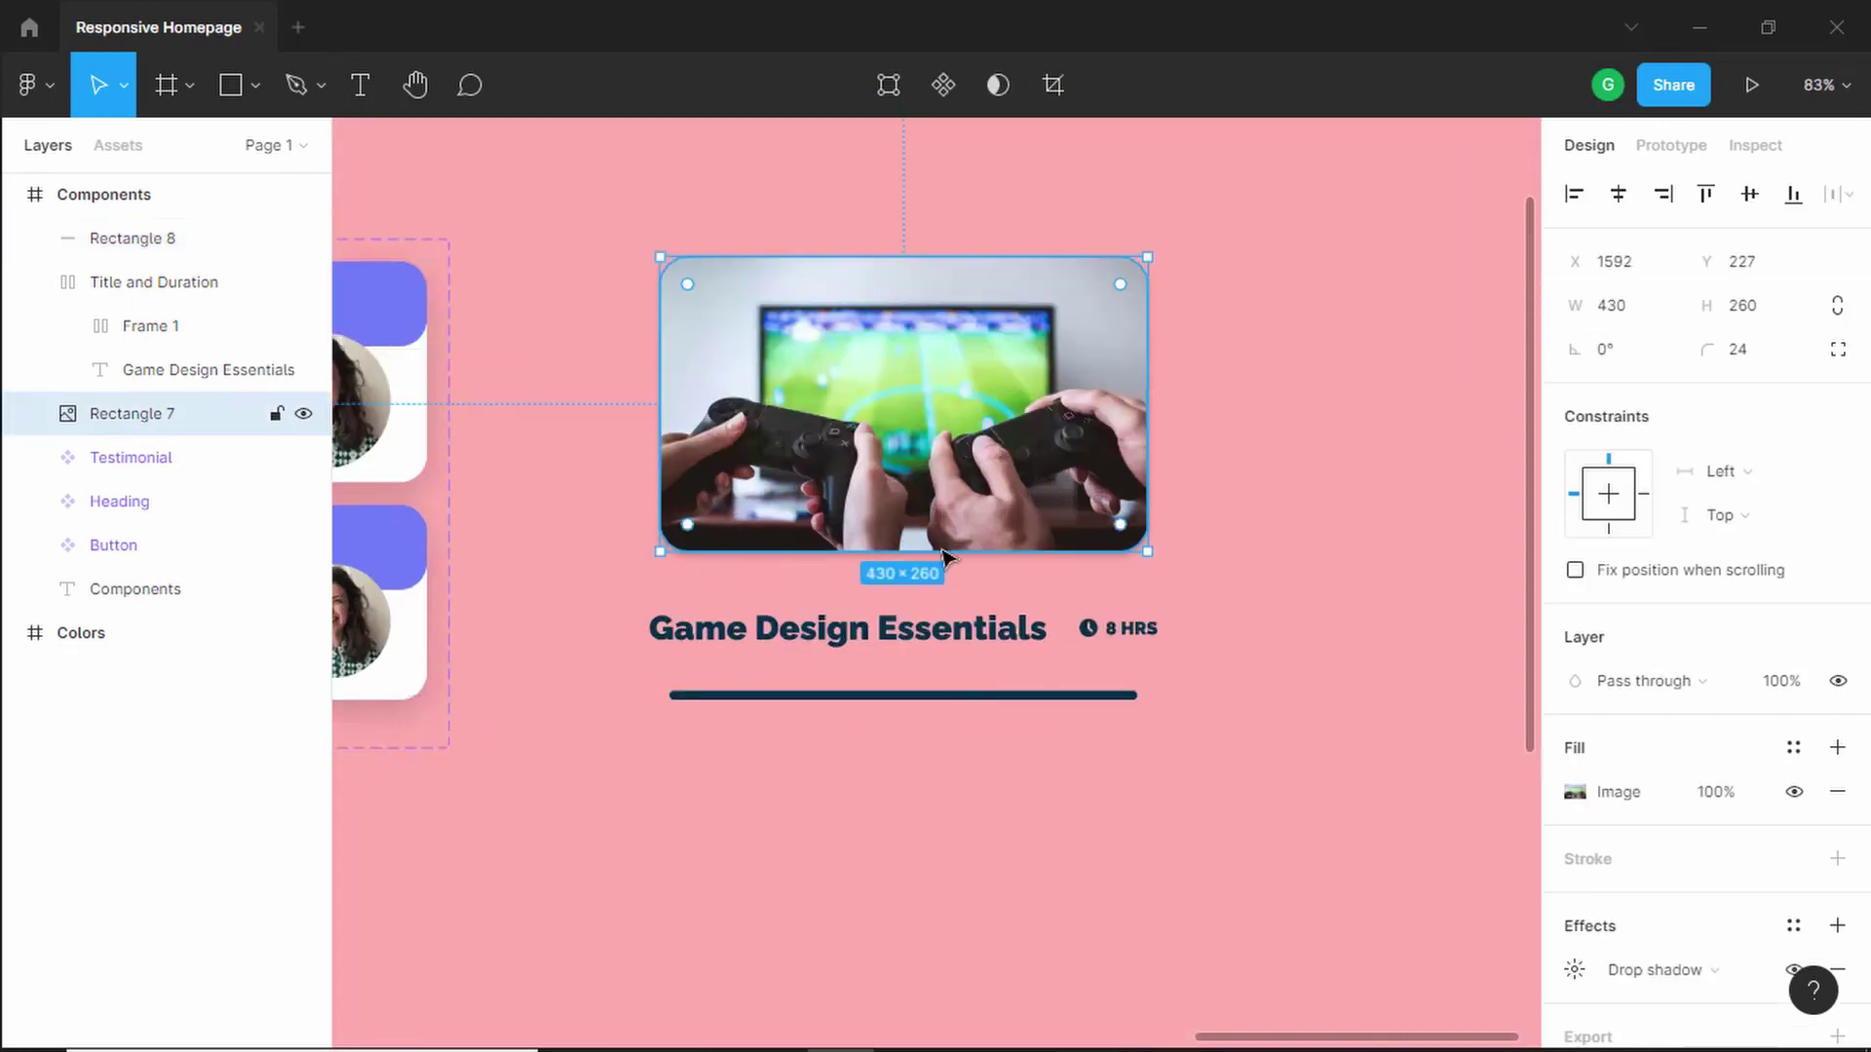
{"action": "left_click_drag", "start_coordinate": [906, 635], "coordinate": [871, 610]}
{"action": "key", "text": "Down"}
{"action": "key", "text": "Down"}
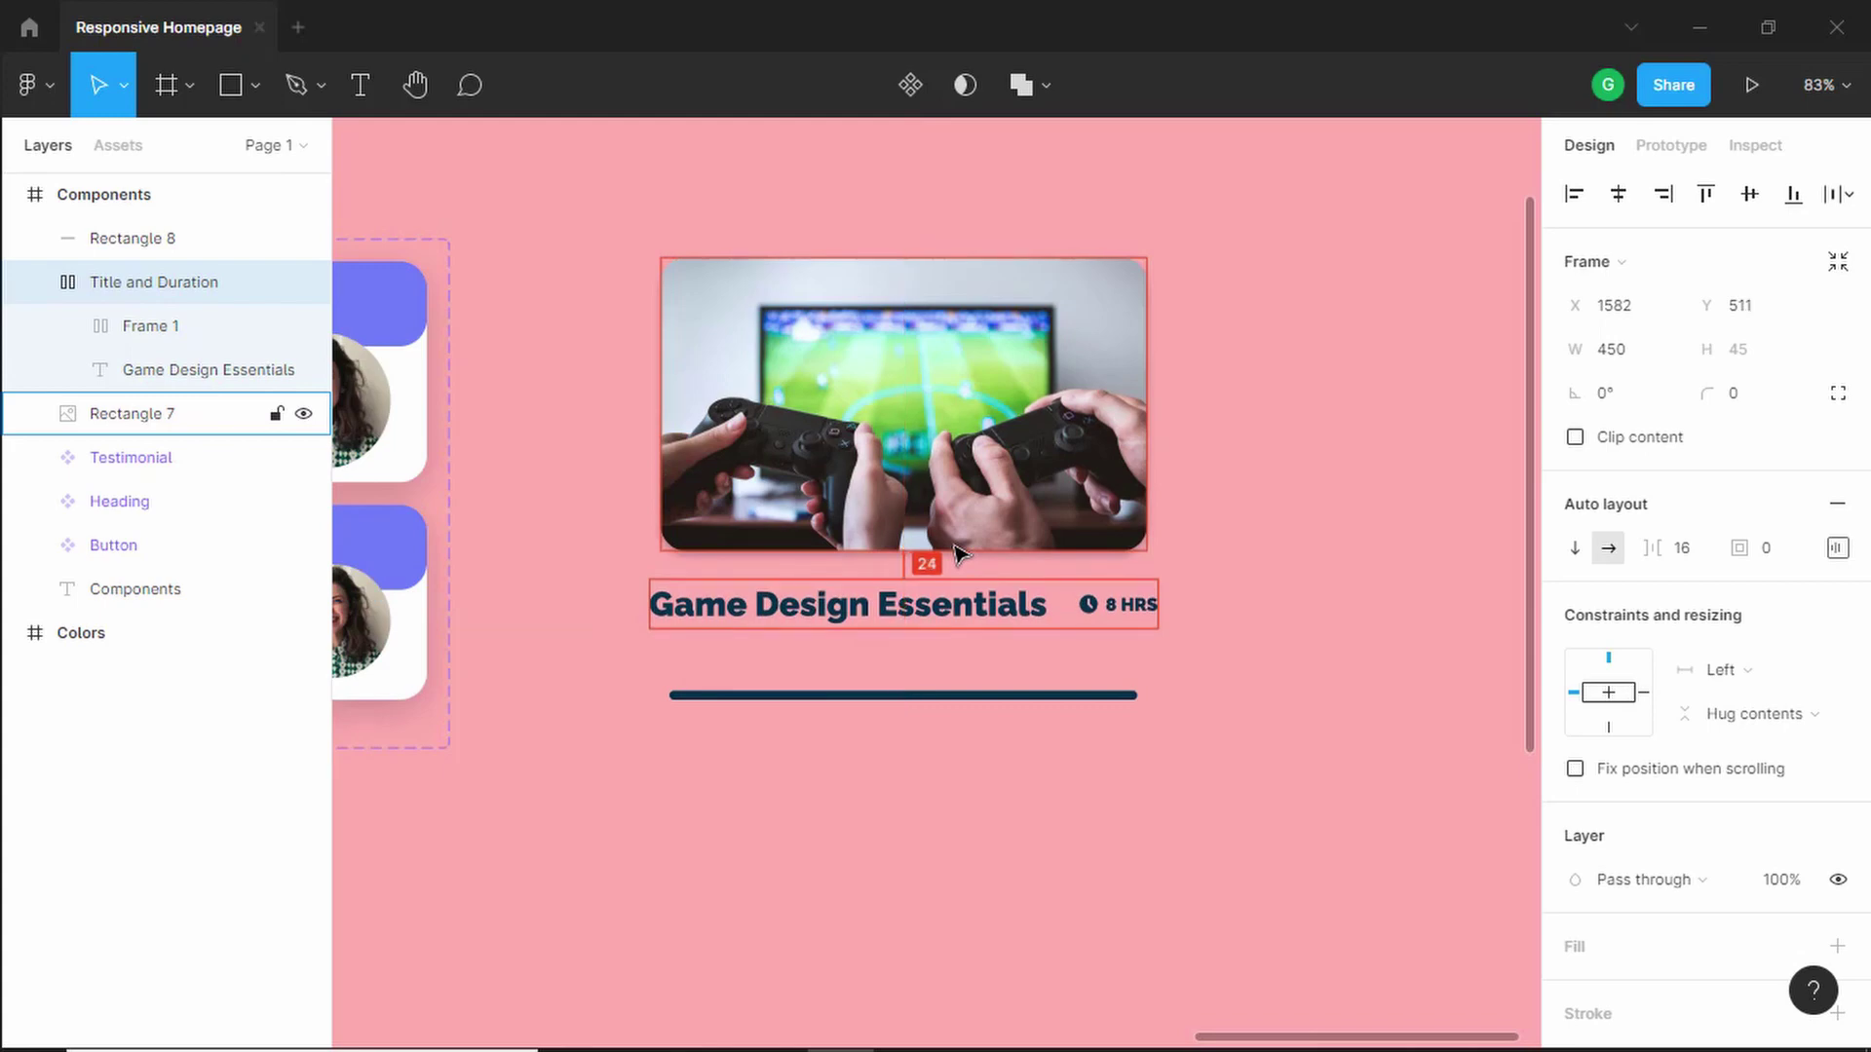
{"action": "left_click", "coordinate": [1031, 818]}
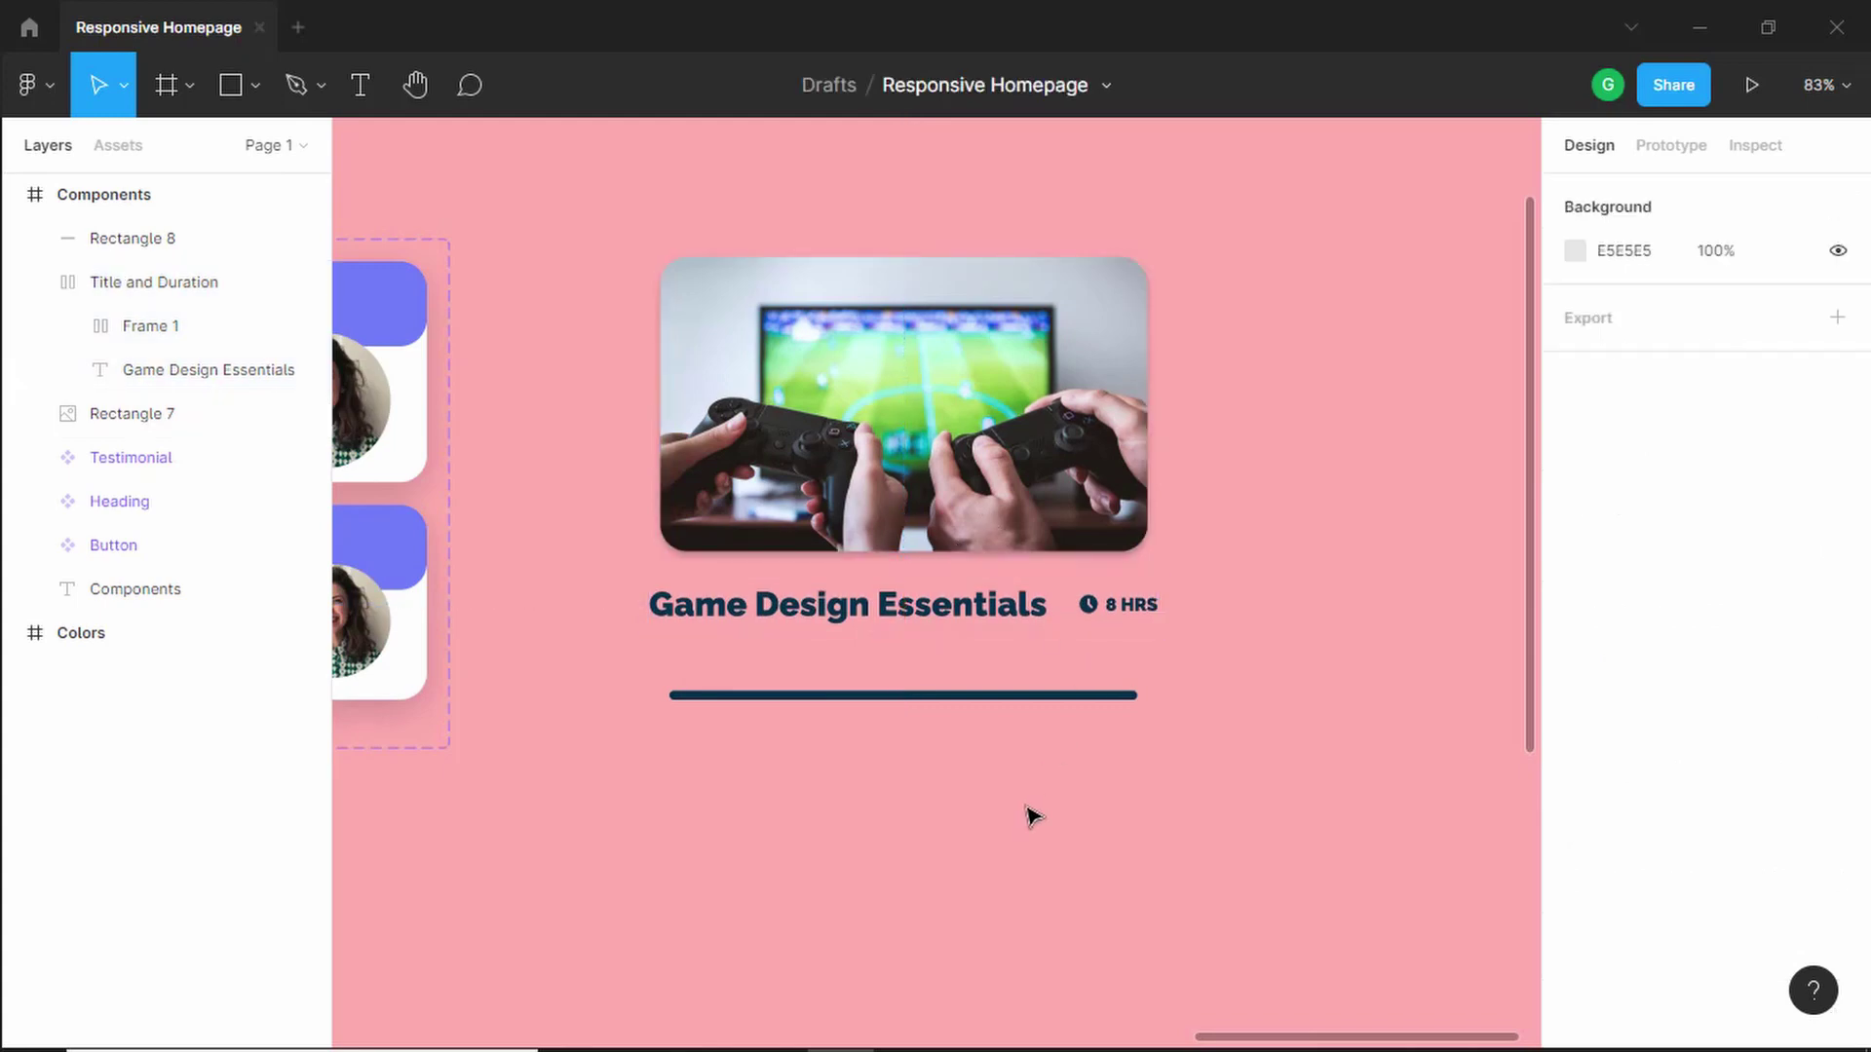
- Widen the game photo evenly on both sides to 450, and wrap the photo, title row and bar in an auto layout frame
{"action": "left_click", "coordinate": [665, 388]}
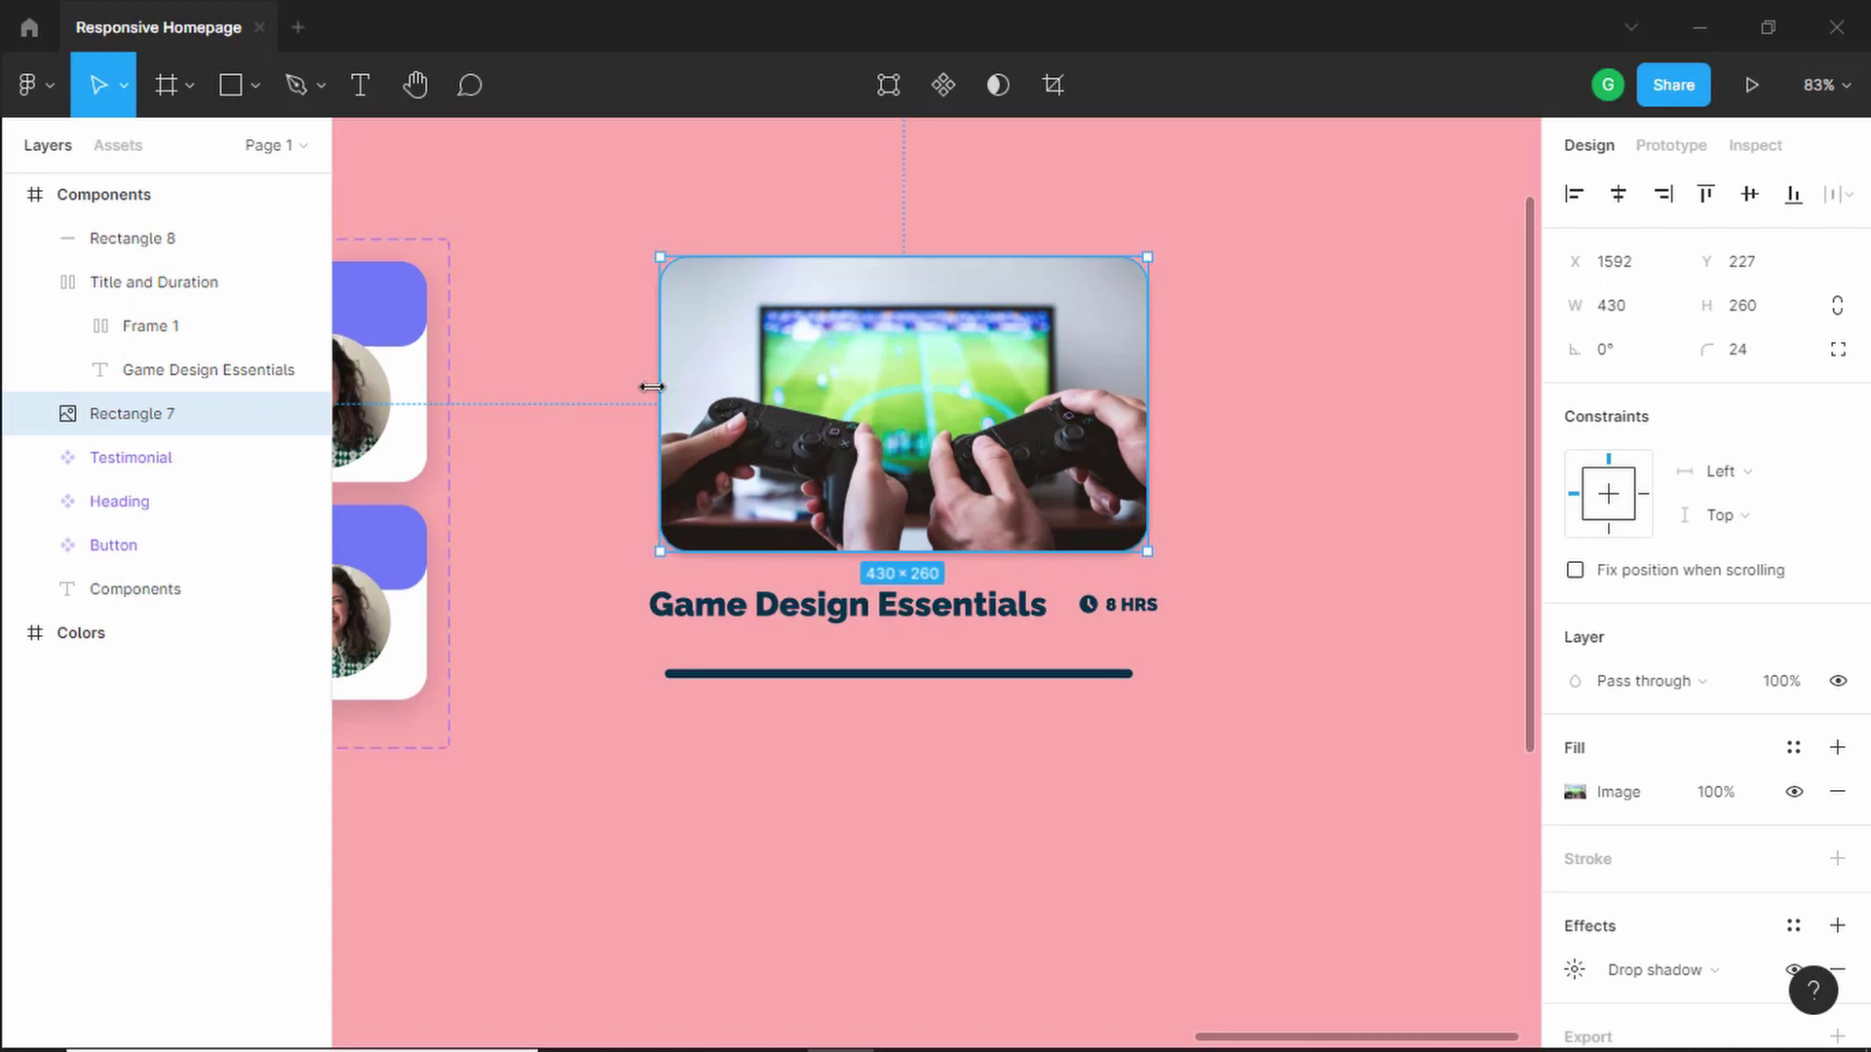
{"action": "left_click_drag", "start_coordinate": [651, 387], "coordinate": [639, 387]}
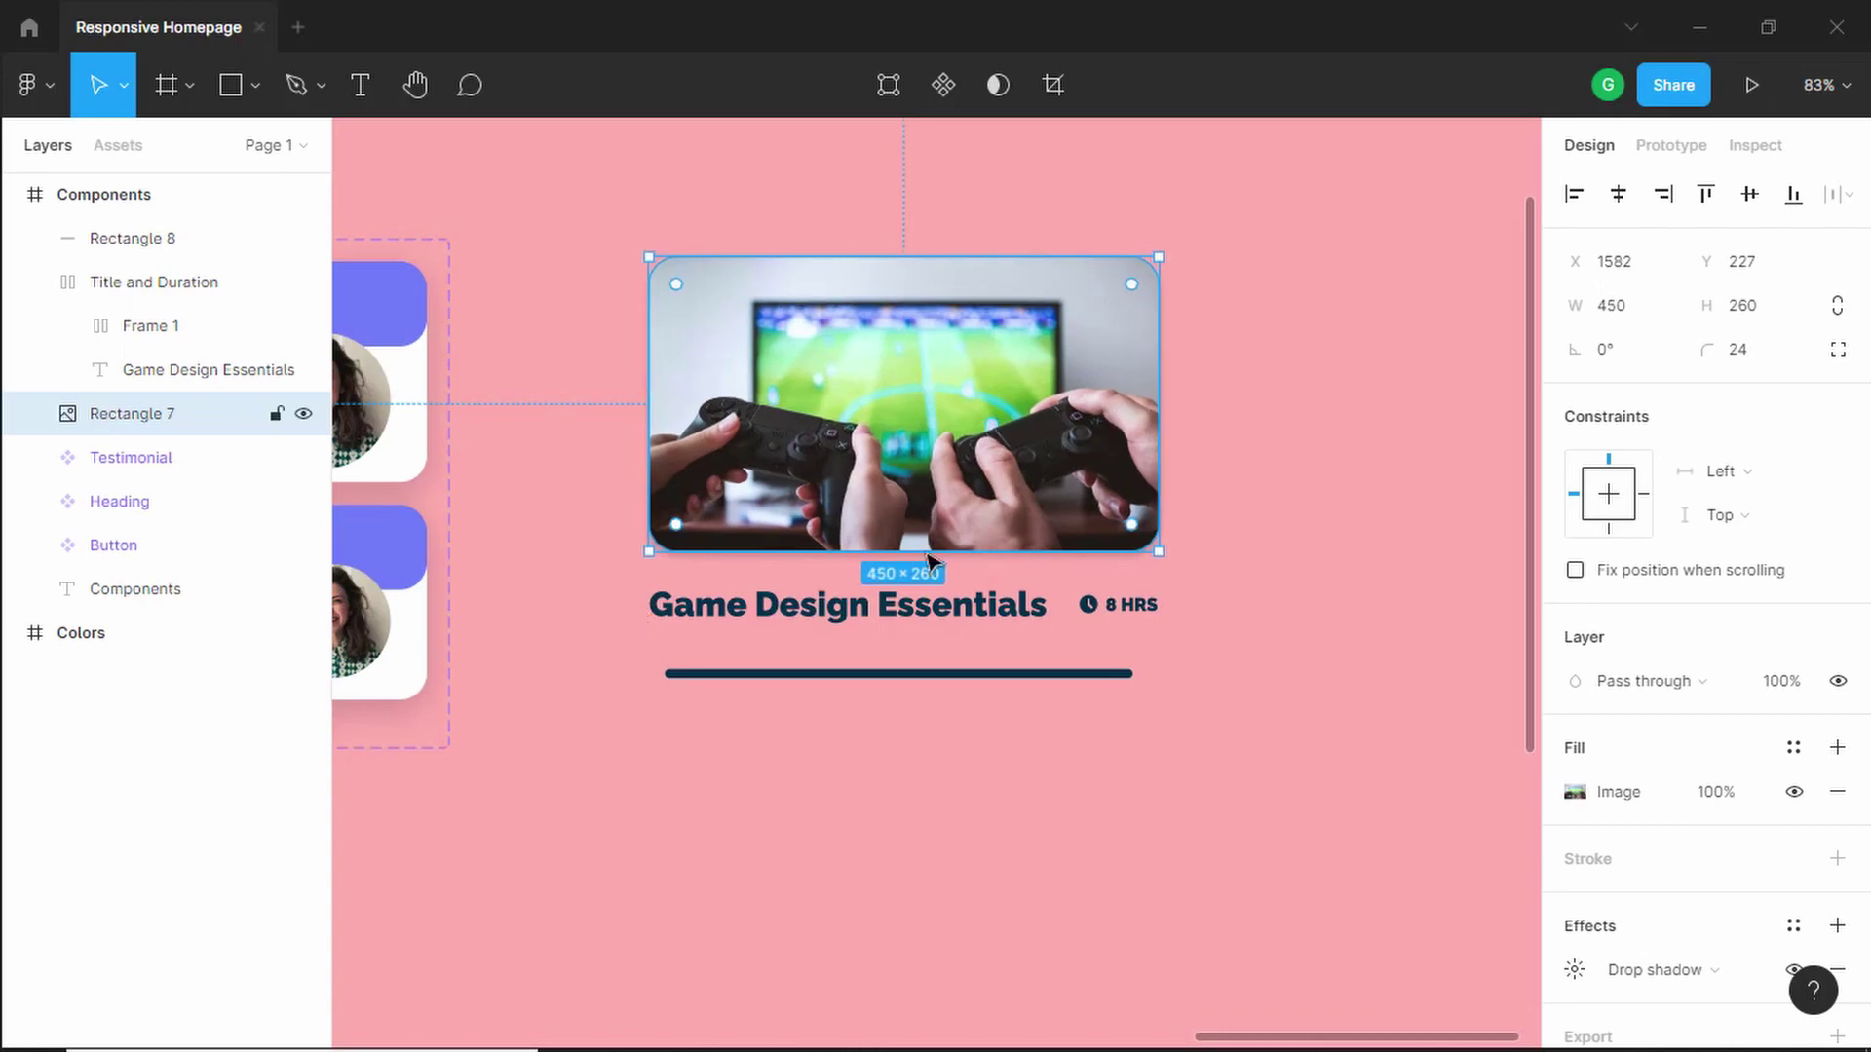
{"action": "left_click", "coordinate": [911, 609], "text": "shift"}
{"action": "left_click", "coordinate": [911, 673], "text": "shift"}
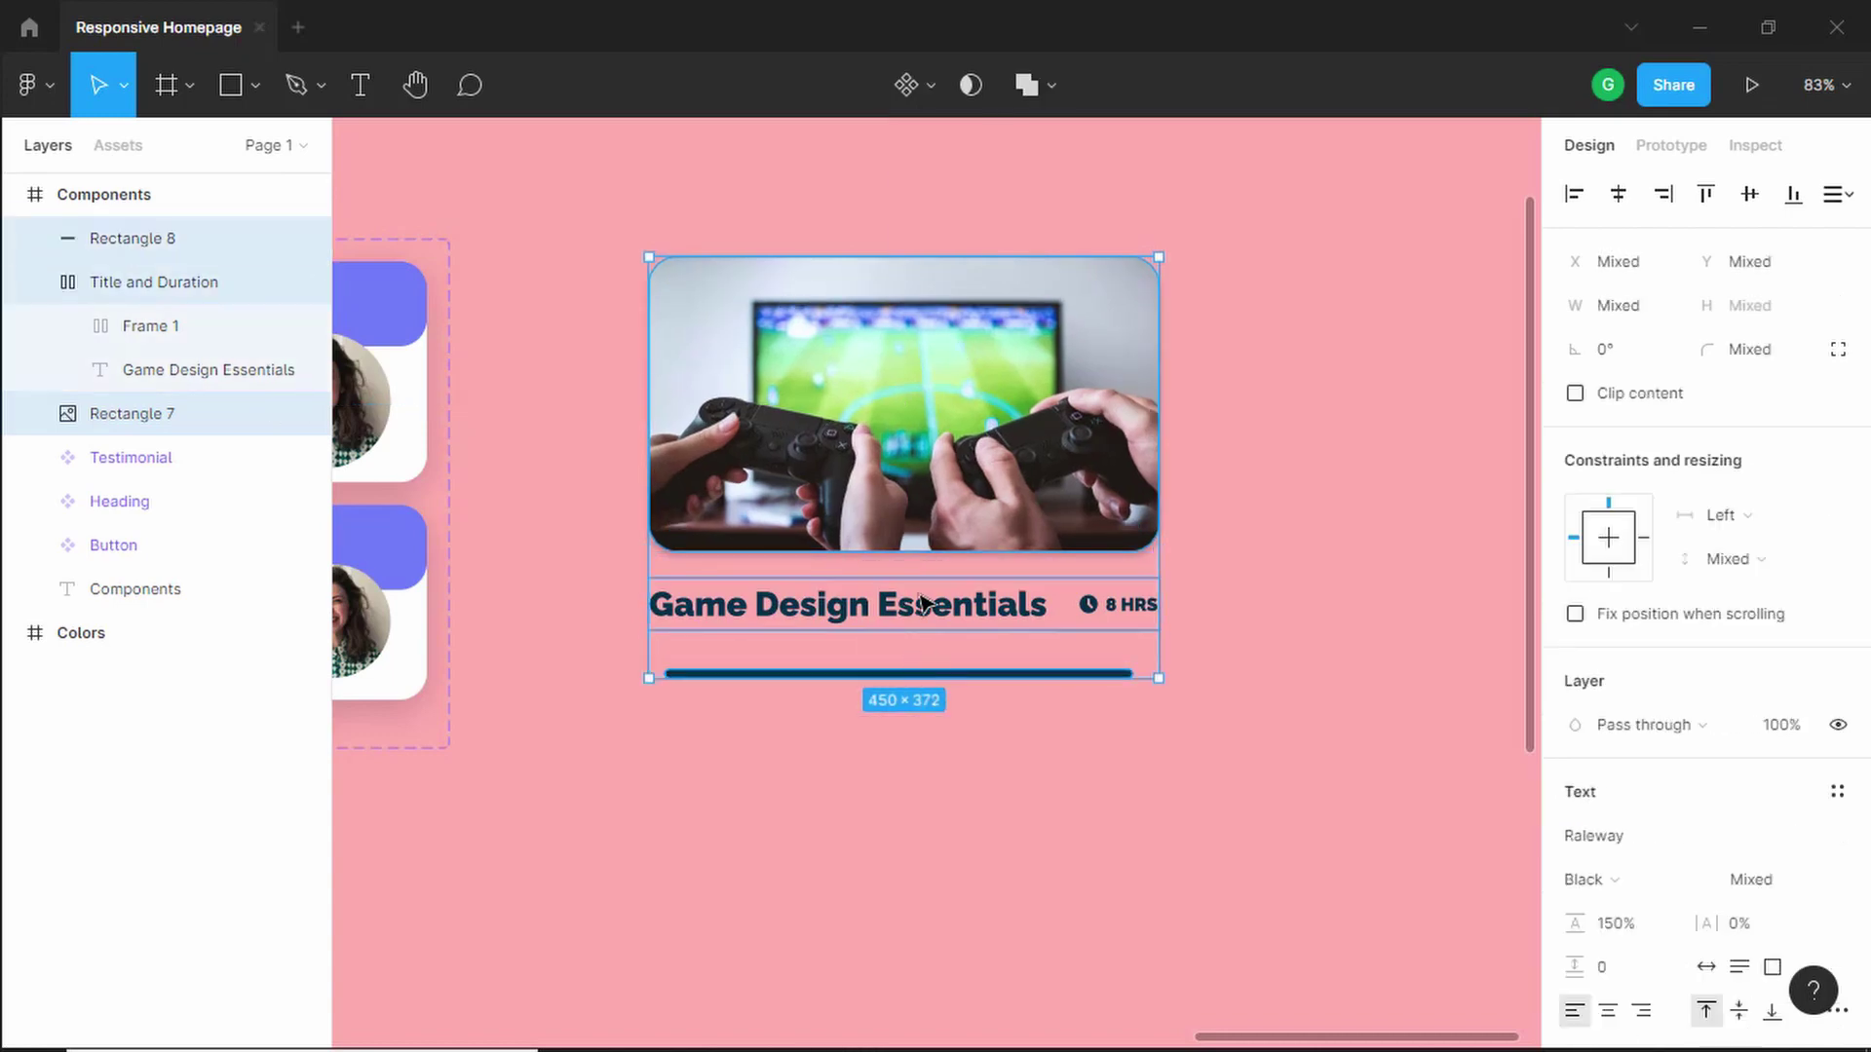
{"action": "right_click", "coordinate": [845, 641]}
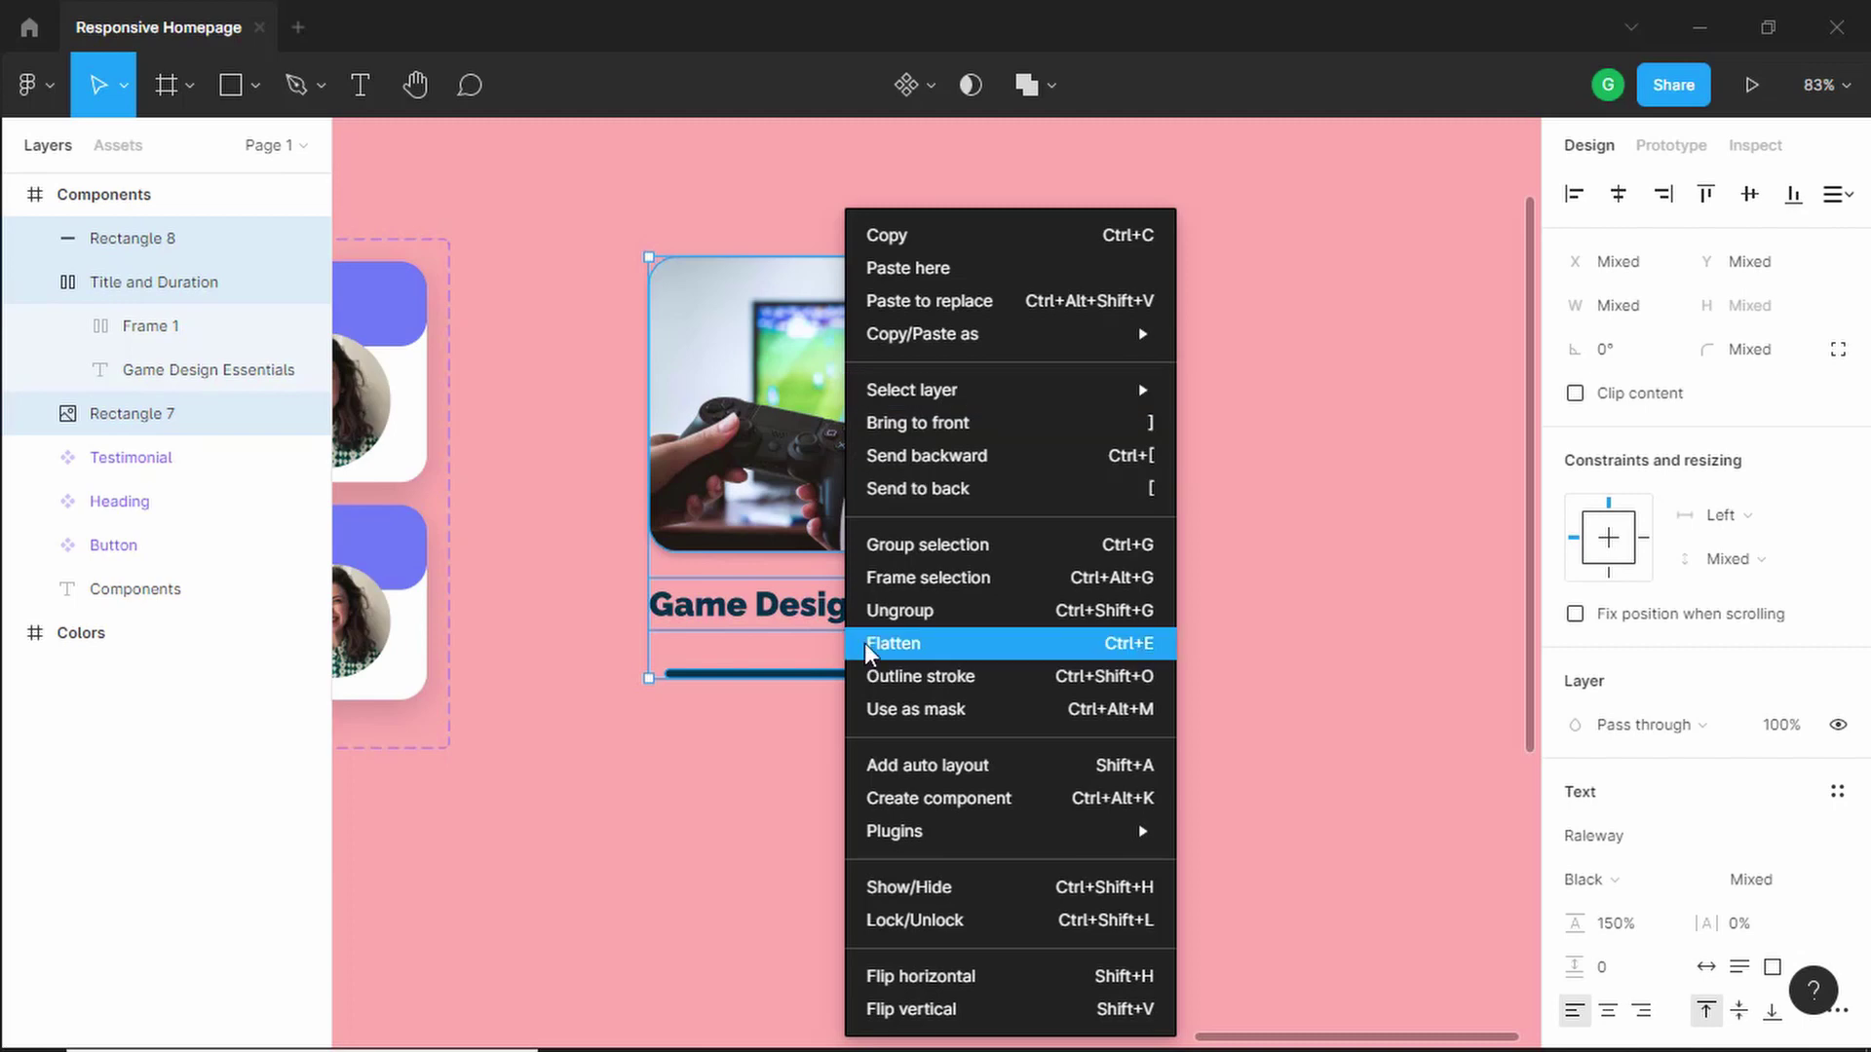
{"action": "left_click", "coordinate": [990, 765]}
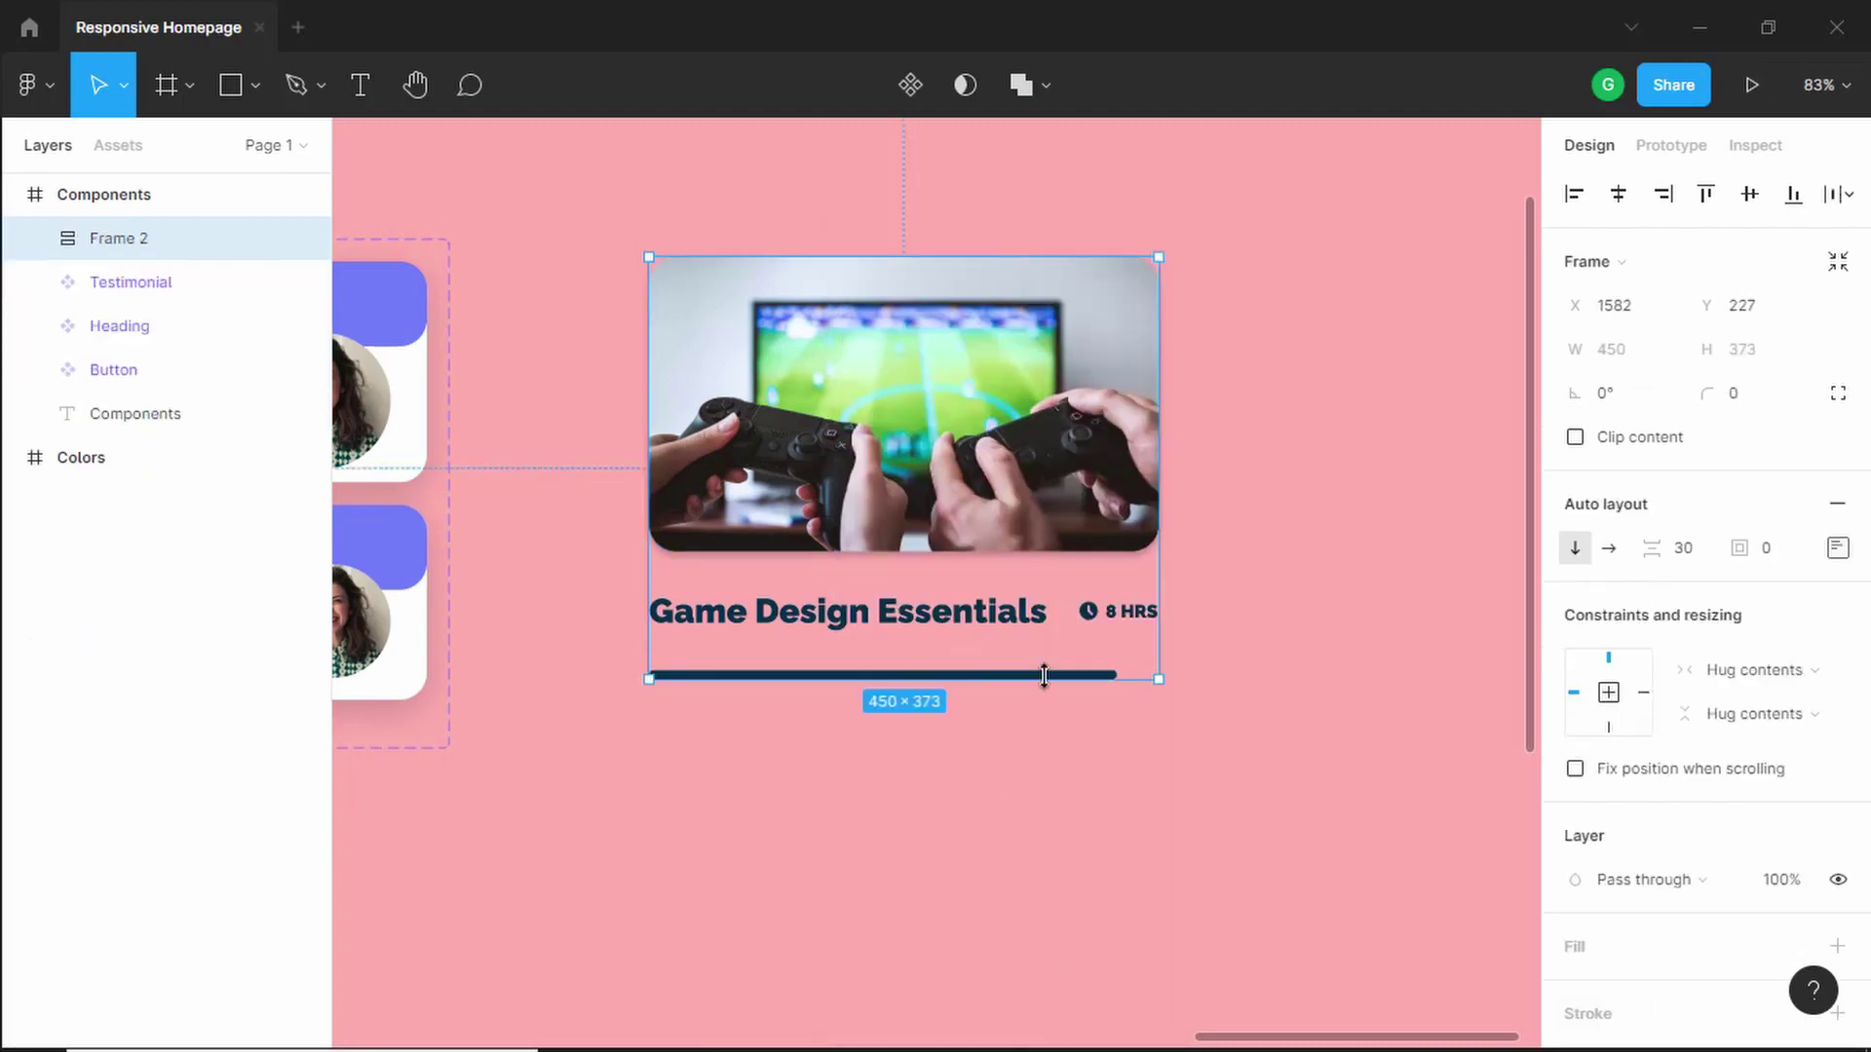
- Stretch the dark bar inside the new frame to about 449 wide, in line with the photo's right edge
{"action": "scroll", "coordinate": [1043, 675], "scroll_direction": "up", "scroll_amount": 3, "text": "ctrl"}
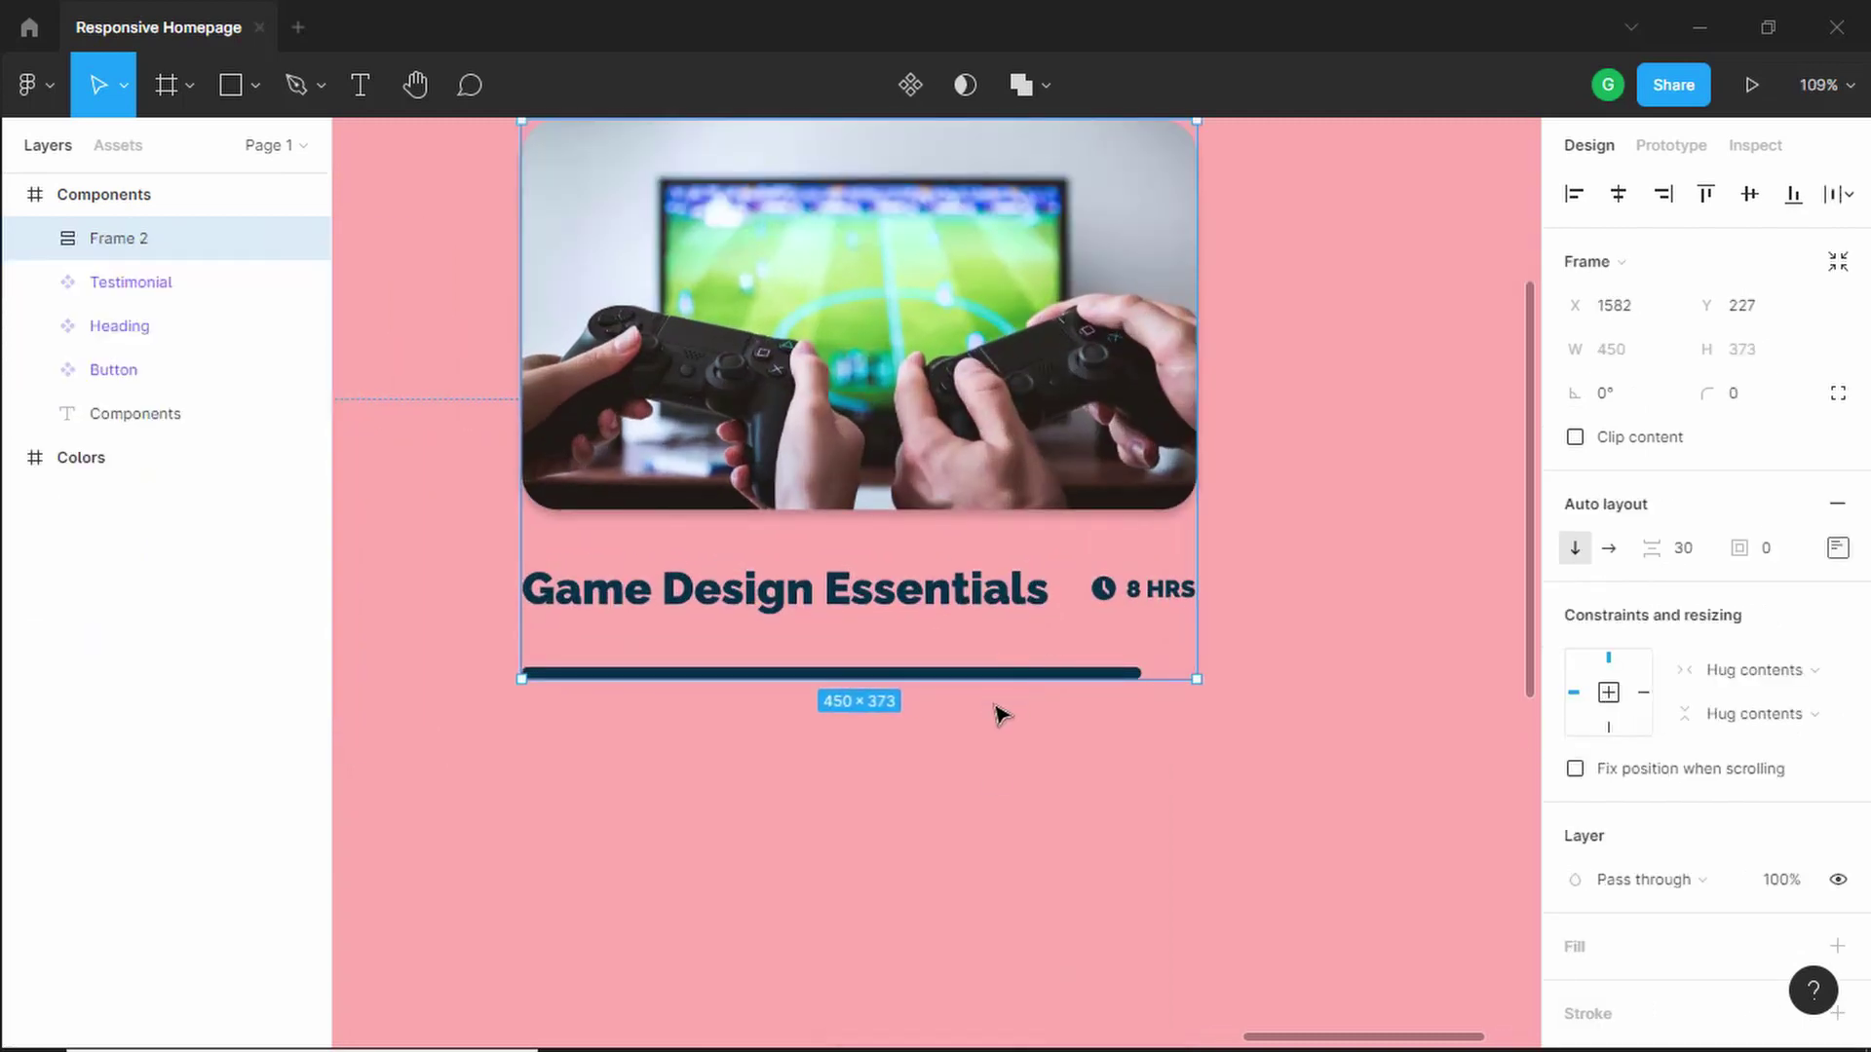
{"action": "left_click", "coordinate": [1001, 671]}
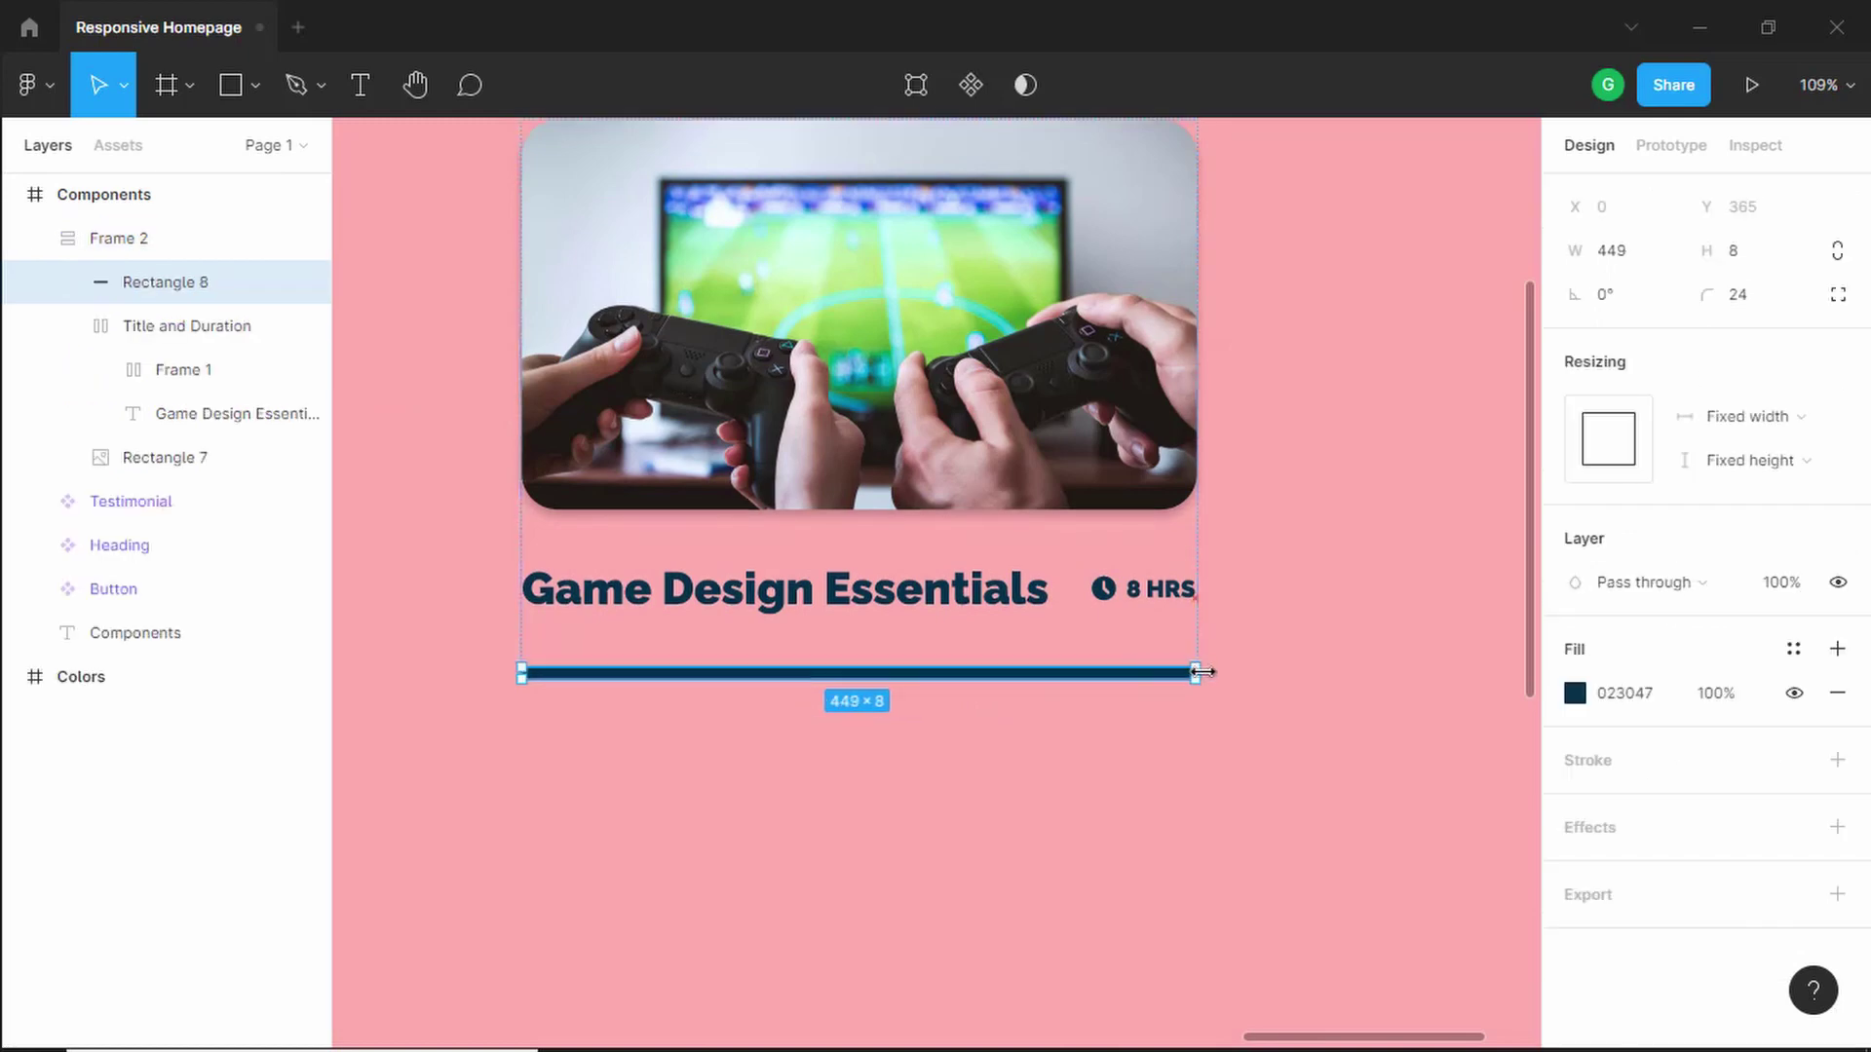
{"action": "left_click", "coordinate": [1224, 430]}
{"action": "scroll", "coordinate": [1224, 430], "scroll_direction": "up", "scroll_amount": 2}
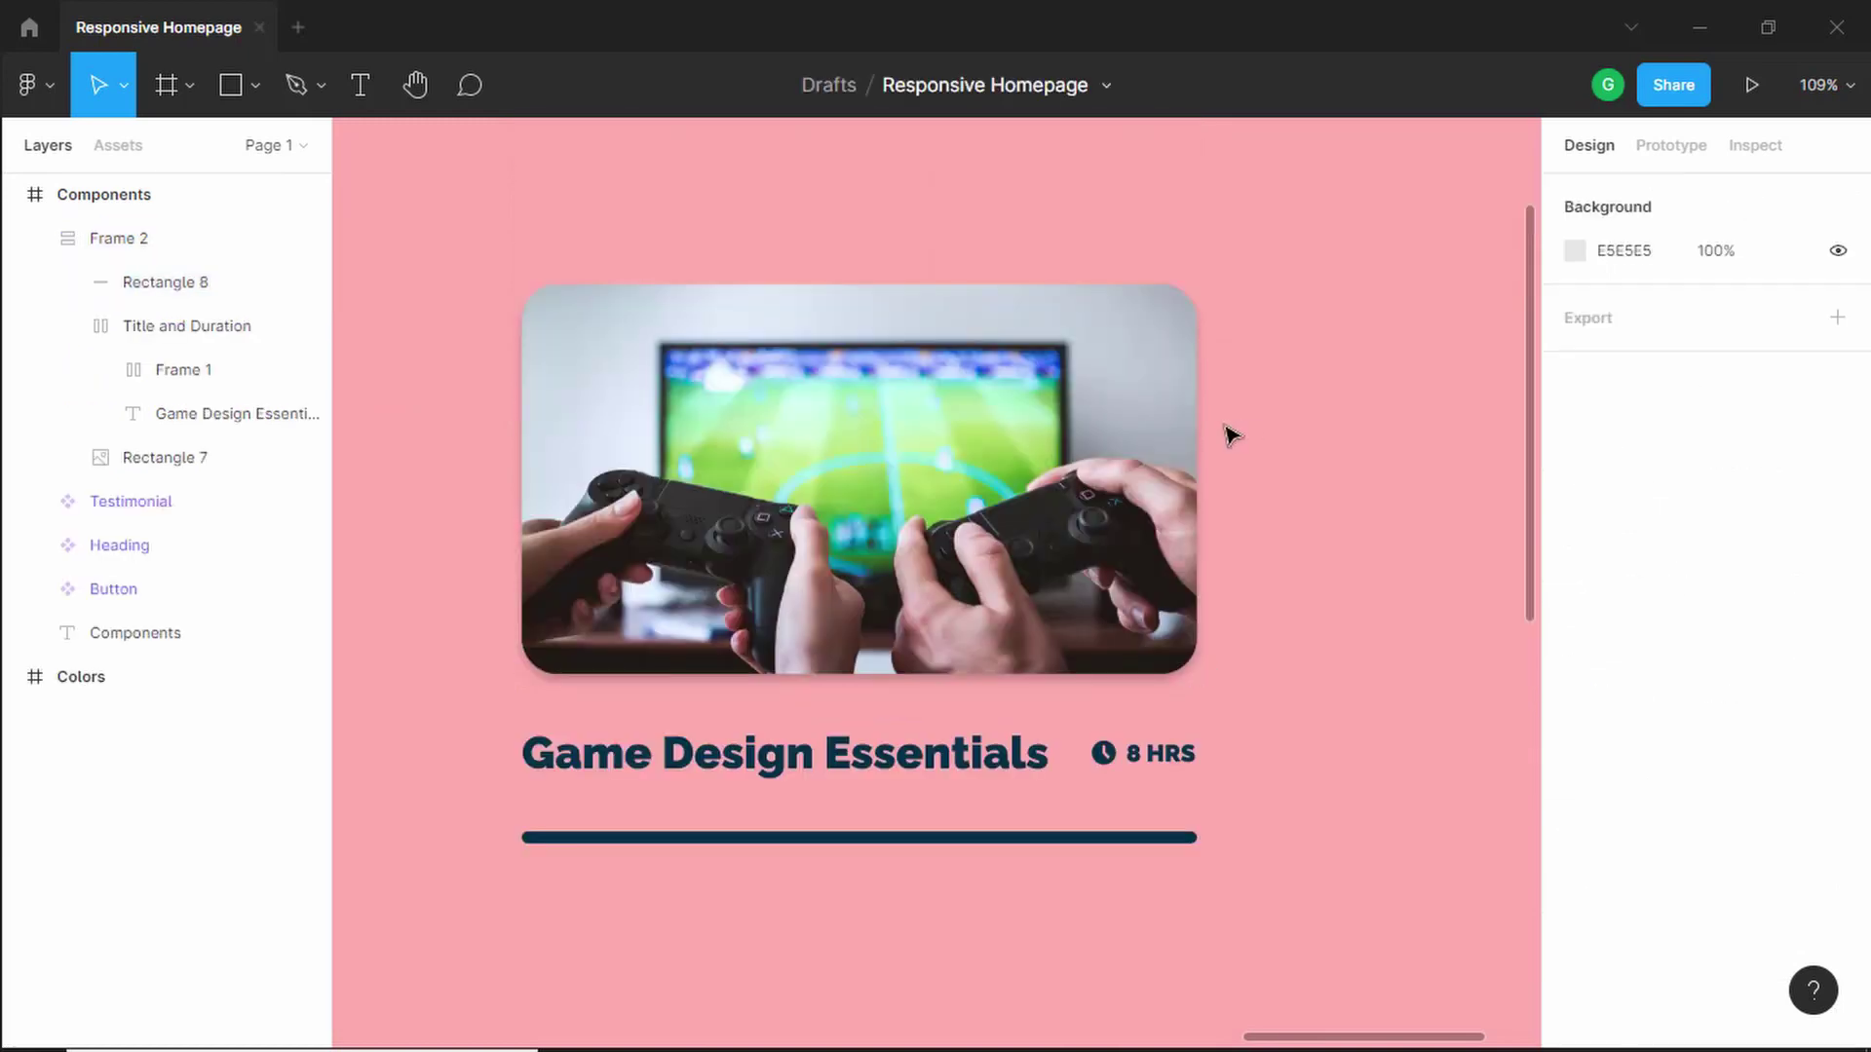
- Rename the auto layout frame holding the photo, title row and bar as Course
{"action": "left_click", "coordinate": [991, 428]}
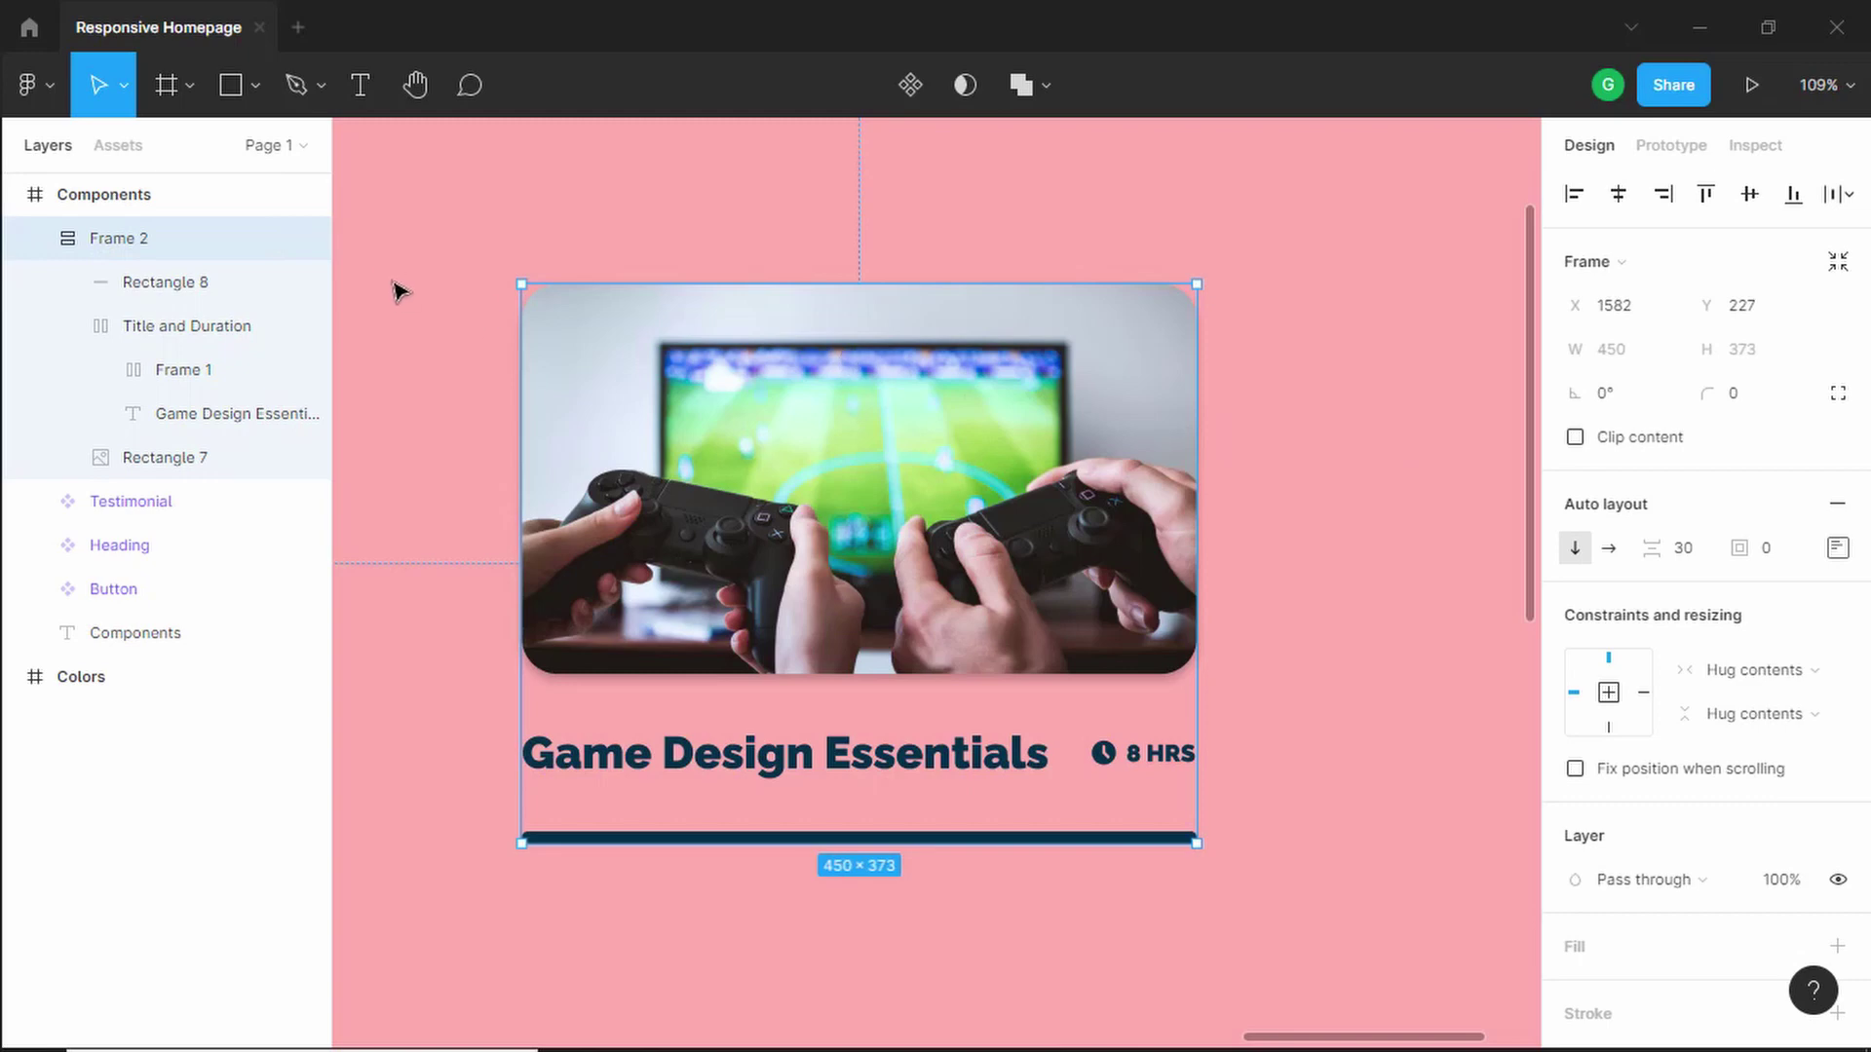
{"action": "double_click", "coordinate": [137, 240]}
{"action": "type", "text": "Course"}
{"action": "key", "text": "Return"}
- Give the Course frame a white FFFFFF fill and a corner radius of 24
{"action": "scroll", "coordinate": [877, 487], "scroll_direction": "up", "scroll_amount": 1}
{"action": "scroll", "coordinate": [1804, 659], "scroll_direction": "down", "scroll_amount": 3}
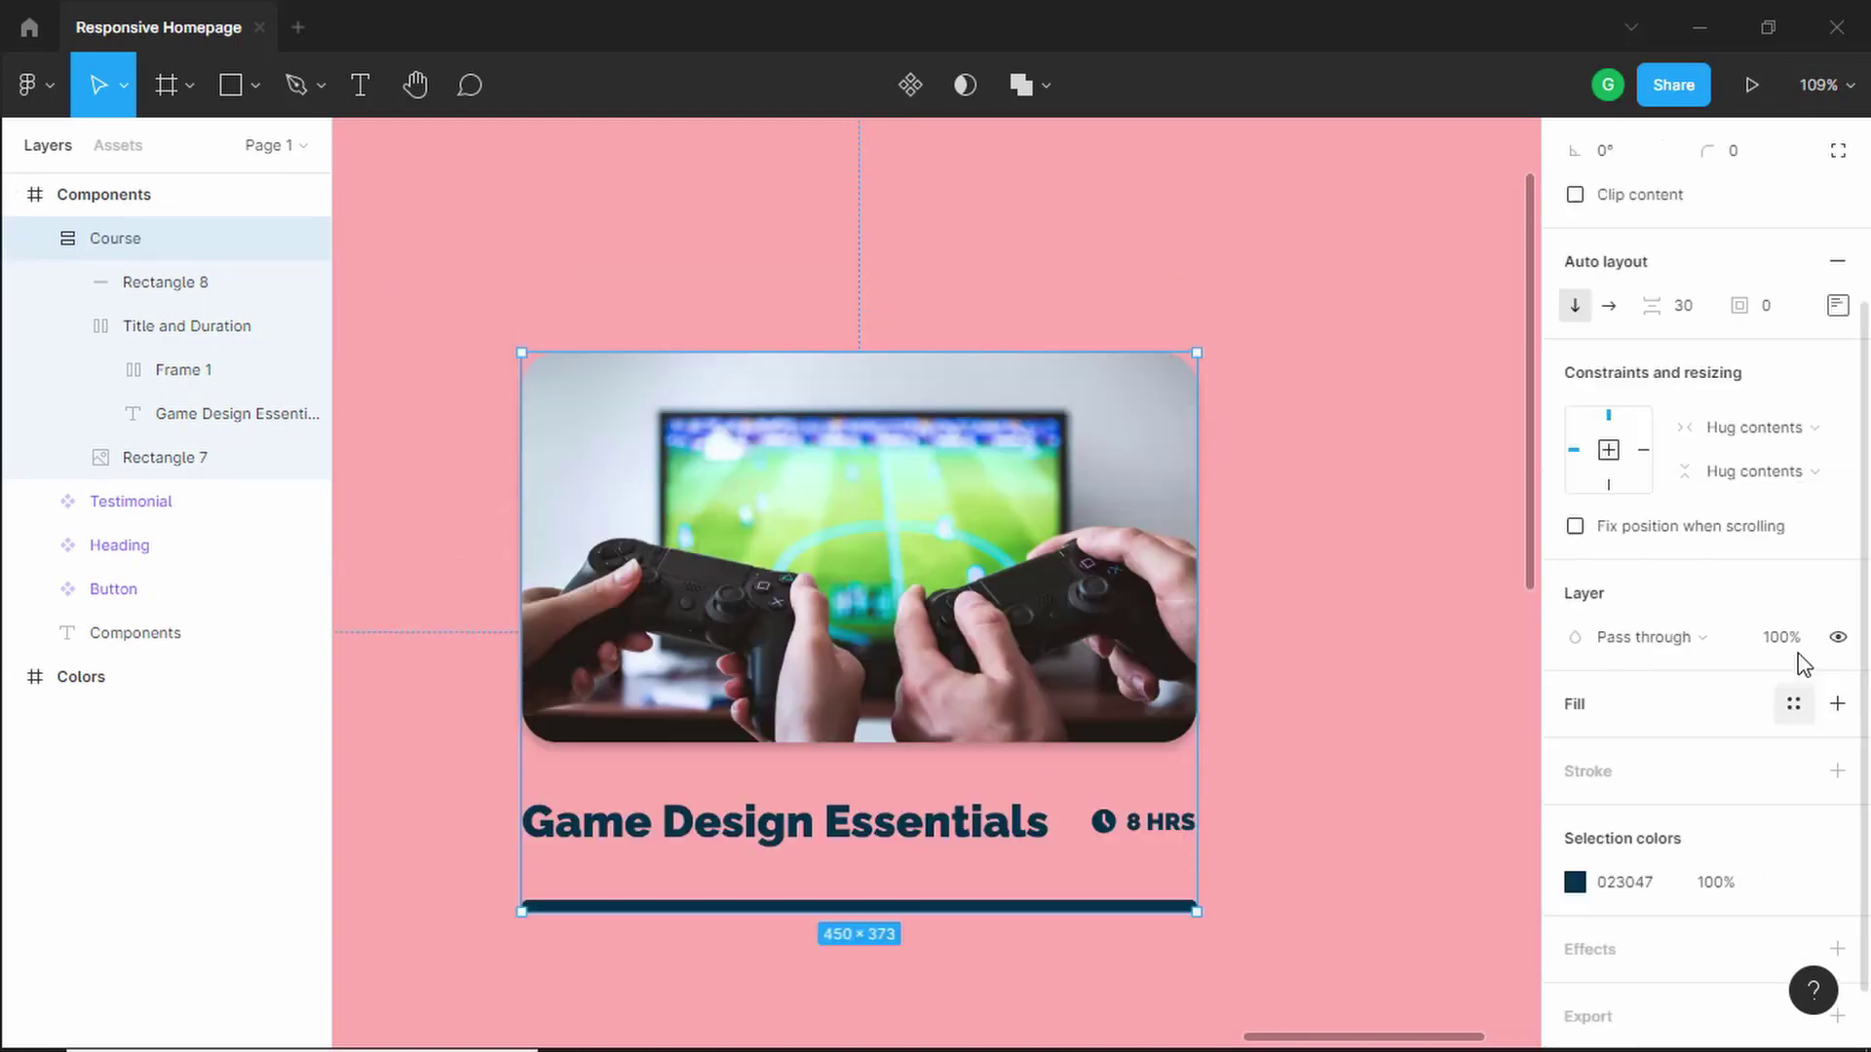
{"action": "scroll", "coordinate": [1803, 660], "scroll_direction": "up", "scroll_amount": 3}
{"action": "scroll", "coordinate": [1728, 640], "scroll_direction": "down", "scroll_amount": 3}
{"action": "scroll", "coordinate": [1744, 643], "scroll_direction": "down", "scroll_amount": 1}
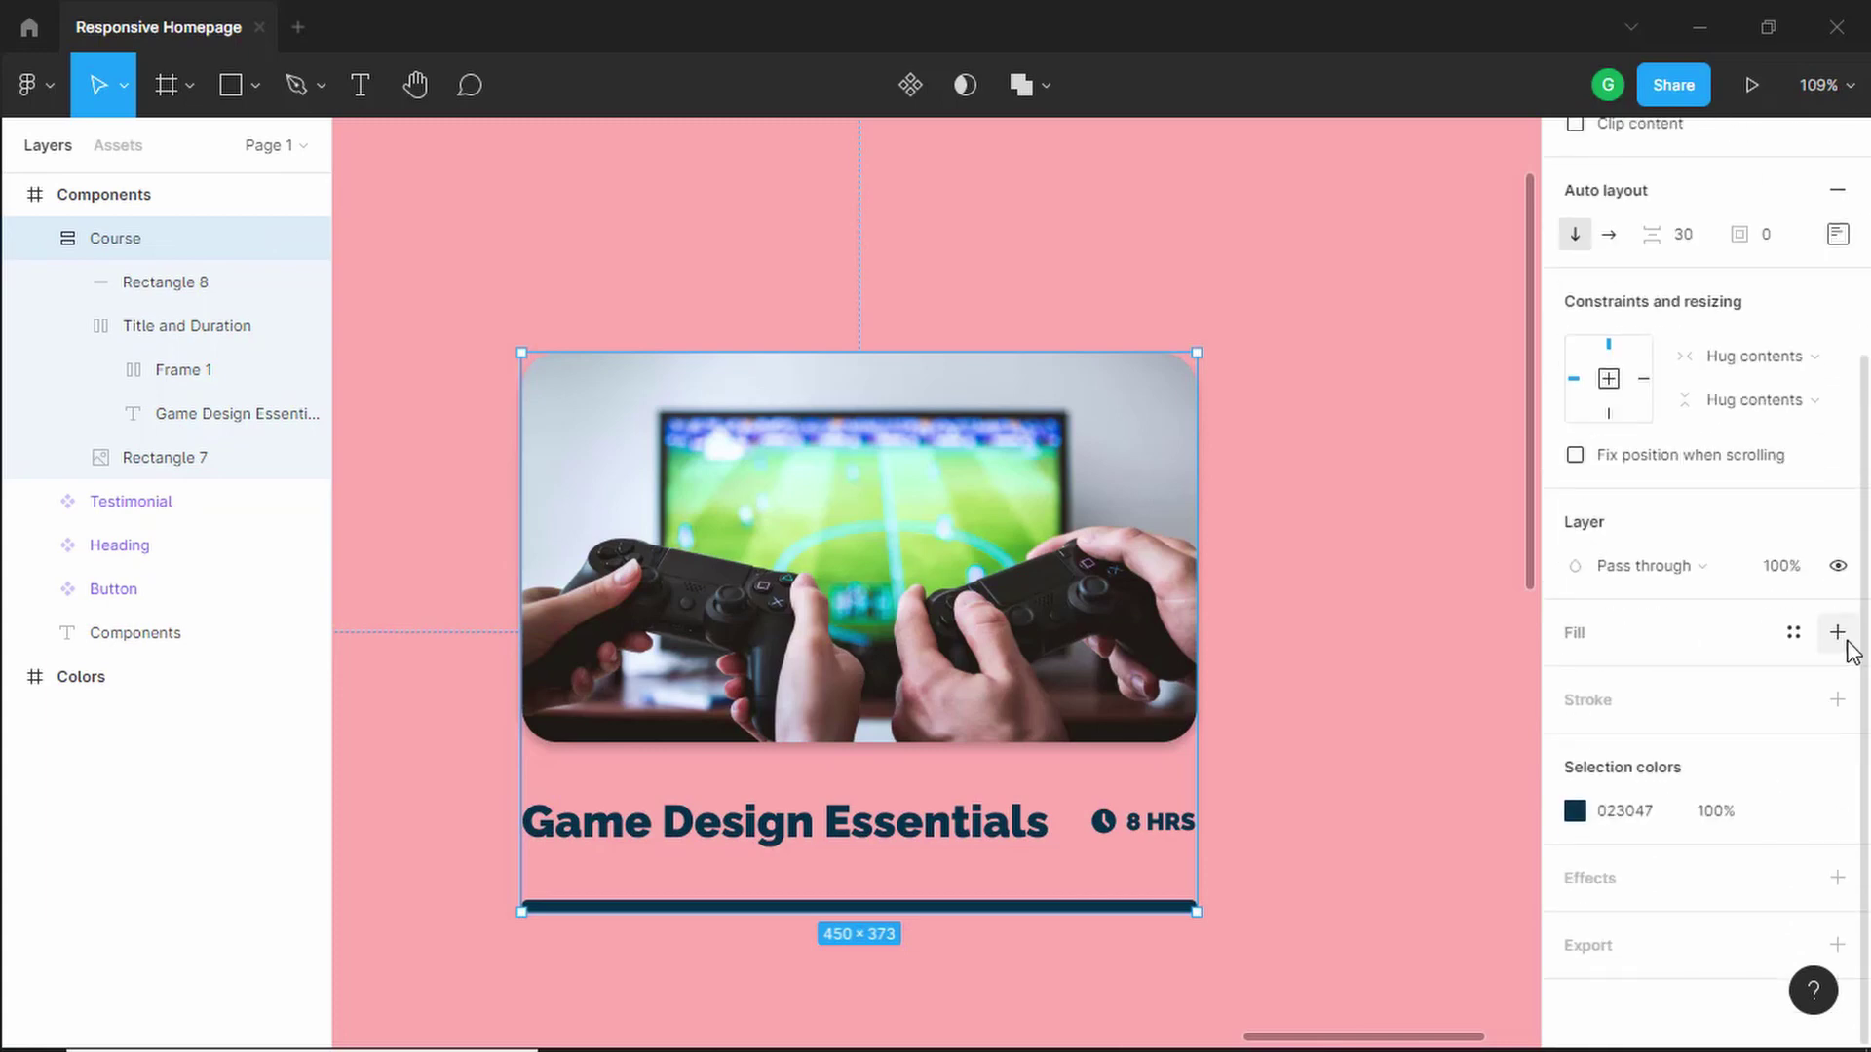
{"action": "left_click", "coordinate": [1837, 634]}
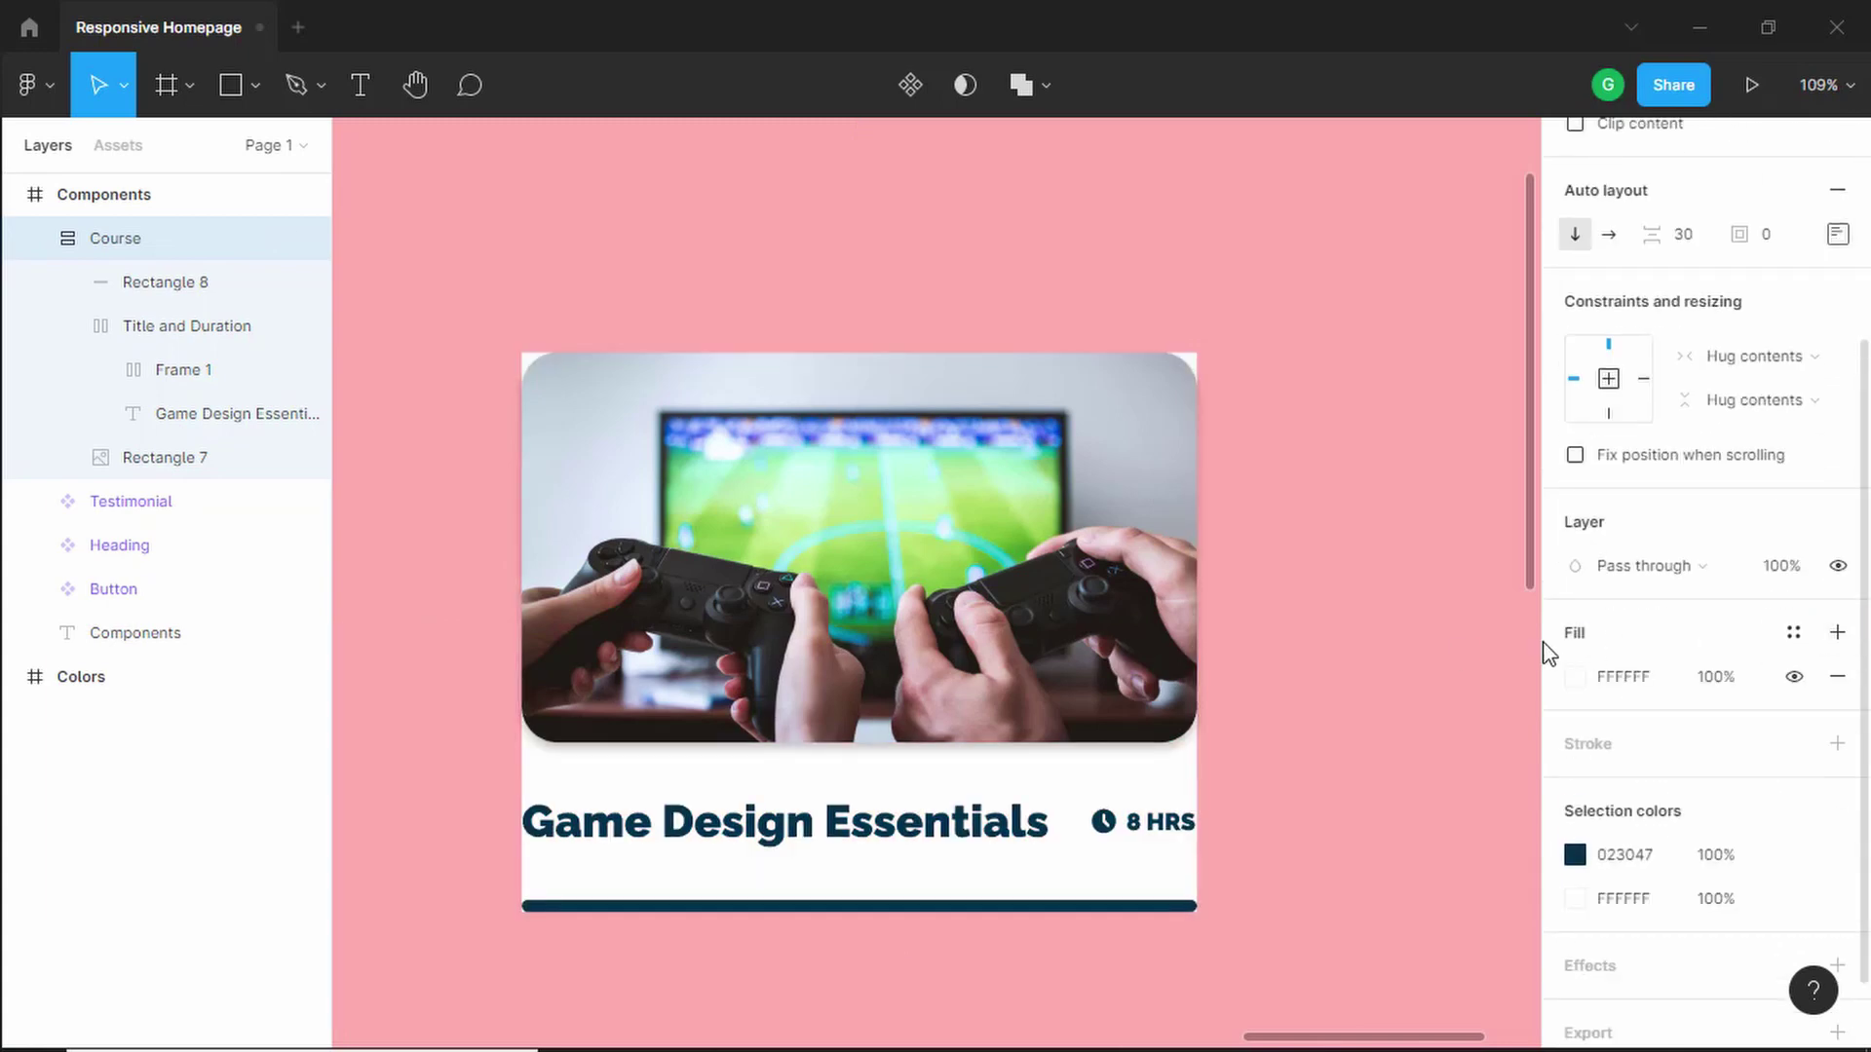
{"action": "scroll", "coordinate": [1700, 675], "scroll_direction": "down", "scroll_amount": 2}
{"action": "scroll", "coordinate": [1700, 675], "scroll_direction": "up", "scroll_amount": 9}
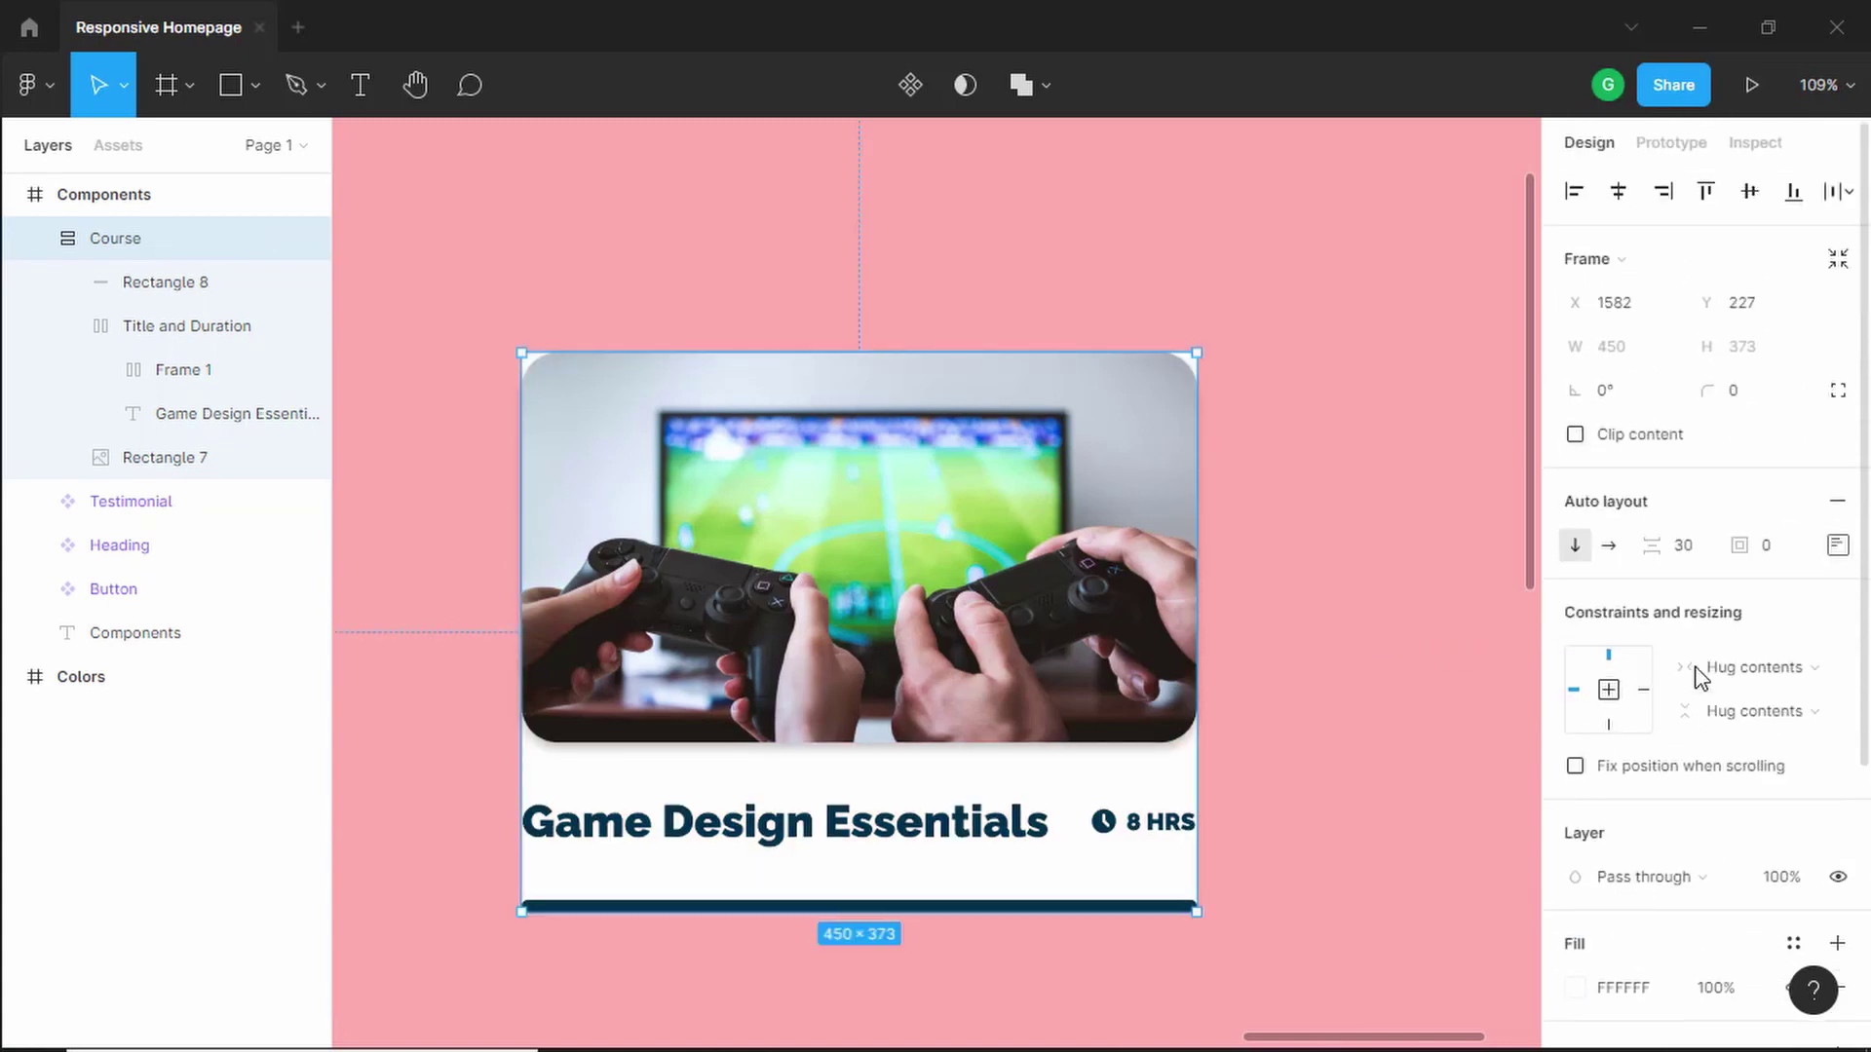
{"action": "left_click", "coordinate": [1758, 410]}
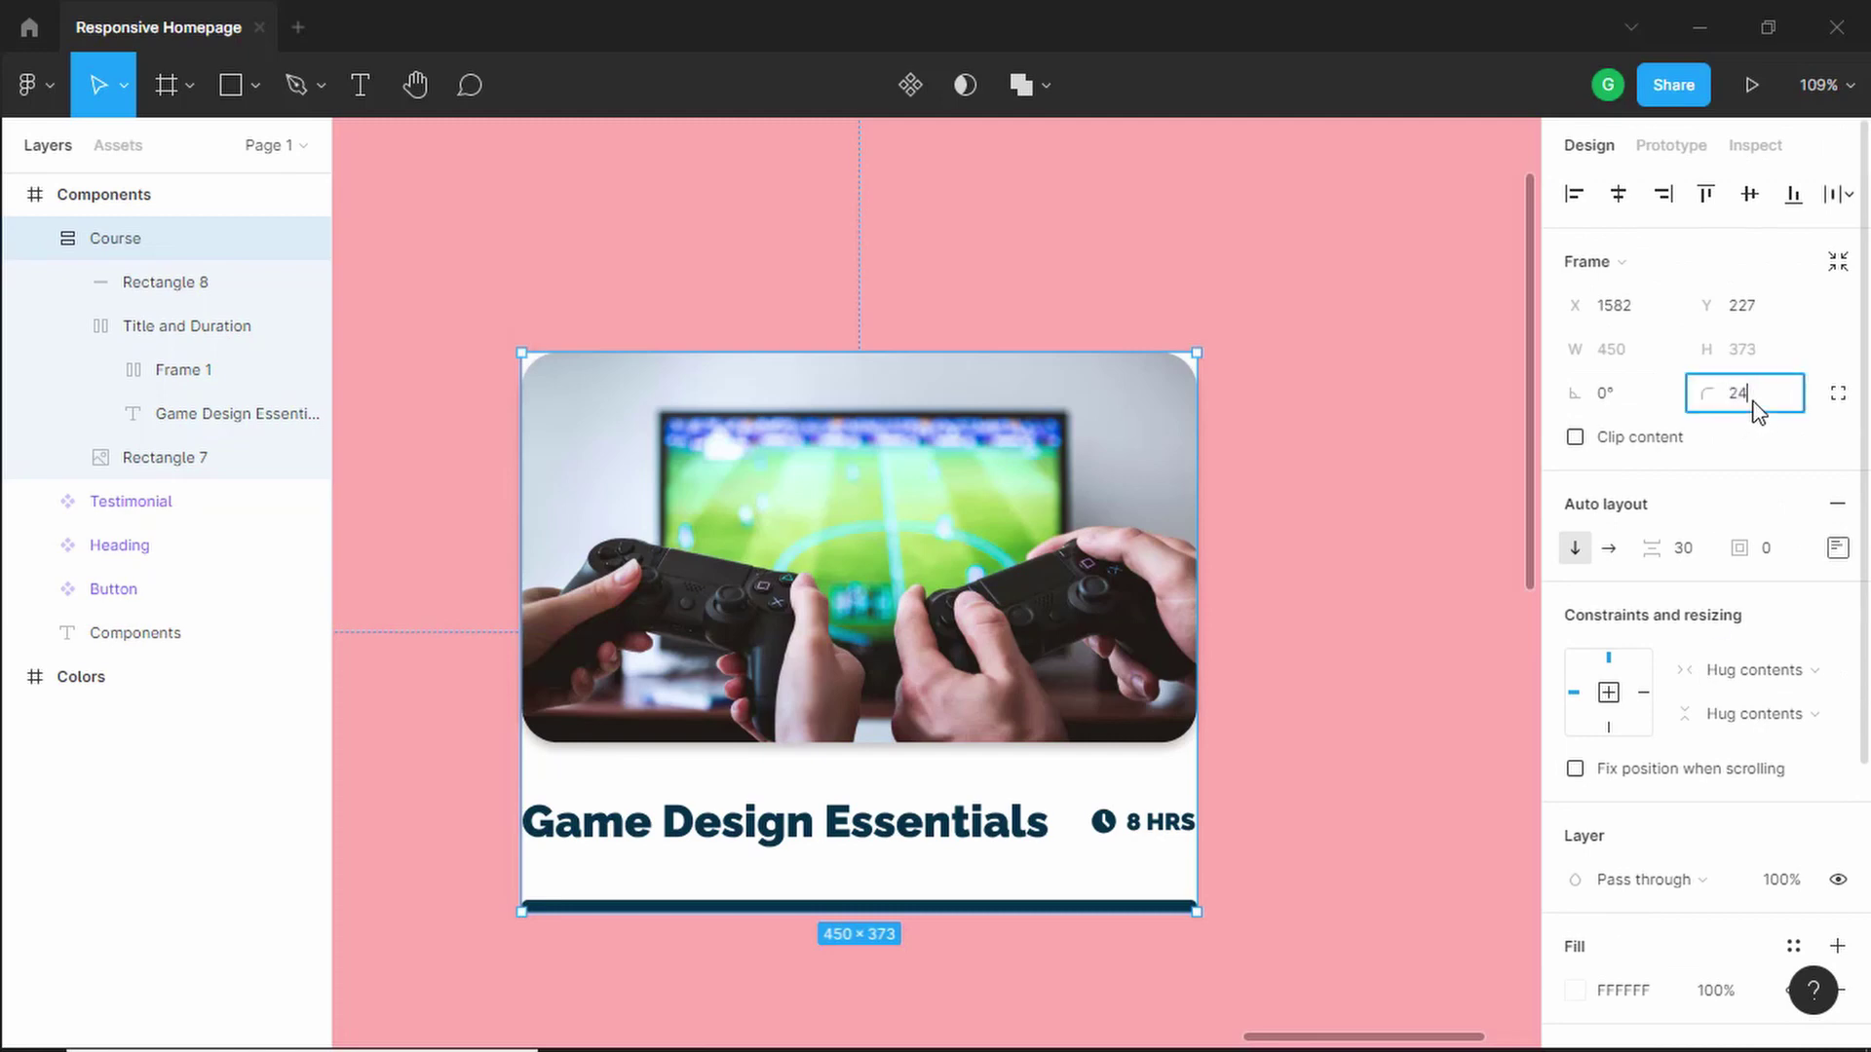
{"action": "key", "text": "Return"}
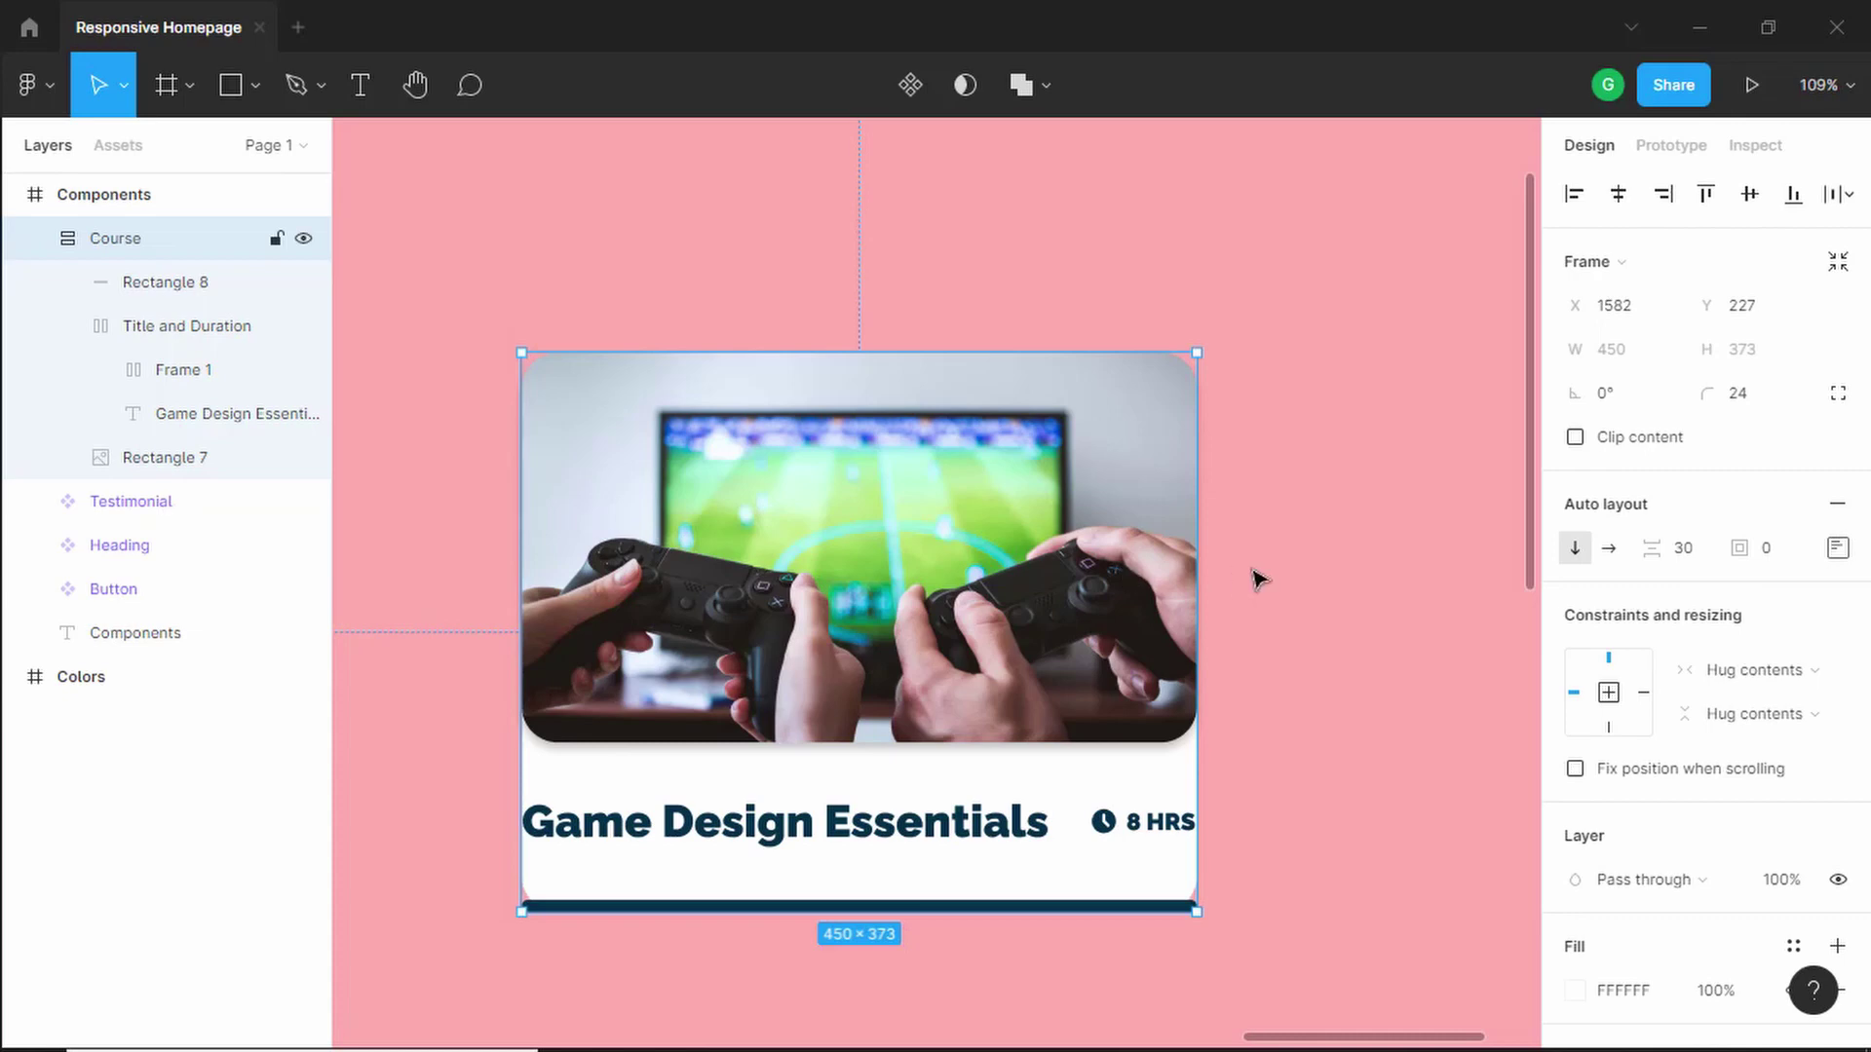
- Set the Course frame's left and right auto layout padding to 32
{"action": "left_click", "coordinate": [1839, 550]}
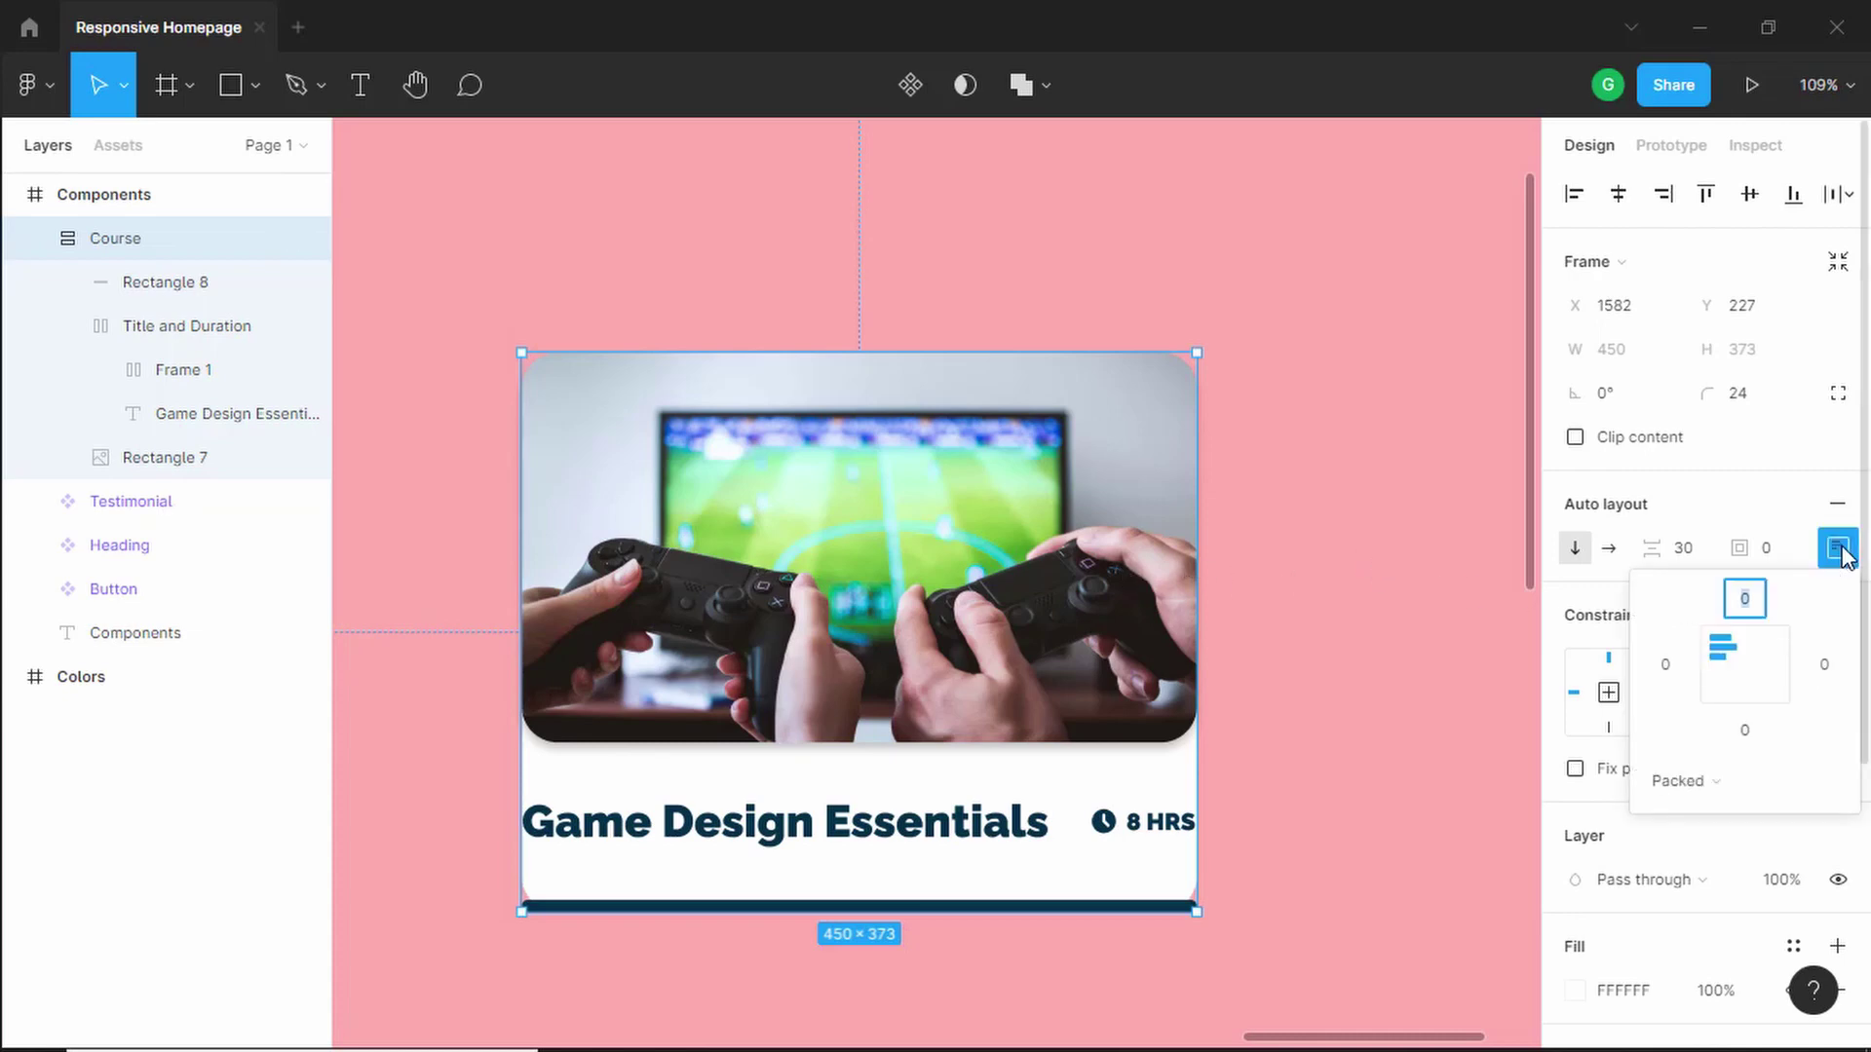
{"action": "left_click", "coordinate": [1669, 671]}
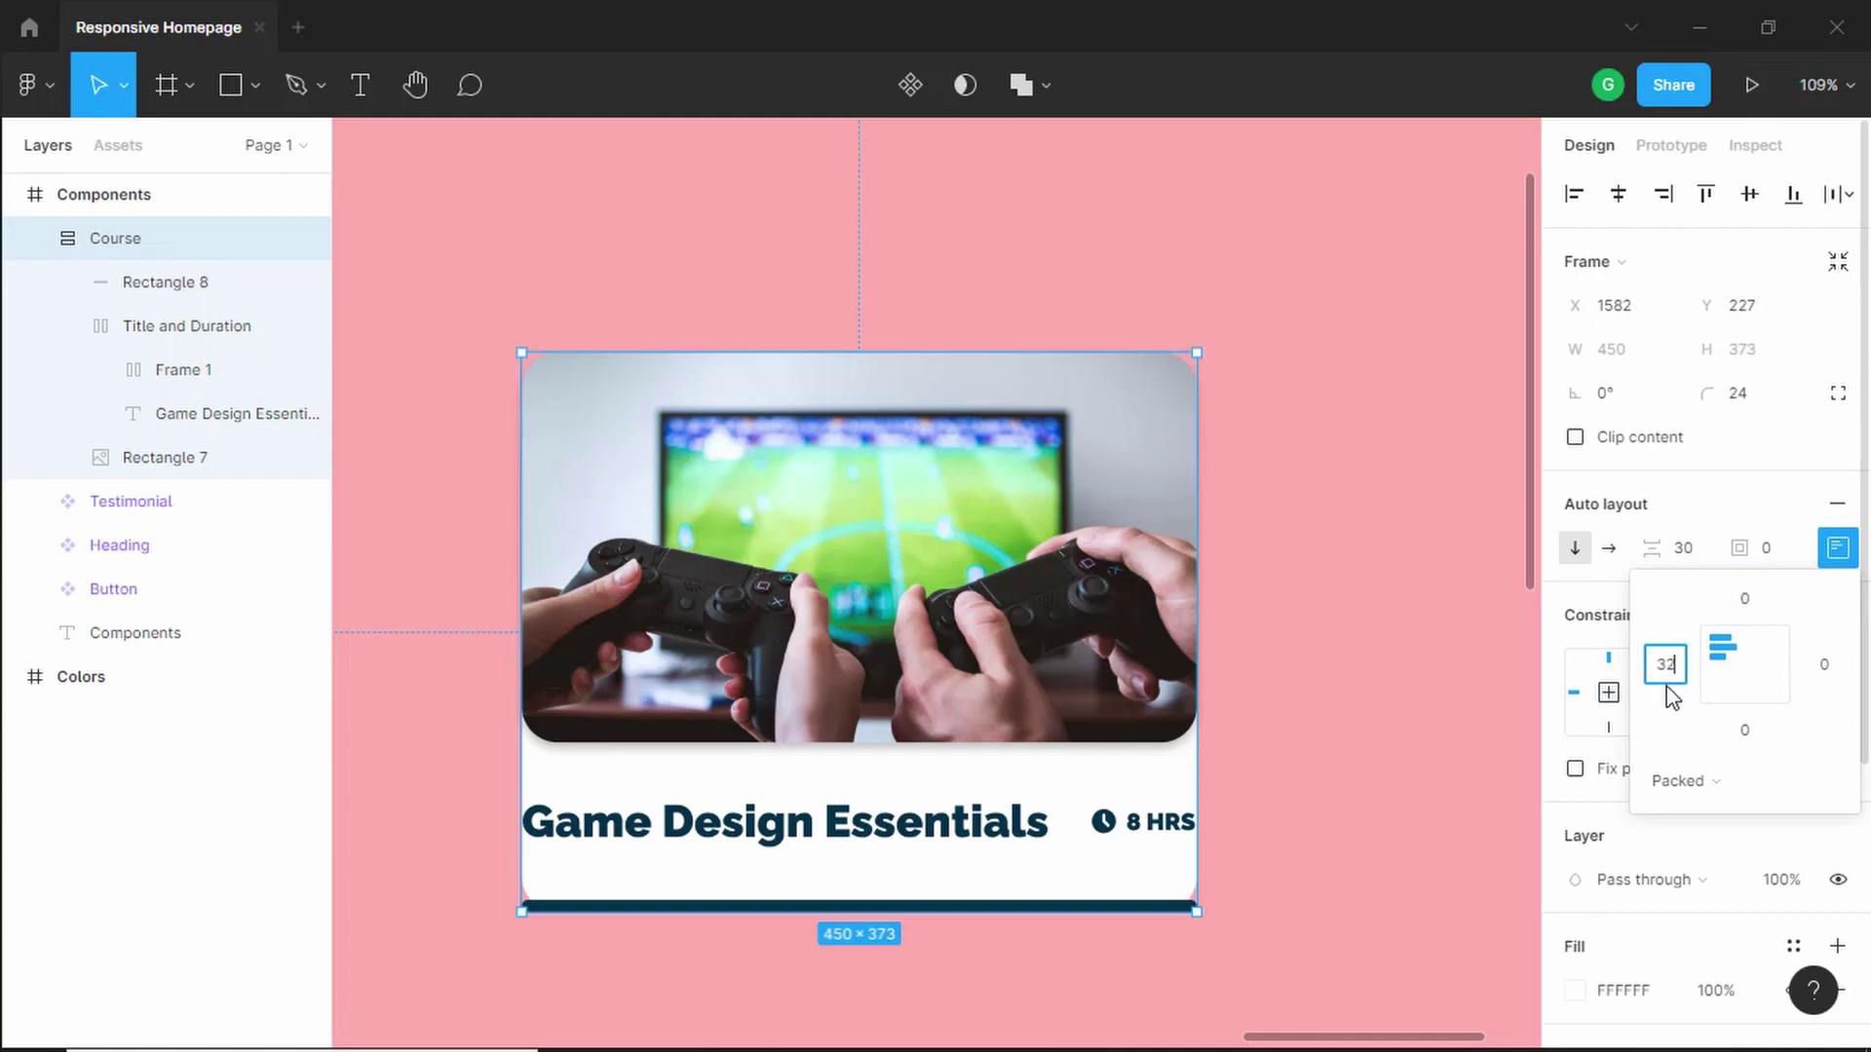
{"action": "key", "text": "Tab"}
{"action": "key", "text": "Return"}
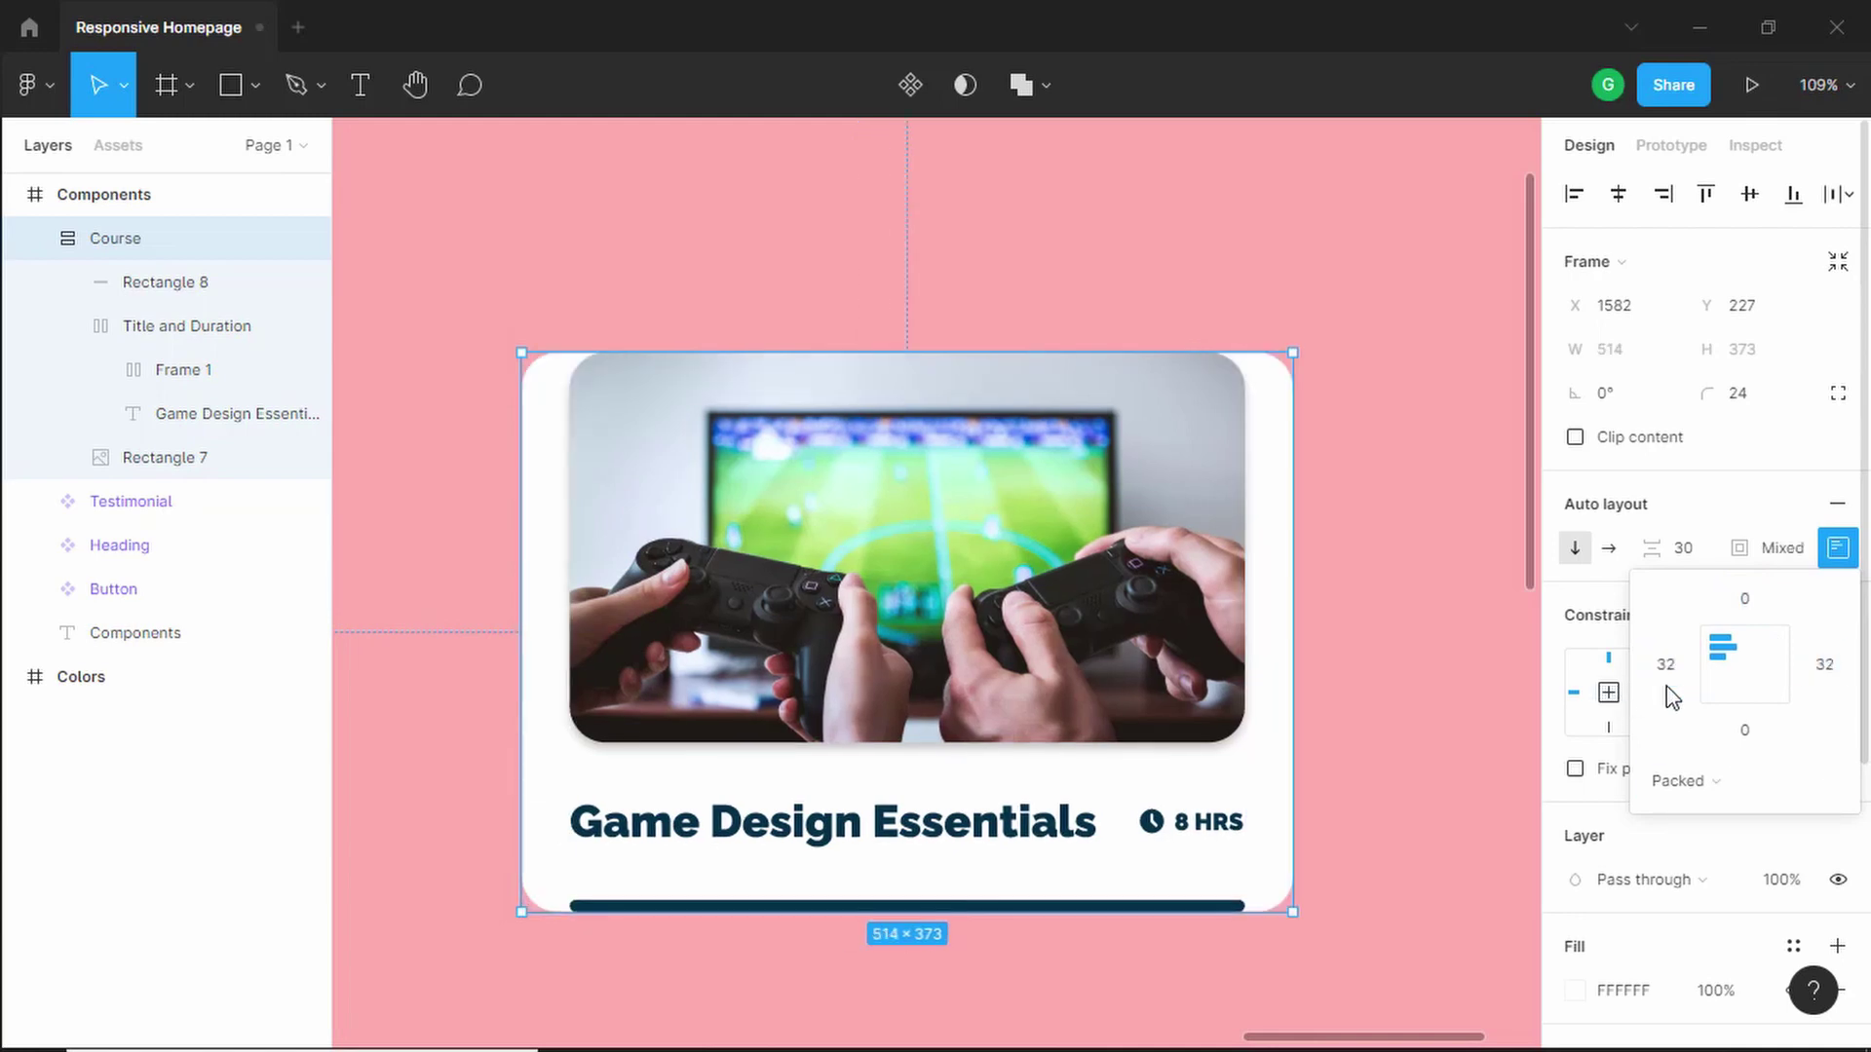
{"action": "key", "text": "Escape"}
{"action": "key", "text": "Escape"}
{"action": "scroll", "coordinate": [1045, 508], "scroll_direction": "down", "scroll_amount": 5}
{"action": "scroll", "coordinate": [1045, 508], "scroll_direction": "up", "scroll_amount": 3}
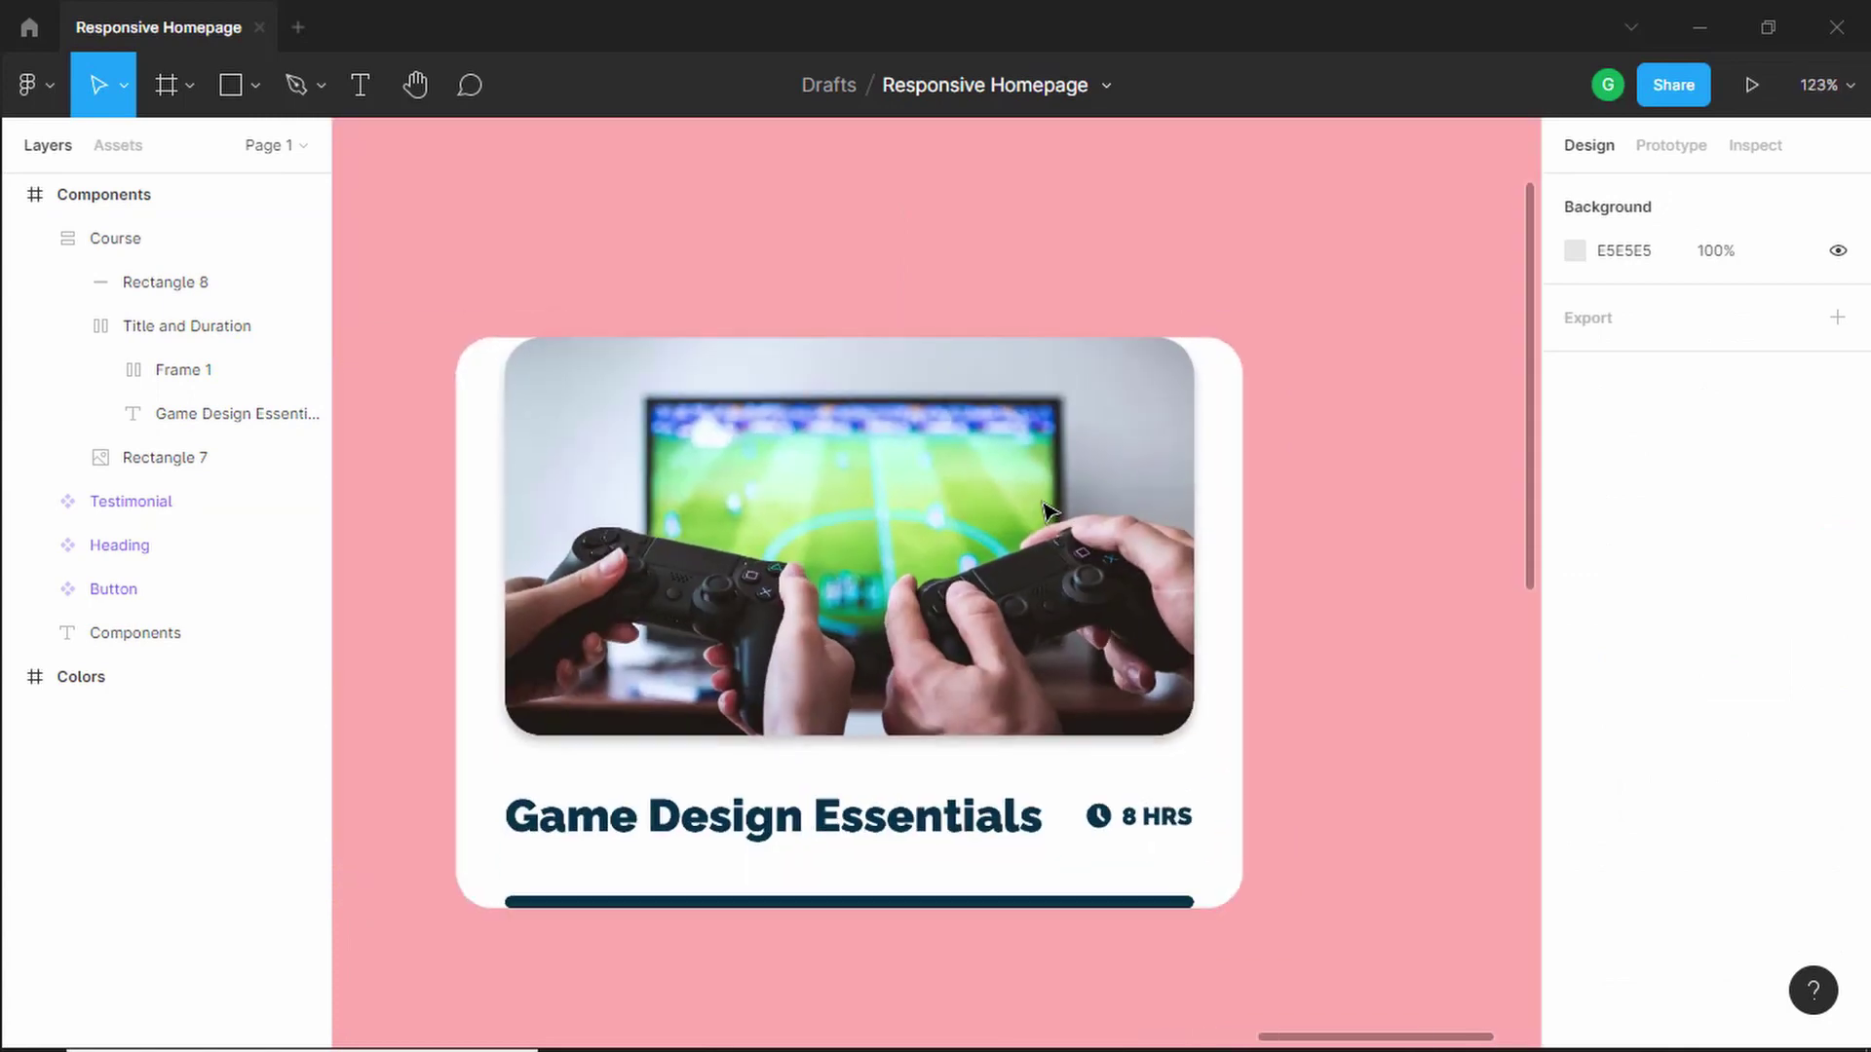
- Test stretching the Course frame to about 608 wide, and return its width to hugging its contents
{"action": "scroll", "coordinate": [1045, 509], "scroll_direction": "down", "scroll_amount": 3}
{"action": "left_click", "coordinate": [1174, 601]}
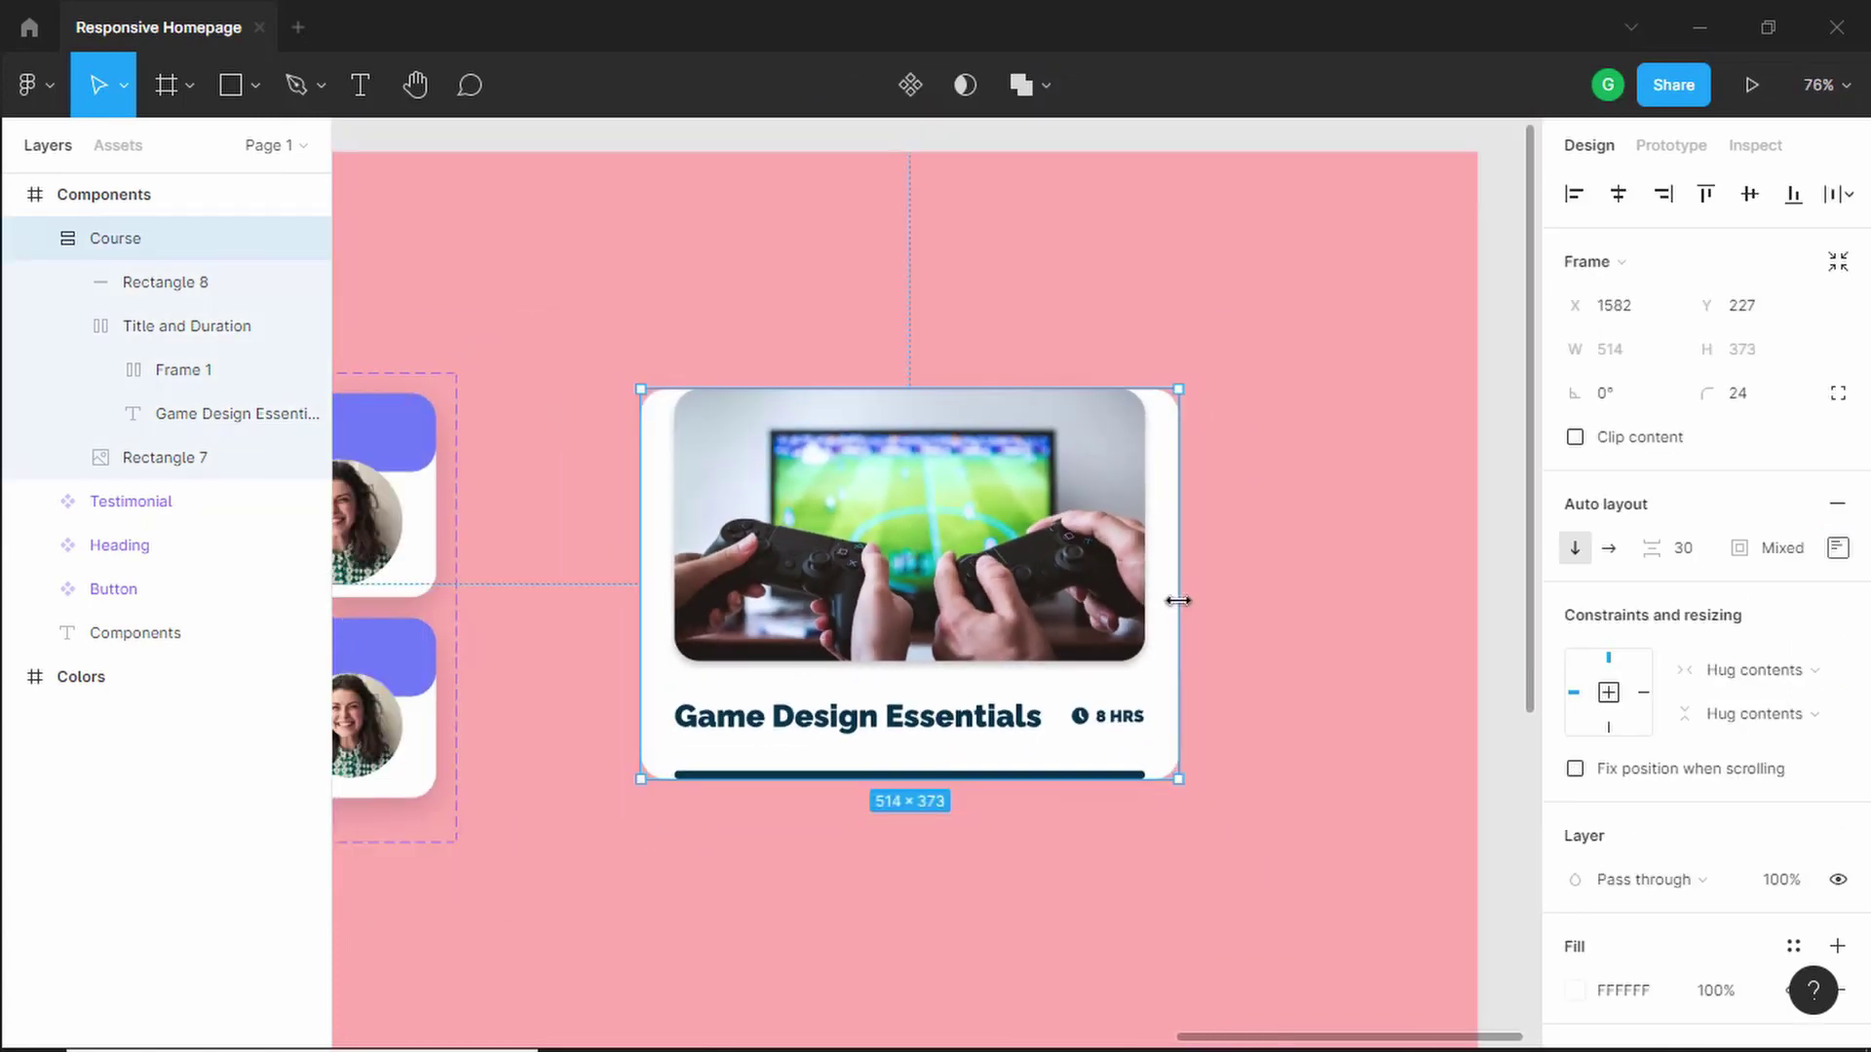
{"action": "left_click_drag", "start_coordinate": [1178, 601], "coordinate": [1272, 598]}
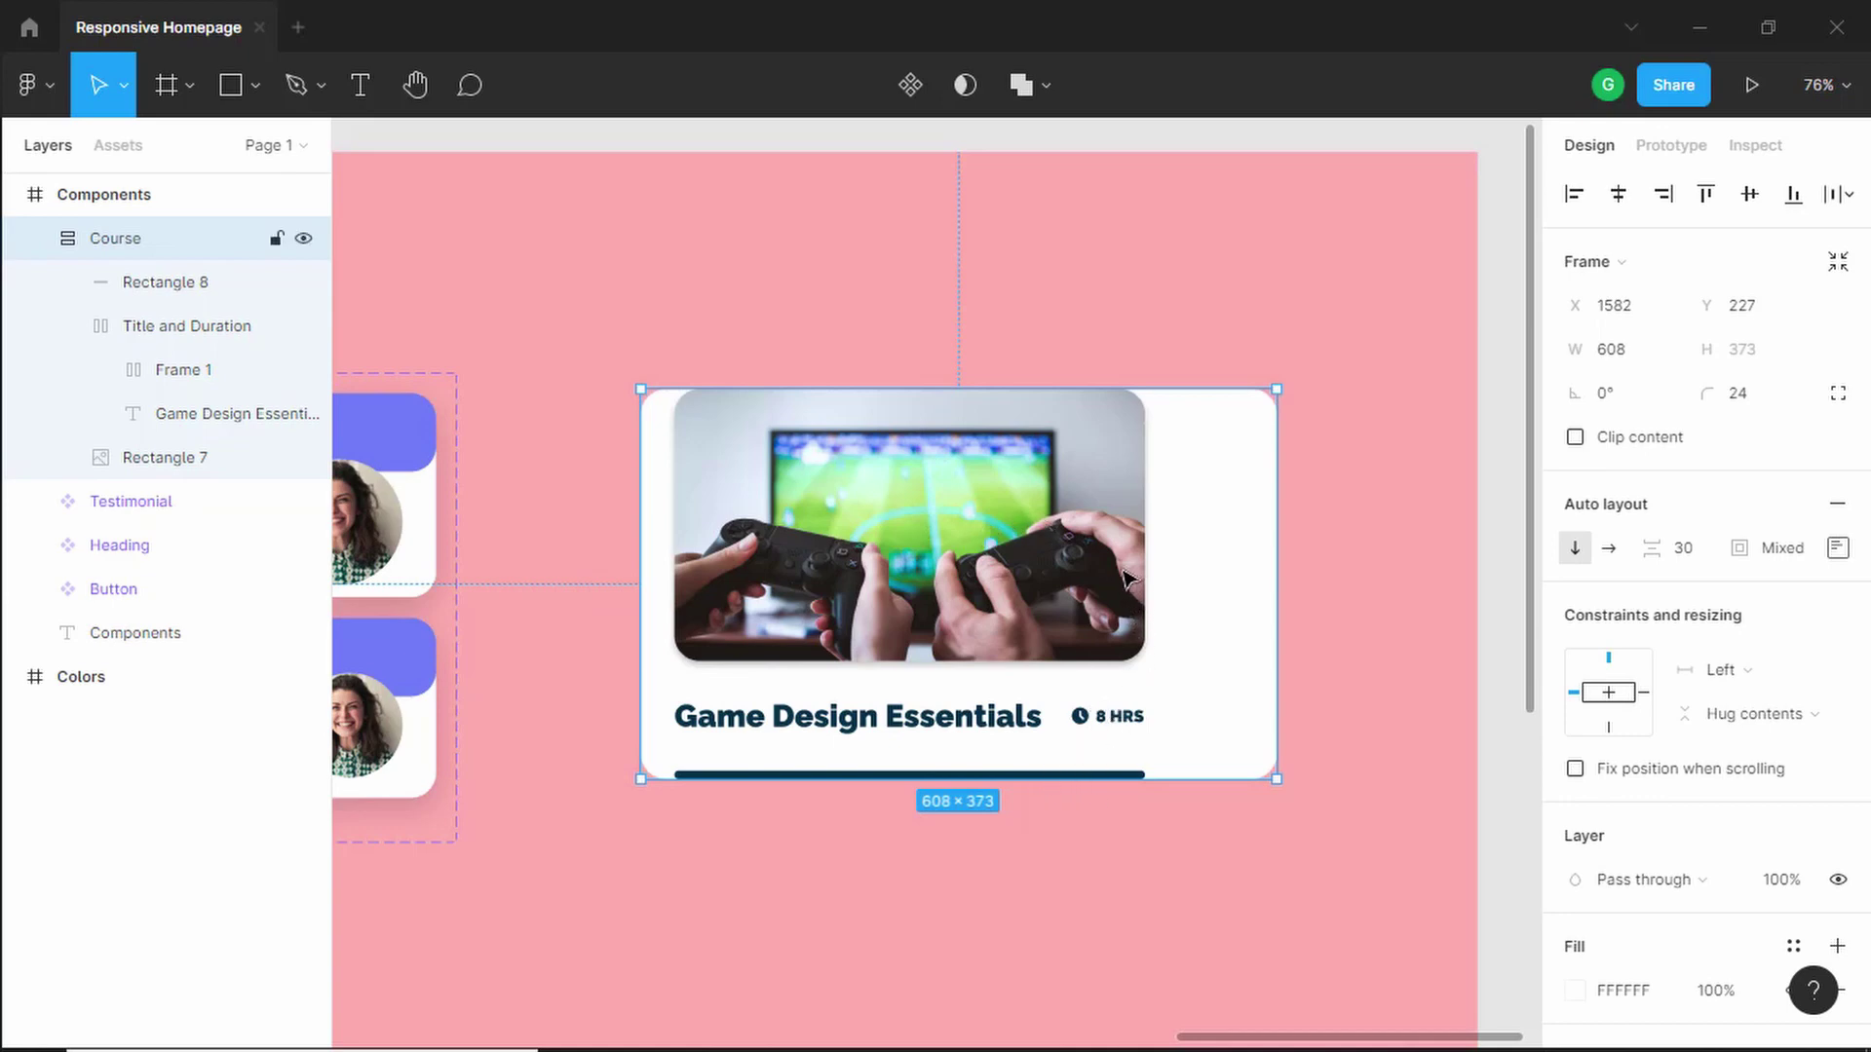
{"action": "double_click", "coordinate": [1278, 524]}
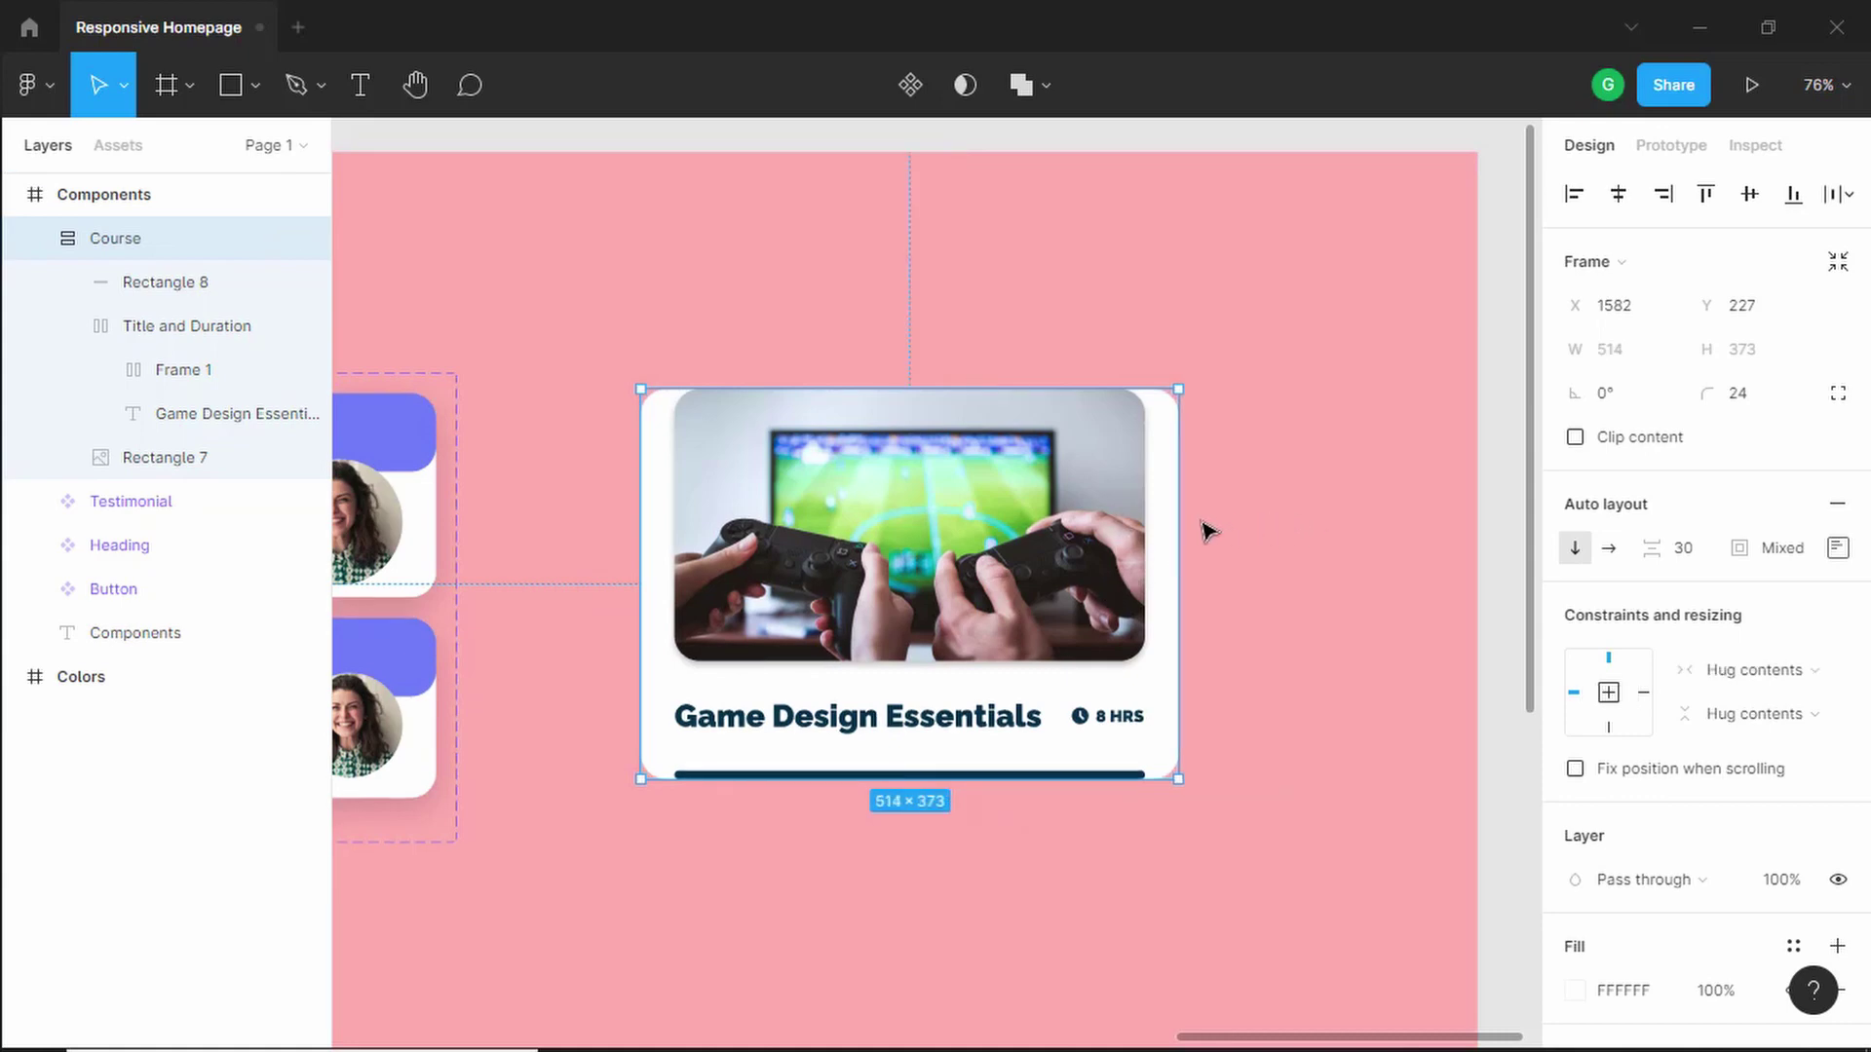
- Set the game photo's horizontal resizing to Fill container
{"action": "left_click", "coordinate": [1040, 497]}
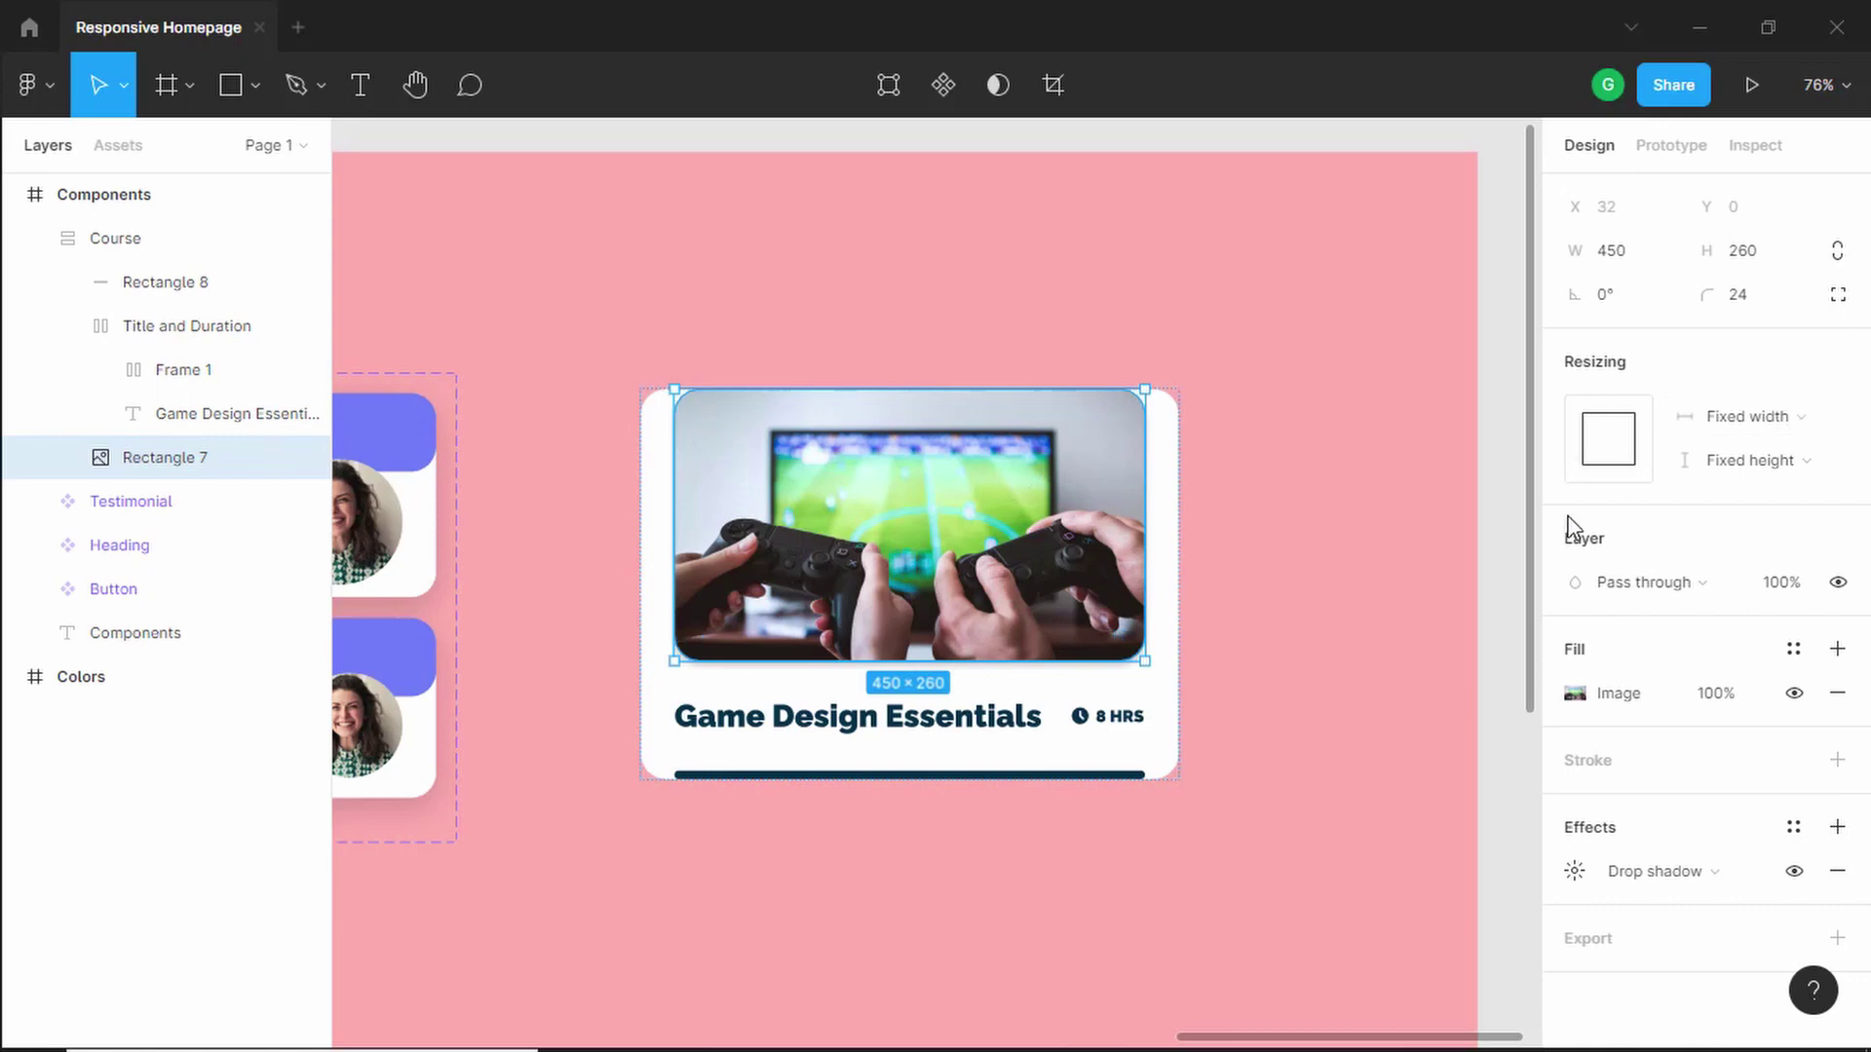
{"action": "left_click", "coordinate": [1772, 426]}
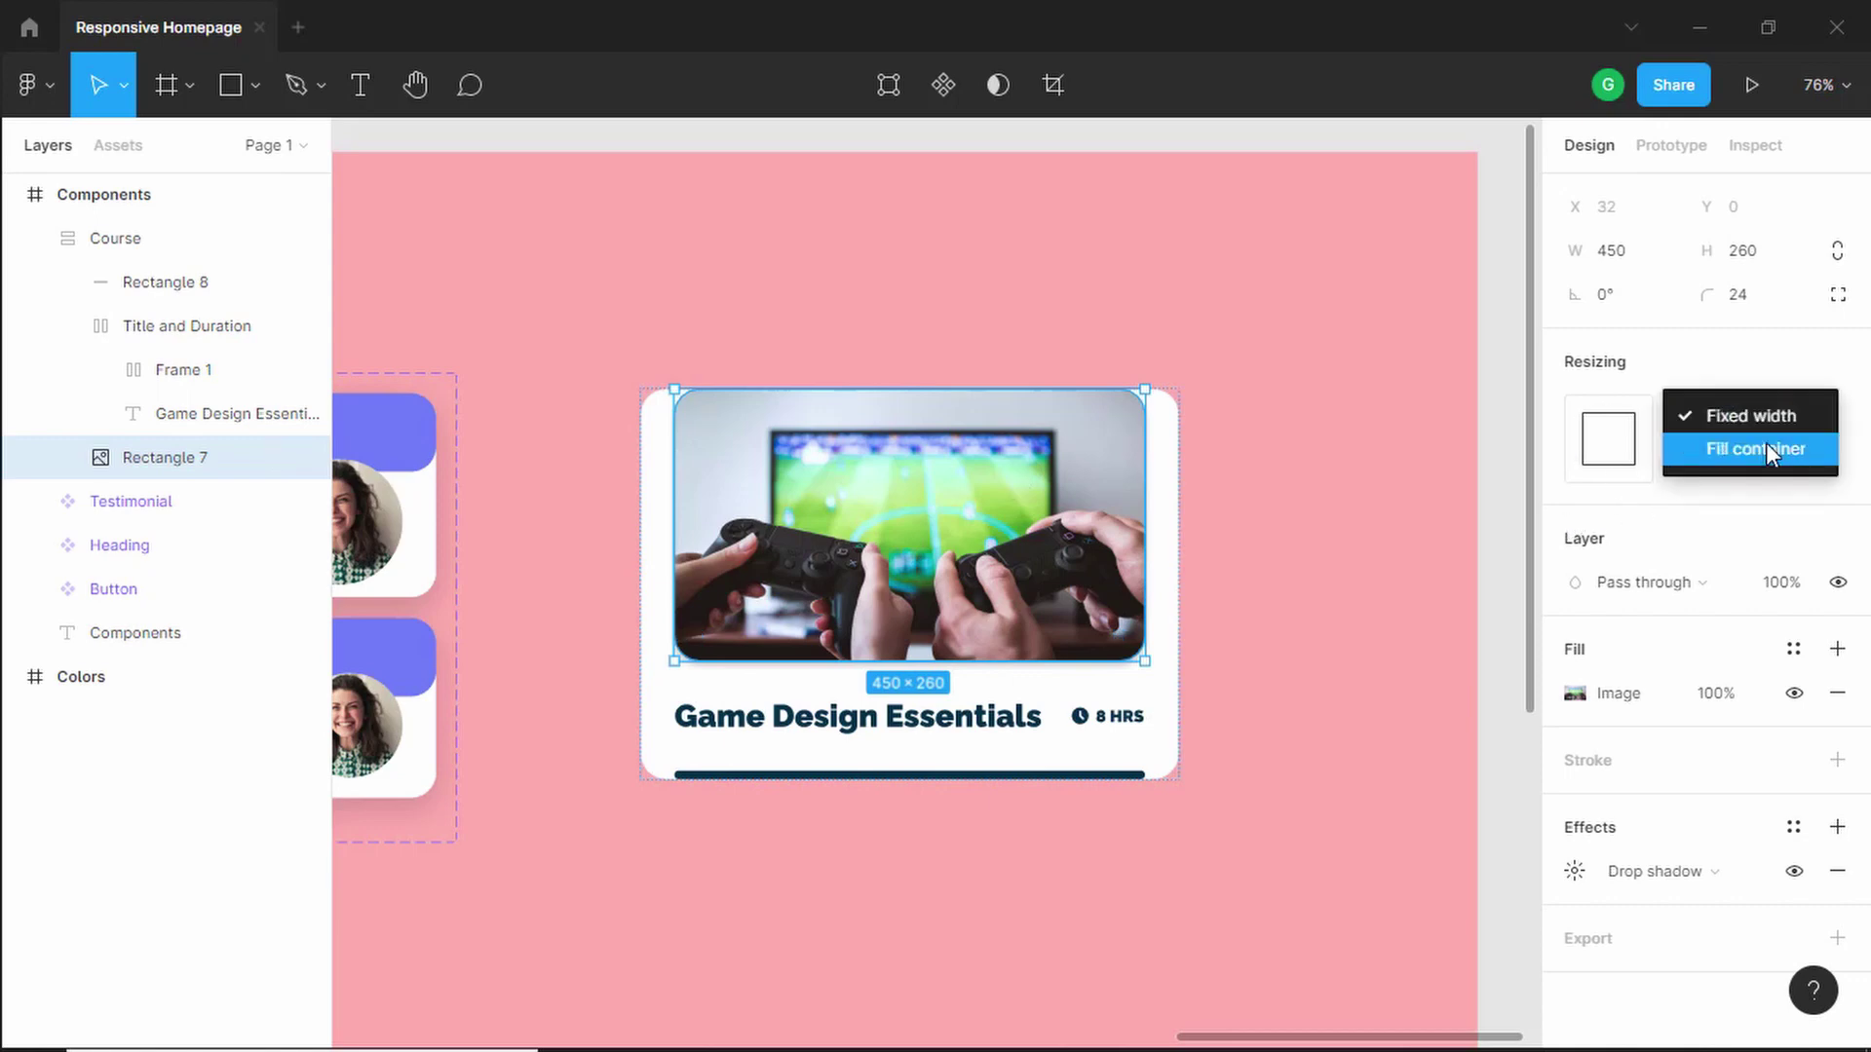
{"action": "left_click", "coordinate": [1766, 444]}
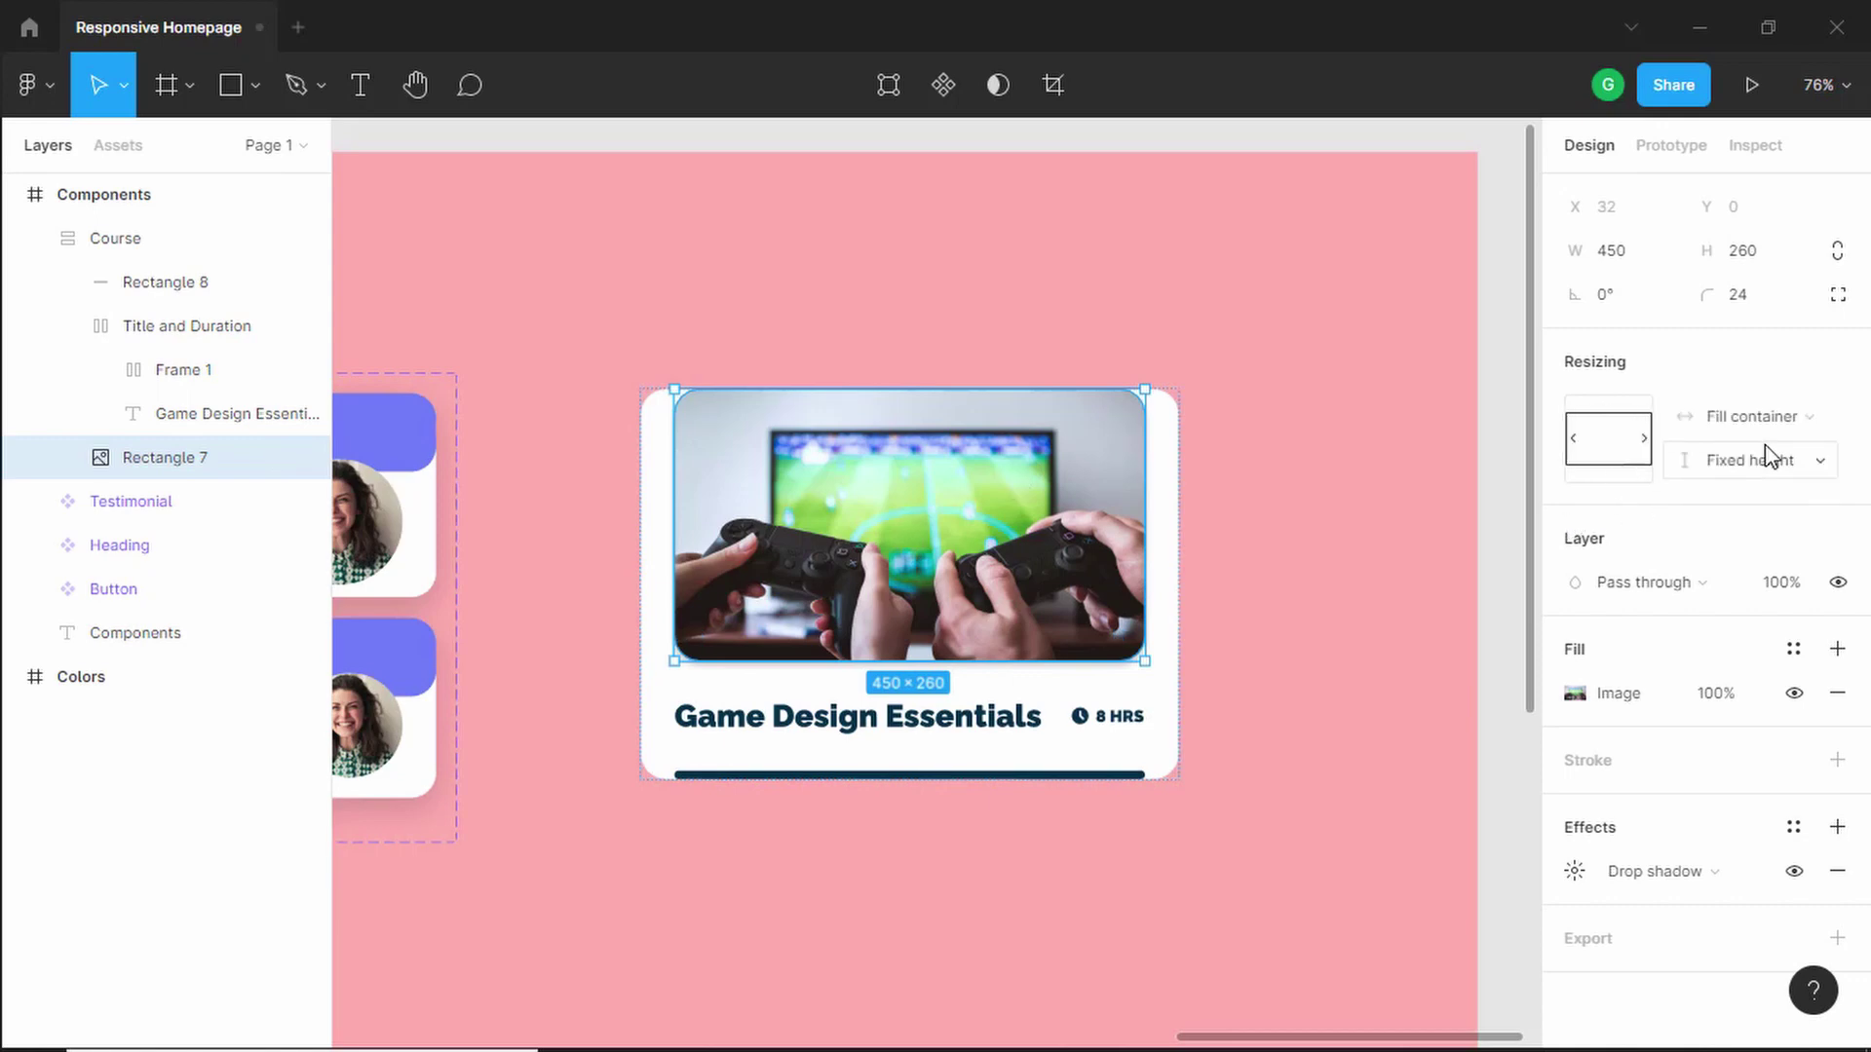
- Set the horizontal resizing of the dark bar beneath the title row to Fill container
{"action": "double_click", "coordinate": [977, 783]}
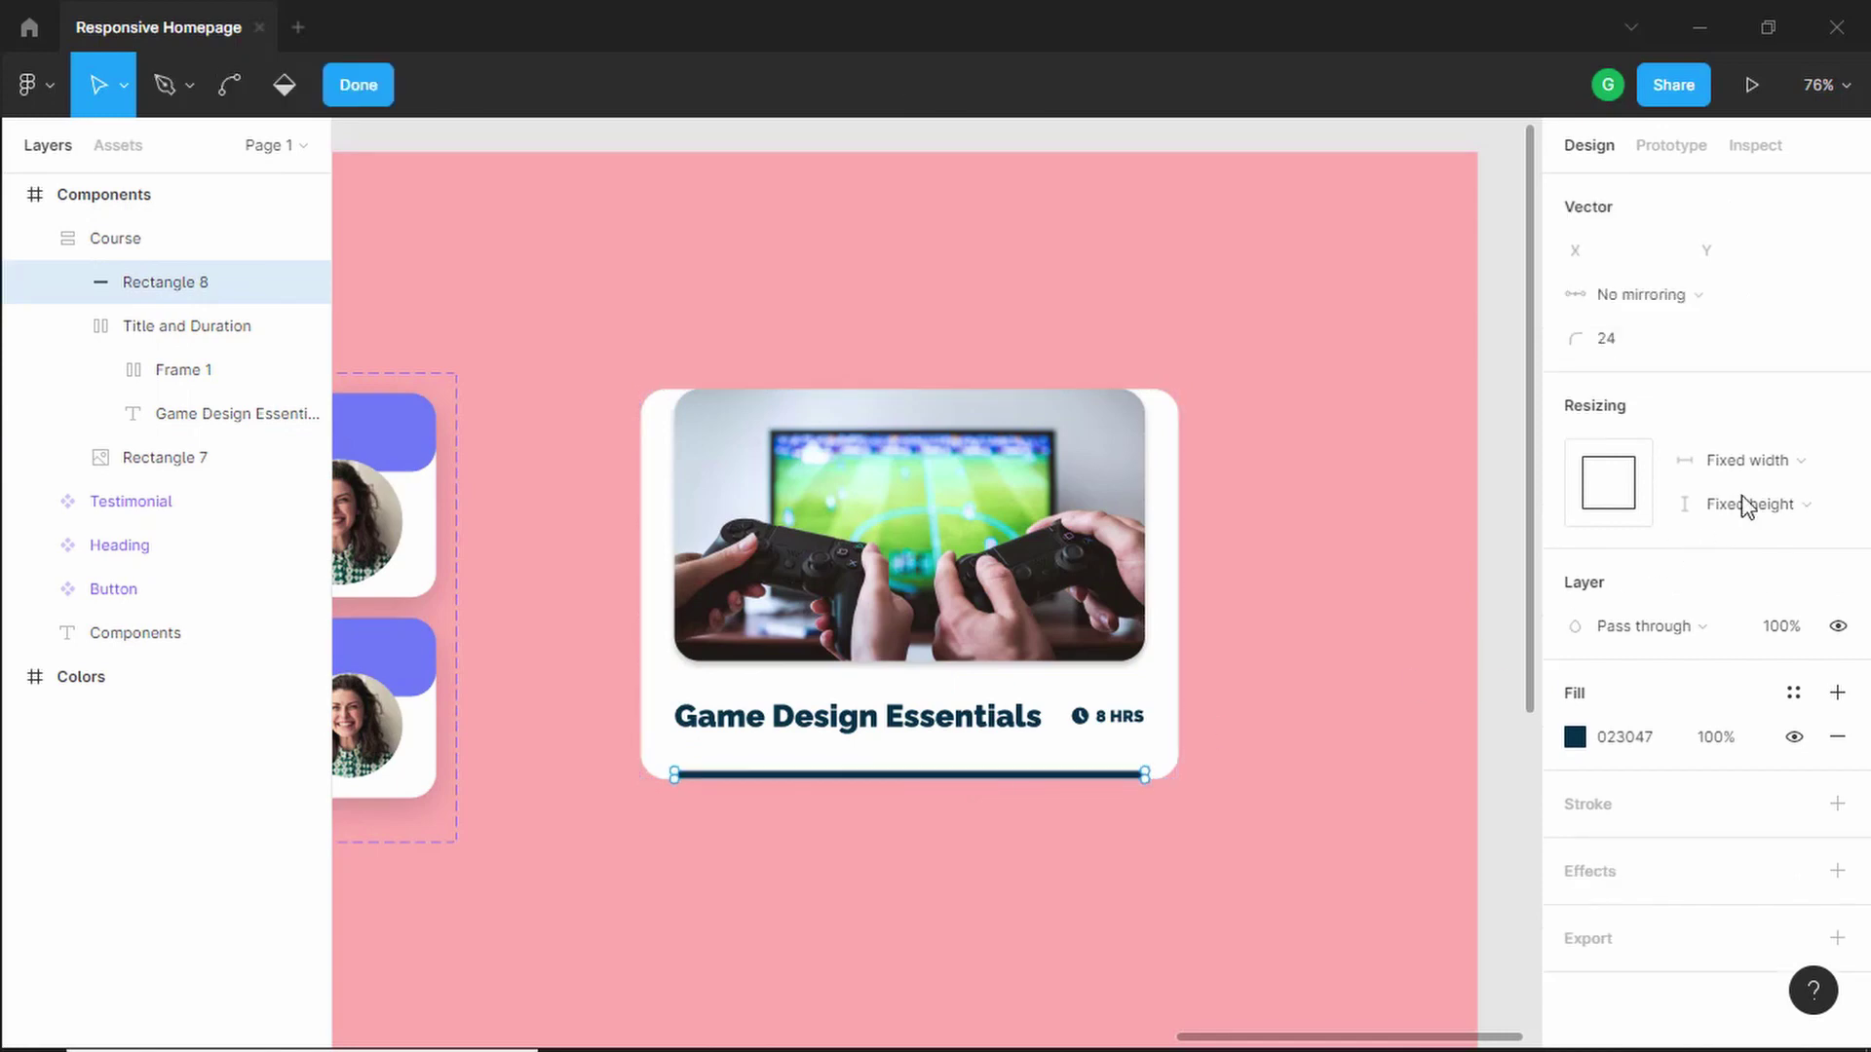
{"action": "left_click", "coordinate": [1769, 466]}
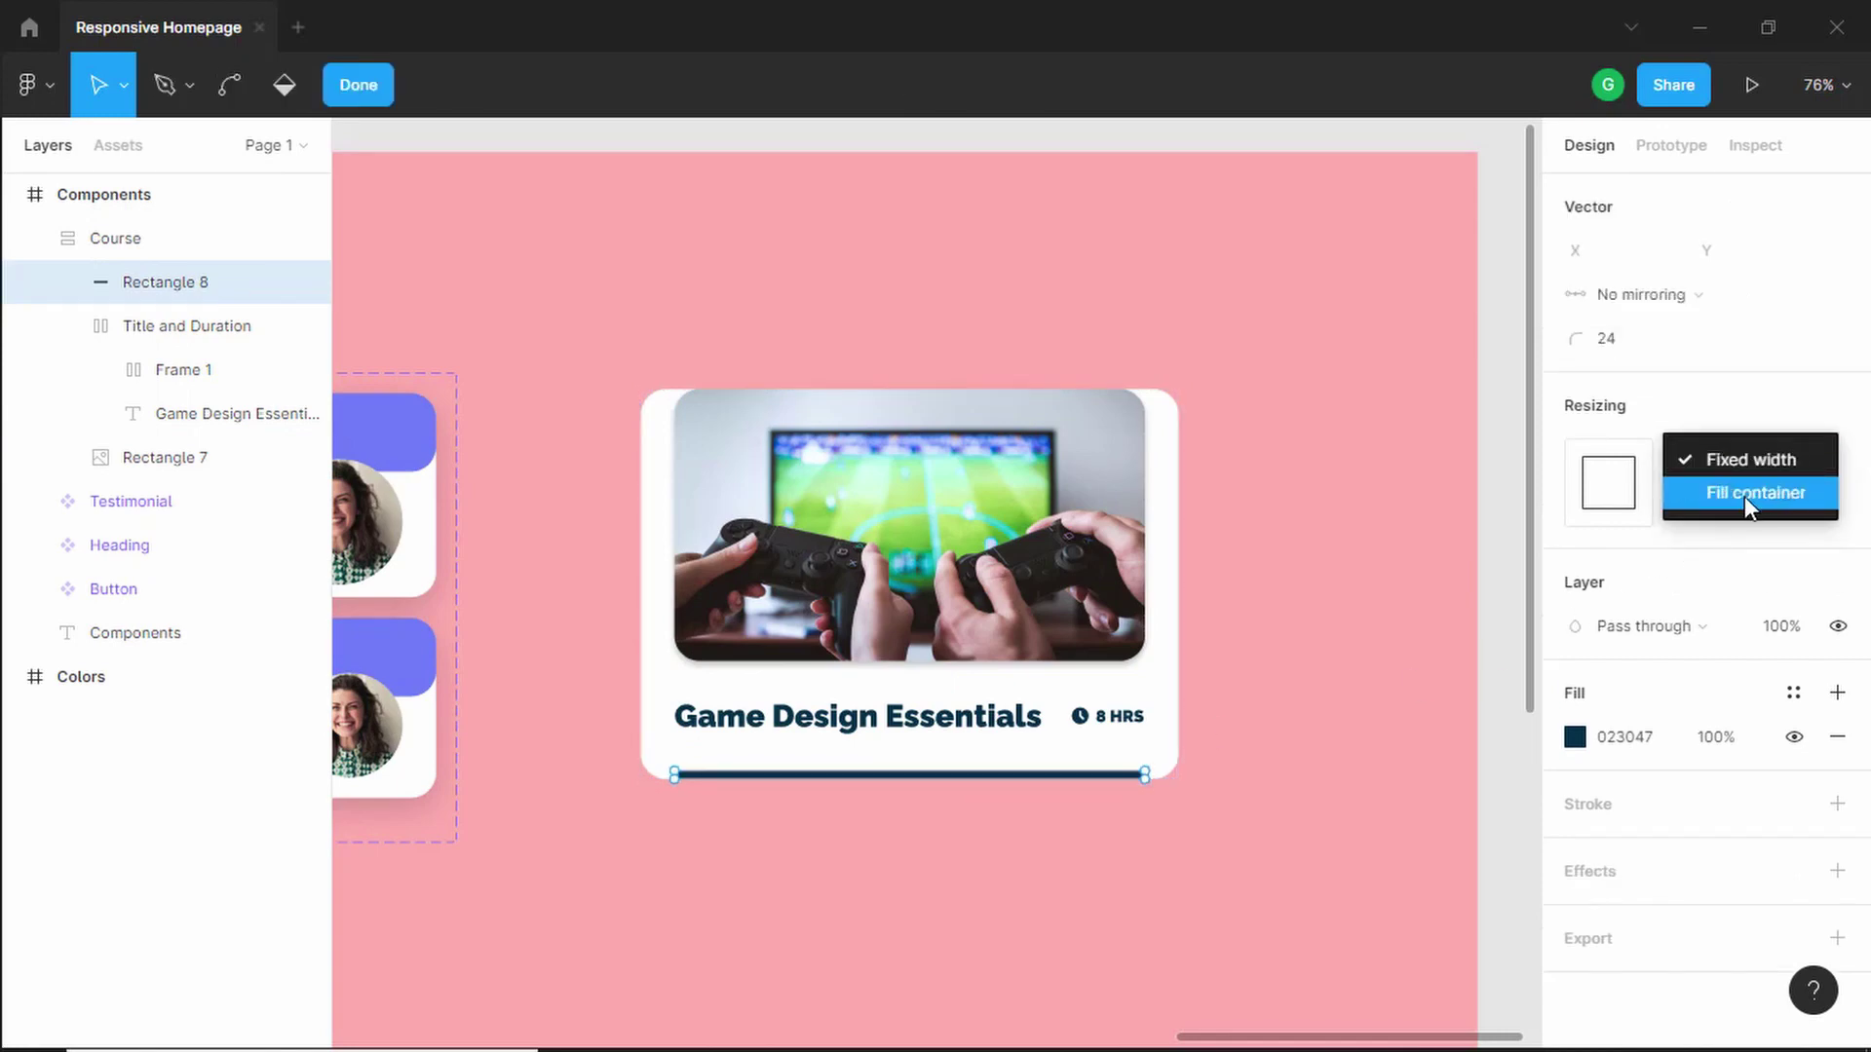
{"action": "left_click", "coordinate": [1744, 495]}
{"action": "key", "text": "Escape"}
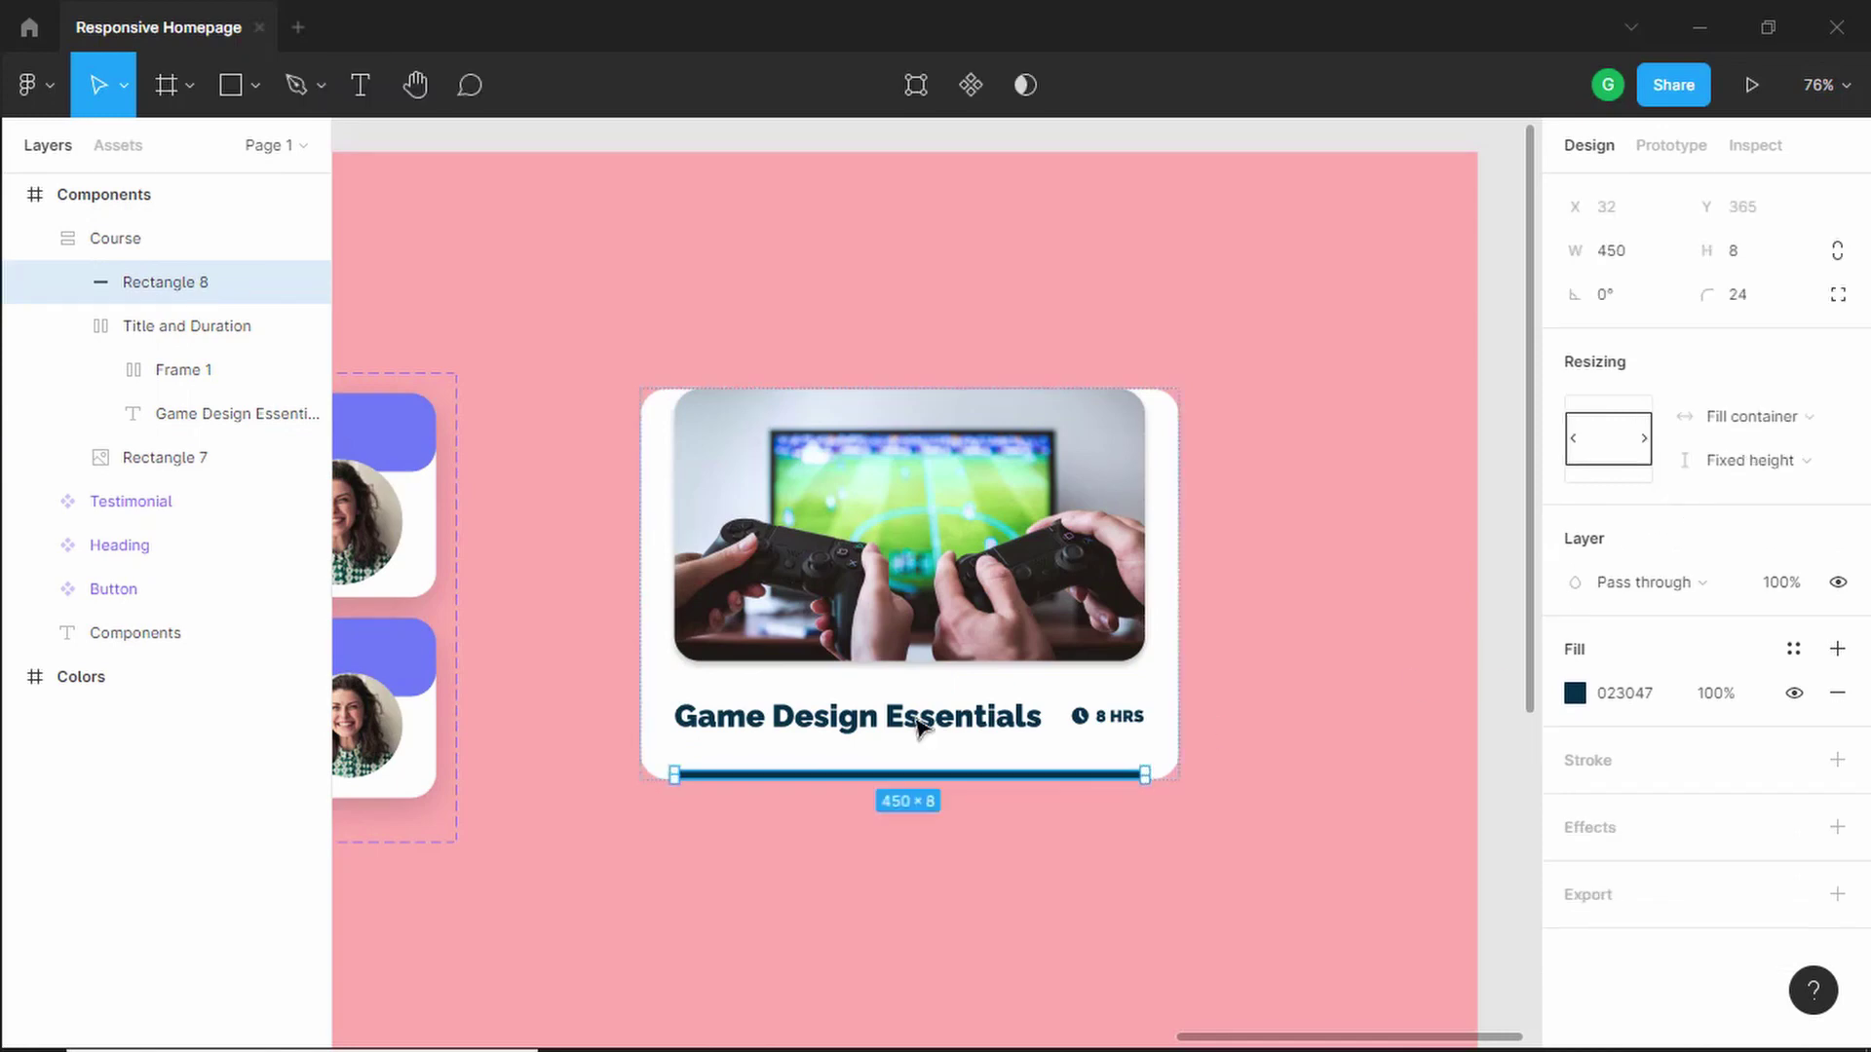
- Set the horizontal resizing of the Title and Duration row to Fill container
{"action": "left_click", "coordinate": [877, 716]}
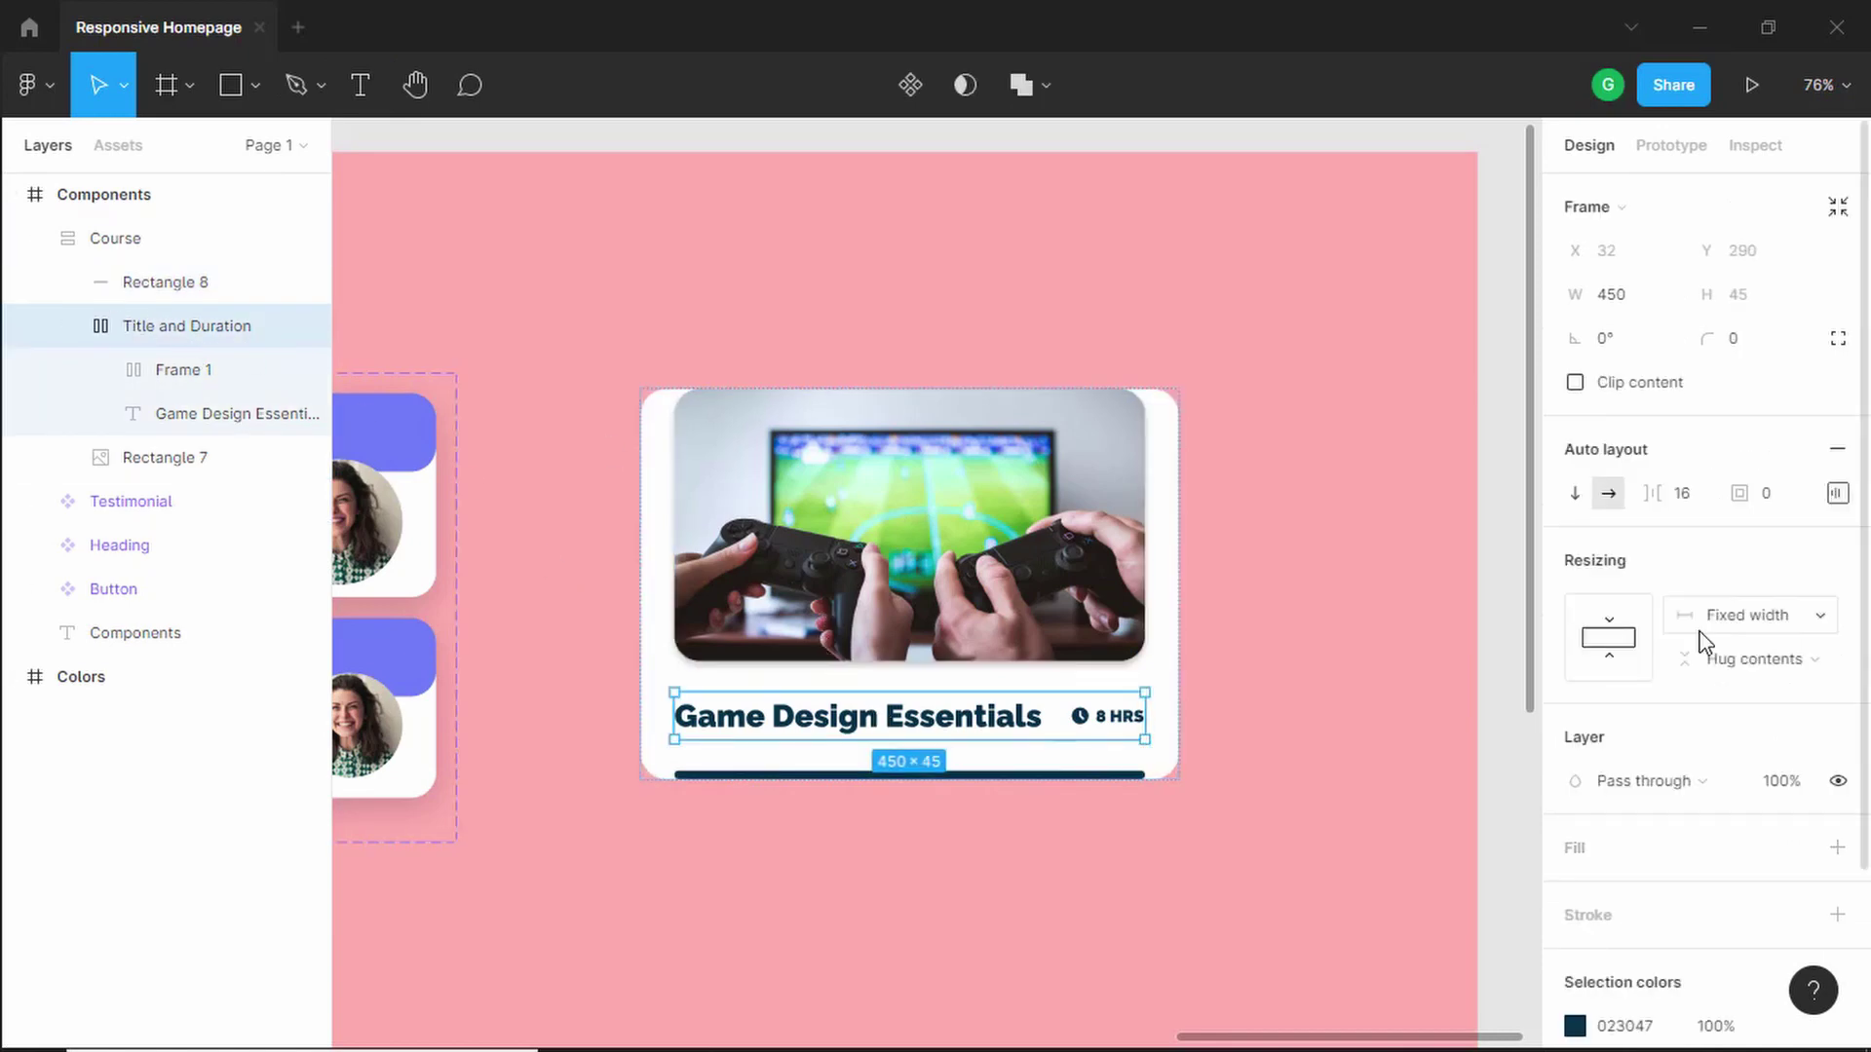
{"action": "left_click", "coordinate": [1808, 621]}
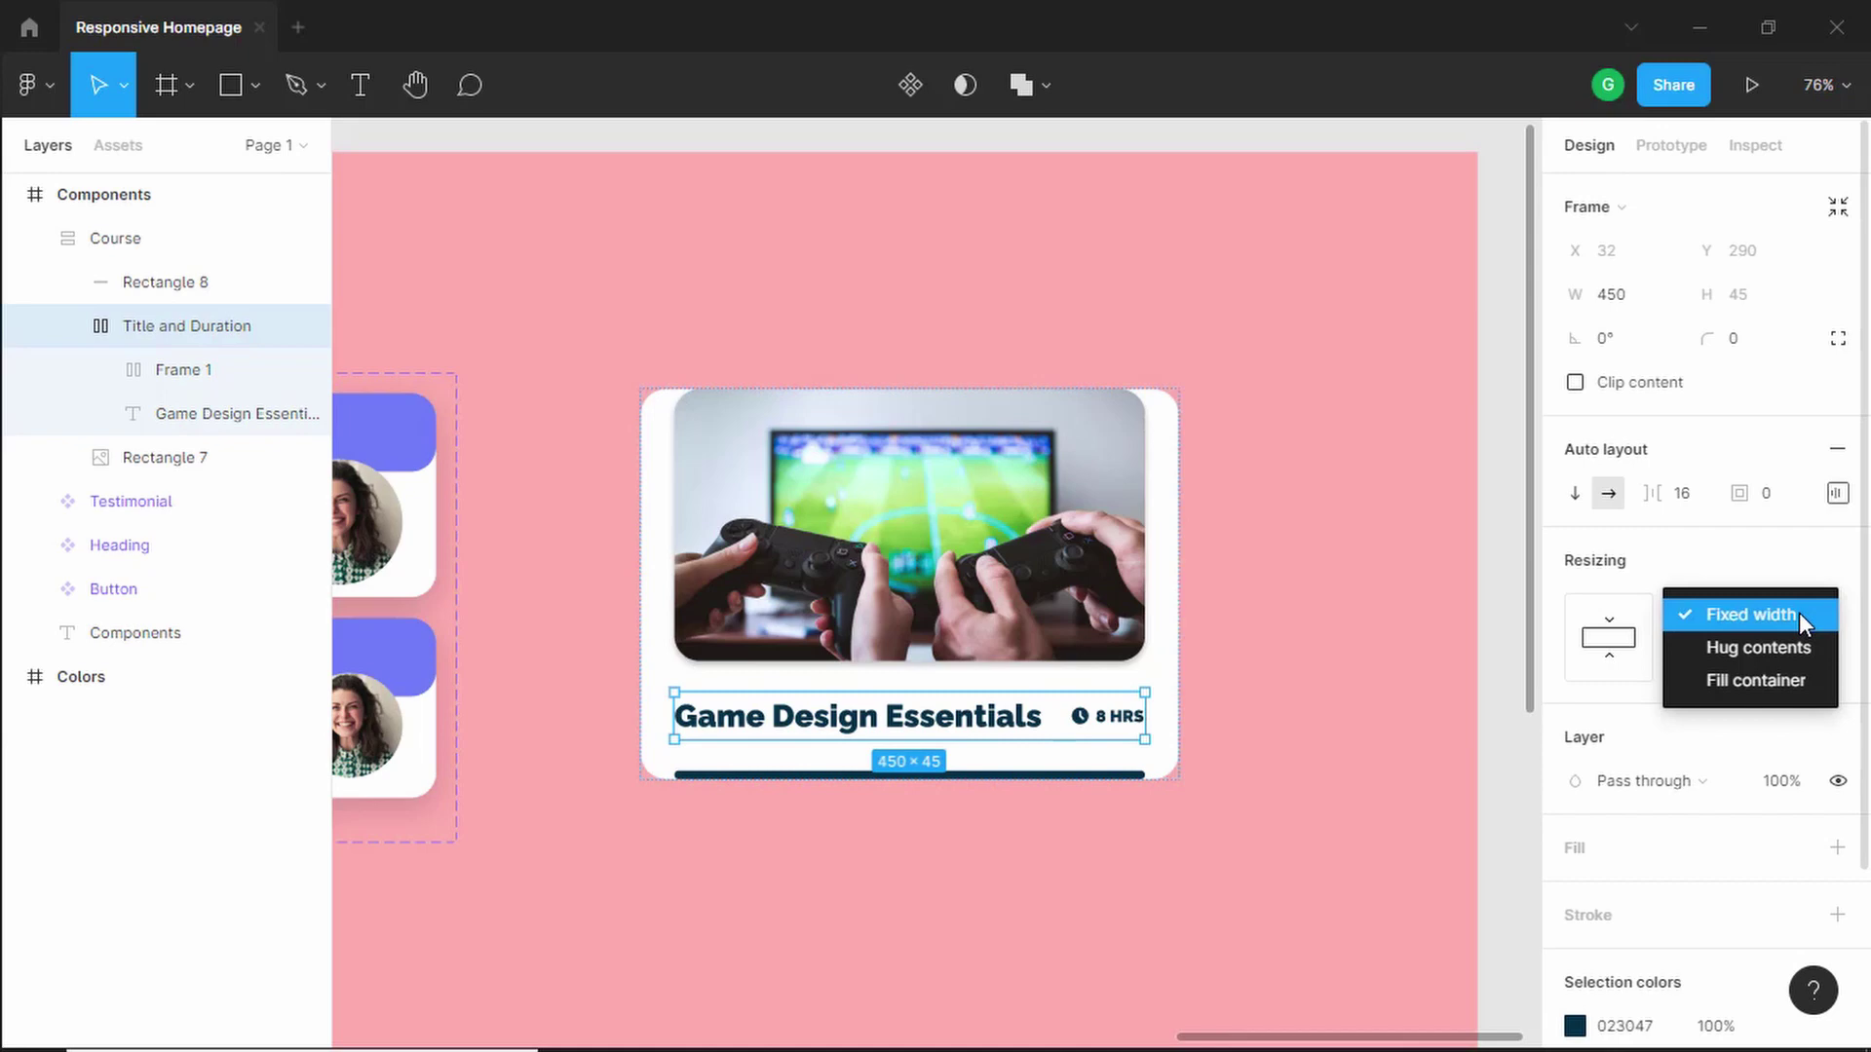
{"action": "left_click", "coordinate": [1777, 680]}
{"action": "left_click", "coordinate": [1224, 668]}
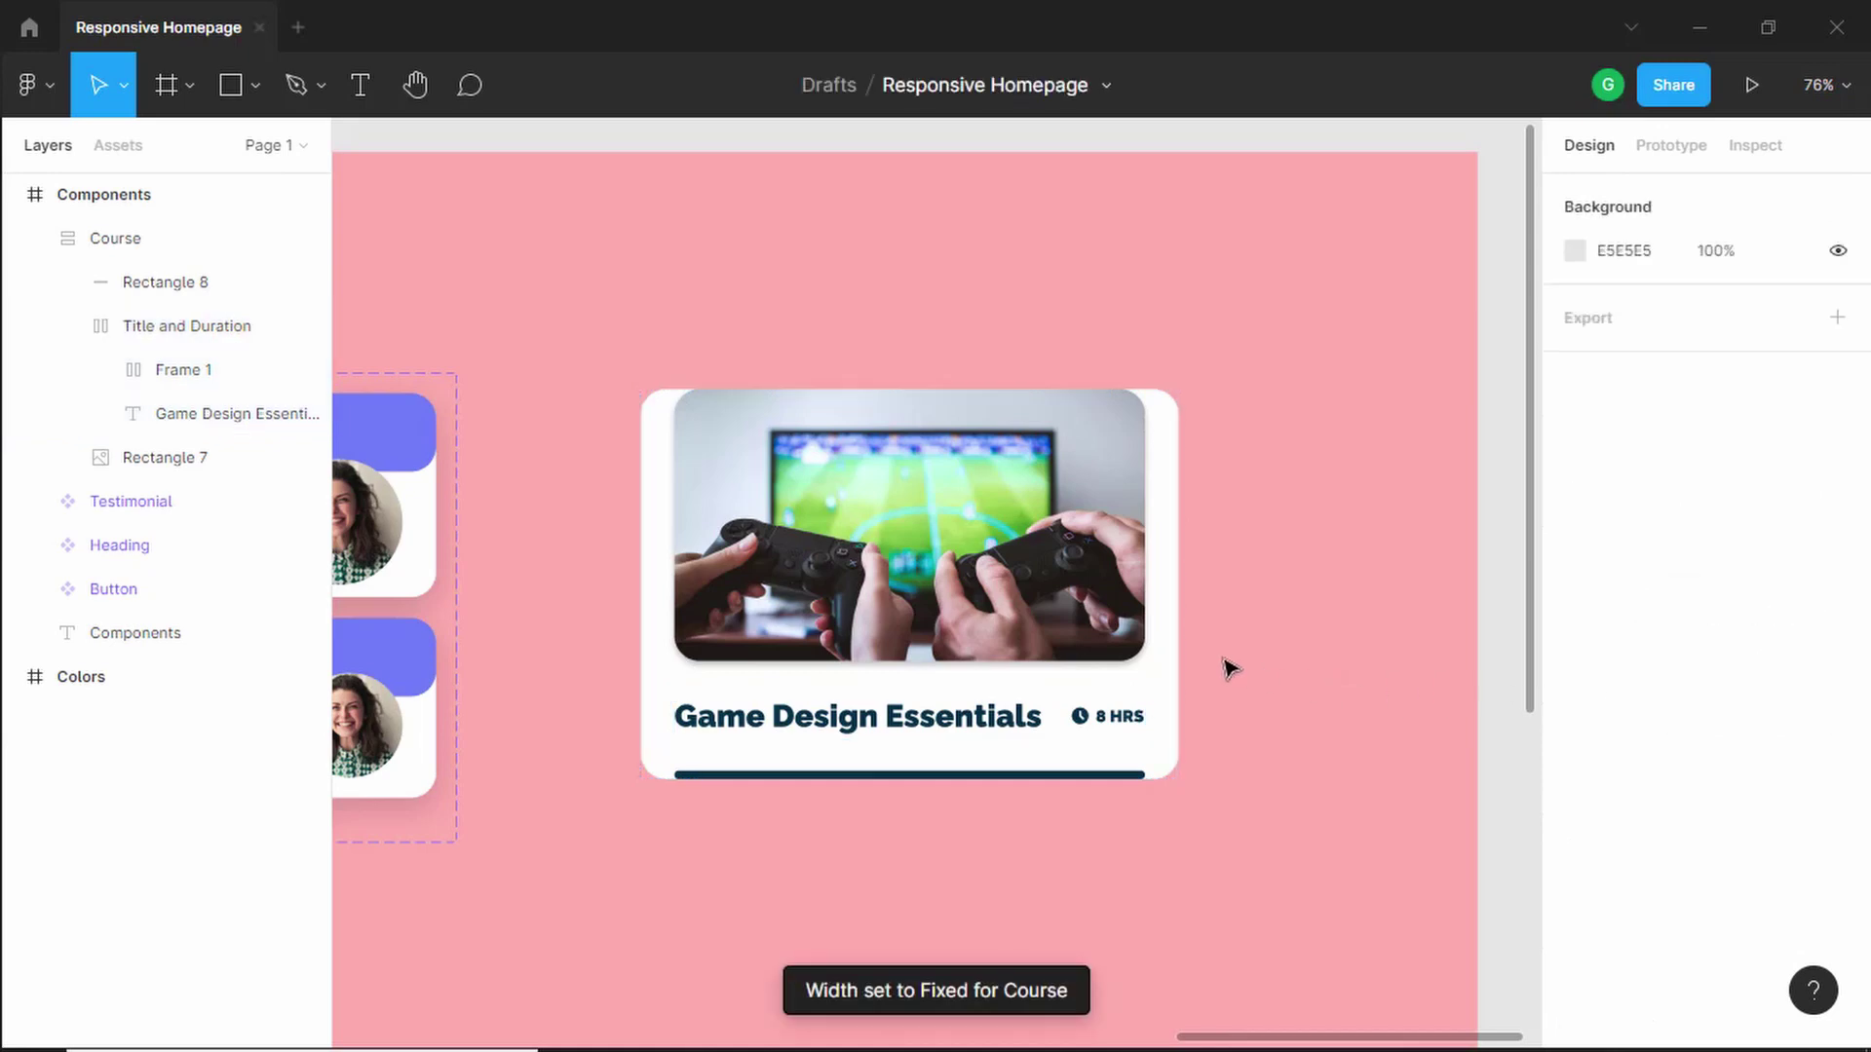
- Test resizing the Course frame horizontally, and return it to a width of 514
{"action": "scroll", "coordinate": [1229, 667], "scroll_direction": "down", "scroll_amount": 1}
{"action": "left_click", "coordinate": [1174, 634]}
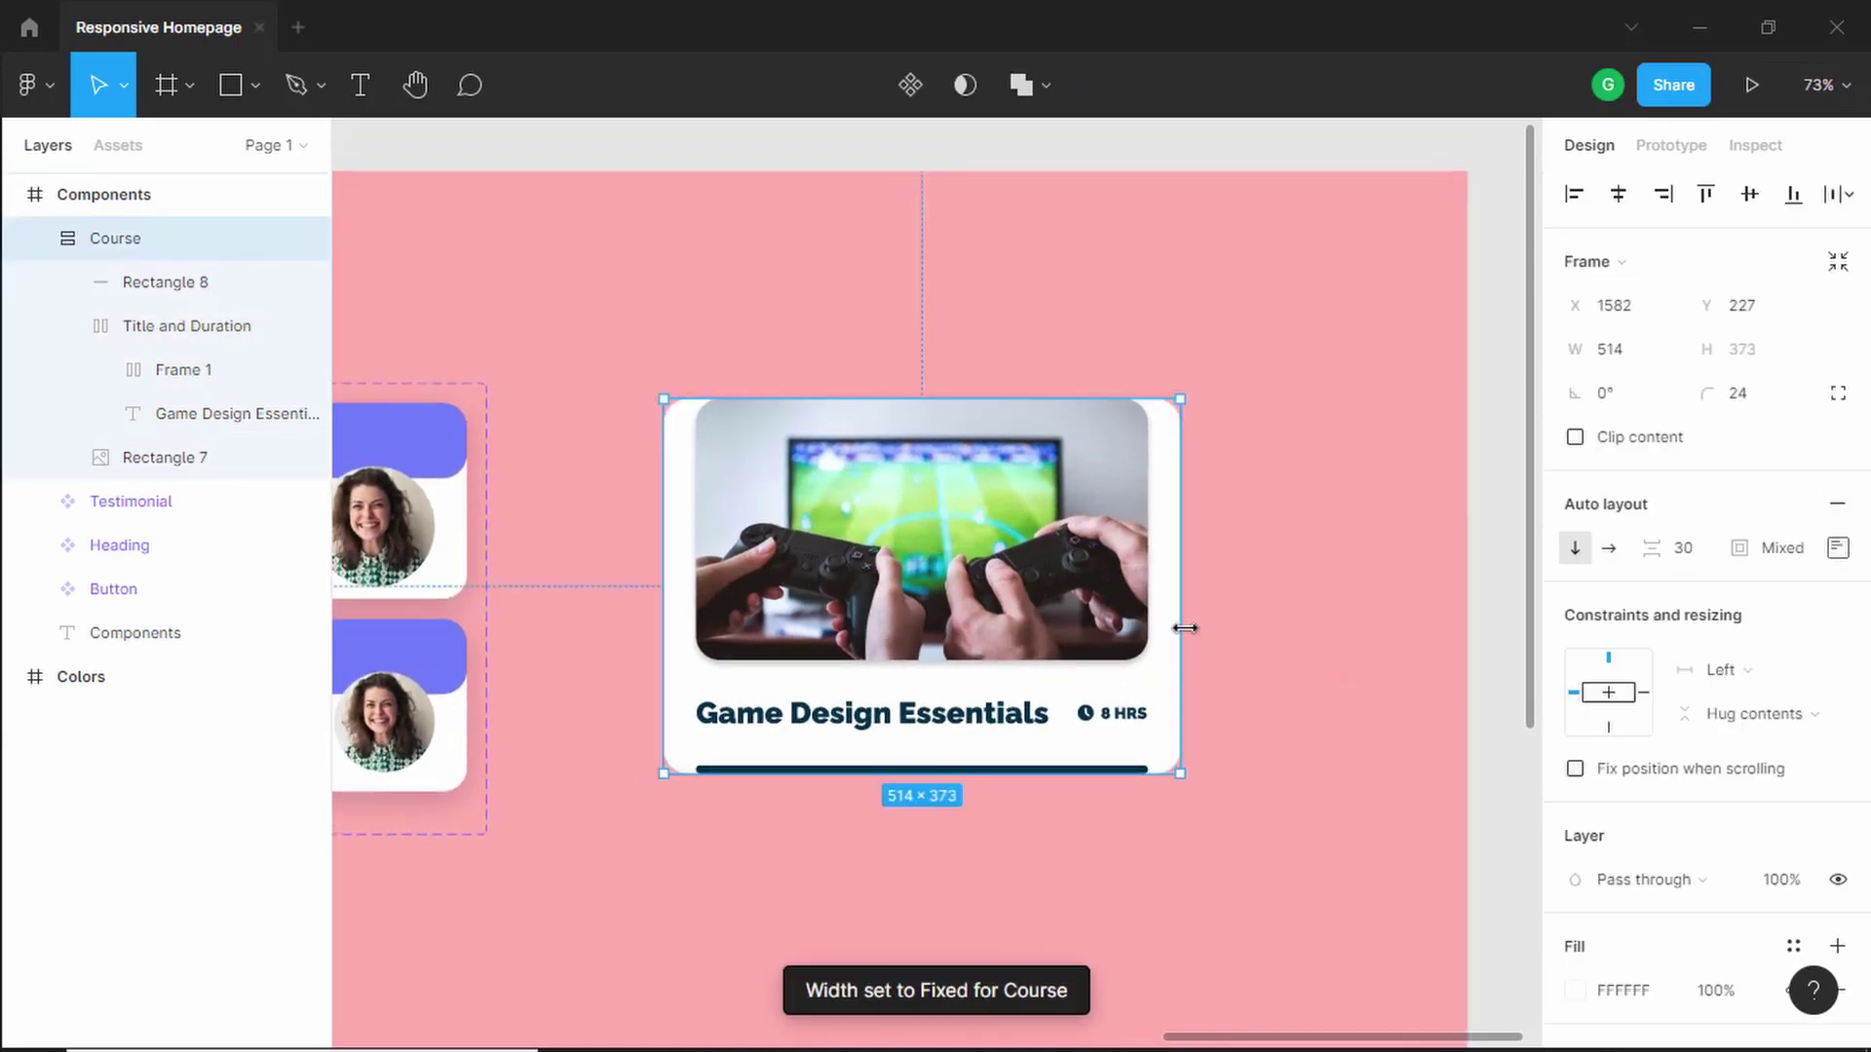
{"action": "mouse_move", "coordinate": [1186, 626]}
{"action": "left_mouse_down"}
{"action": "mouse_move", "coordinate": [1330, 626]}
{"action": "mouse_move", "coordinate": [1169, 639]}
{"action": "left_mouse_up"}
{"action": "left_click_drag", "start_coordinate": [1238, 637], "coordinate": [1179, 648]}
- Append "and tips and tricks for gaming" to the card title to test how the layout handles longer text
{"action": "double_click", "coordinate": [975, 715]}
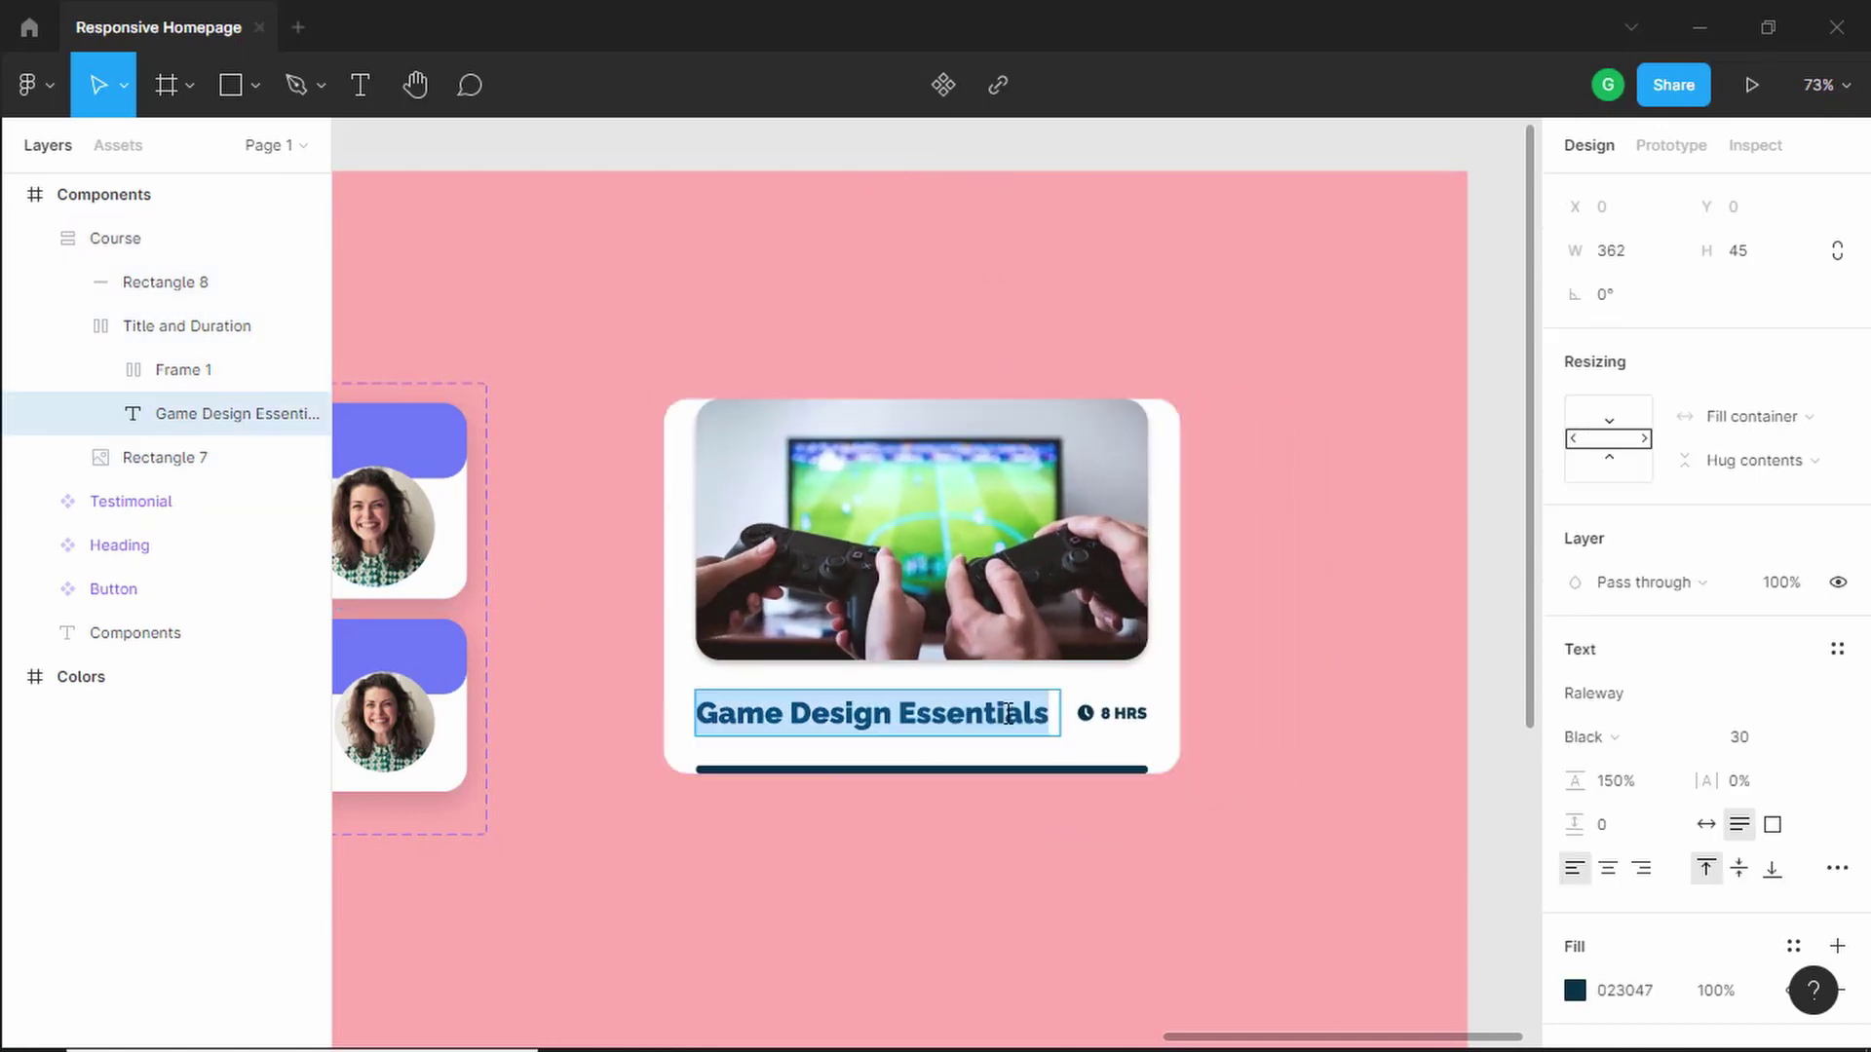
{"action": "left_click", "coordinate": [1026, 718]}
{"action": "left_click", "coordinate": [1025, 719]}
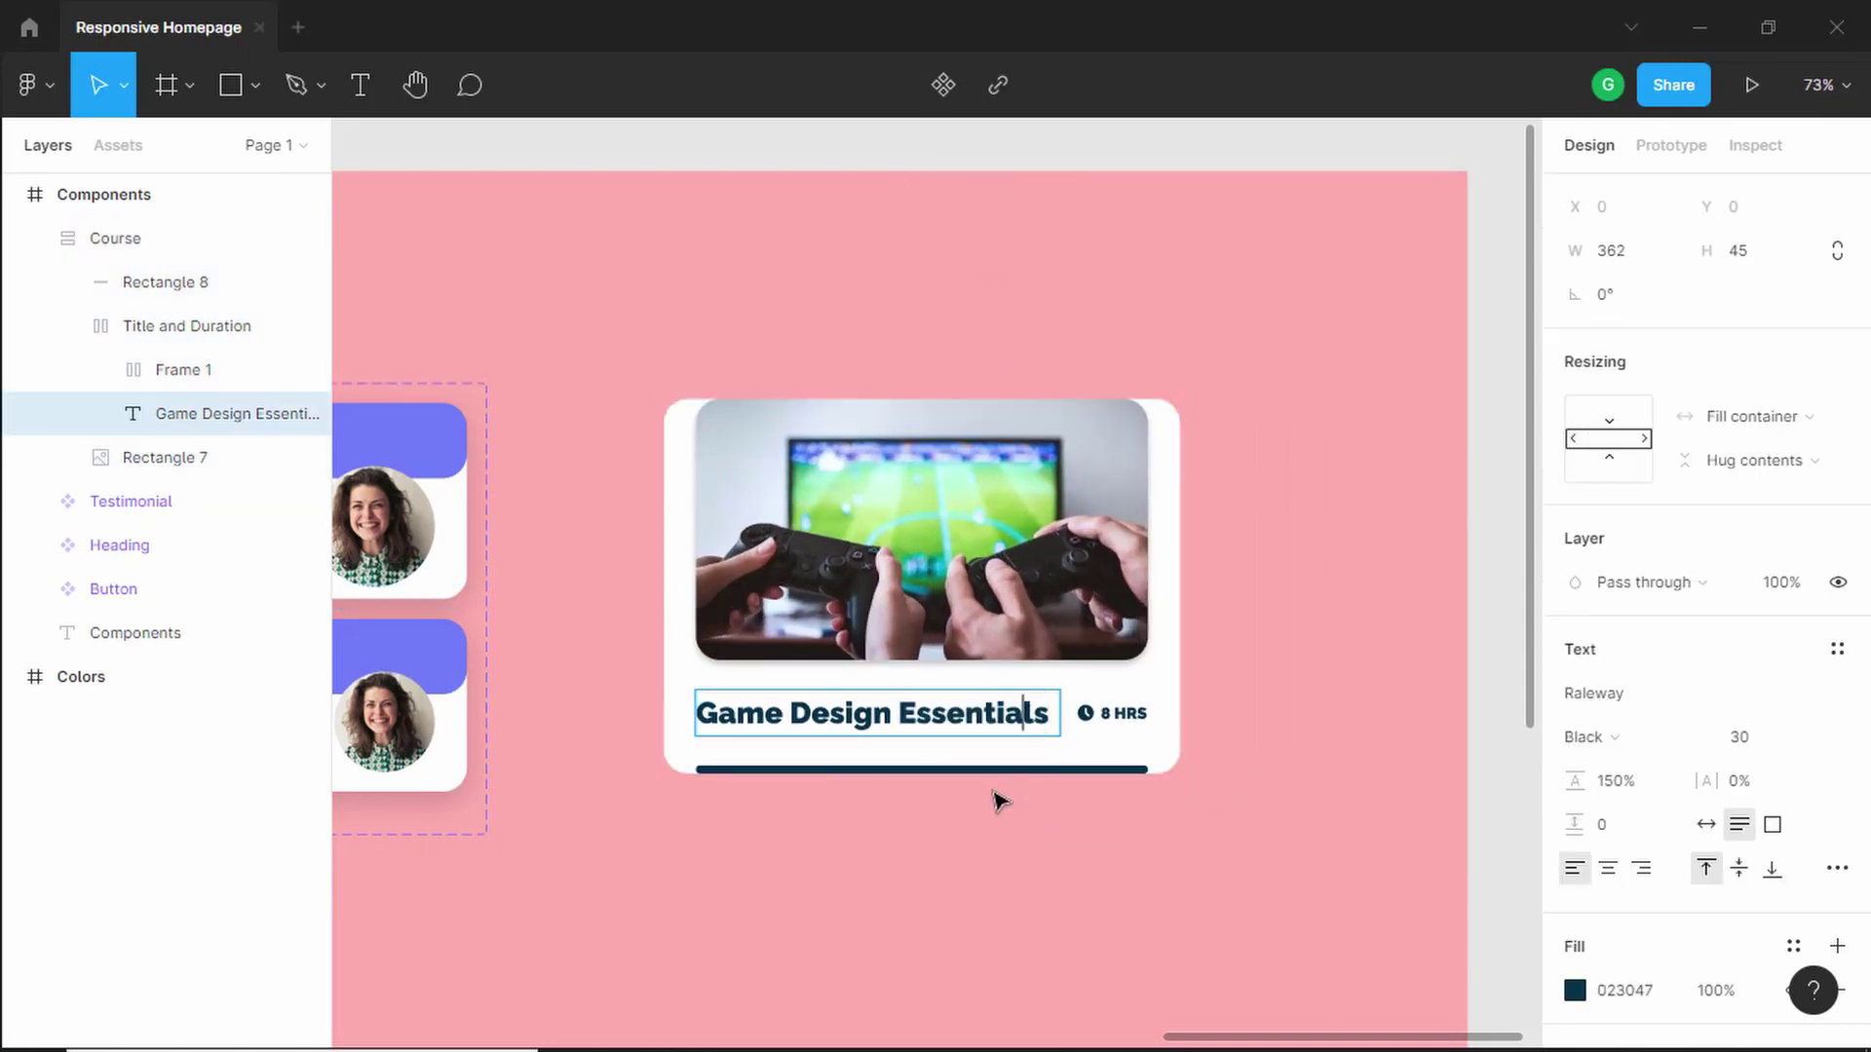
{"action": "key", "text": "End"}
{"action": "type", "text": "and tips"}
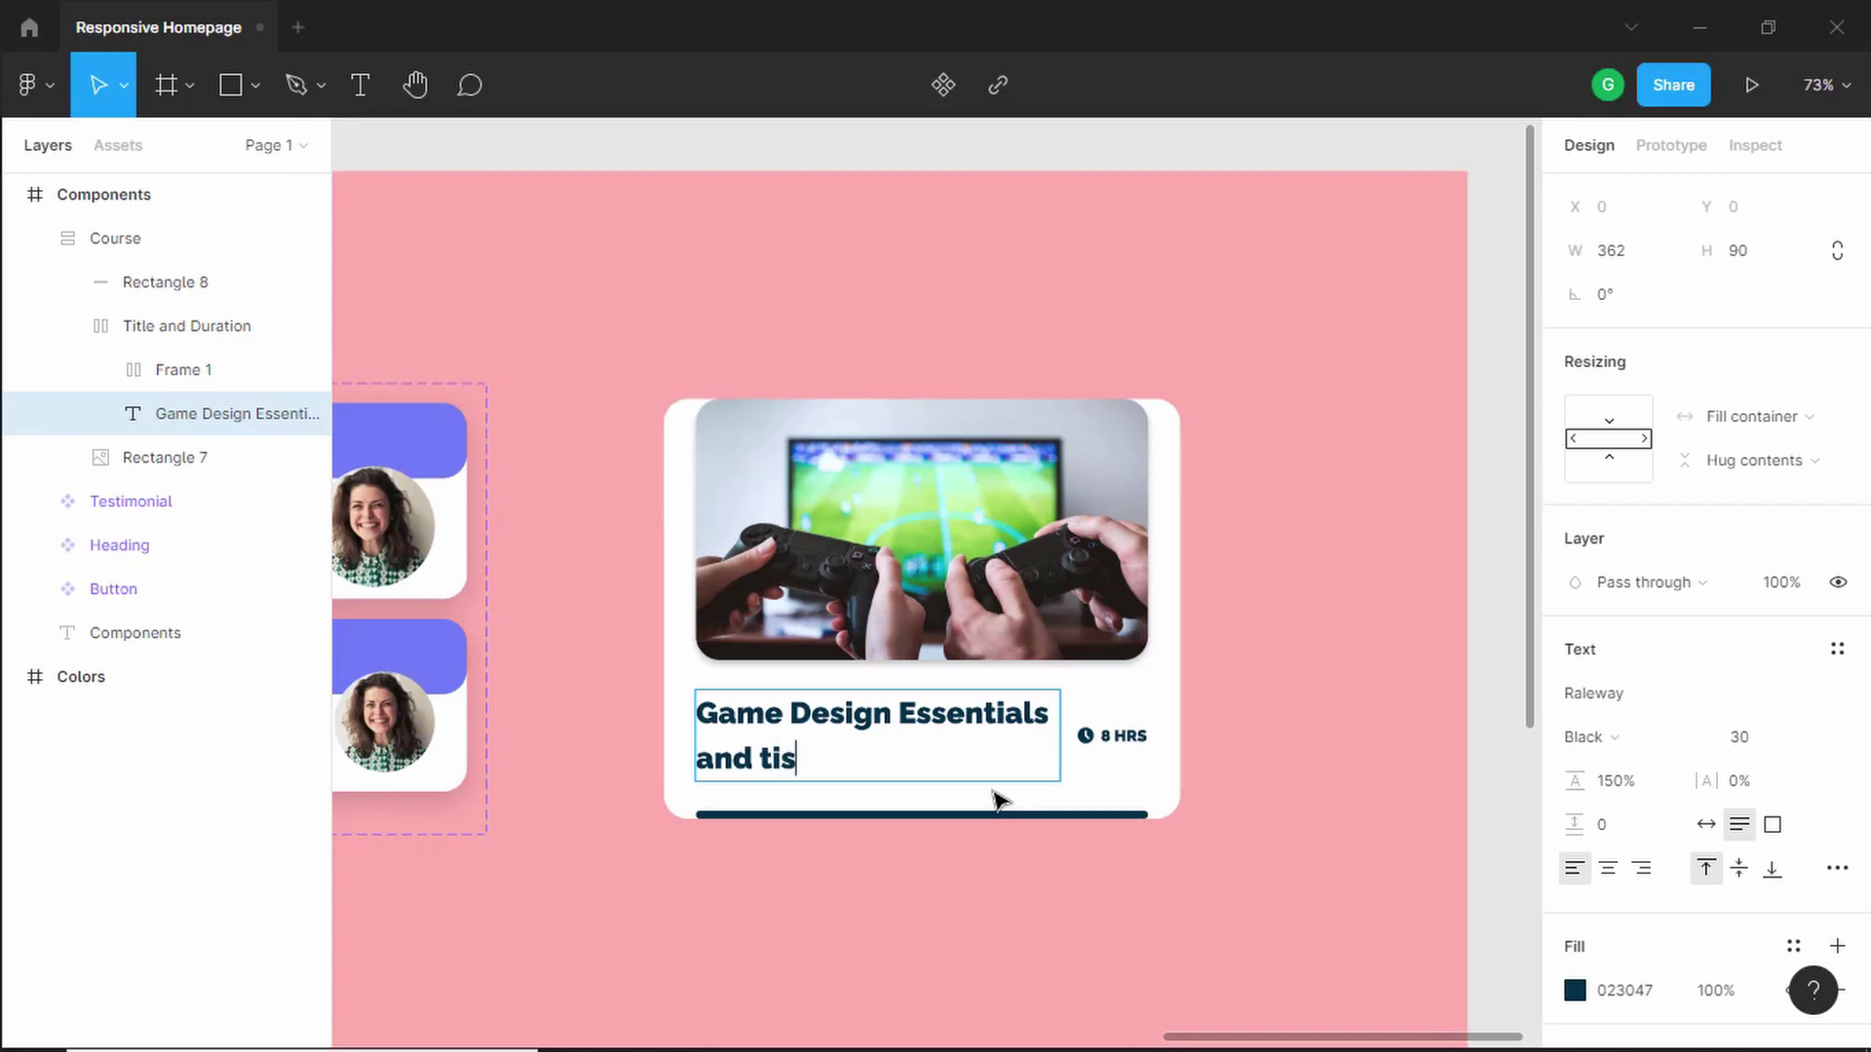
{"action": "type", "text": " and tricks for gaming"}
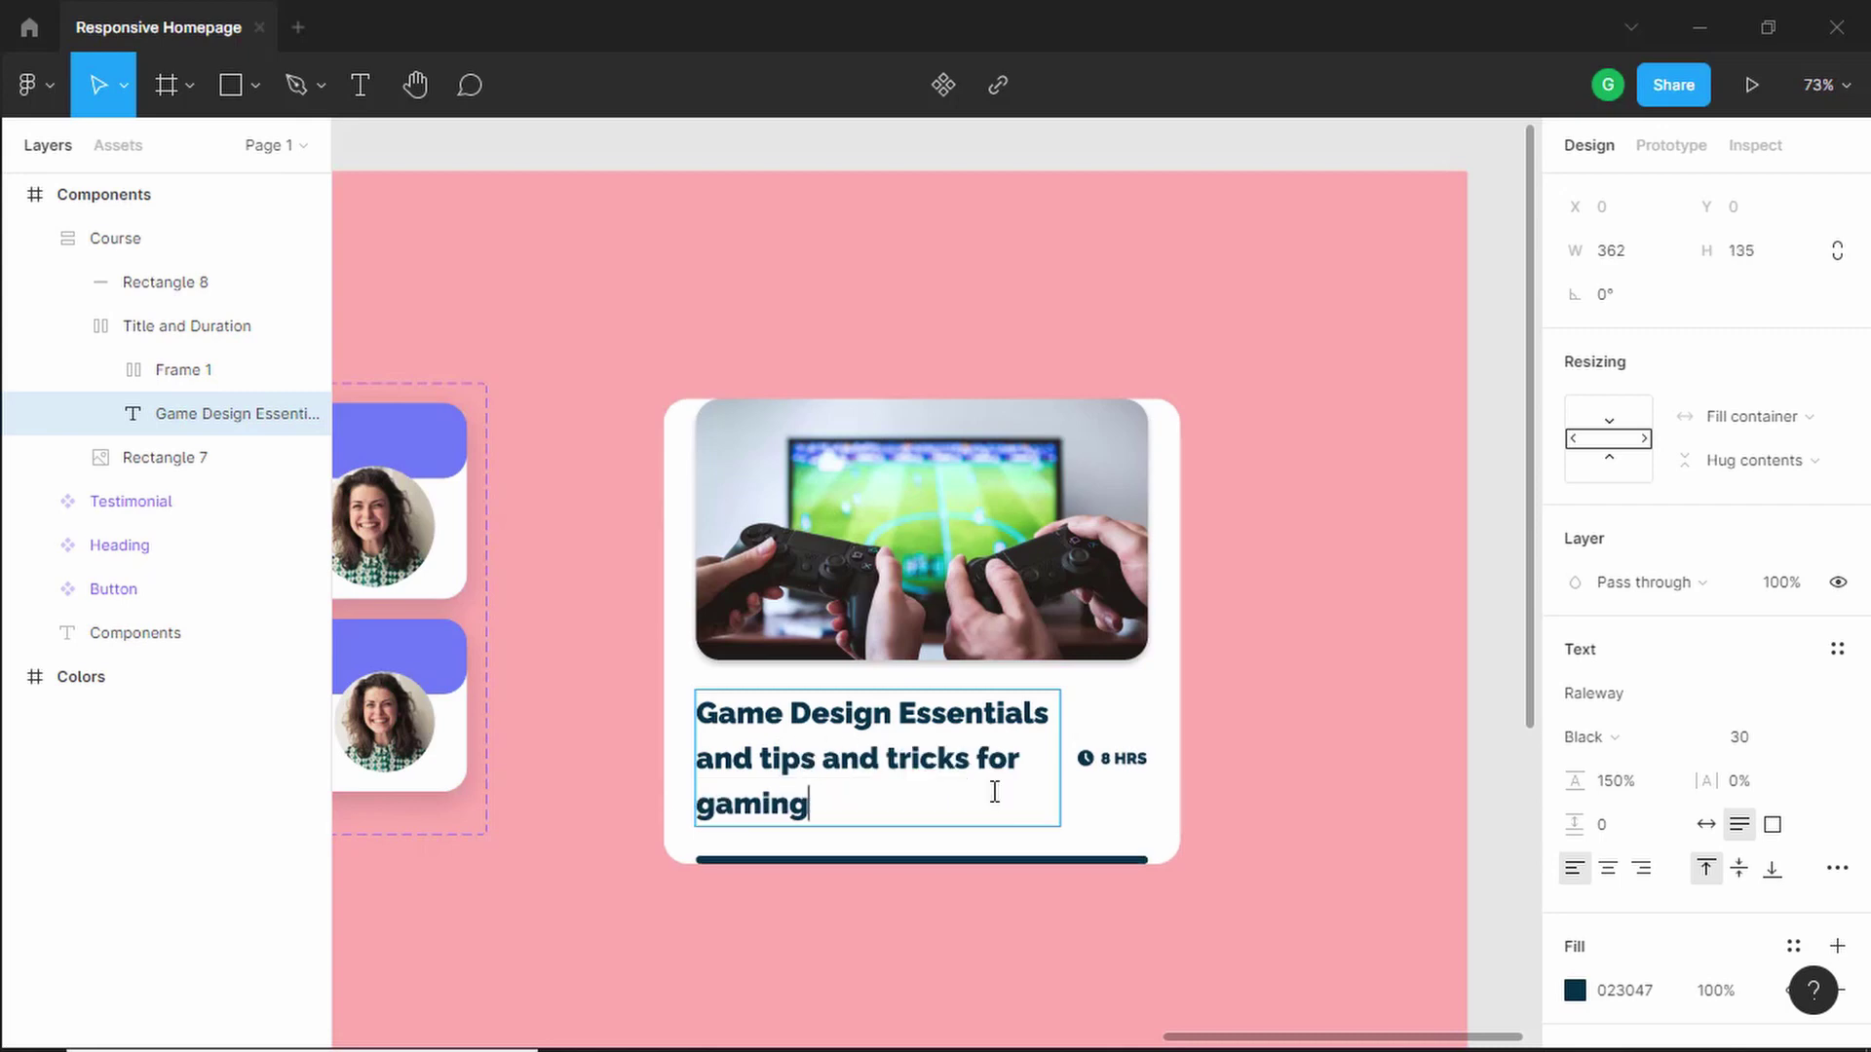
- Remove the added test words so the card title reads "Game Design Essentials" again
{"action": "key", "text": "ctrl+BackSpace"}
{"action": "key", "text": "ctrl+BackSpace"}
{"action": "key", "text": "ctrl+BackSpace"}
{"action": "key", "text": "ctrl+BackSpace"}
{"action": "key", "text": "ctrl+BackSpace"}
{"action": "type", "text": "tis"}
{"action": "key", "text": "ctrl+BackSpace"}
{"action": "key", "text": "ctrl+BackSpace"}
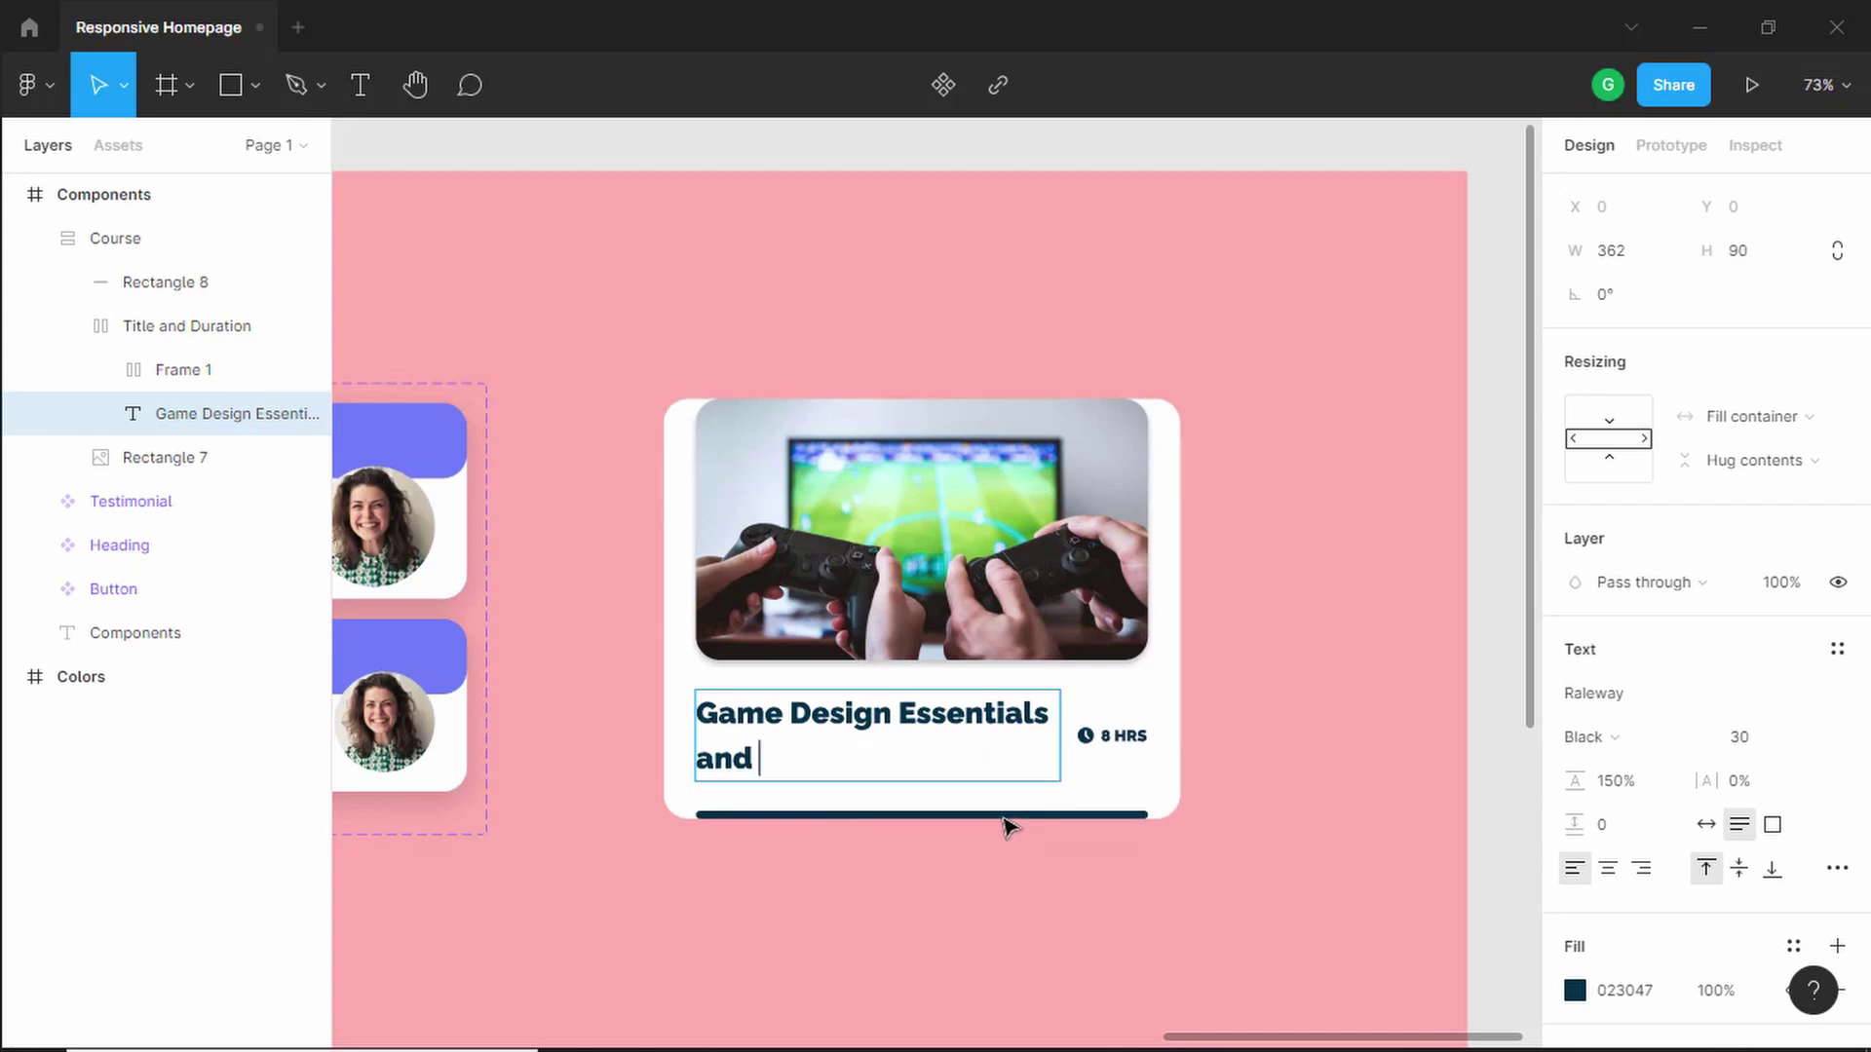
{"action": "left_click", "coordinate": [1003, 823]}
- Turn the Course frame into a component and add a second variant to it
{"action": "left_click", "coordinate": [1056, 531]}
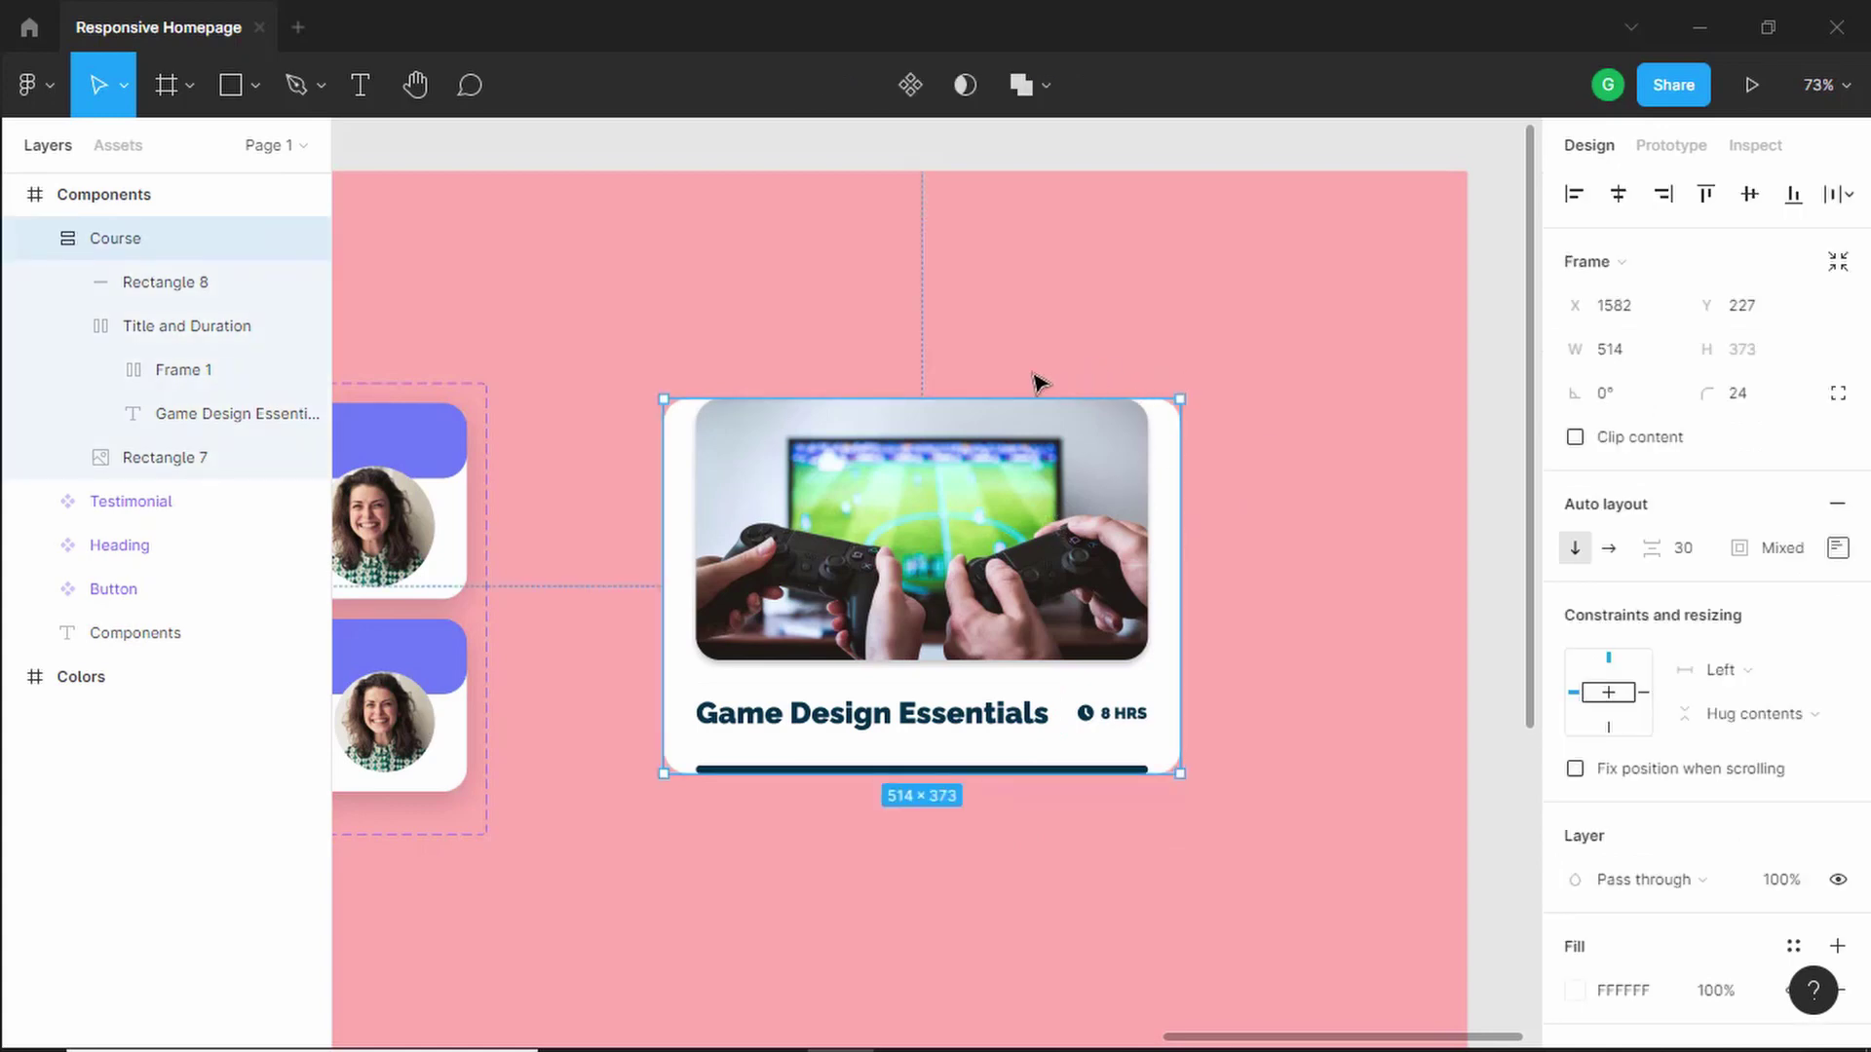
{"action": "left_click", "coordinate": [912, 98]}
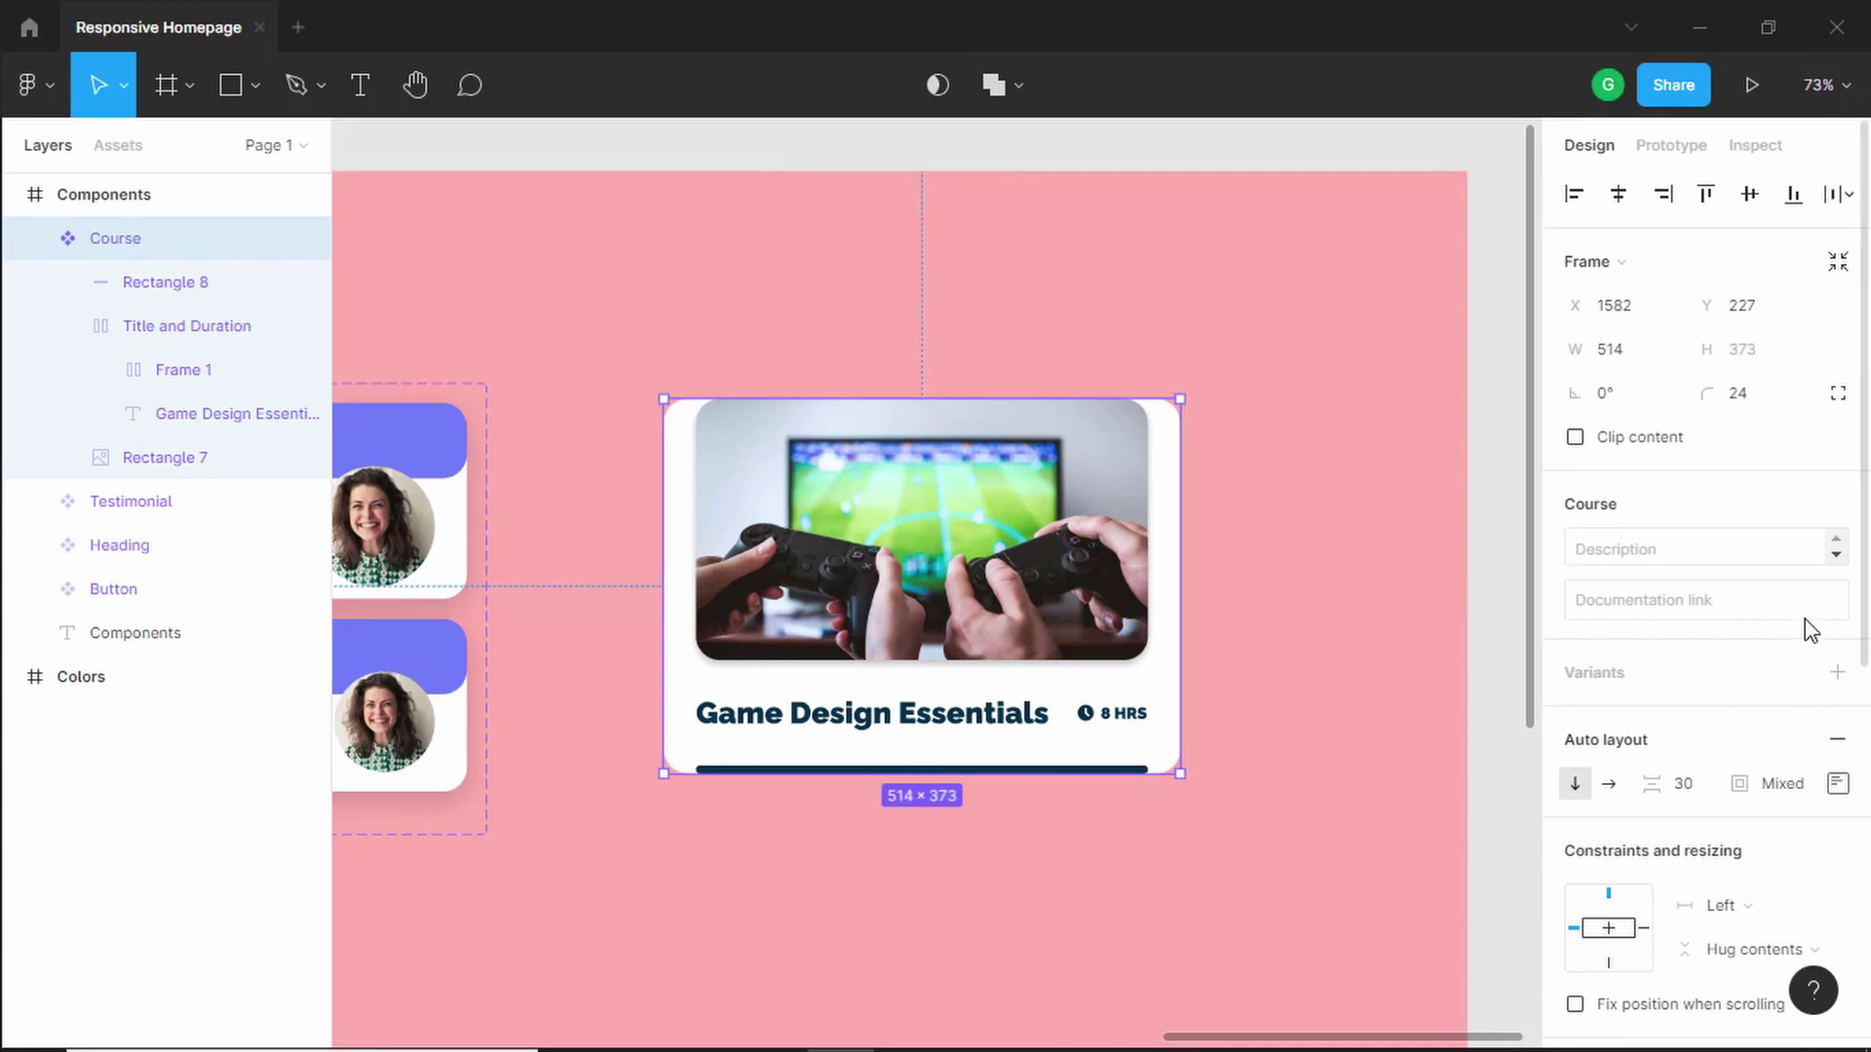
{"action": "left_click", "coordinate": [1837, 673]}
- Set the height of the game photo in the second Course variant to 240
{"action": "scroll", "coordinate": [1310, 669], "scroll_direction": "down", "scroll_amount": 3}
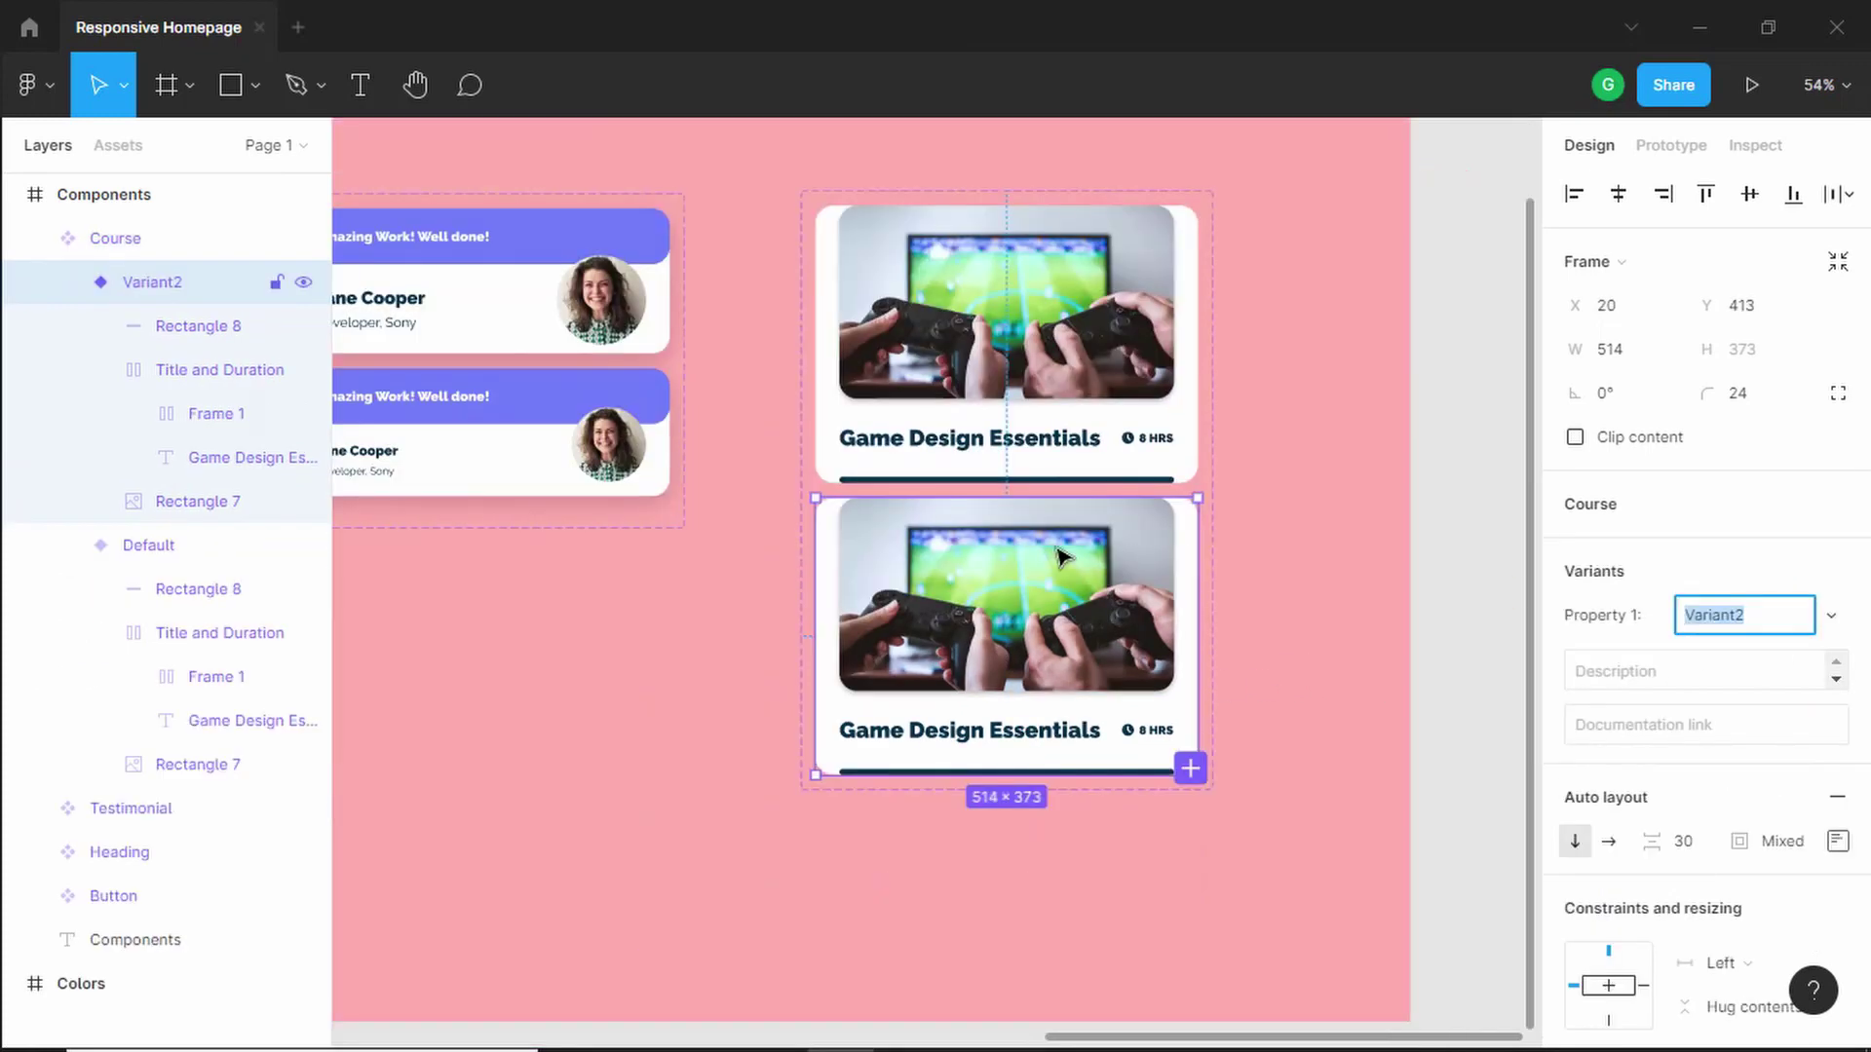
{"action": "scroll", "coordinate": [1090, 575], "scroll_direction": "up", "scroll_amount": 4}
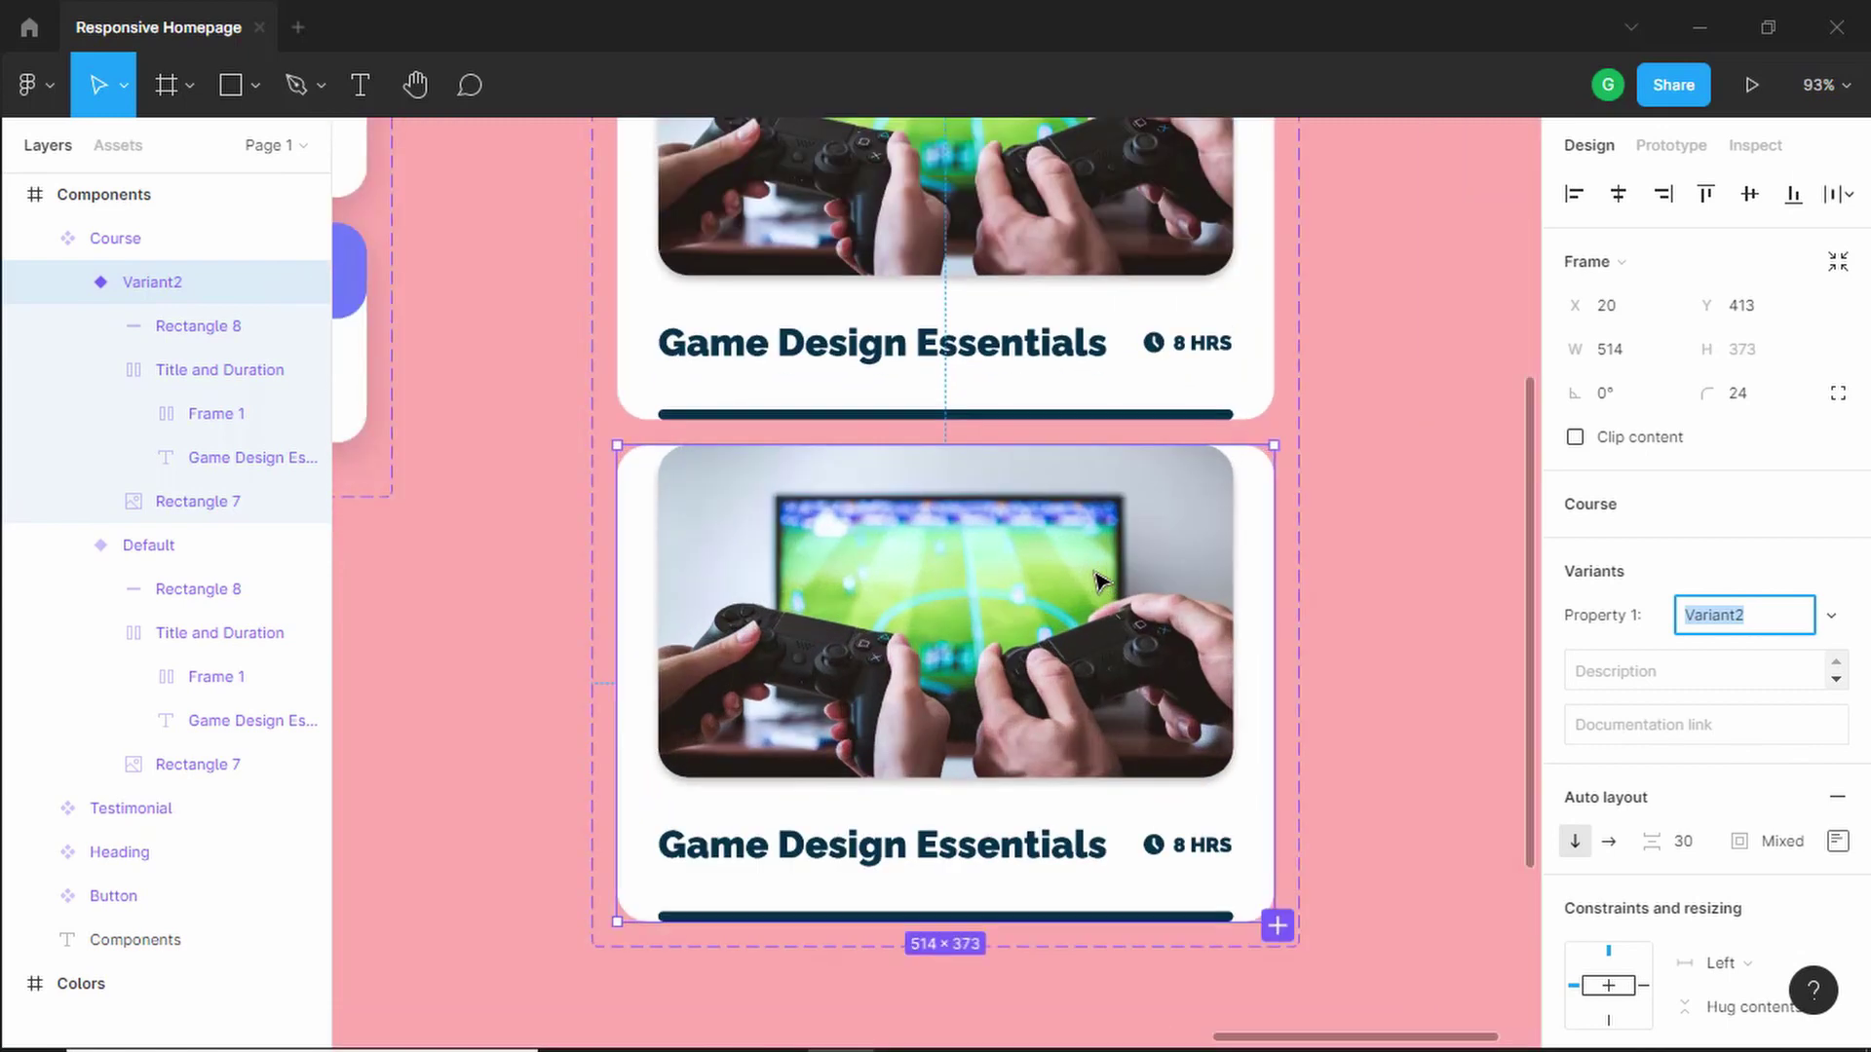
{"action": "left_click", "coordinate": [1028, 598]}
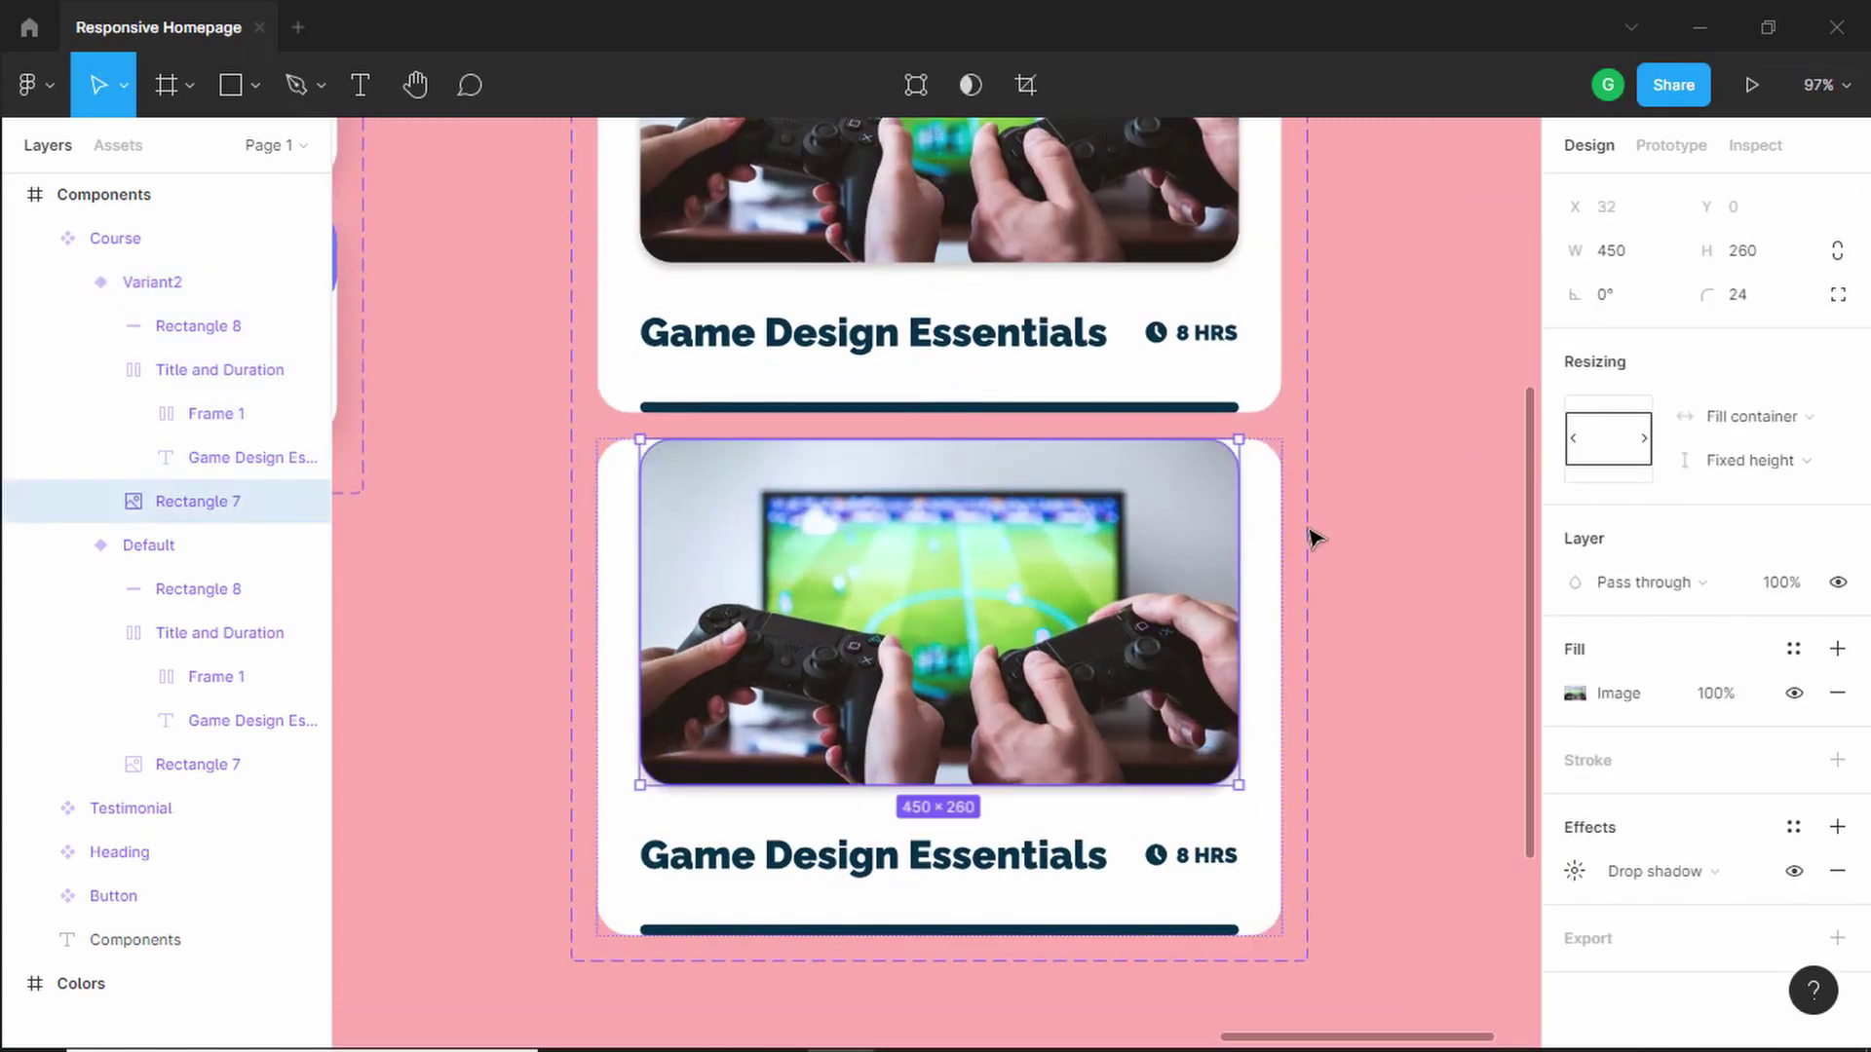
{"action": "left_click", "coordinate": [1779, 265]}
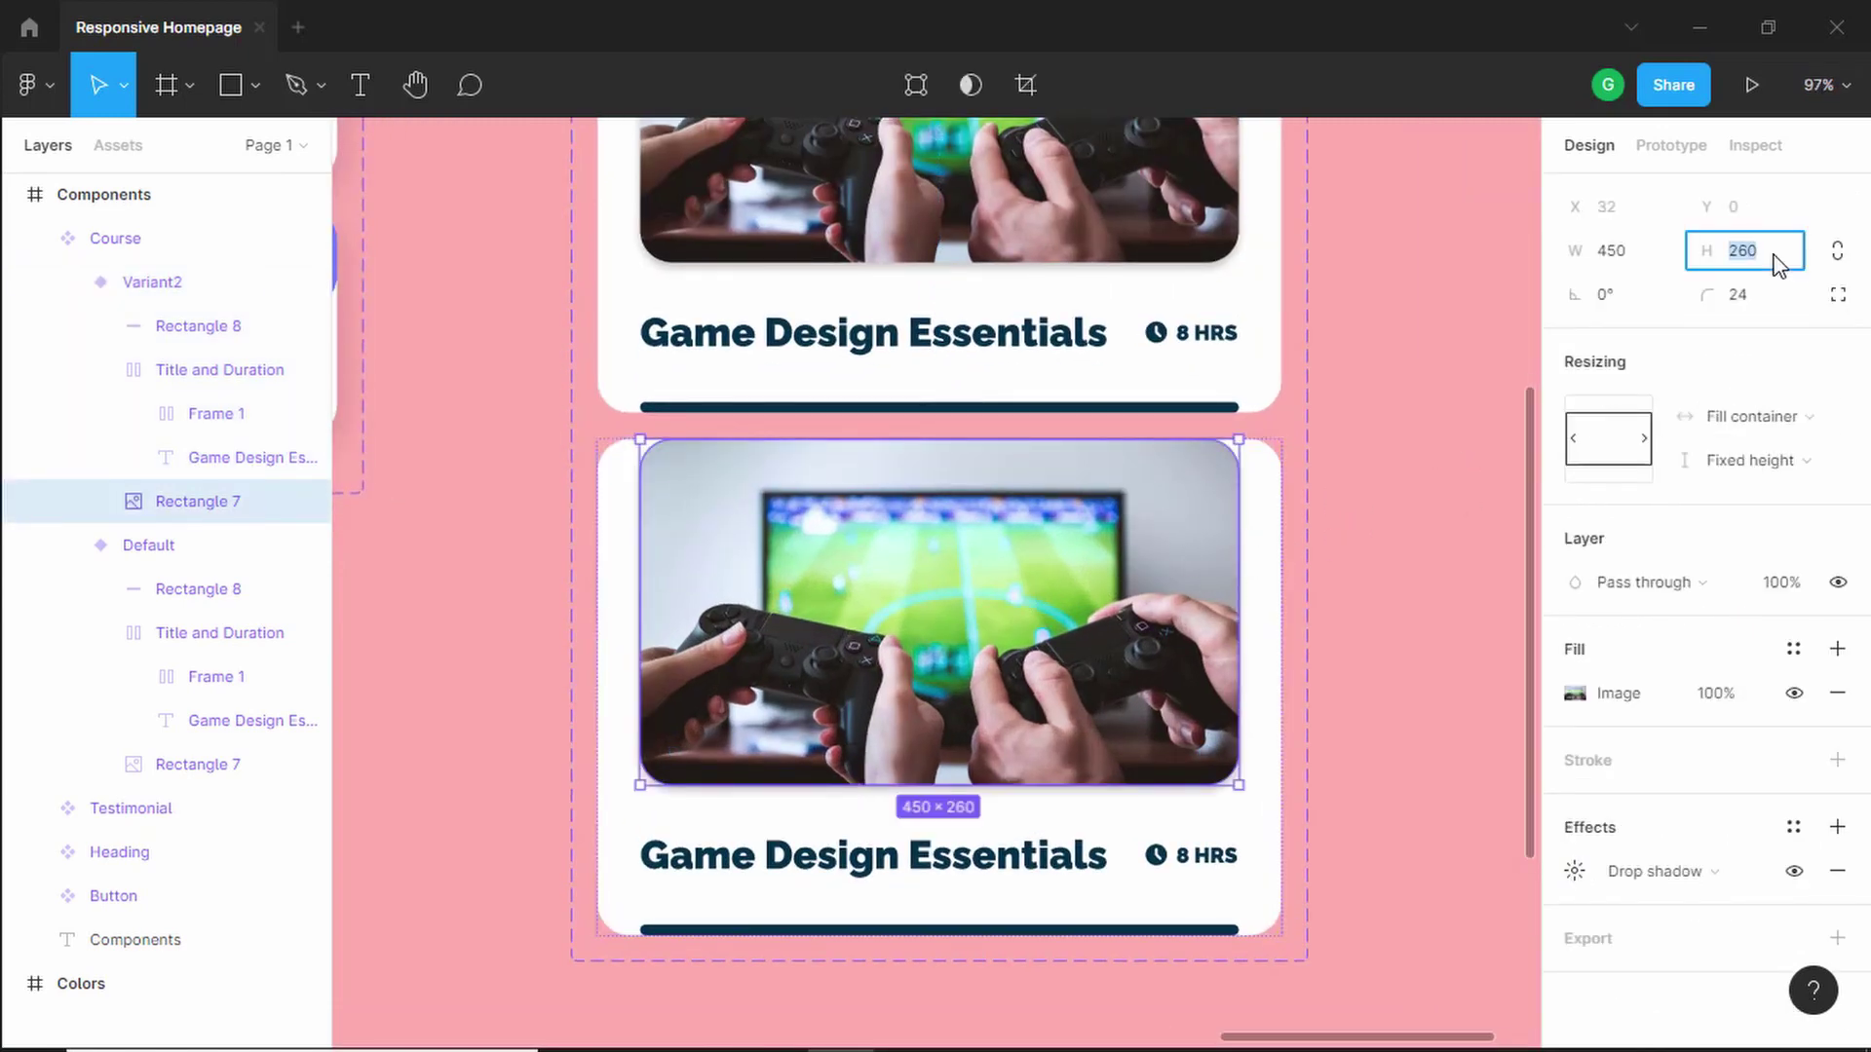
{"action": "type", "text": "240"}
{"action": "key", "text": "Return"}
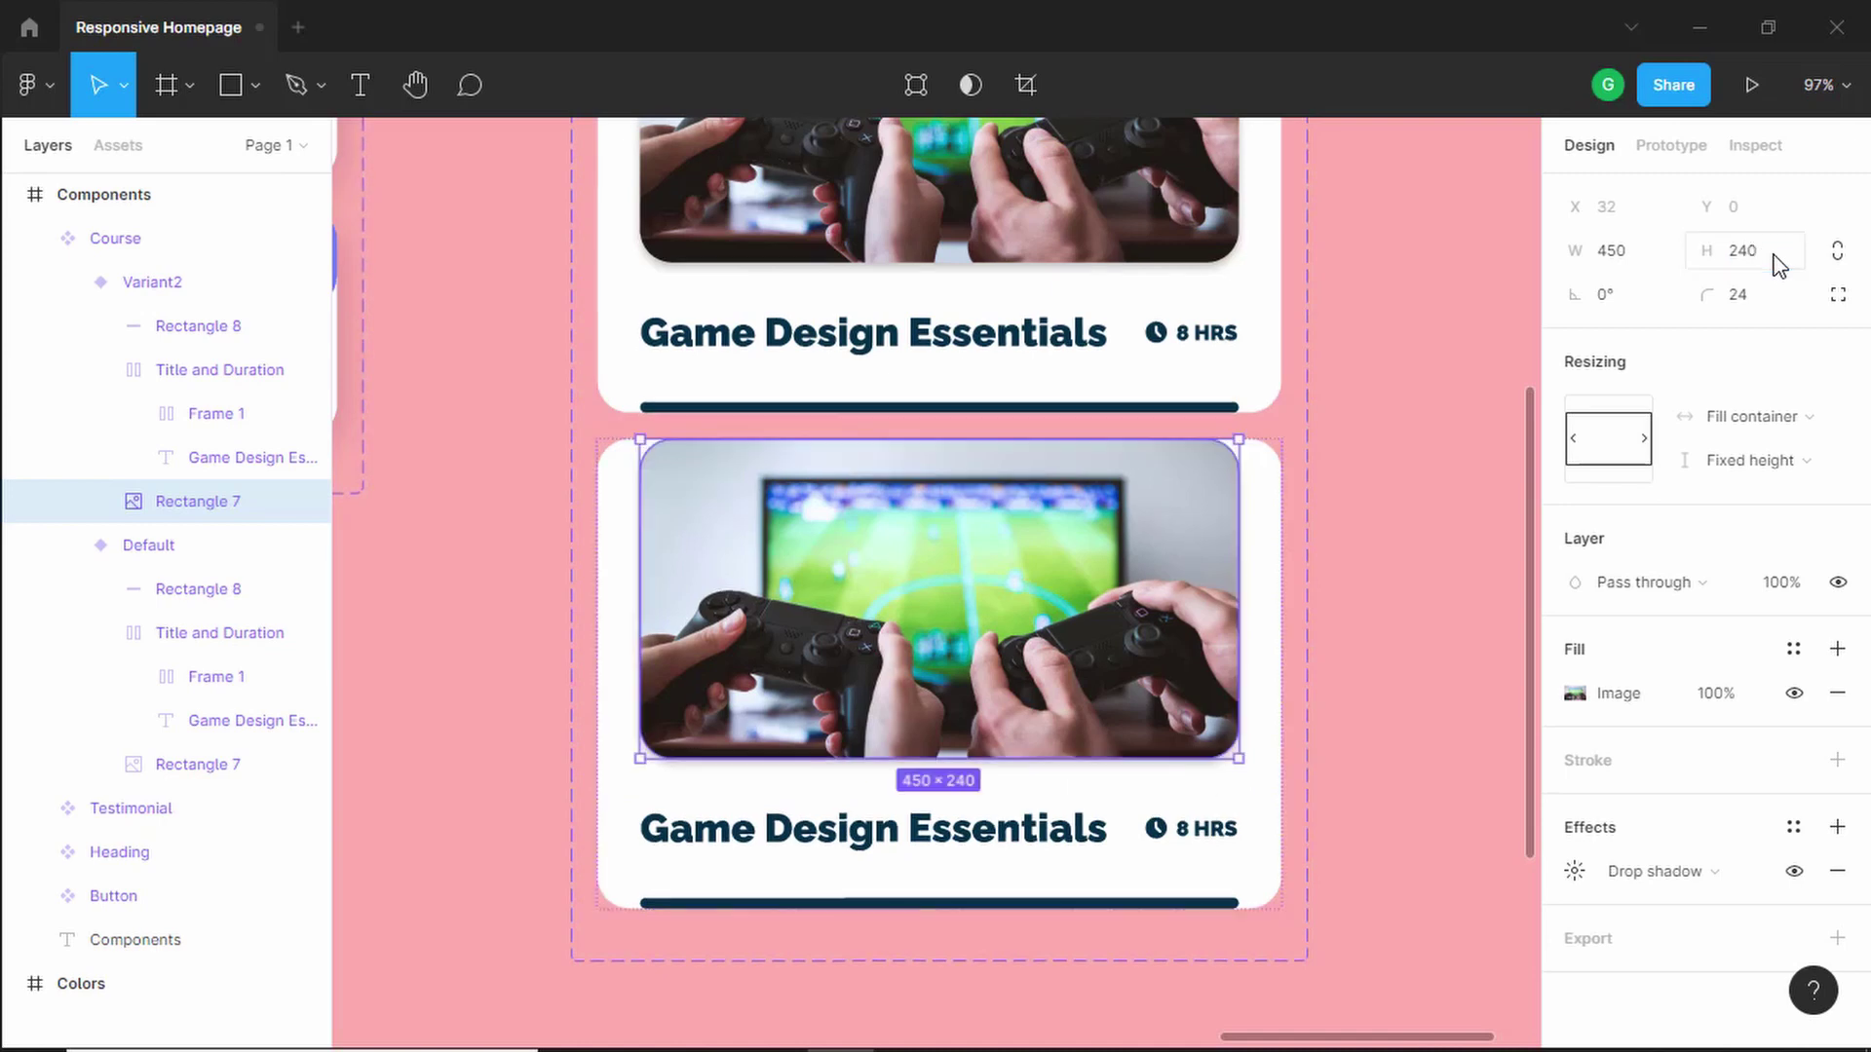
- Set the font size of the "Game Design Essentials" title in the second Course variant to 24
{"action": "double_click", "coordinate": [941, 836]}
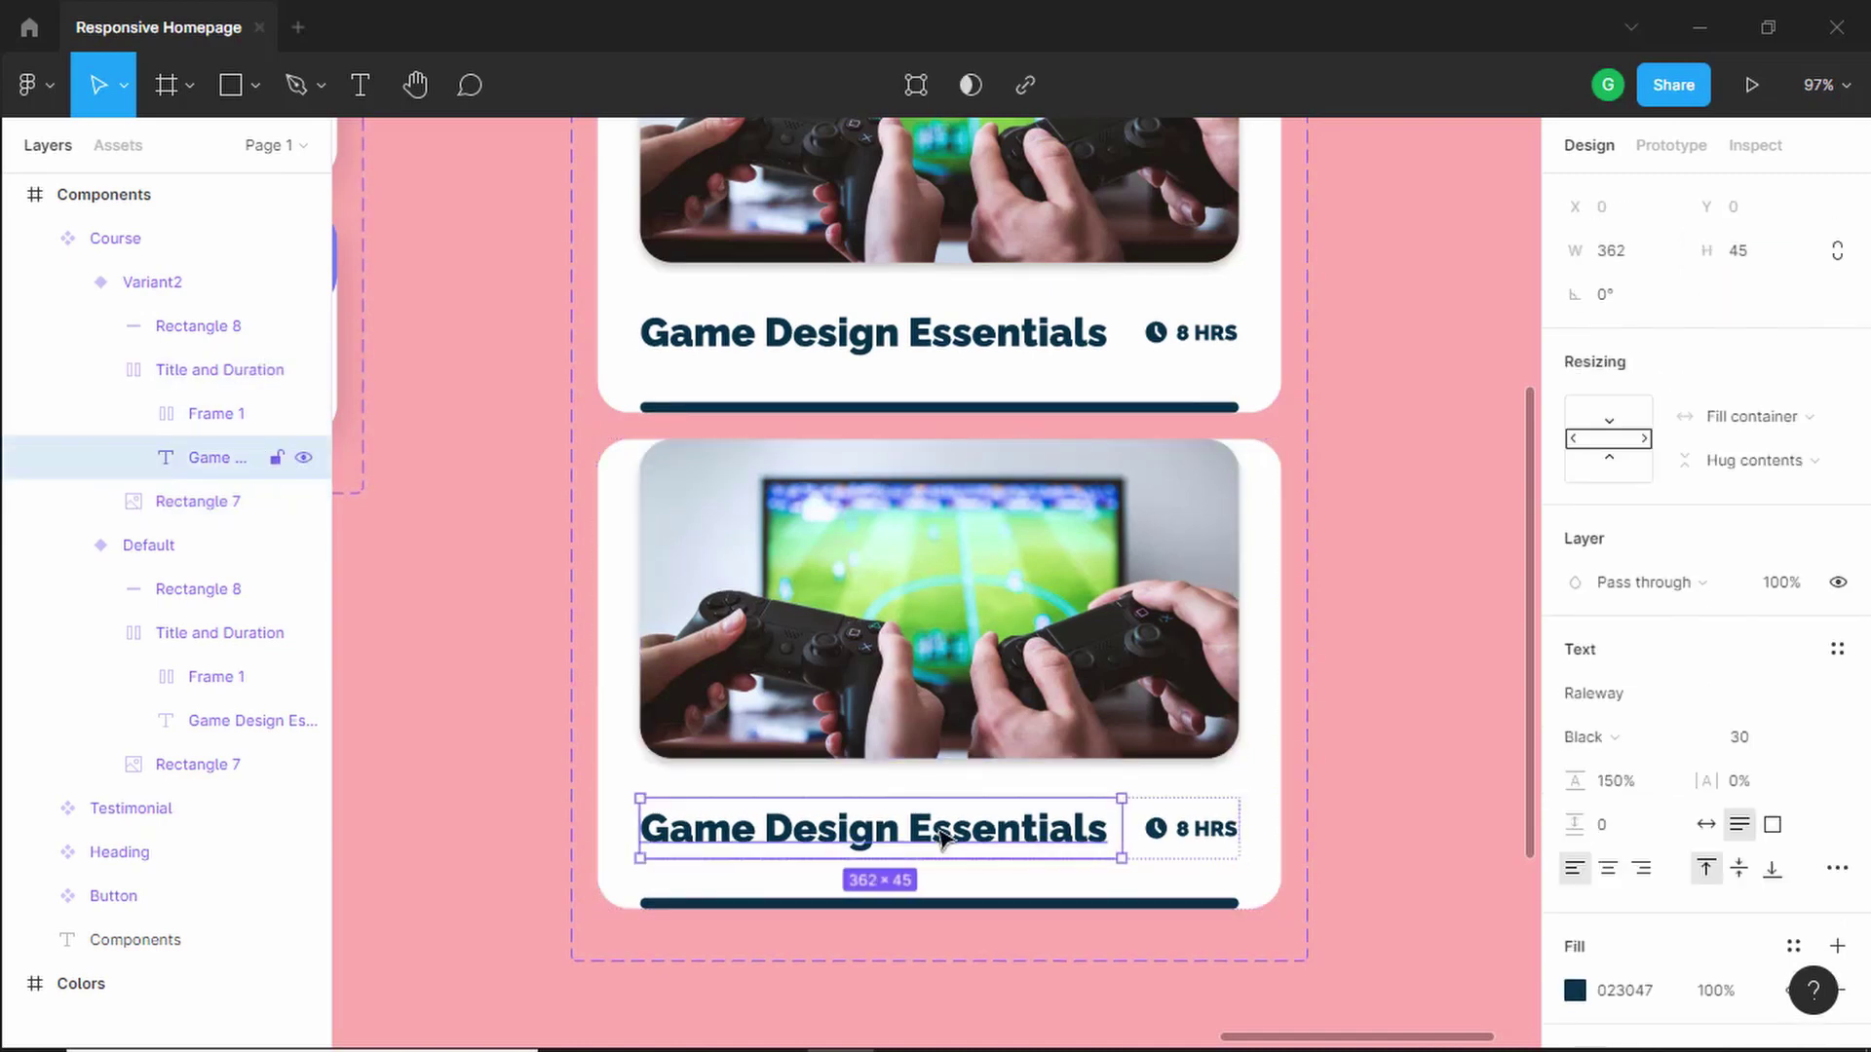
{"action": "left_click", "coordinate": [1764, 748]}
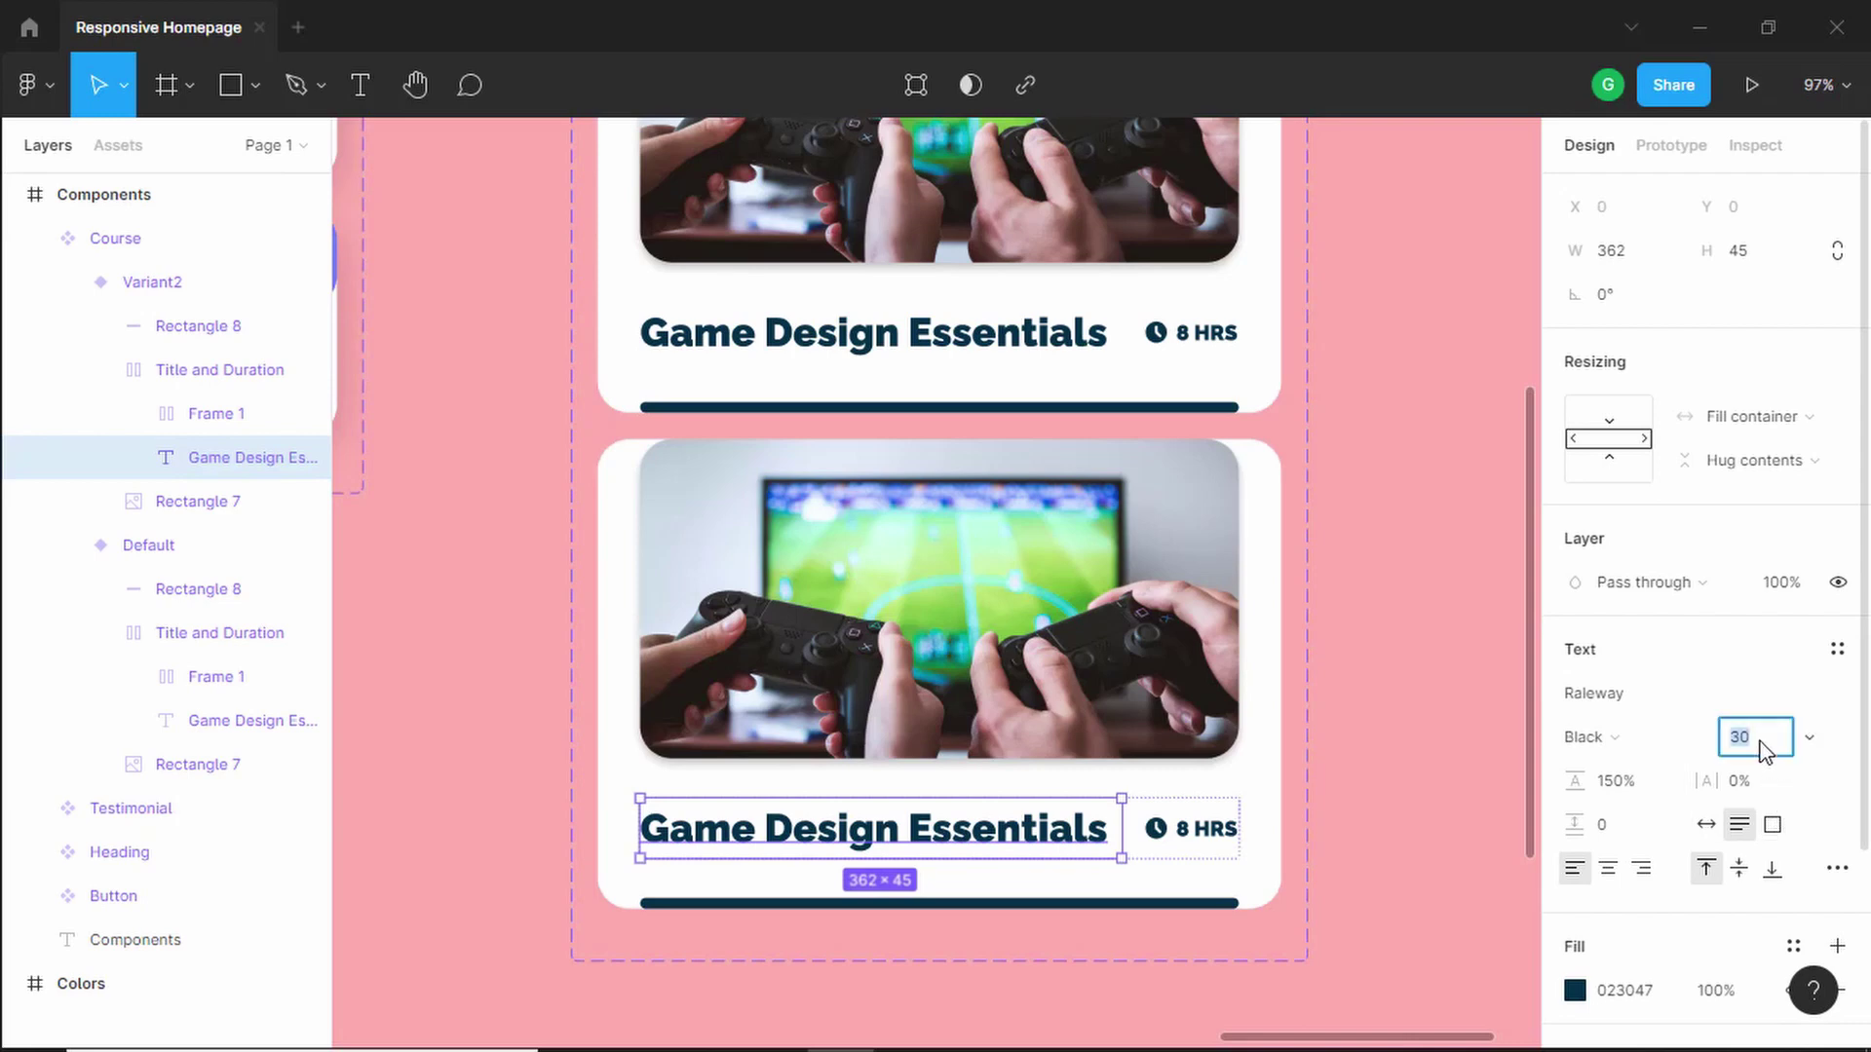
{"action": "type", "text": "24"}
{"action": "key", "text": "Return"}
{"action": "key", "text": "Escape"}
- Rename the Course component set's variant property to Platform
{"action": "scroll", "coordinate": [1375, 572], "scroll_direction": "up", "scroll_amount": 2}
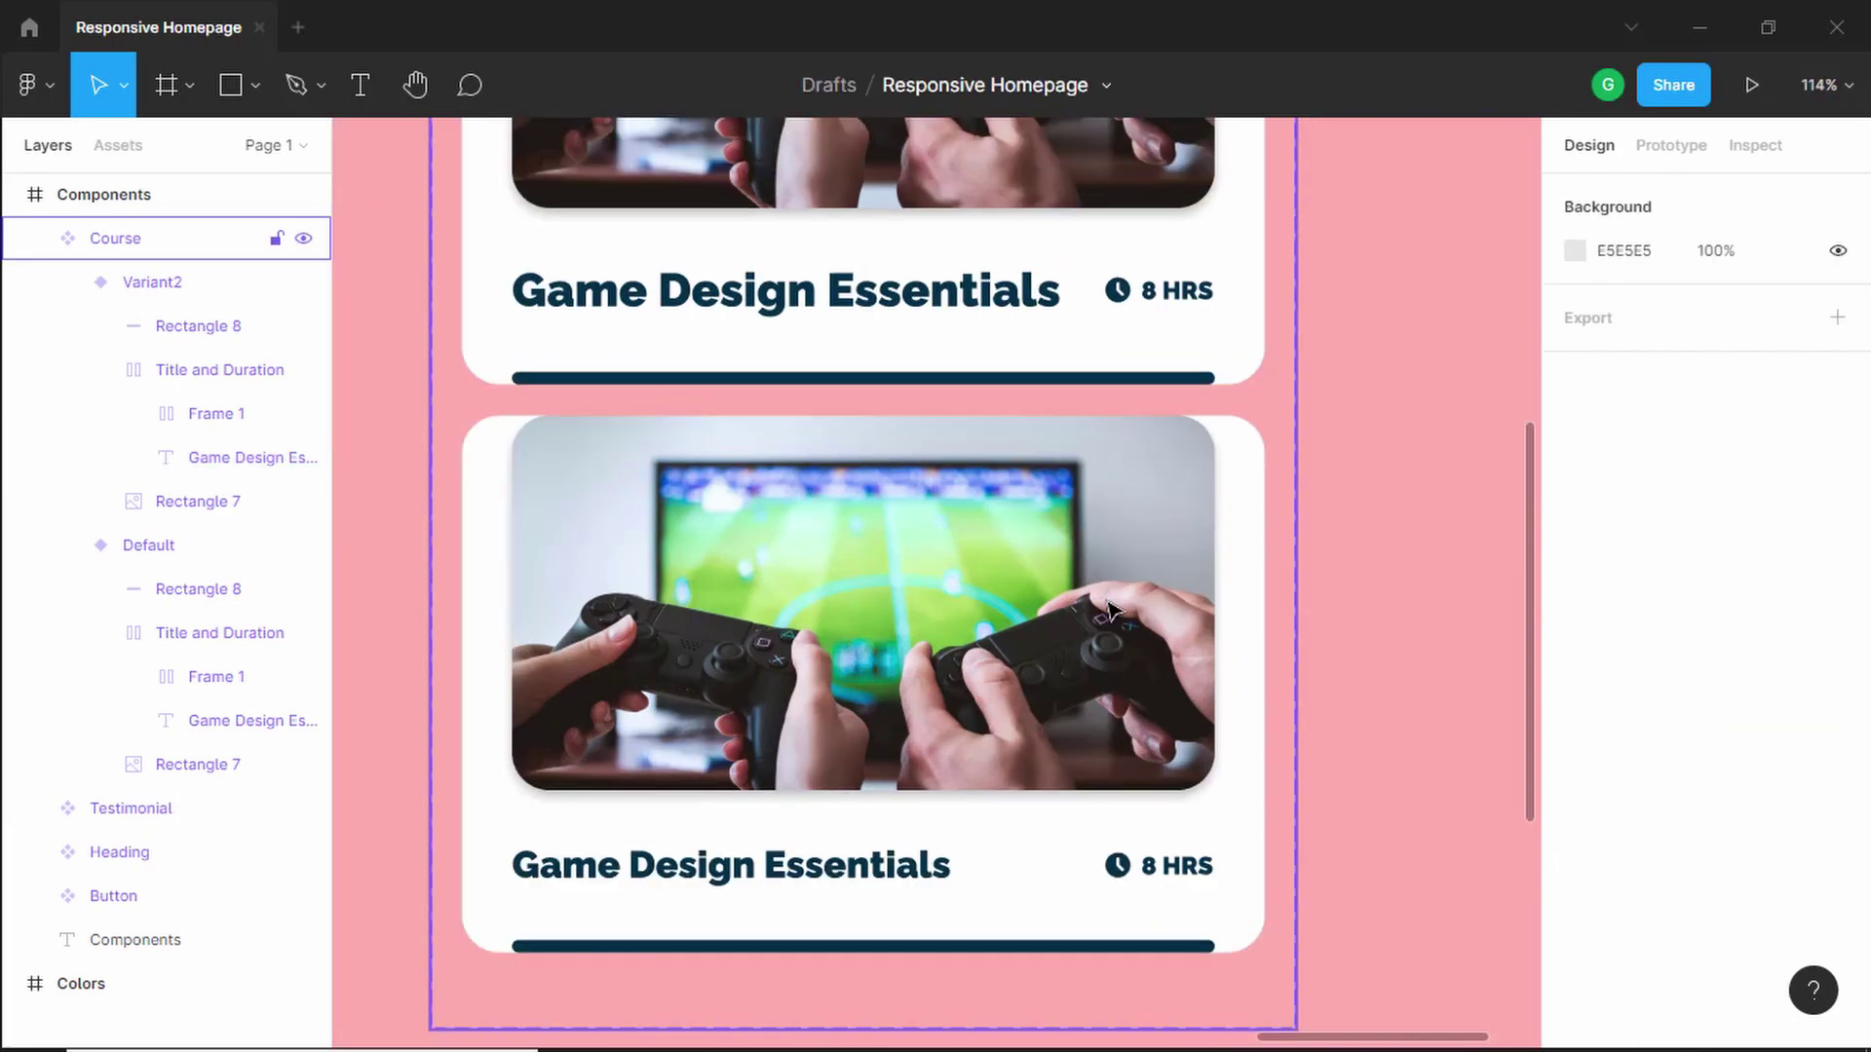
{"action": "scroll", "coordinate": [1350, 461], "scroll_direction": "down", "scroll_amount": 3}
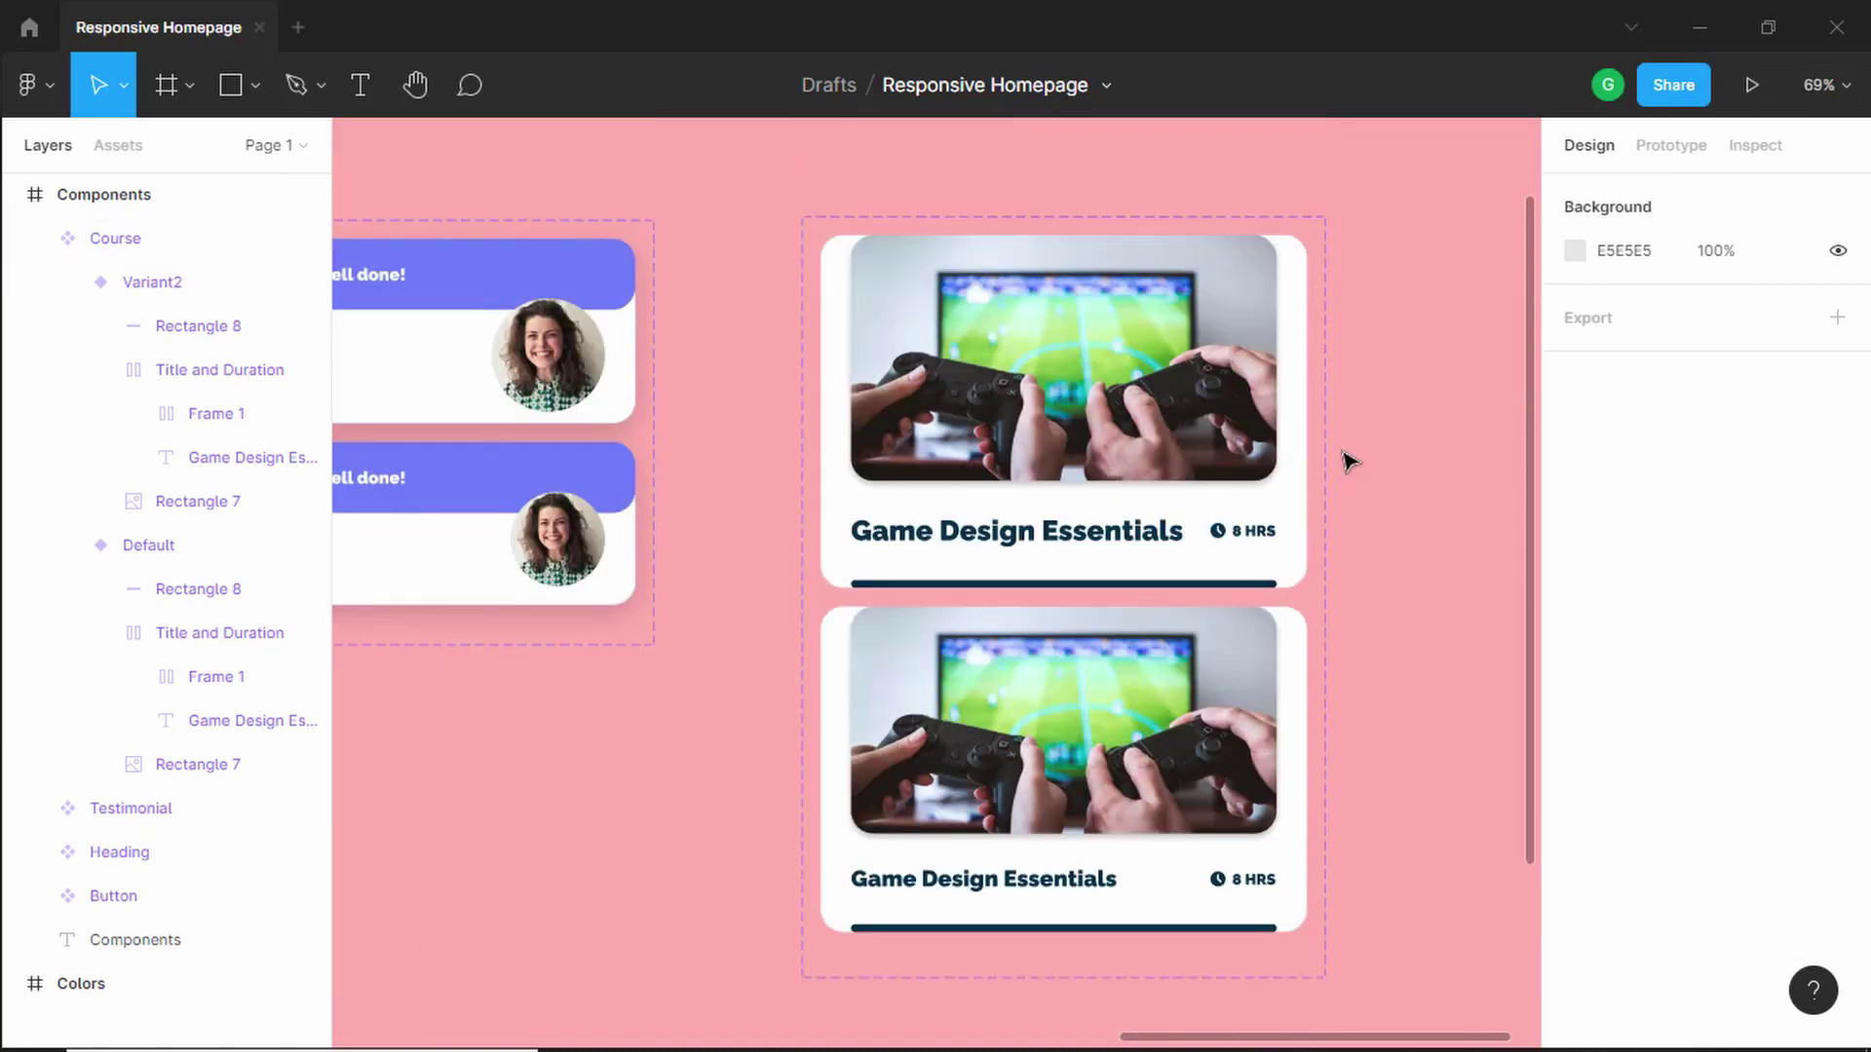
{"action": "scroll", "coordinate": [1364, 454], "scroll_direction": "up", "scroll_amount": 2}
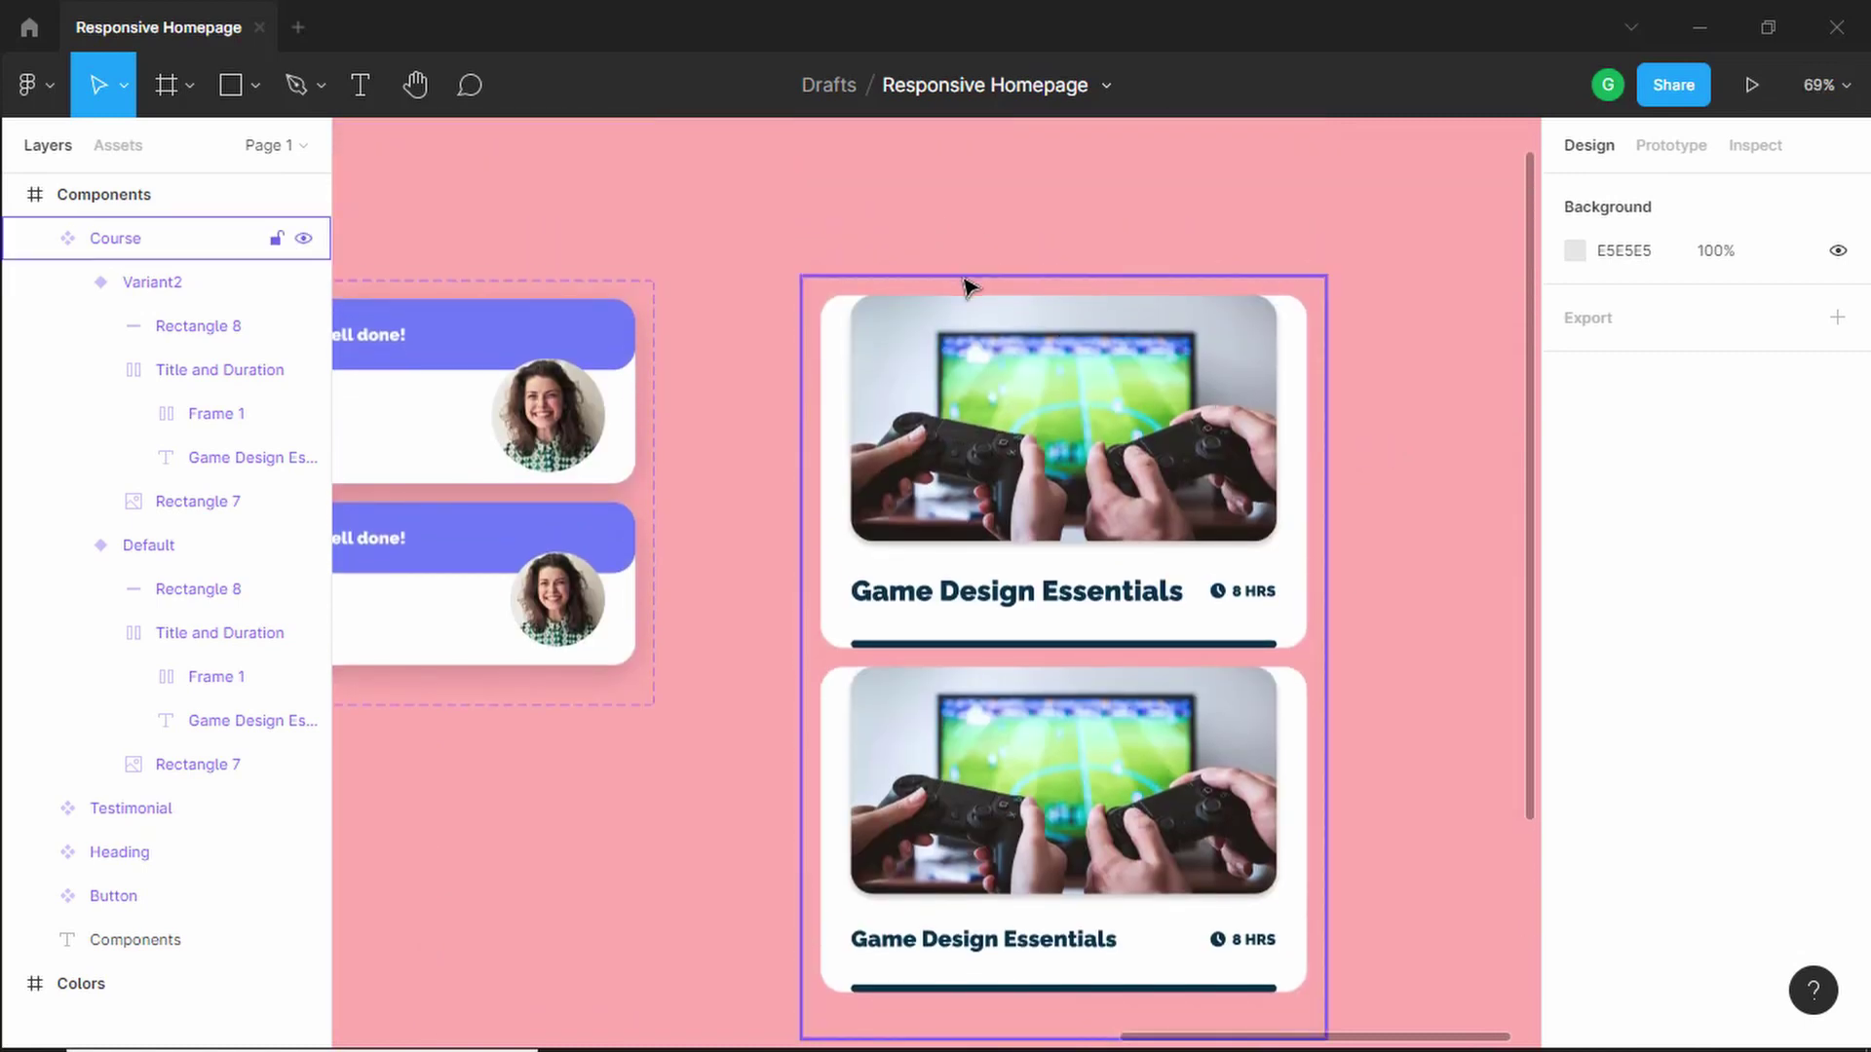
{"action": "left_click", "coordinate": [967, 285]}
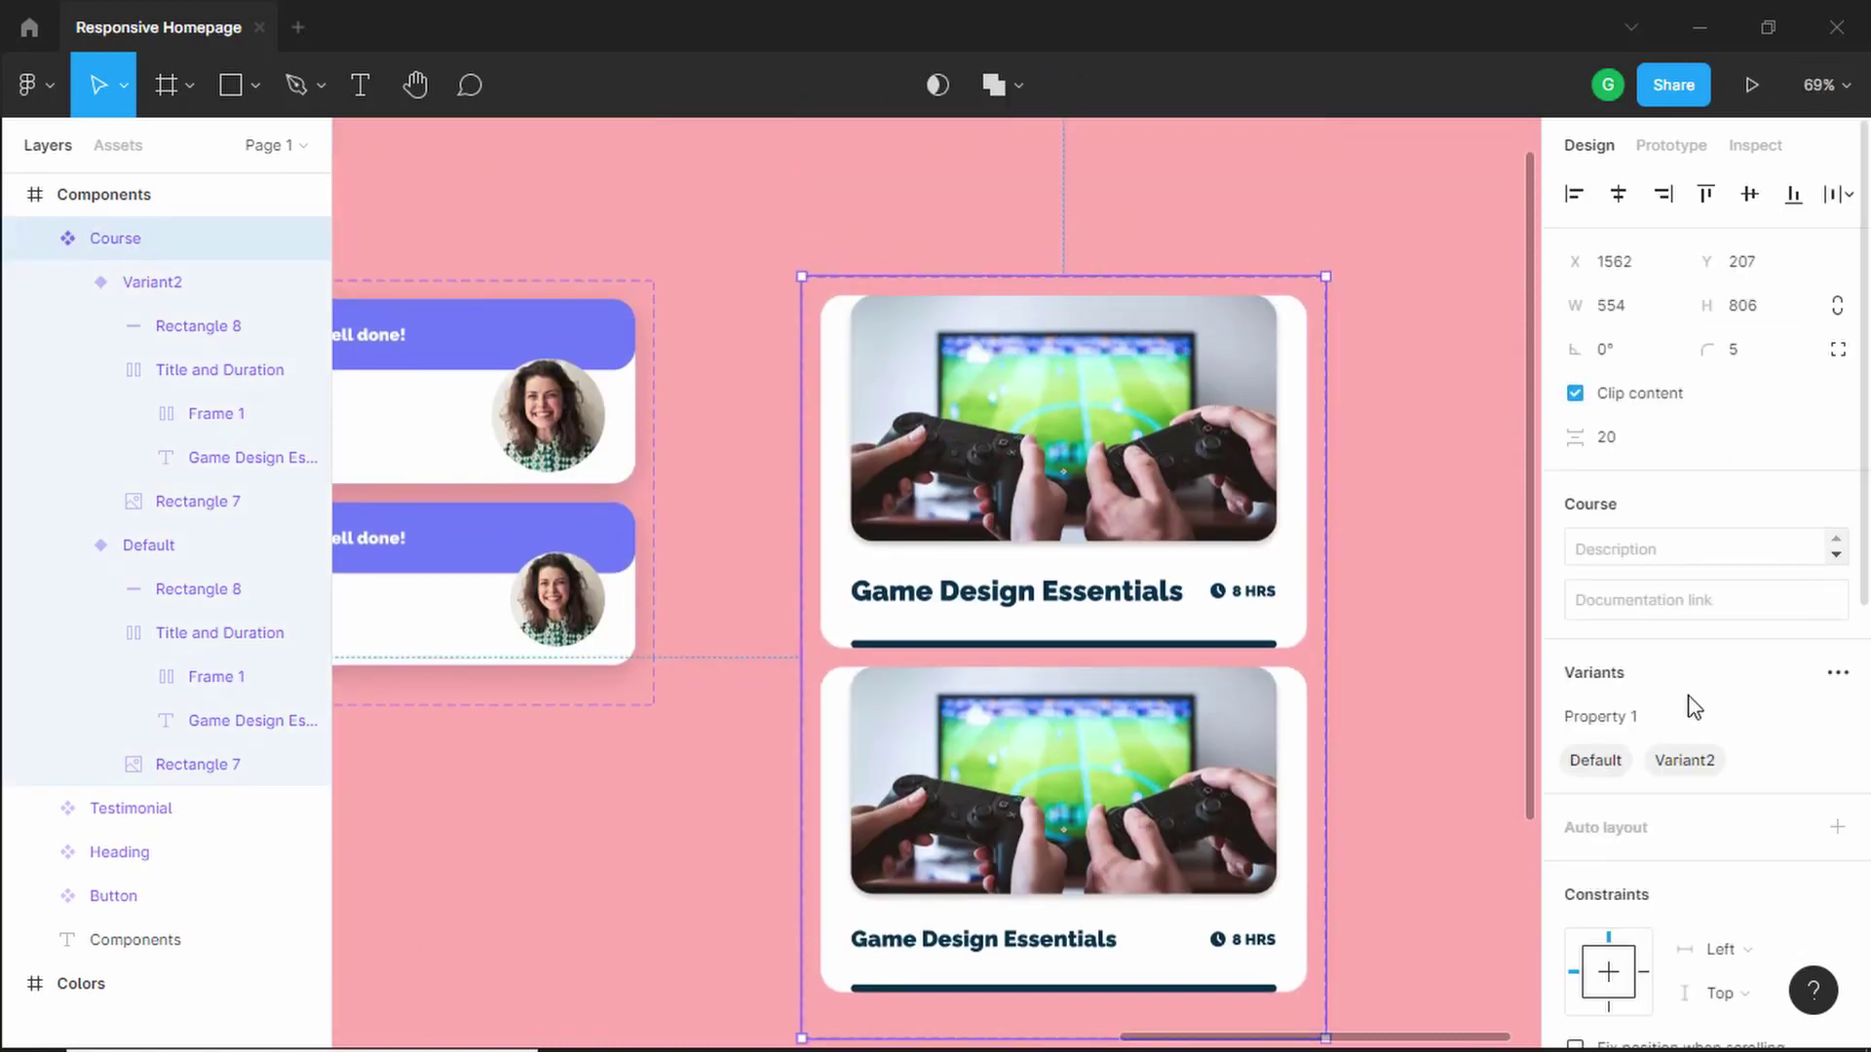
{"action": "double_click", "coordinate": [1665, 716]}
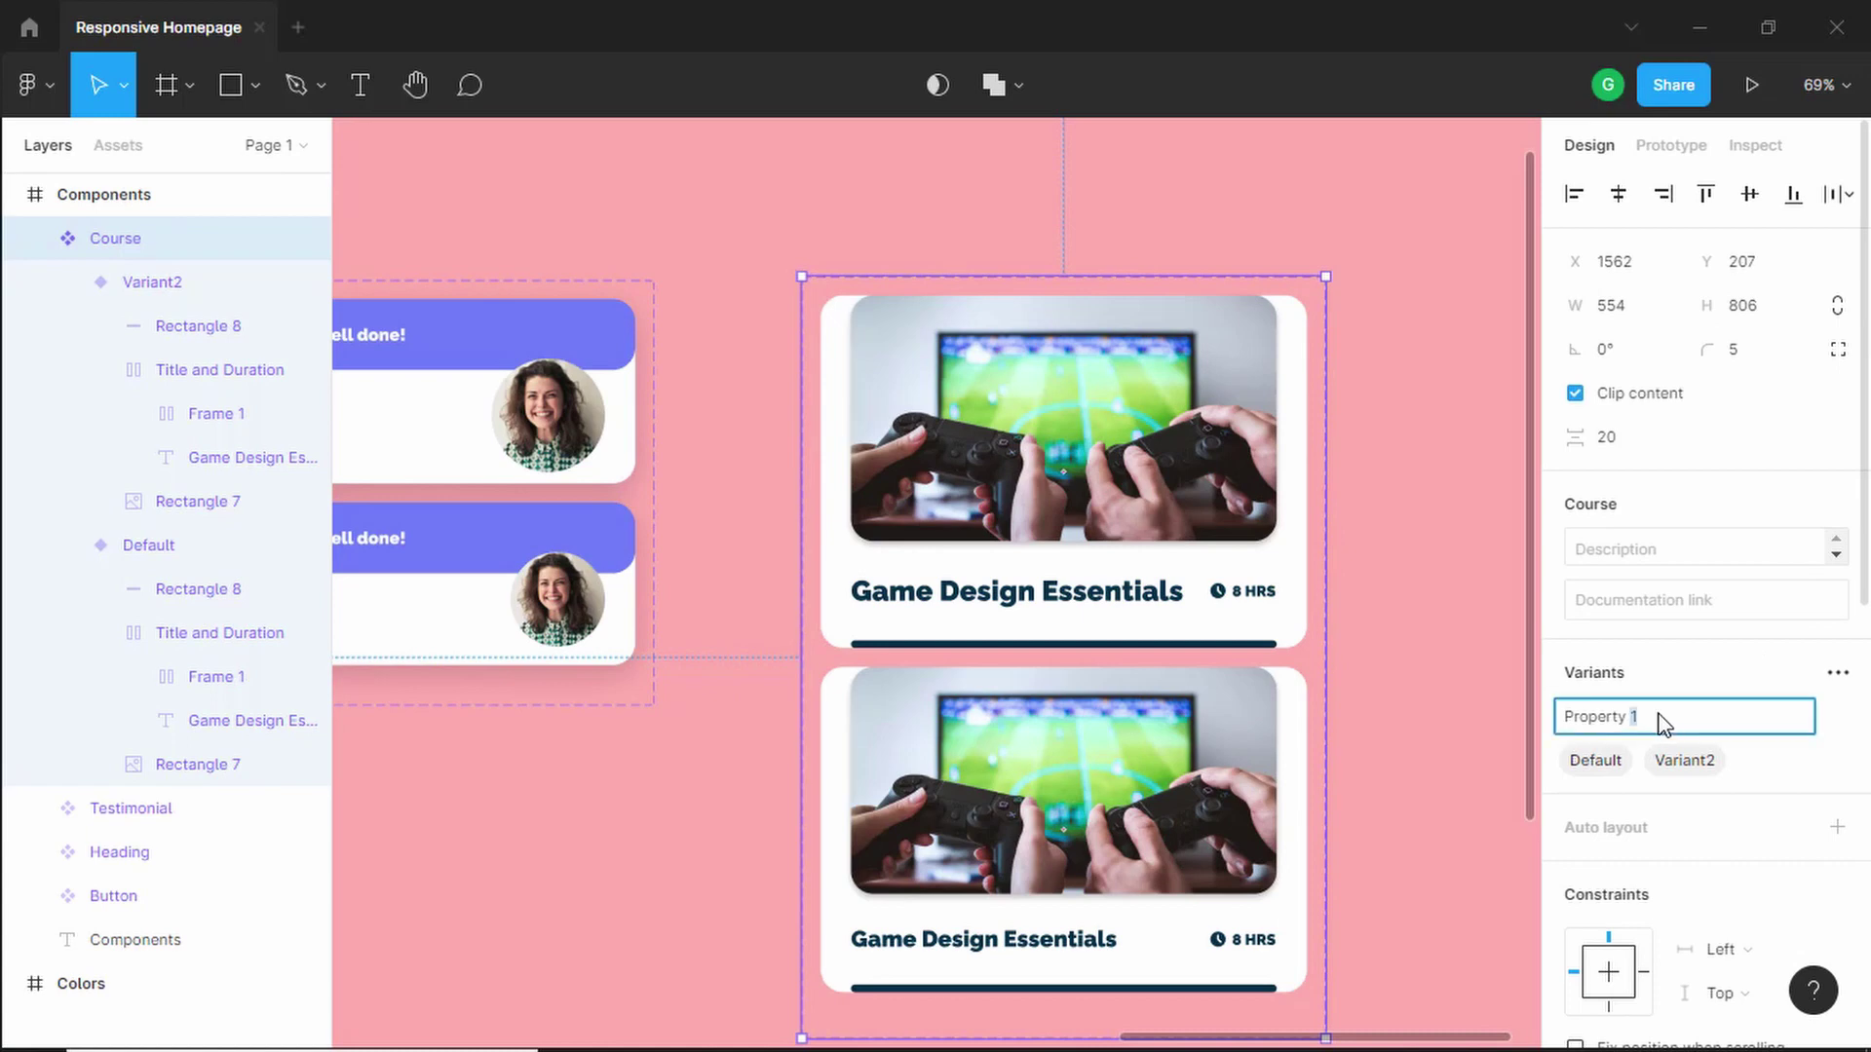
{"action": "key", "text": "ctrl+a"}
{"action": "type", "text": "Plaftform"}
{"action": "key", "text": "Return"}
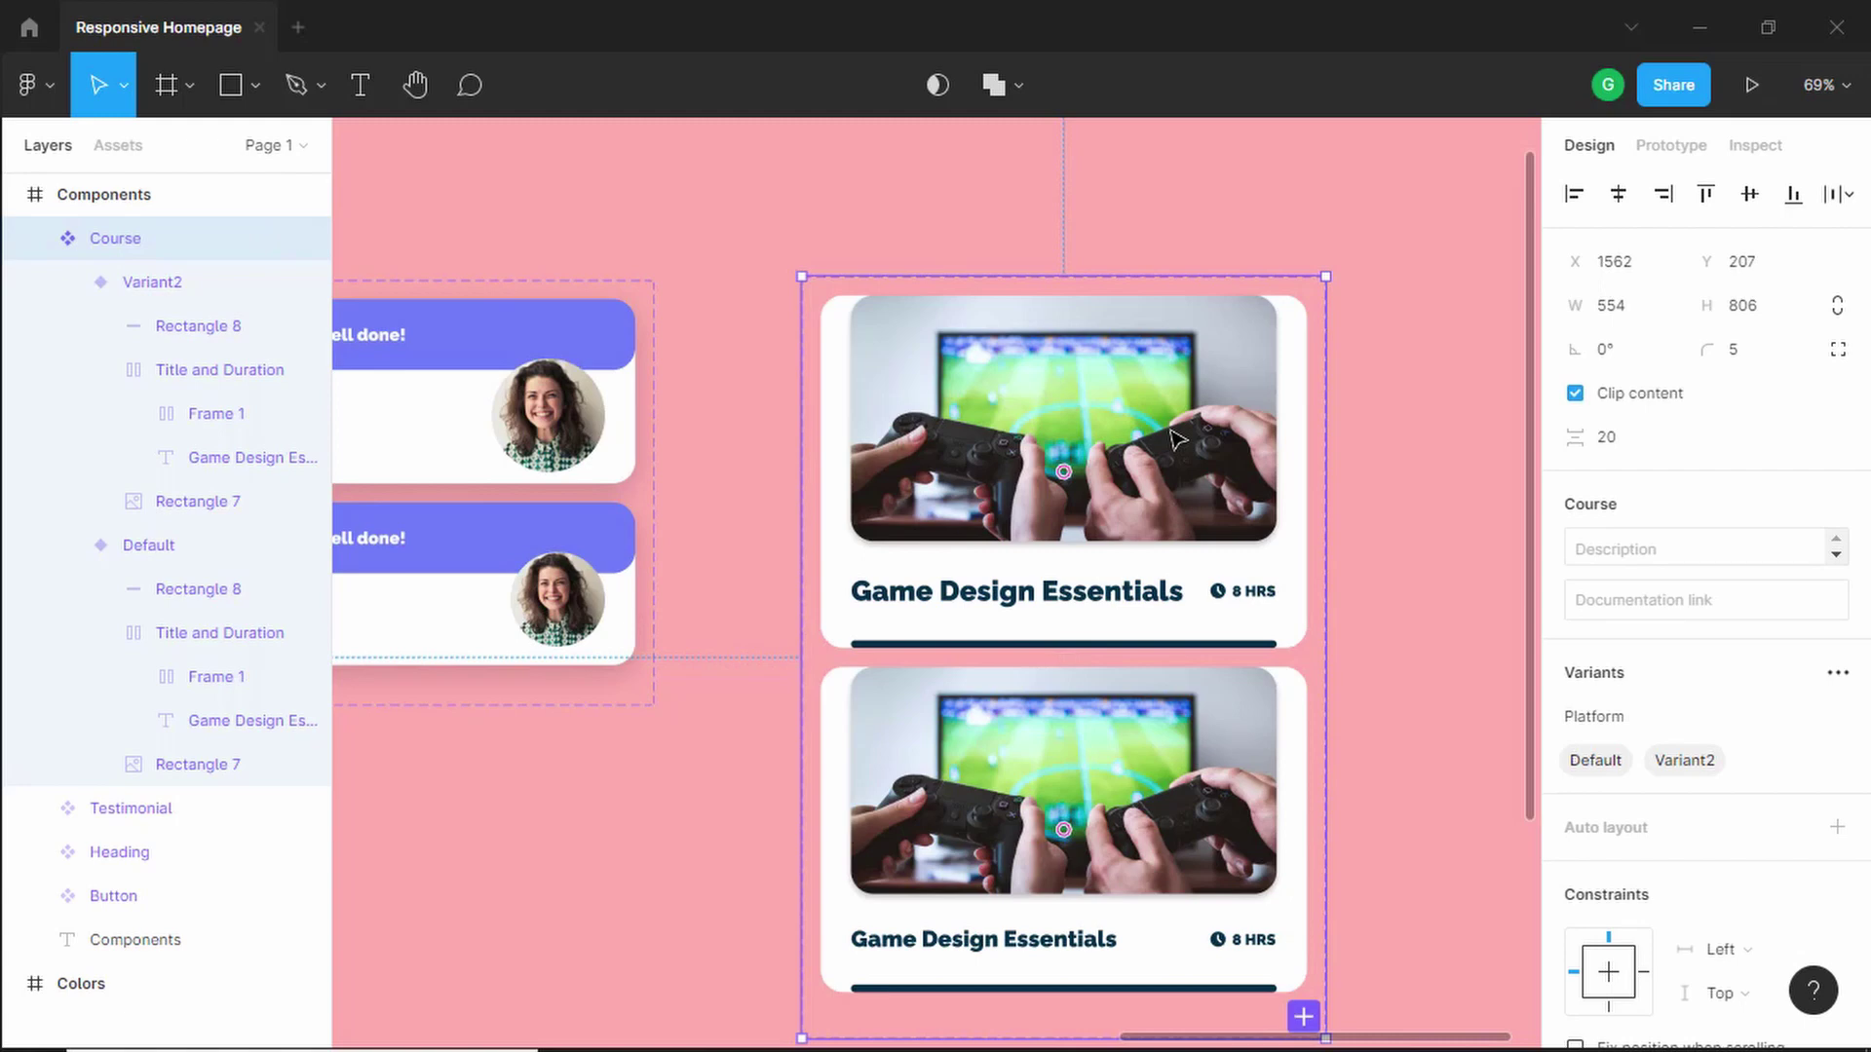
- Set the Platform value of the first Course variant to Desktop
{"action": "left_click", "coordinate": [1178, 438]}
{"action": "left_click", "coordinate": [1754, 622]}
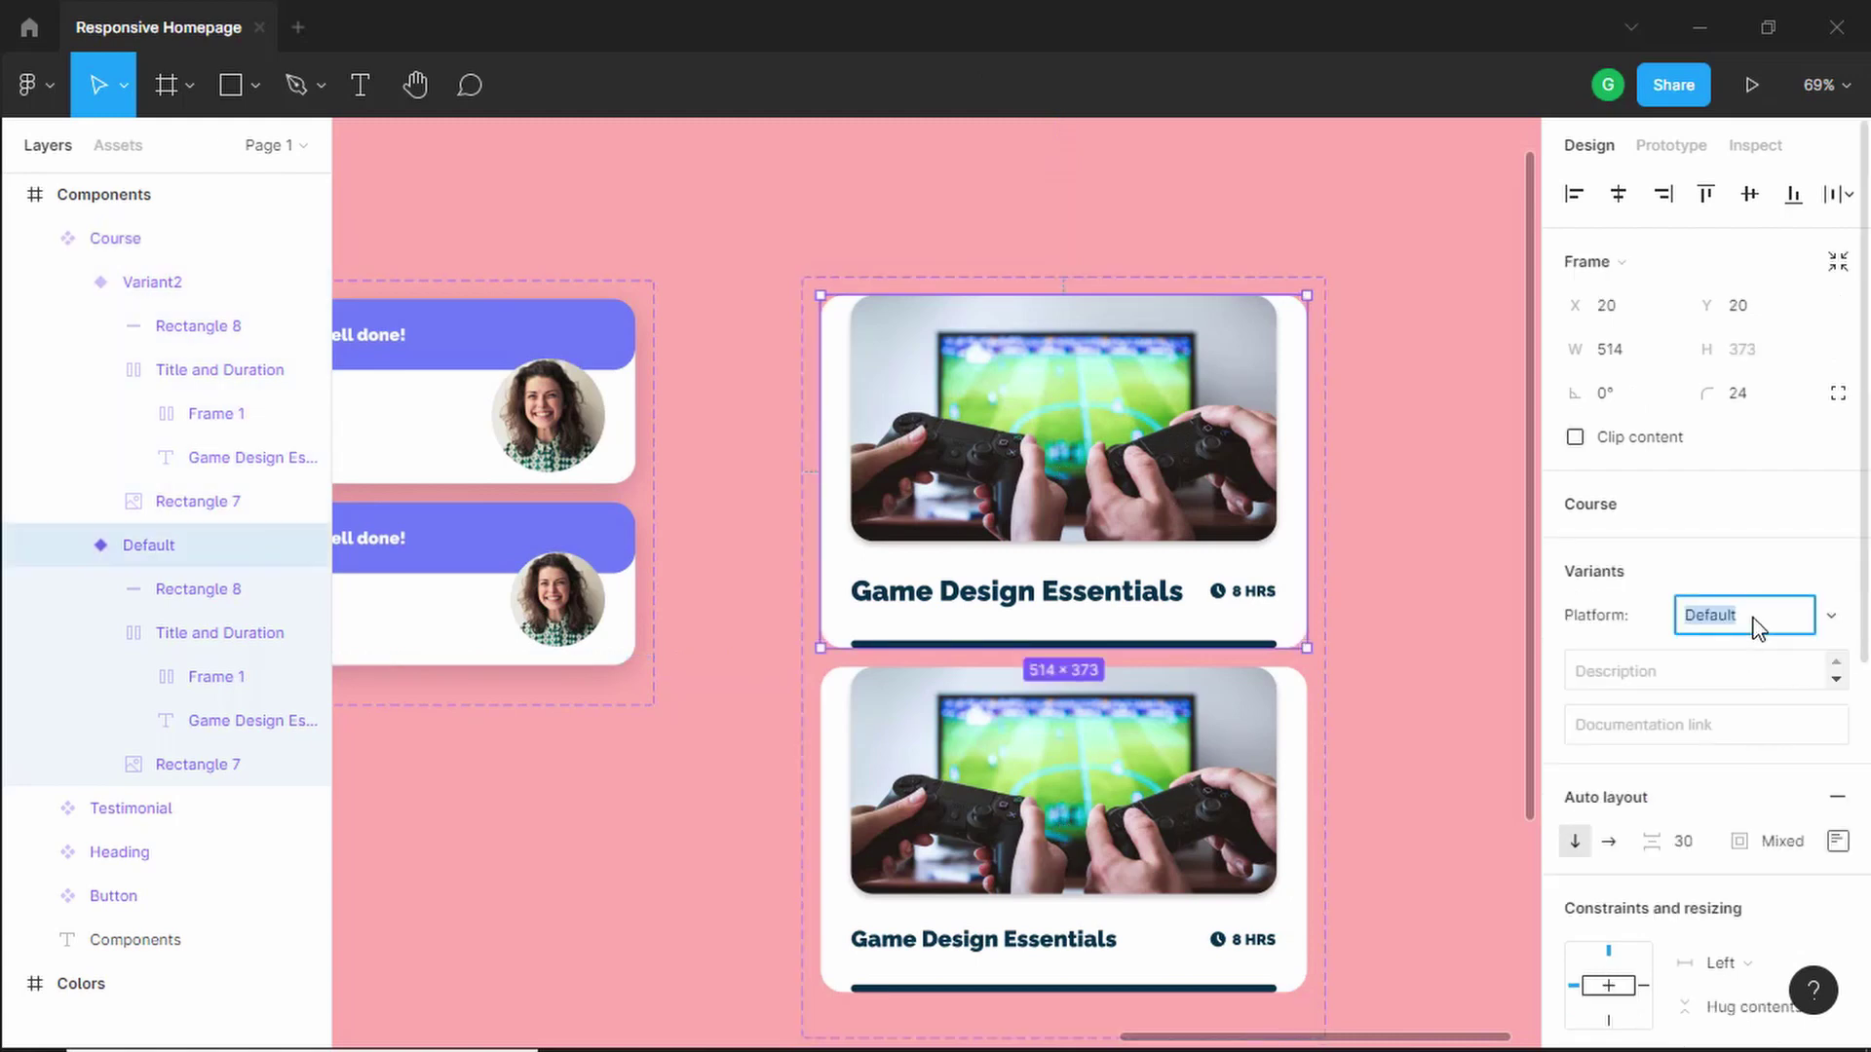
{"action": "type", "text": "Desktop"}
{"action": "key", "text": "Return"}
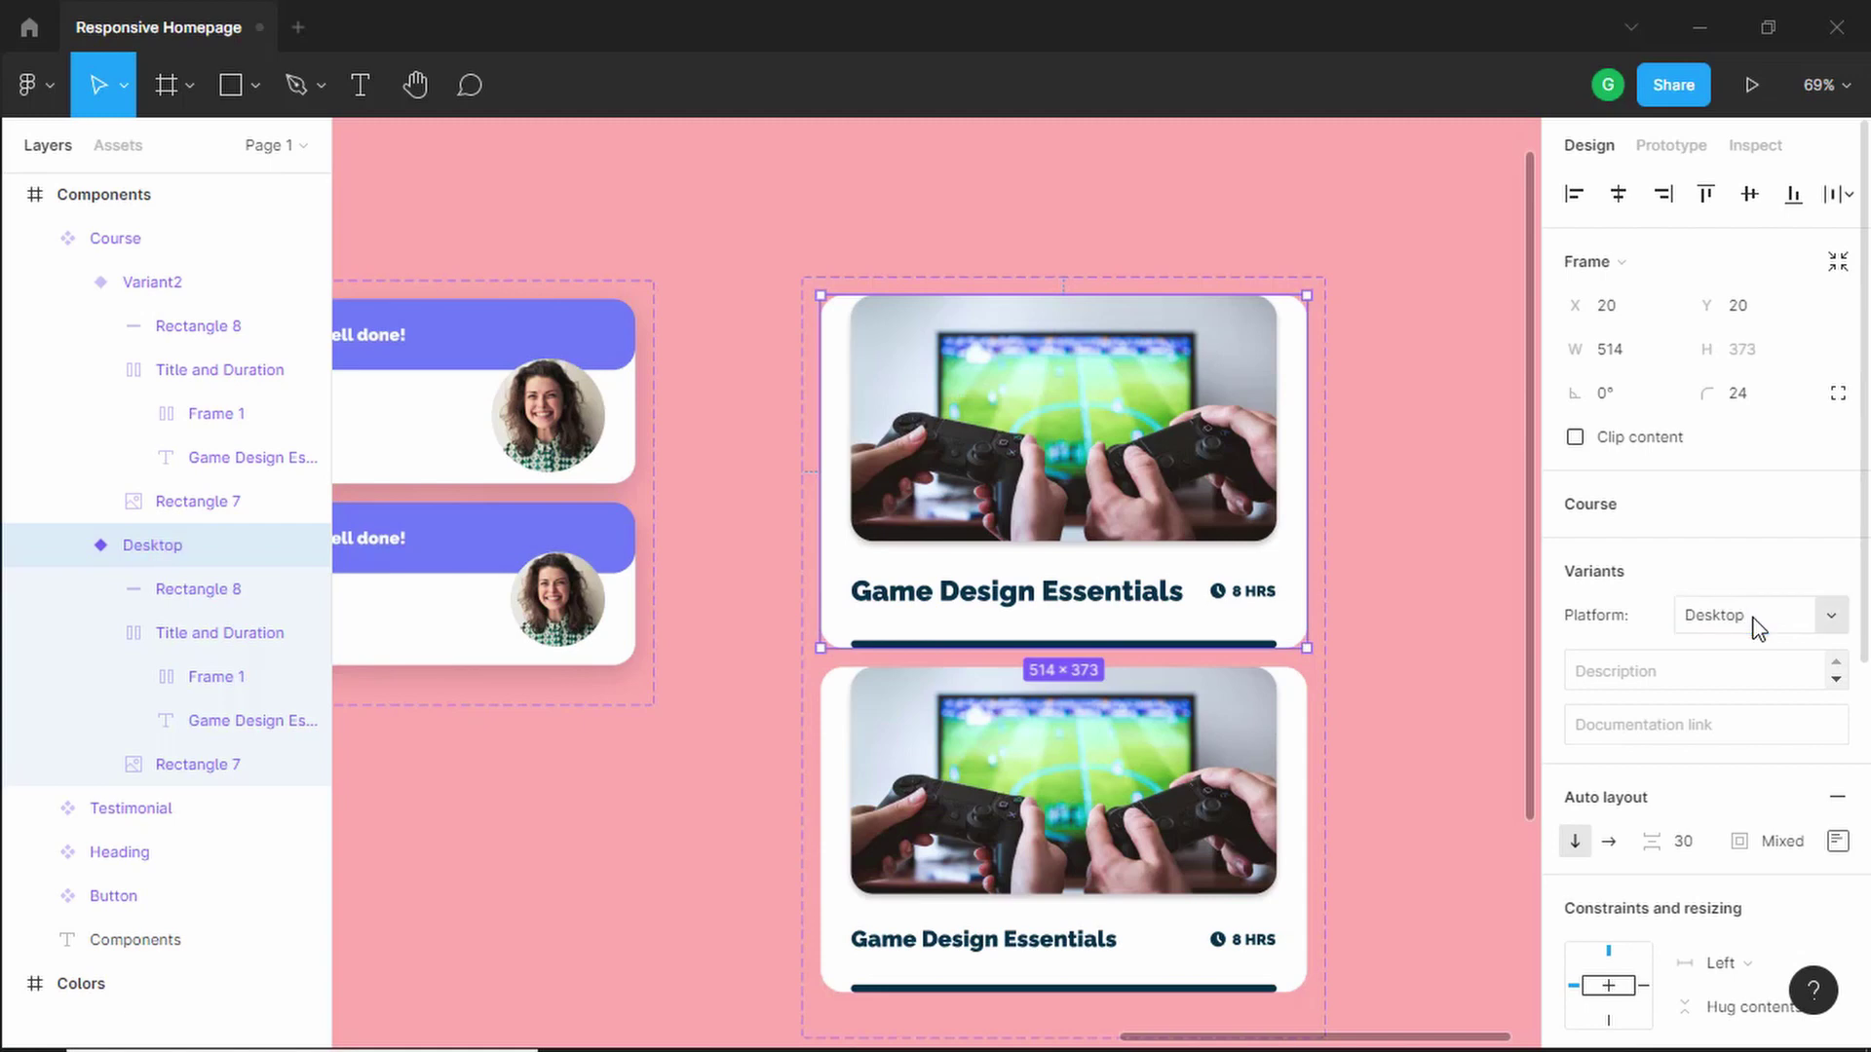
- Set the Platform value of the second Course variant, with the smaller title, to Mobile
{"action": "left_click", "coordinate": [1047, 821]}
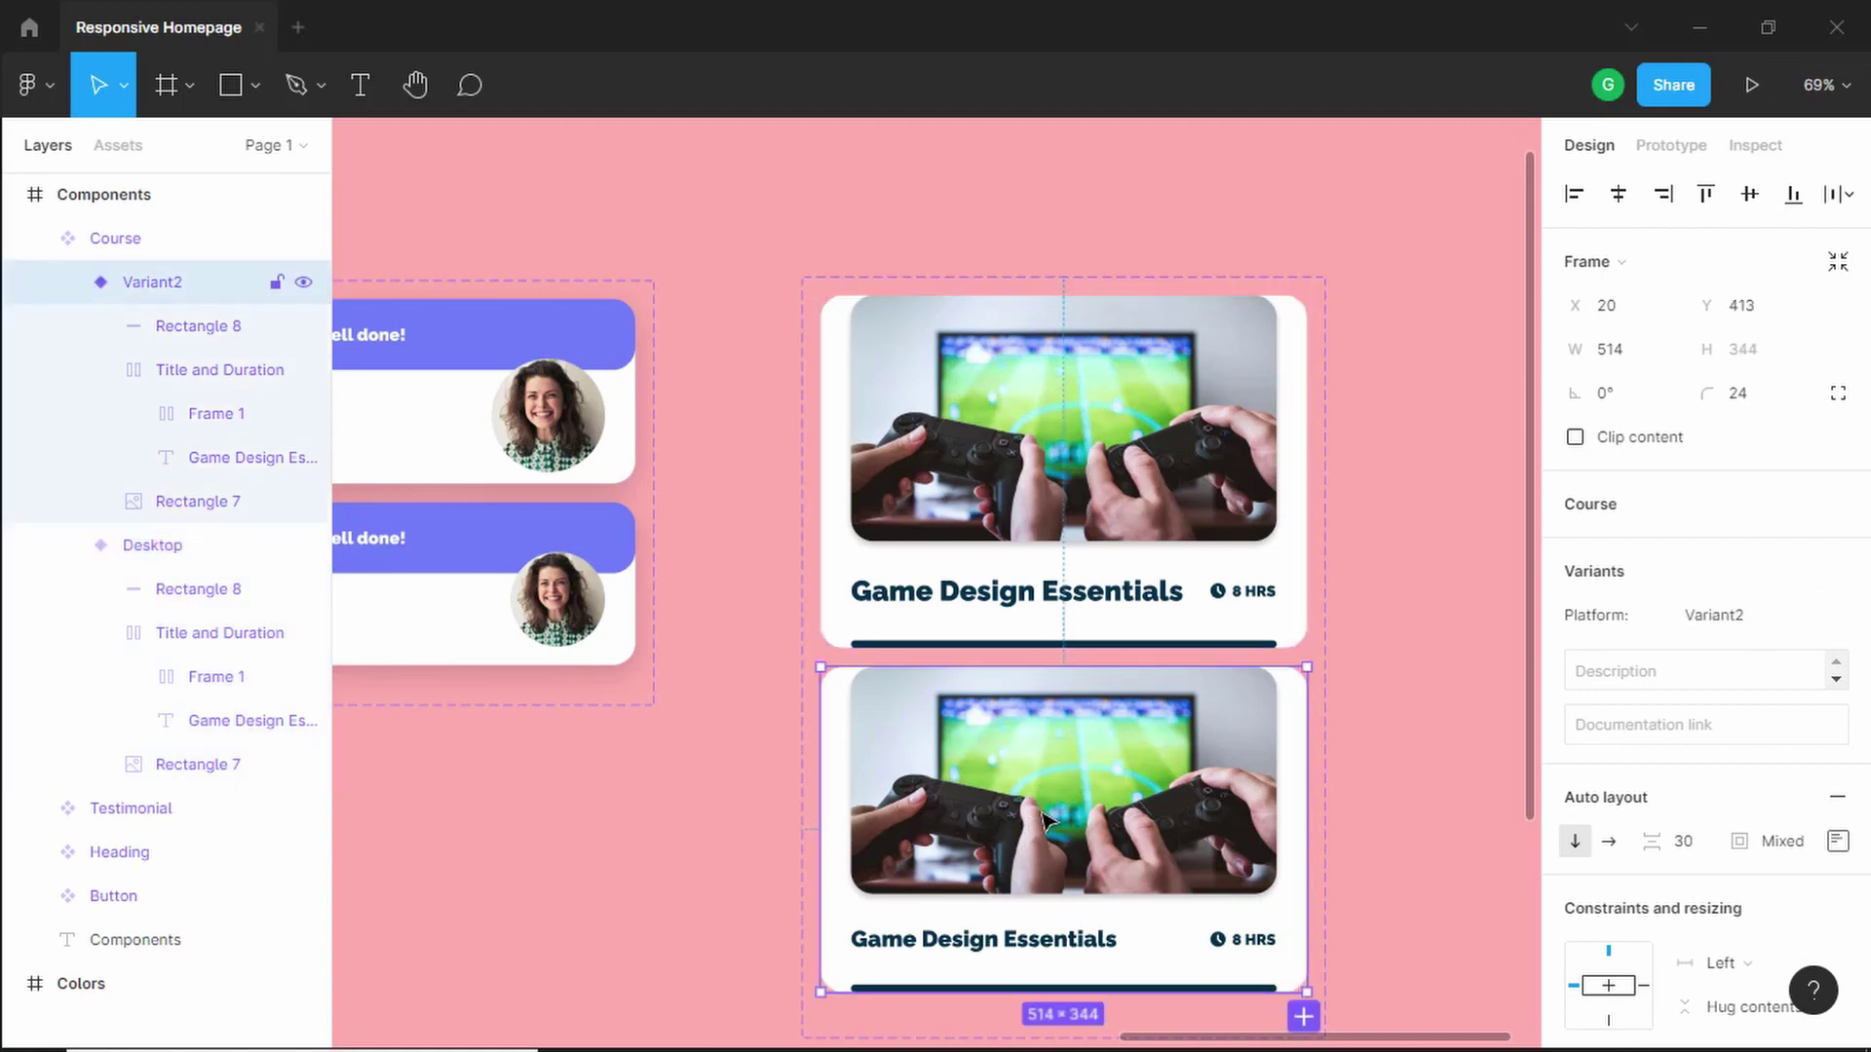
{"action": "left_click", "coordinate": [1755, 629]}
{"action": "type", "text": "Mobile"}
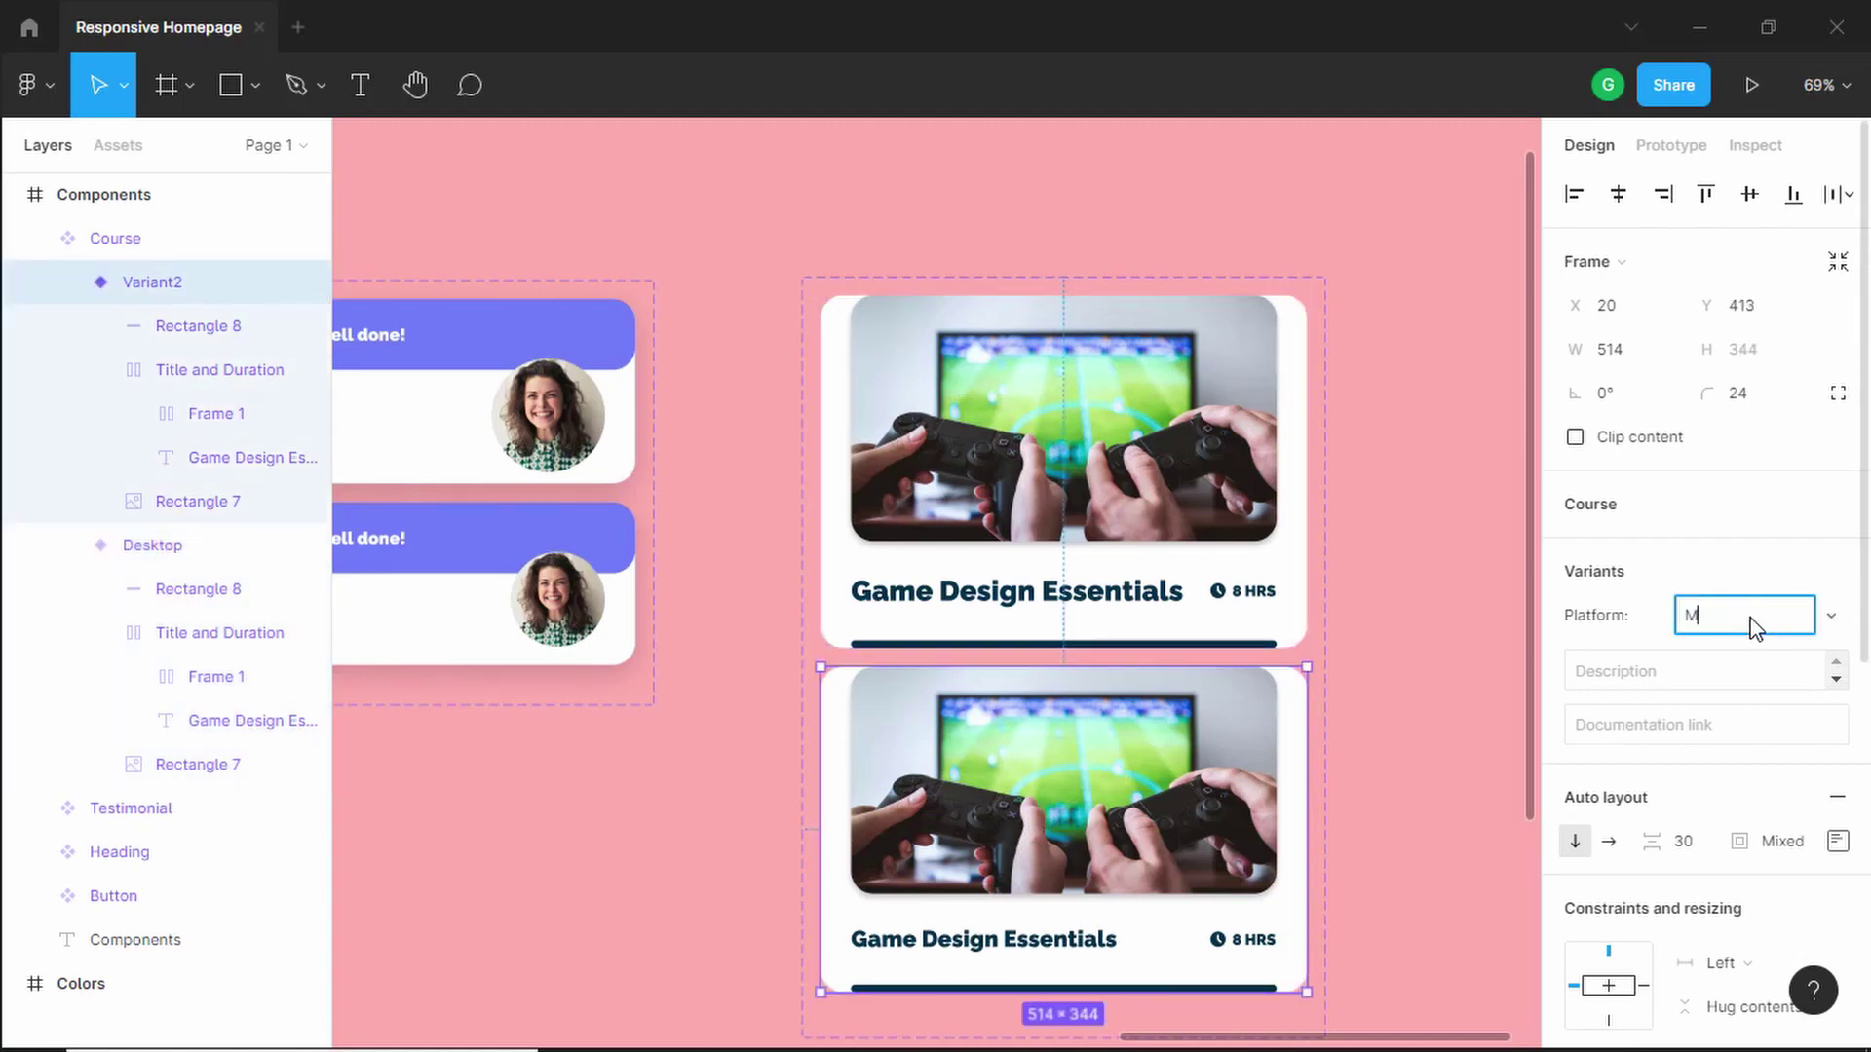
{"action": "key", "text": "Return"}
- Place an instance of the local Course component on the empty canvas above the Components frame
{"action": "scroll", "coordinate": [1441, 639], "scroll_direction": "up", "scroll_amount": 2}
{"action": "scroll", "coordinate": [1440, 639], "scroll_direction": "down", "scroll_amount": 5}
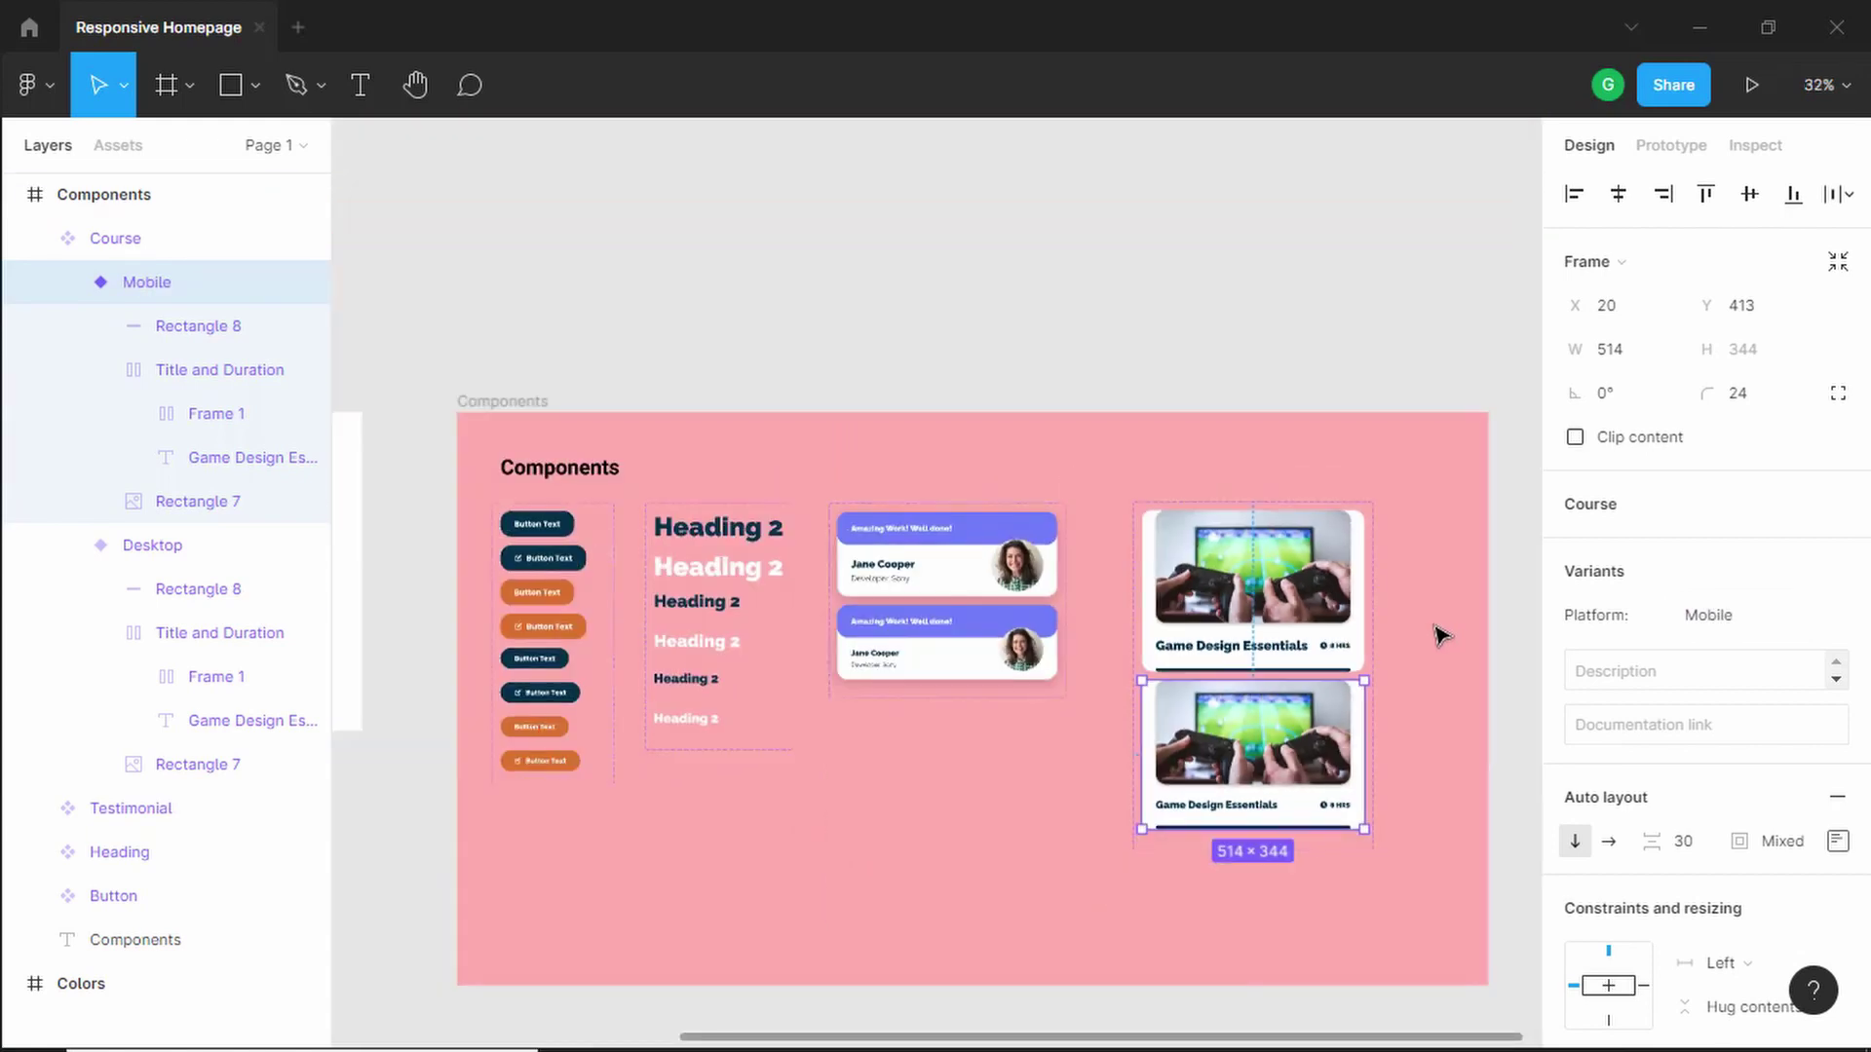
{"action": "scroll", "coordinate": [1440, 638], "scroll_direction": "right", "scroll_amount": 3}
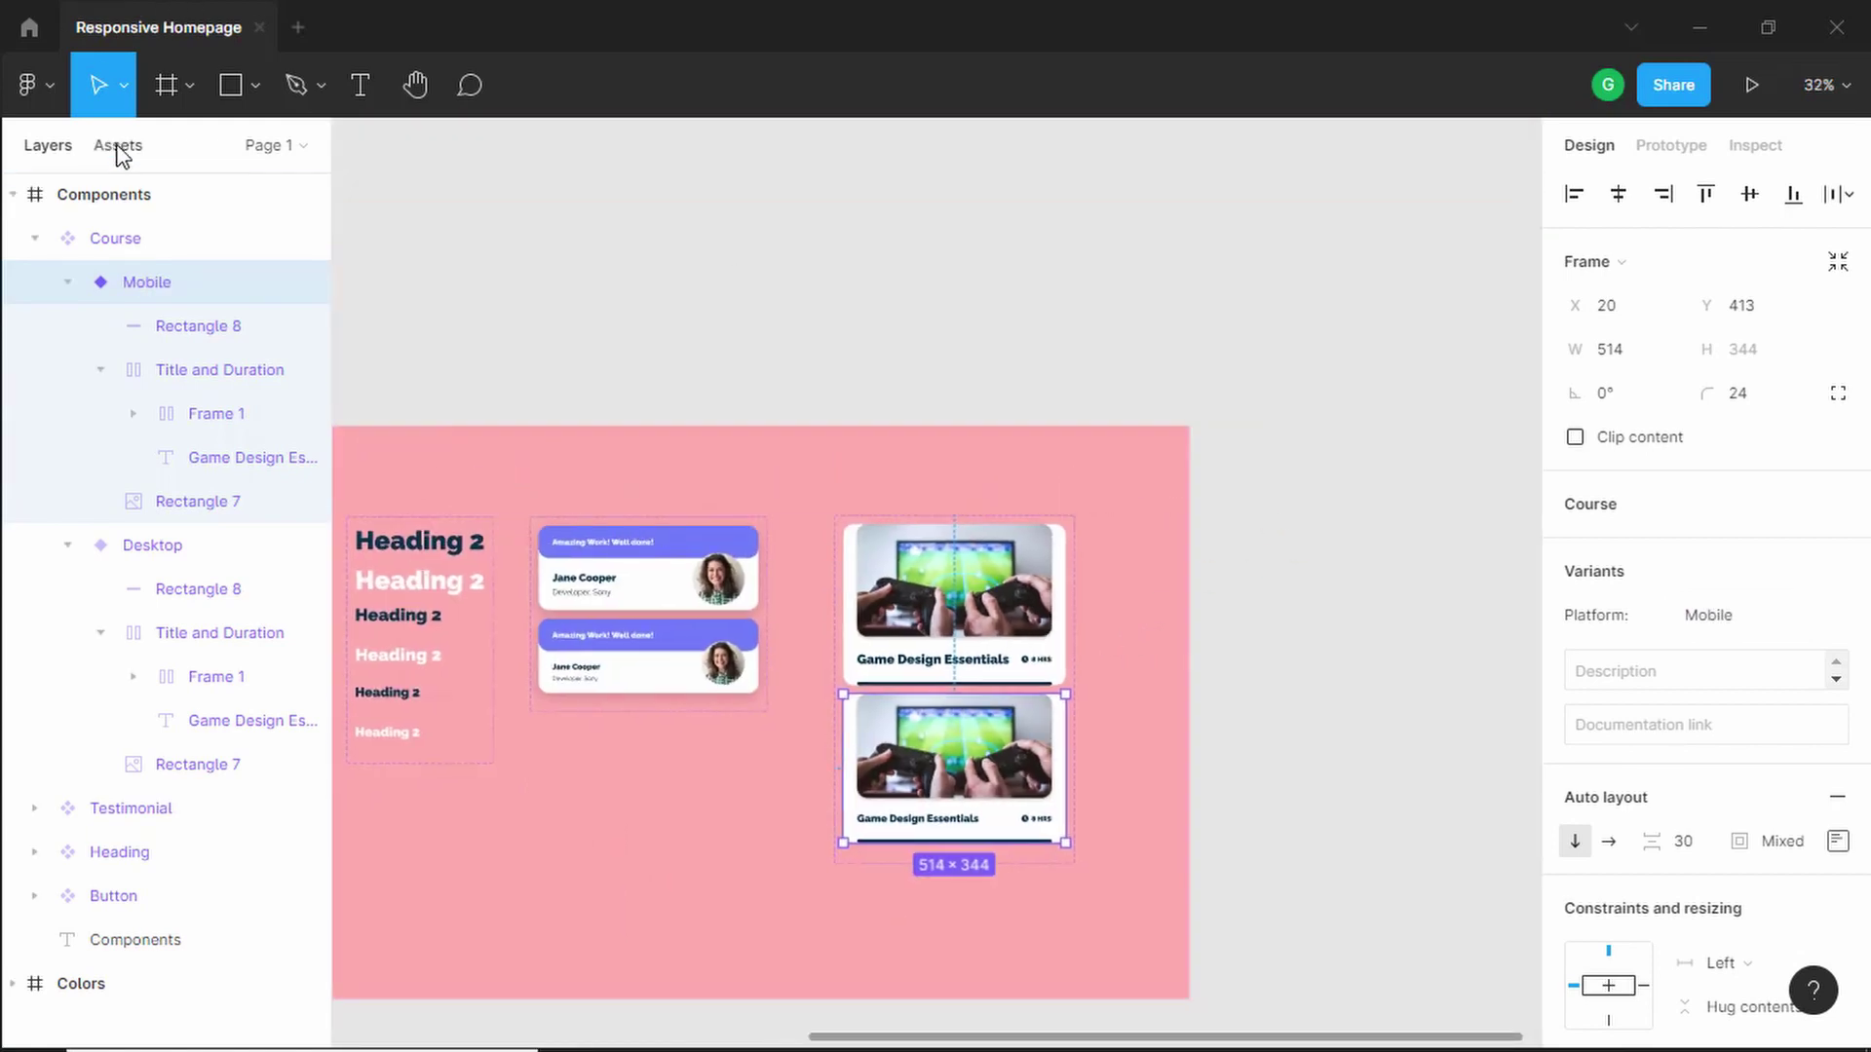
{"action": "left_click", "coordinate": [117, 147]}
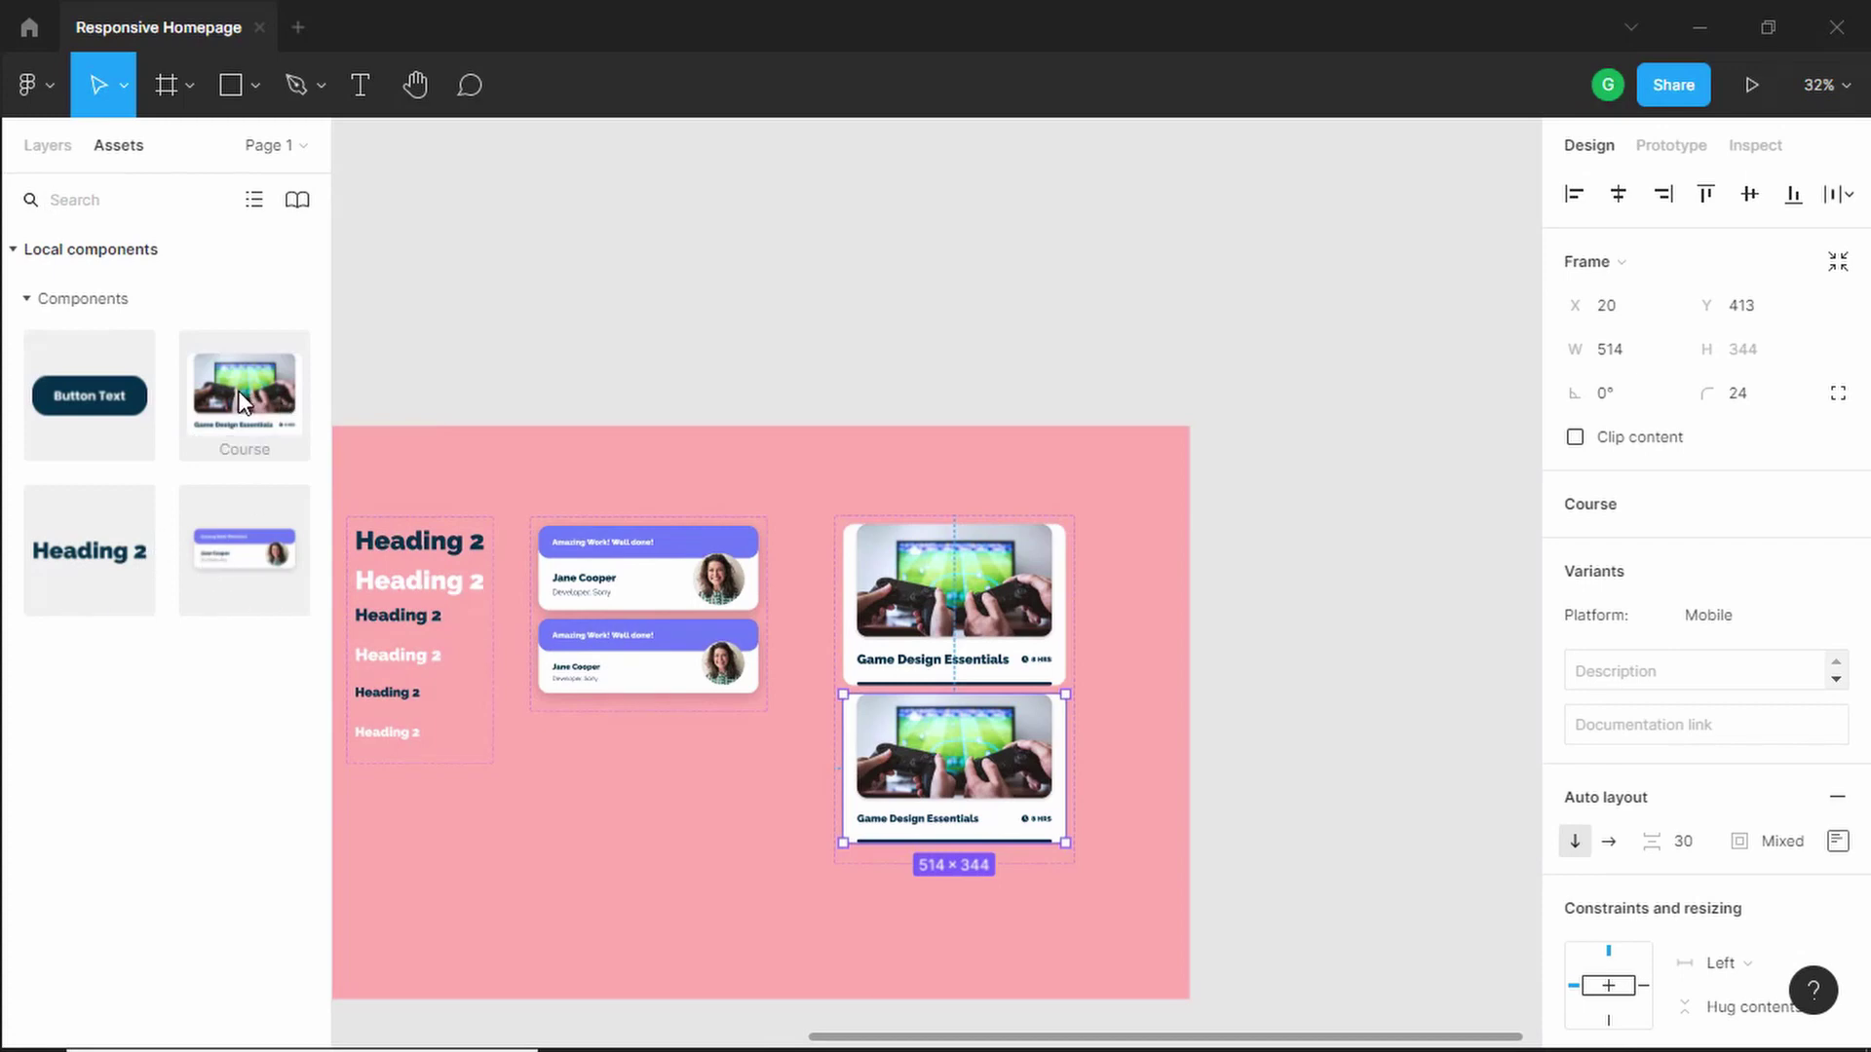
{"action": "left_click_drag", "start_coordinate": [242, 401], "coordinate": [1277, 292]}
{"action": "scroll", "coordinate": [1004, 409], "scroll_direction": "up", "scroll_amount": 3}
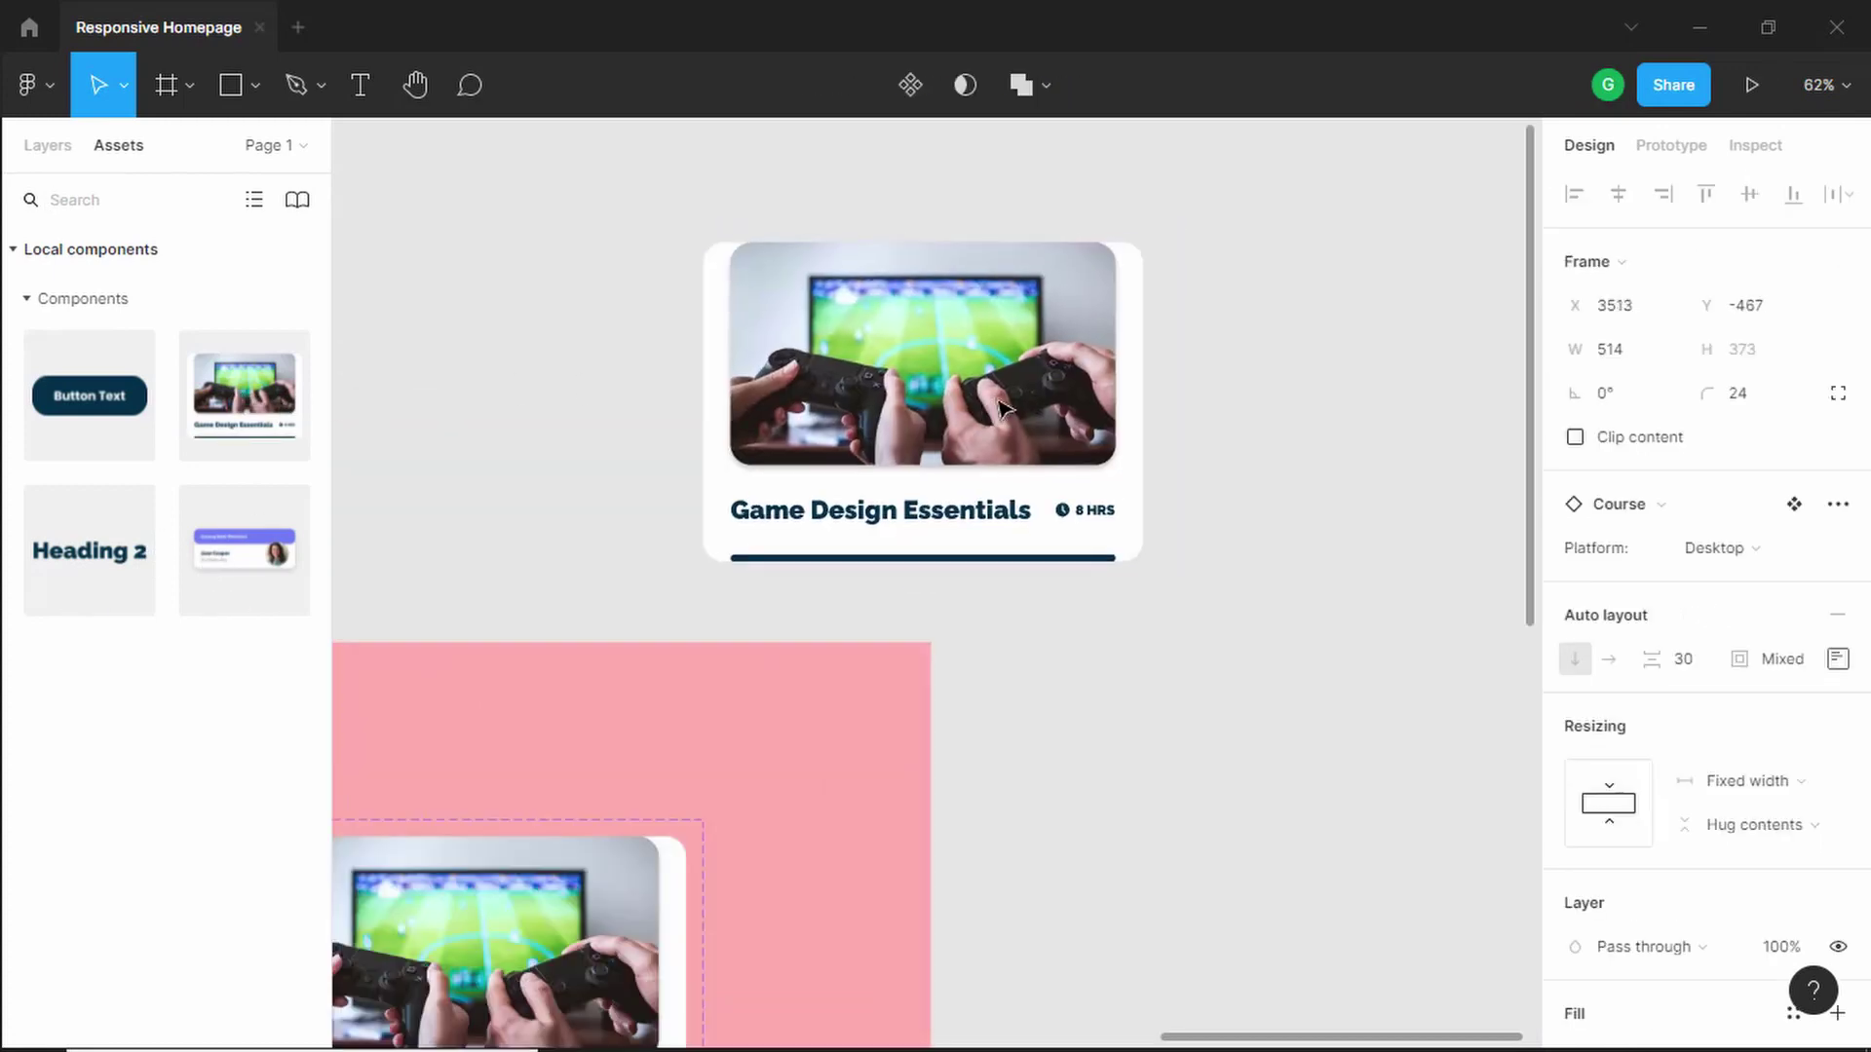
{"action": "left_click_drag", "start_coordinate": [1003, 409], "coordinate": [1011, 395]}
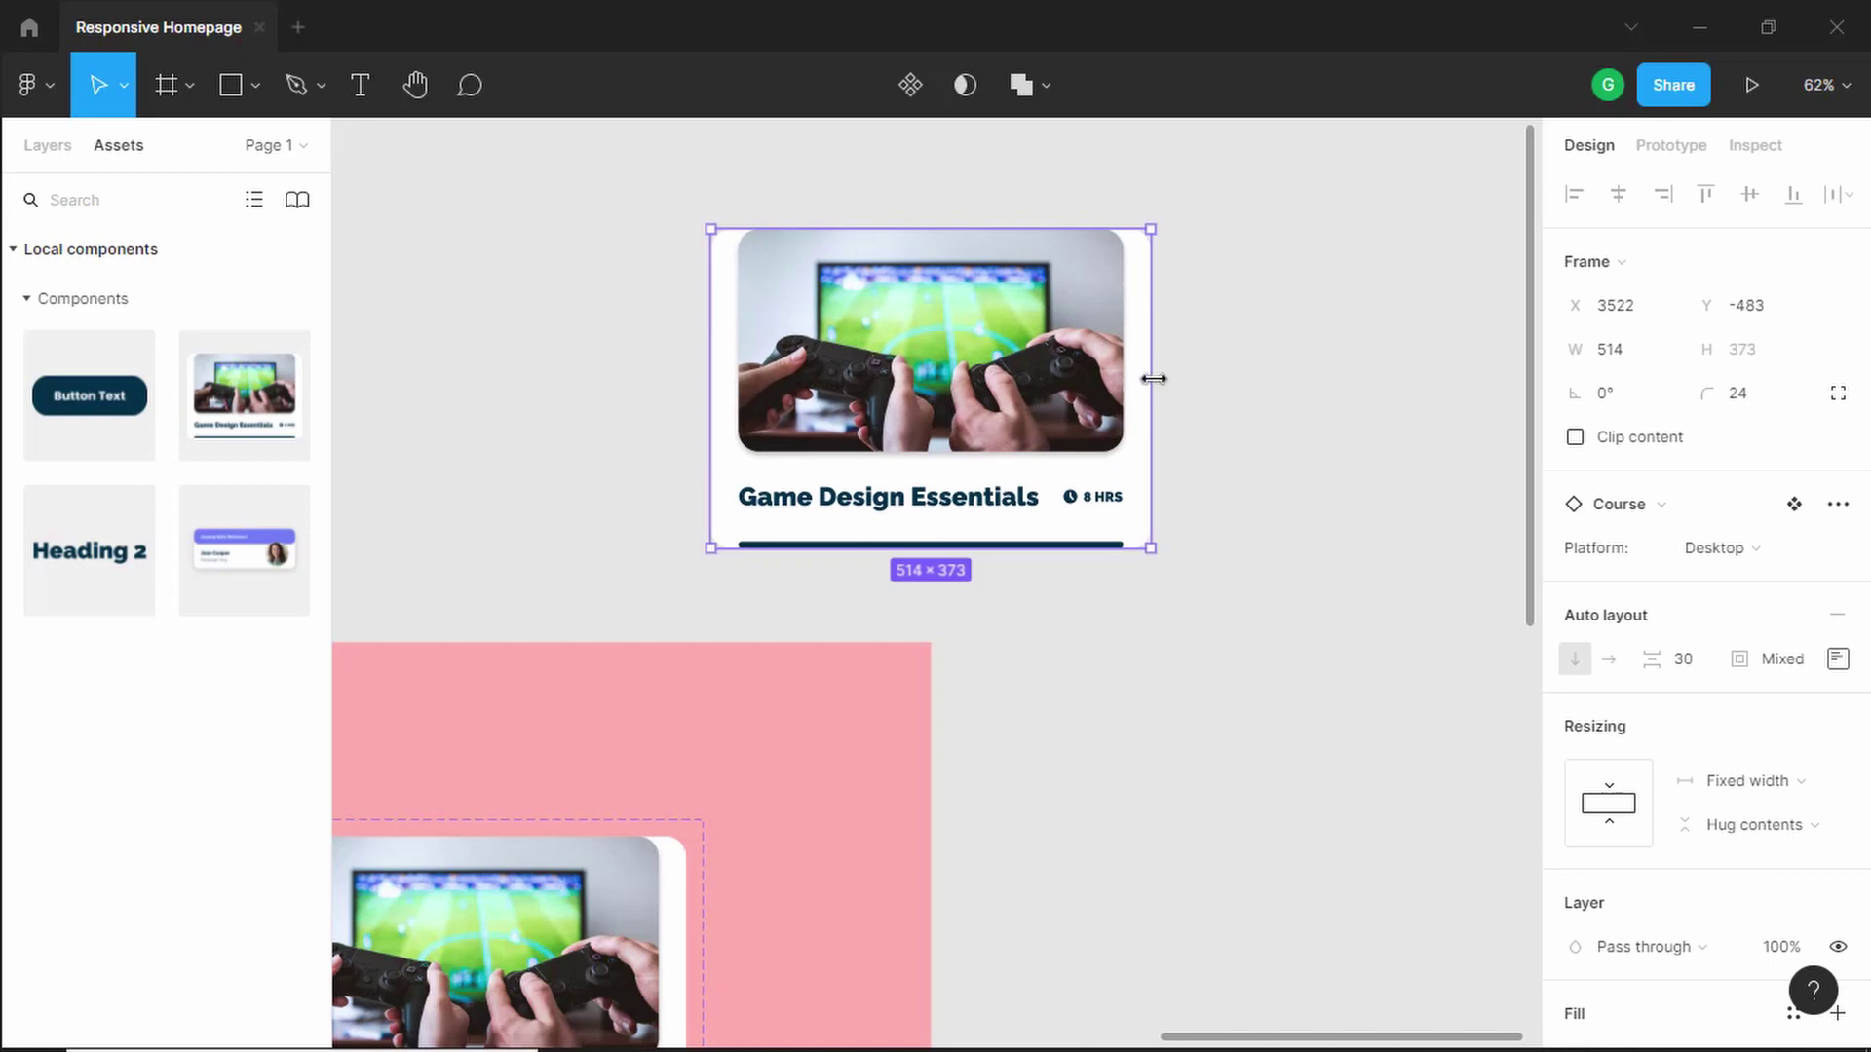
- Test stretching the placed Course instance wider, and undo the resize
{"action": "left_click_drag", "start_coordinate": [1154, 379], "coordinate": [1253, 372]}
{"action": "key", "text": "ctrl+z"}
{"action": "key", "text": "ctrl+z"}
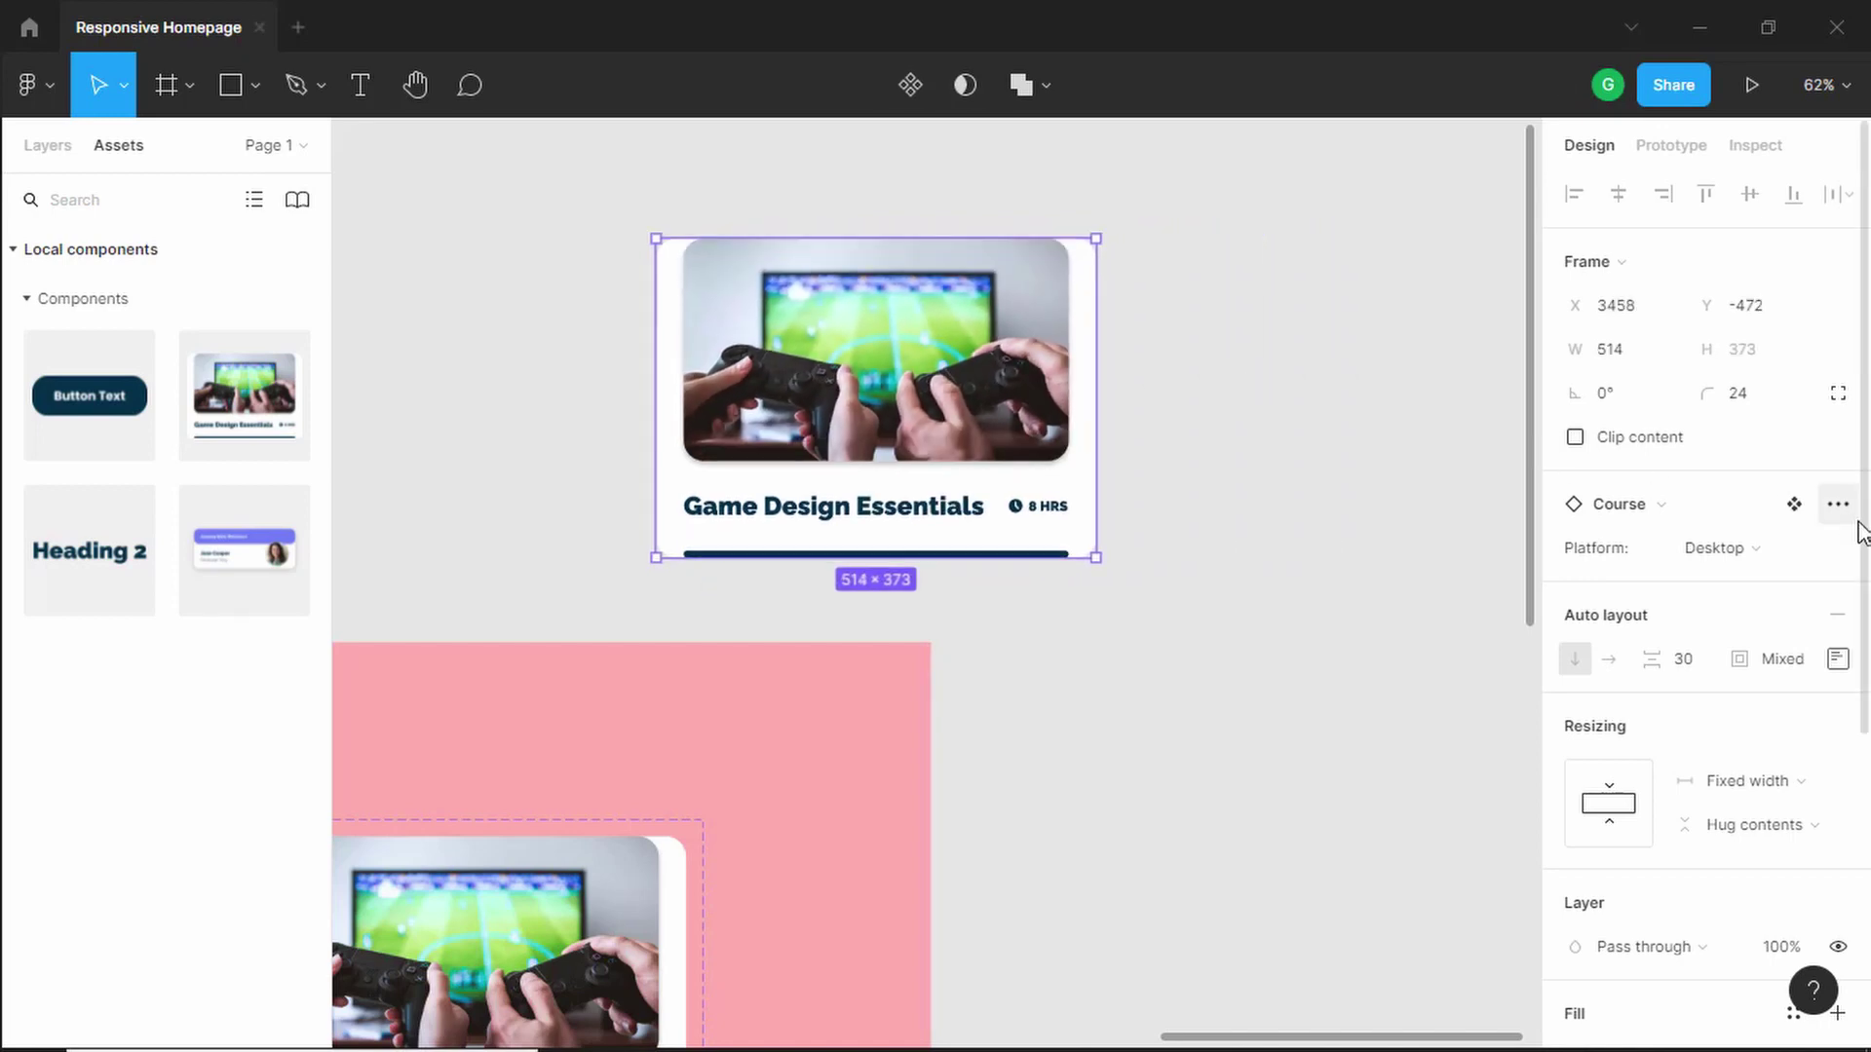
- Switch the placed Course instance to the Mobile platform variant and test stretching it to a width of 568
{"action": "left_click", "coordinate": [1750, 563]}
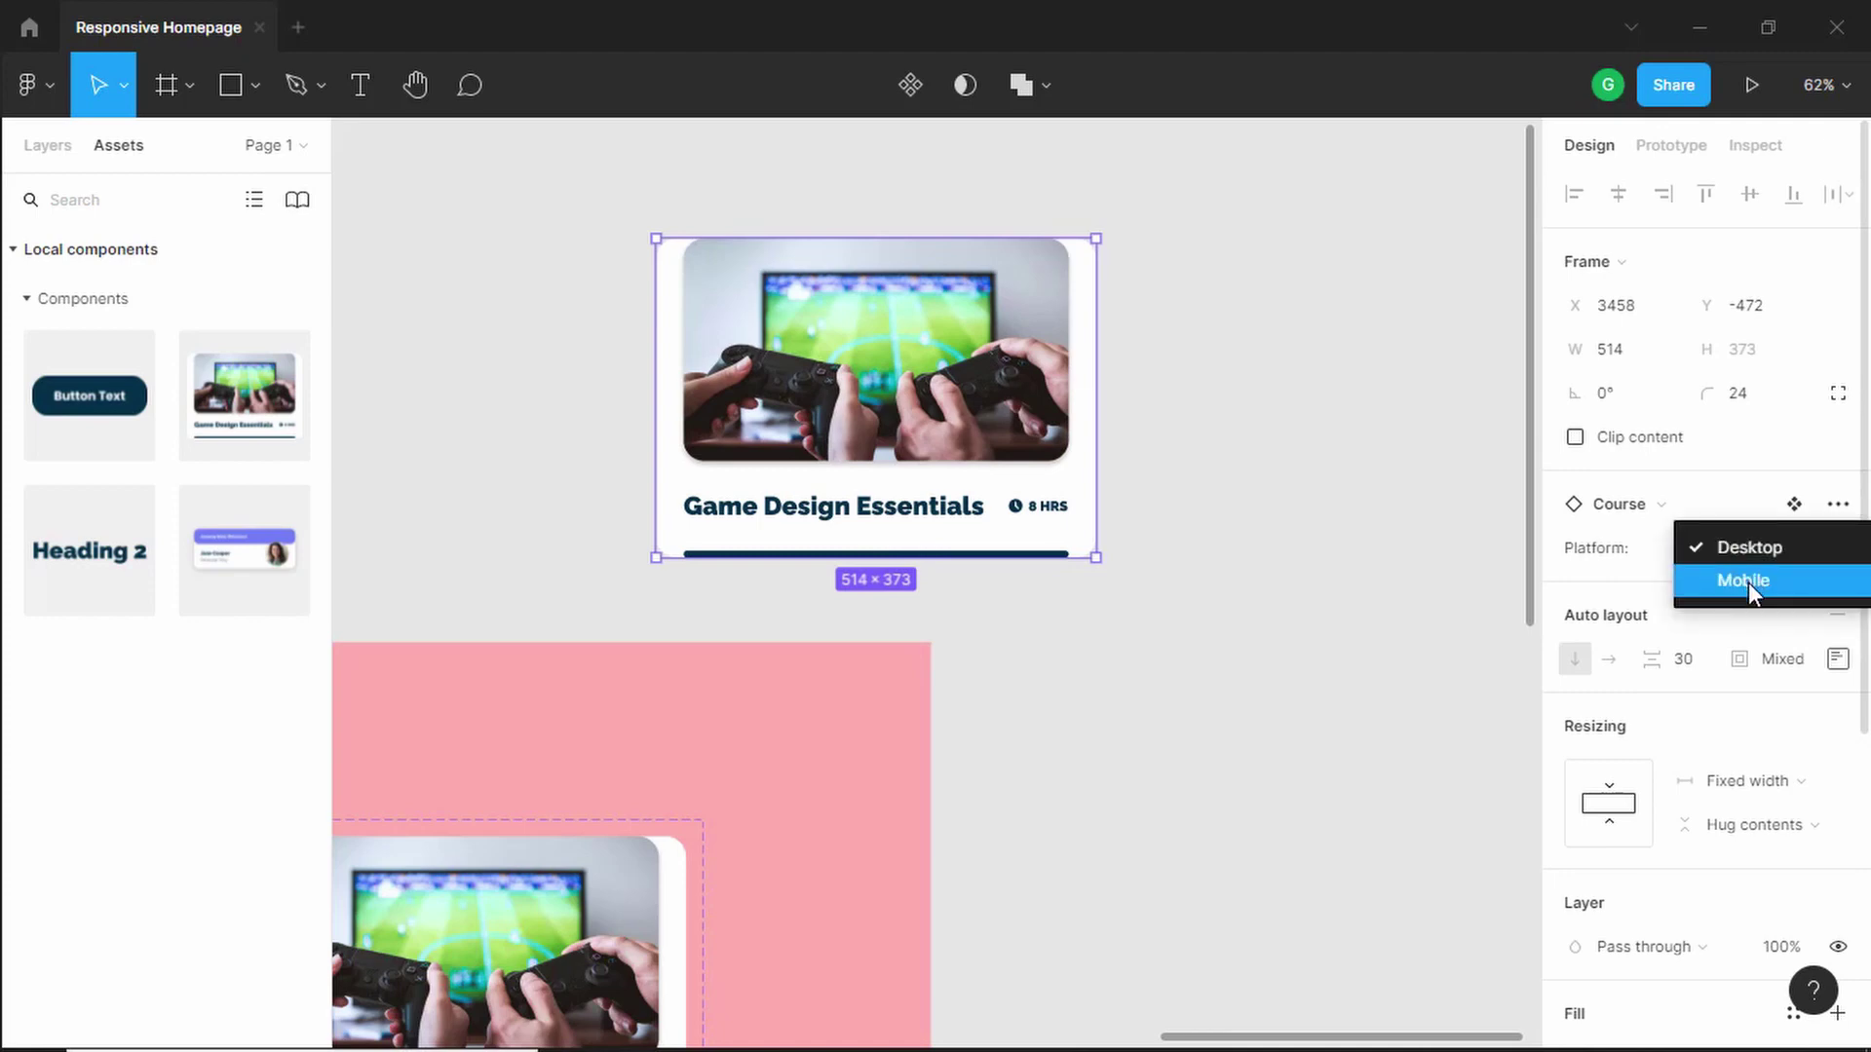
{"action": "left_click", "coordinate": [1749, 582]}
{"action": "left_click_drag", "start_coordinate": [1098, 403], "coordinate": [1145, 408]}
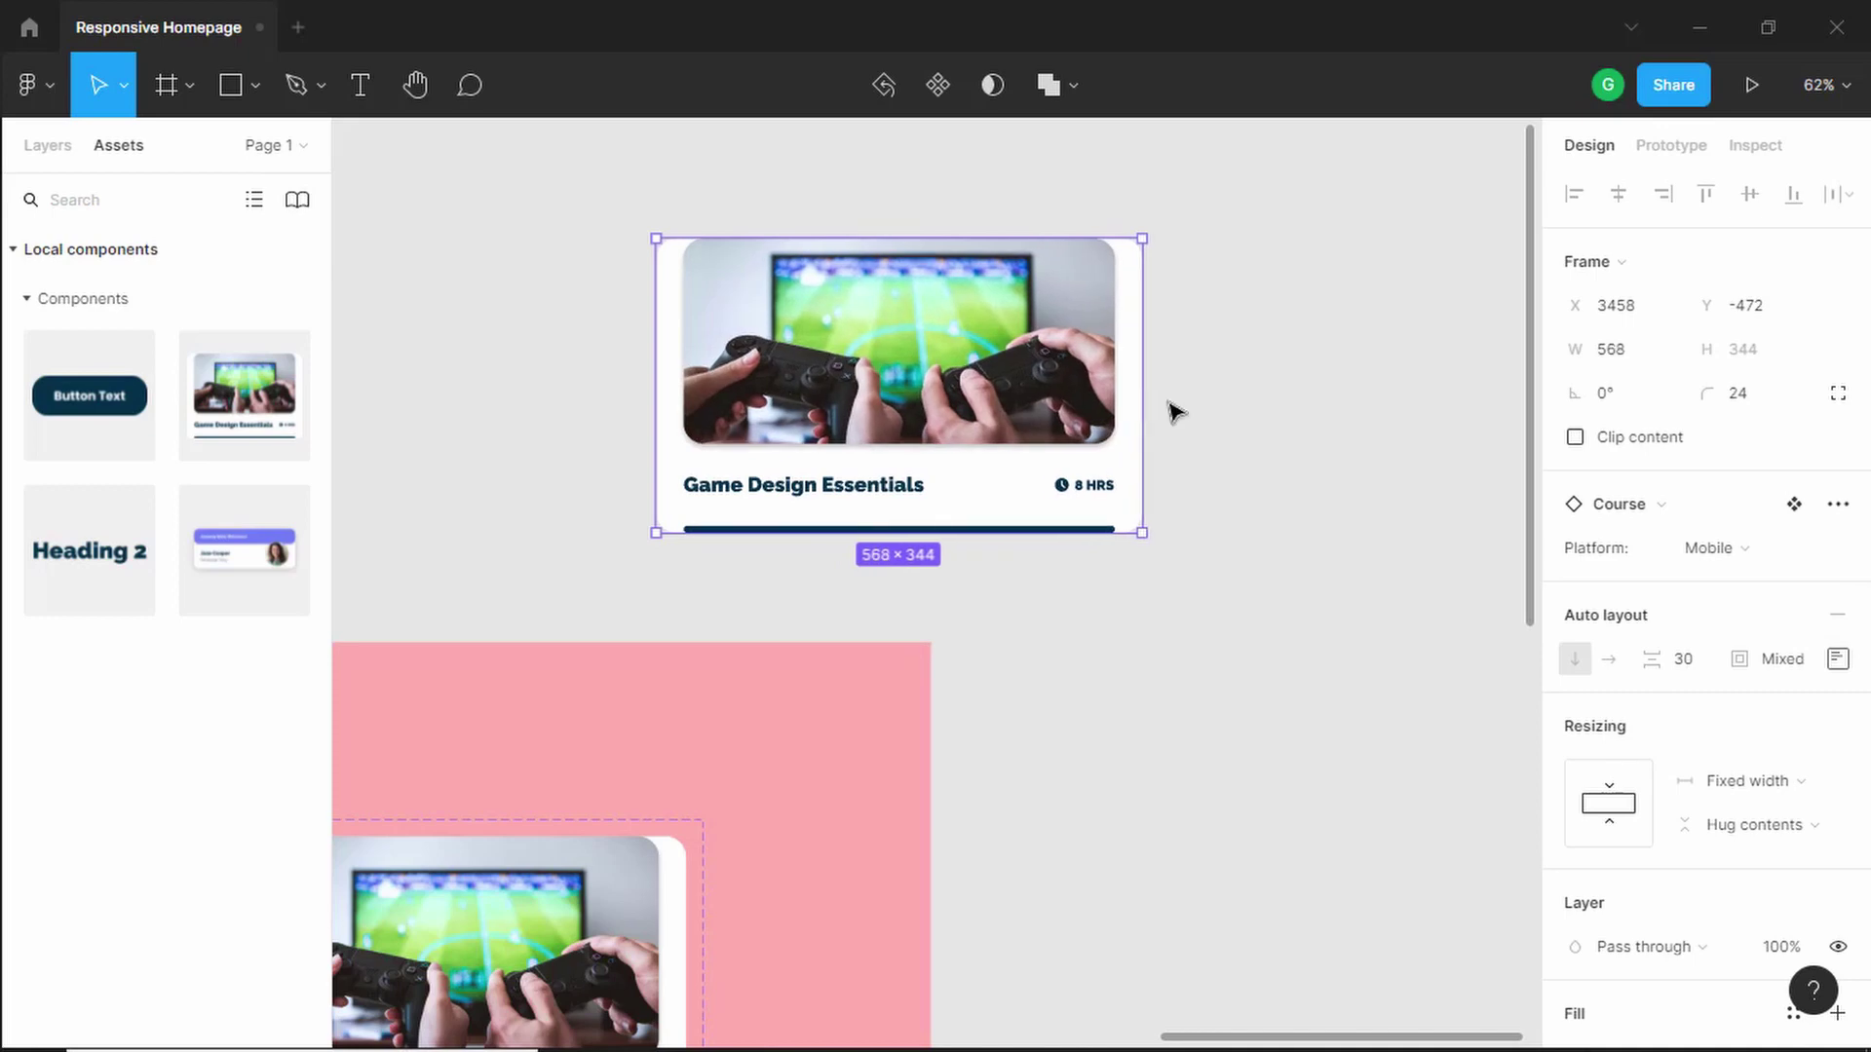
{"action": "scroll", "coordinate": [974, 343], "scroll_direction": "up", "scroll_amount": 3}
{"action": "scroll", "coordinate": [975, 343], "scroll_direction": "down", "scroll_amount": 3}
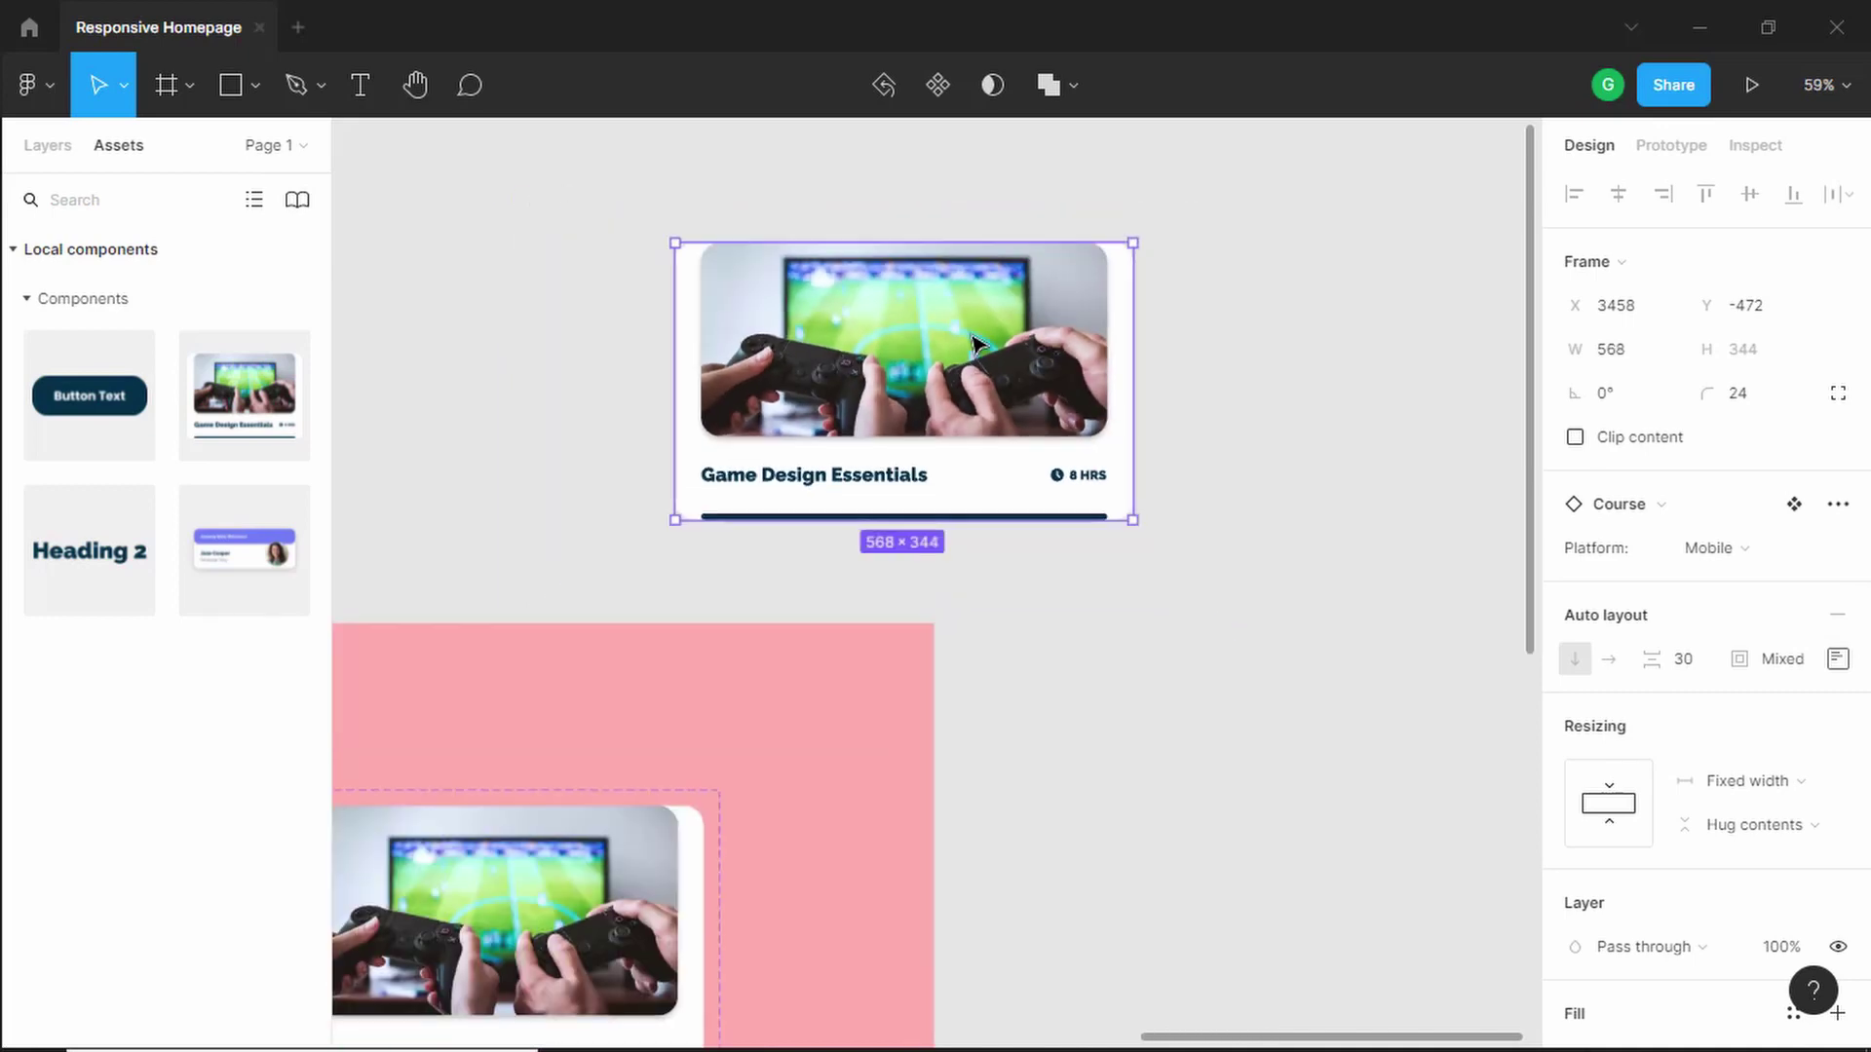
- Delete the test Course instance above the Components frame and return to an overview of the whole frame
{"action": "key", "text": "Delete"}
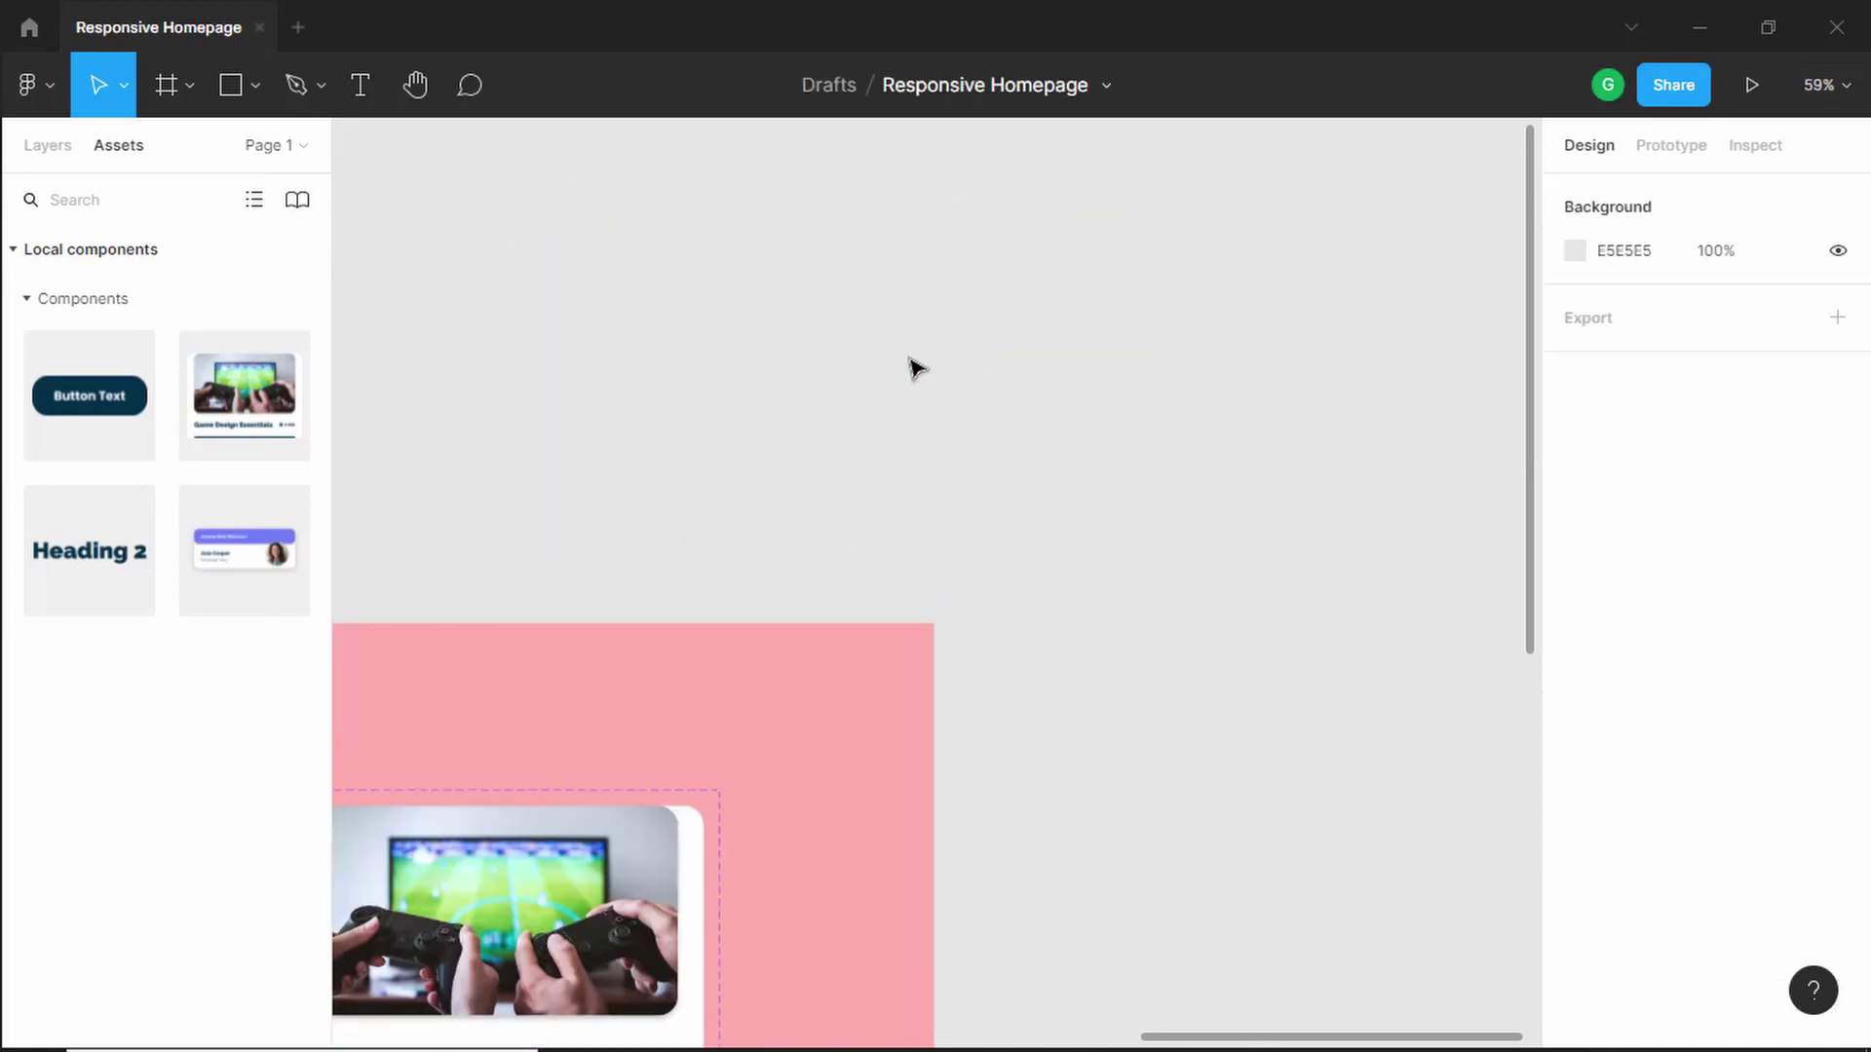
{"action": "scroll", "coordinate": [799, 515], "scroll_direction": "down", "scroll_amount": 3}
{"action": "scroll", "coordinate": [805, 516], "scroll_direction": "down", "scroll_amount": 2}
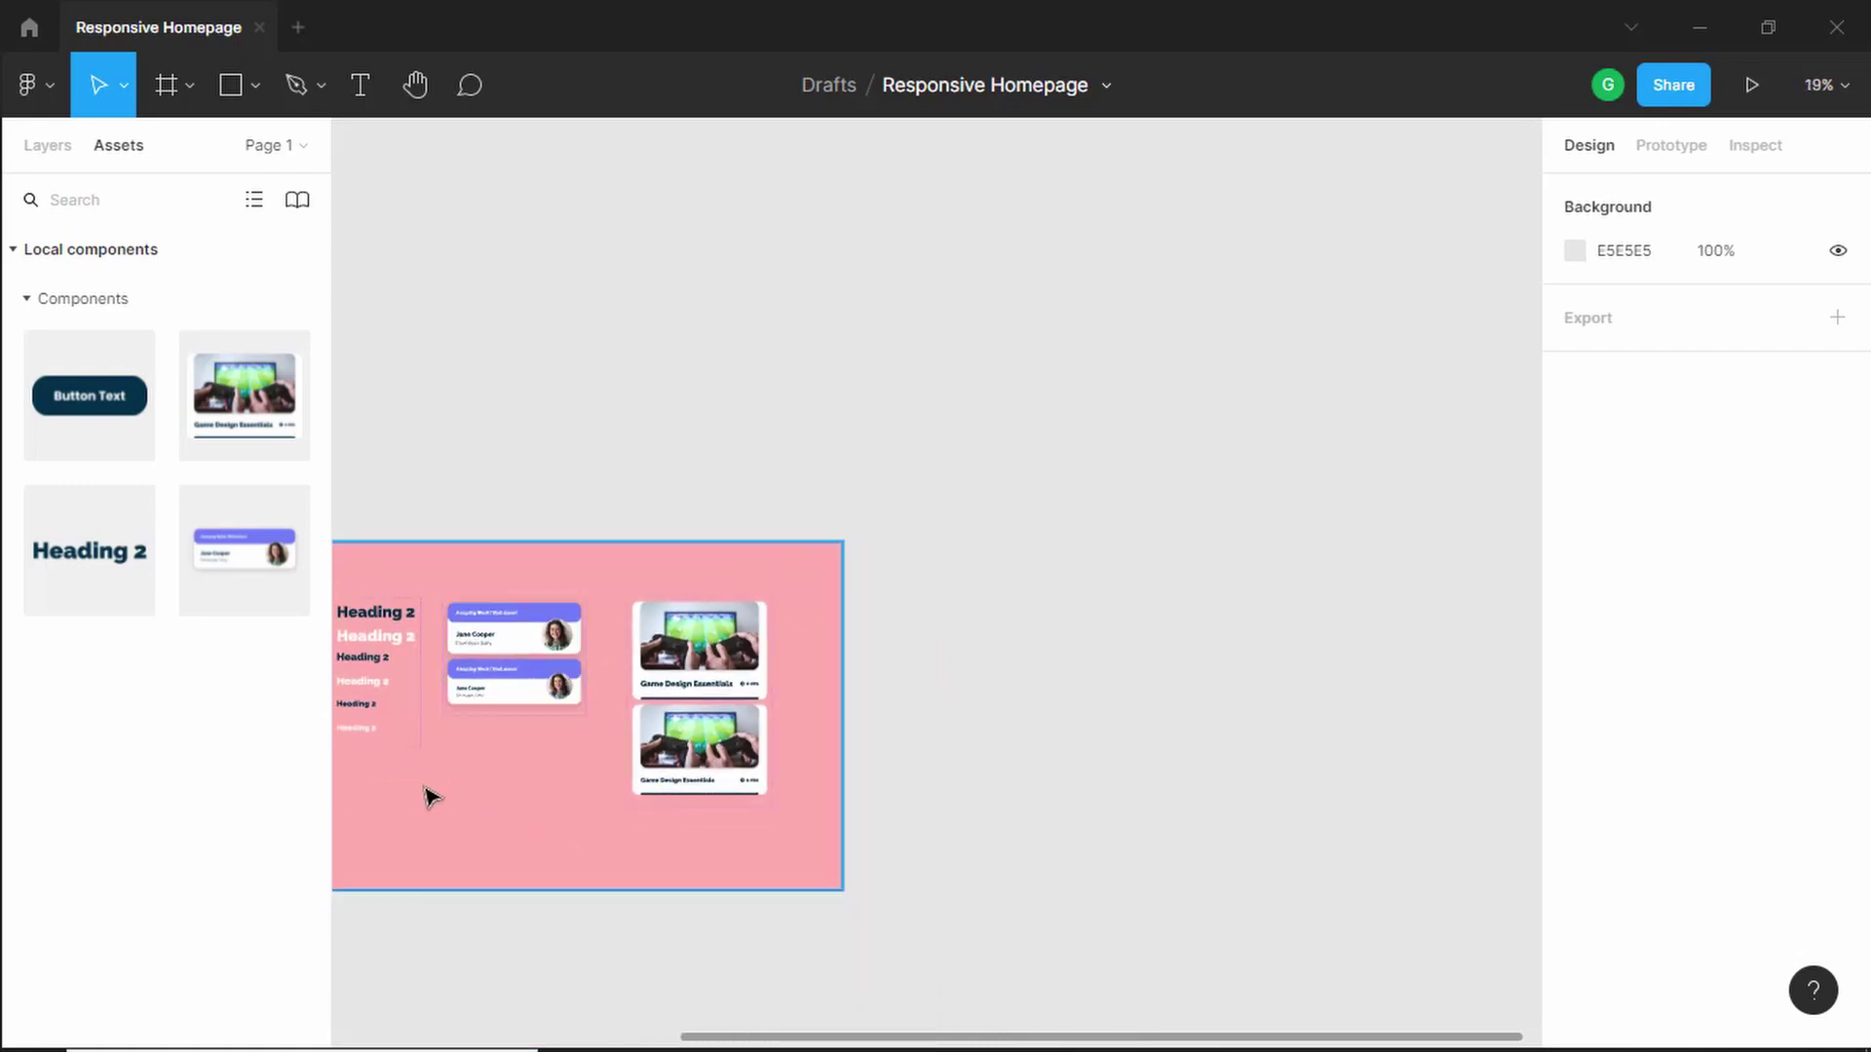
{"action": "key", "text": "shift+1"}
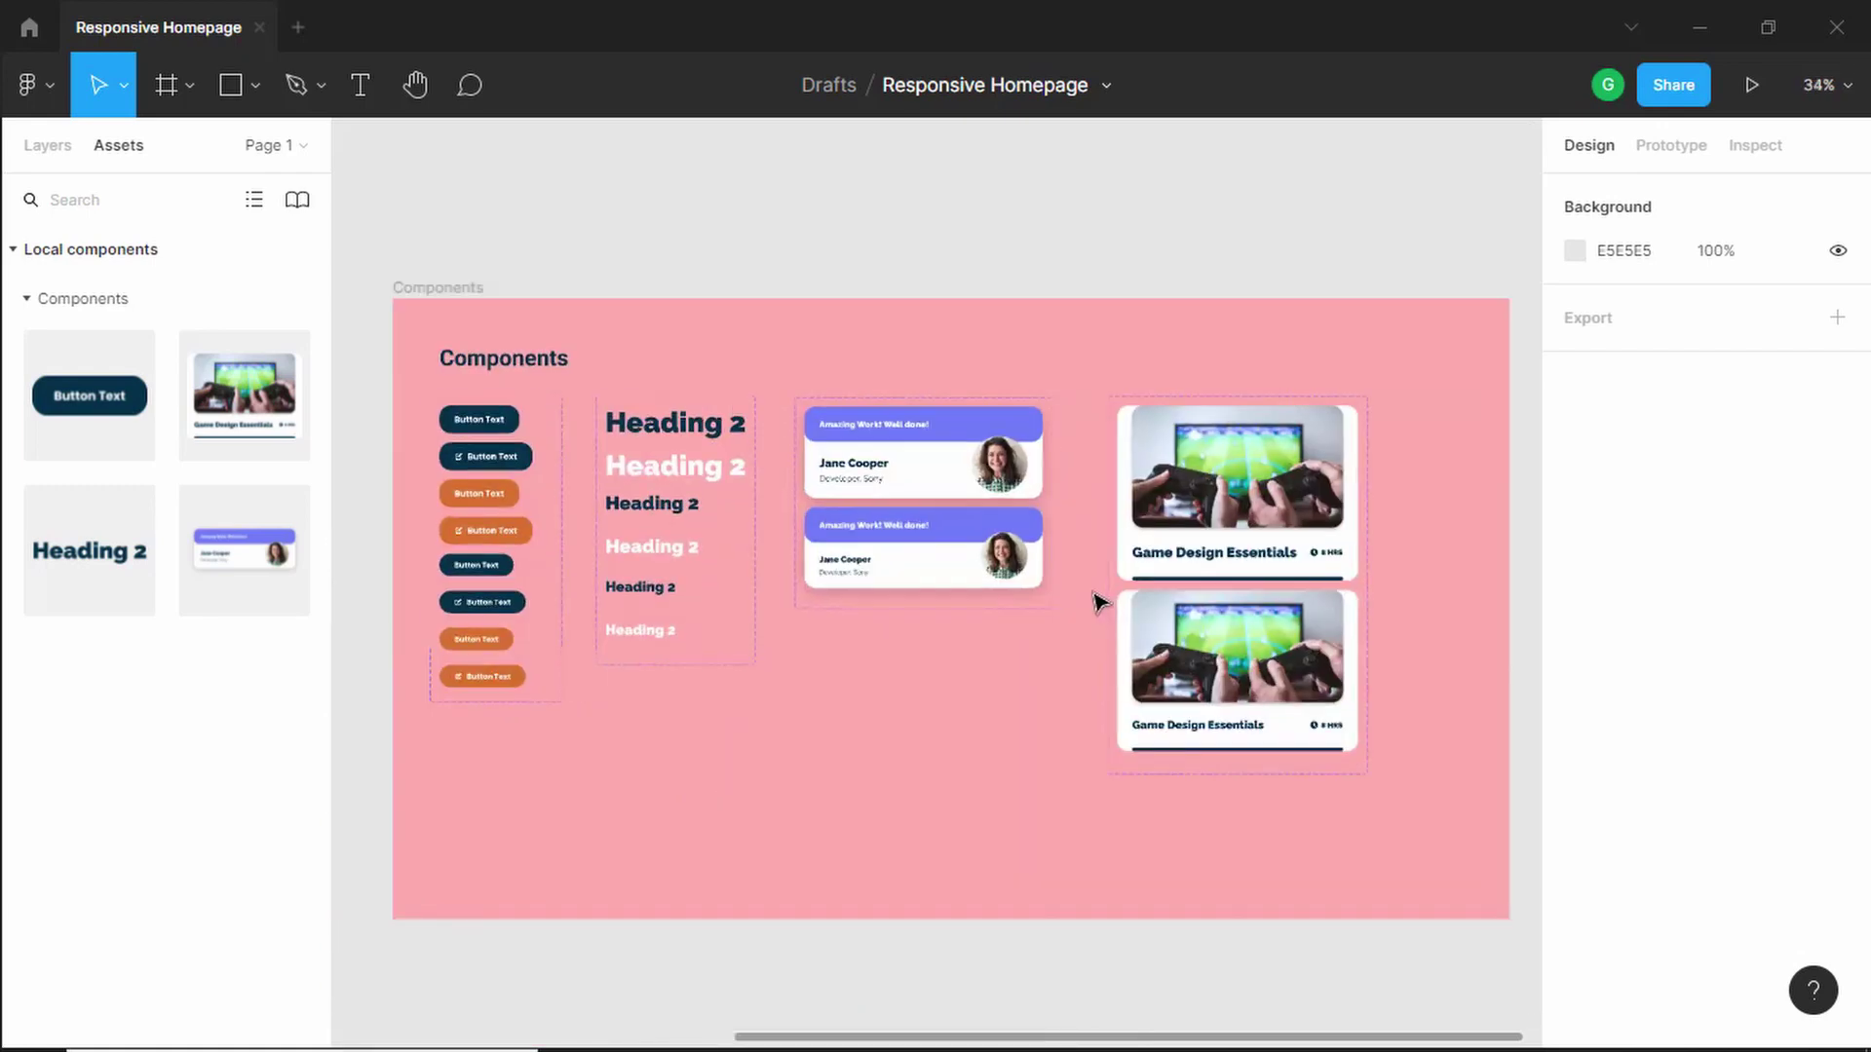
- Switch to the Desktop.png homepage reference in Photos to examine the design
{"action": "key", "text": "alt+Tab"}
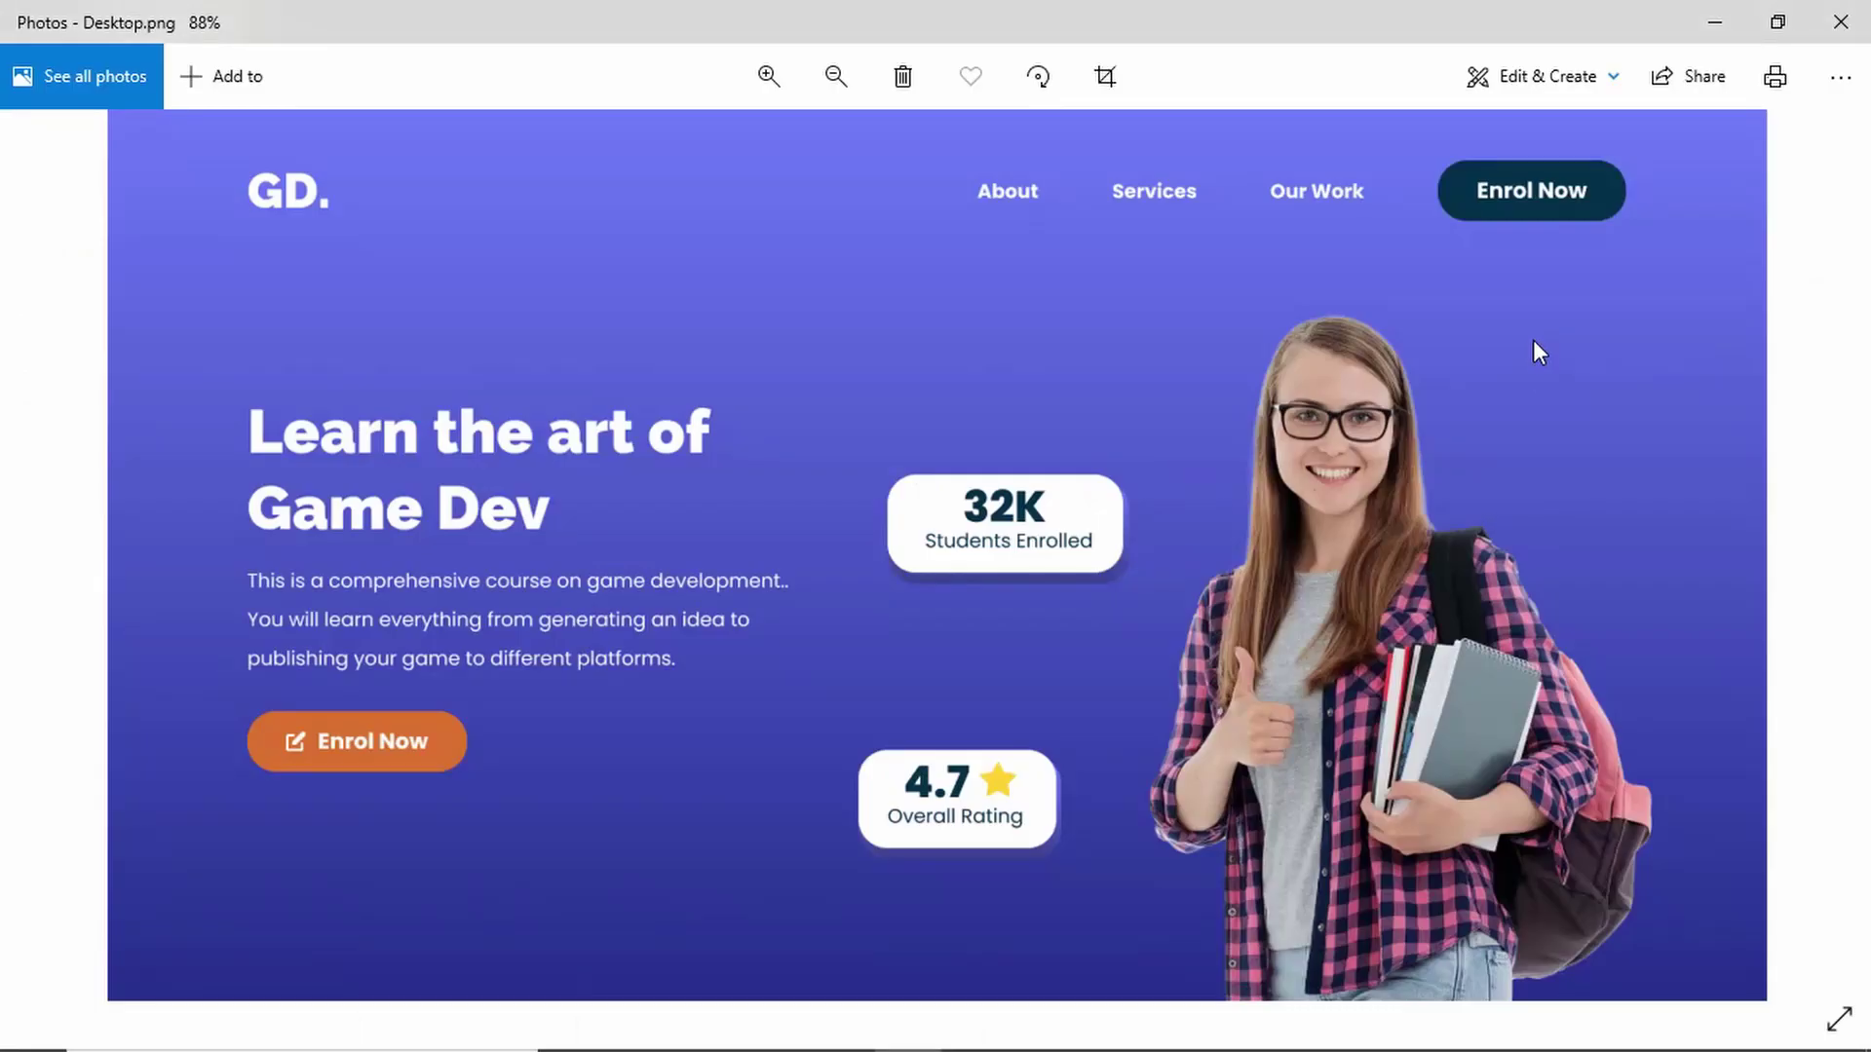